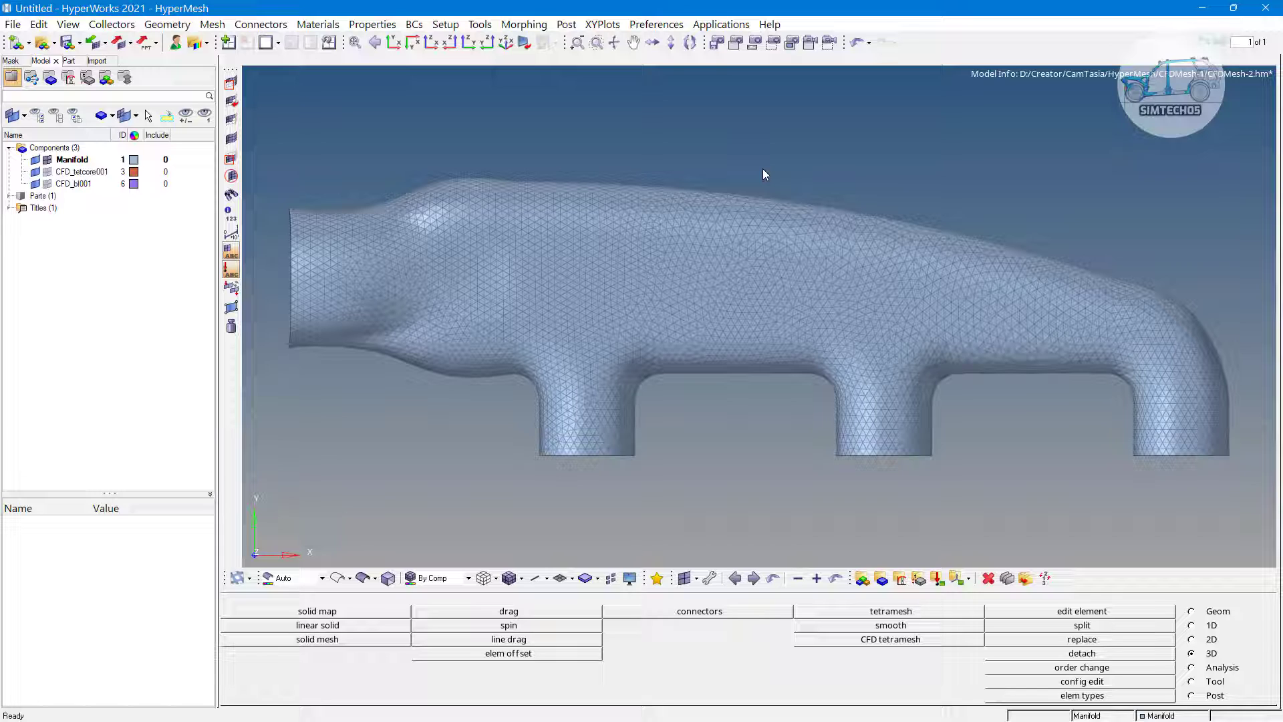
# Step: Open the CFD tetramesh boundary selection and display the elements of the Manifold, CFD_tetcore001 and CFD_bl001 components
pyautogui.click(916, 639)
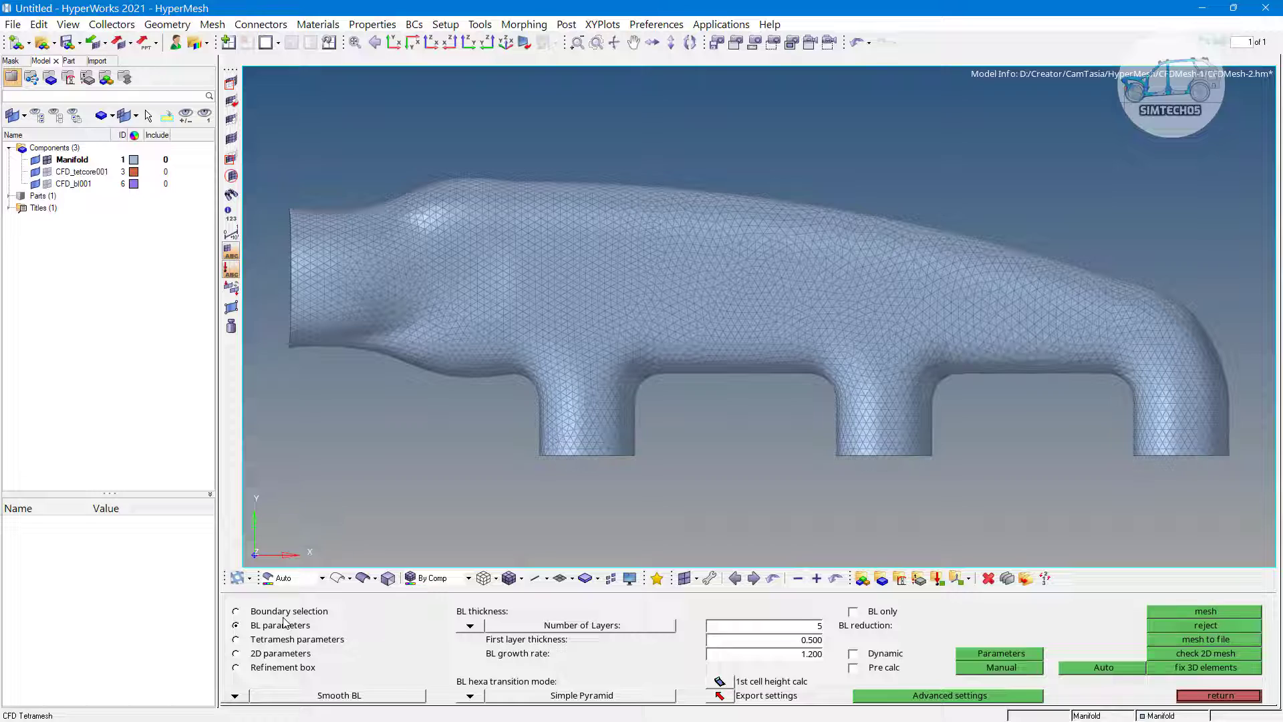
pyautogui.click(290, 611)
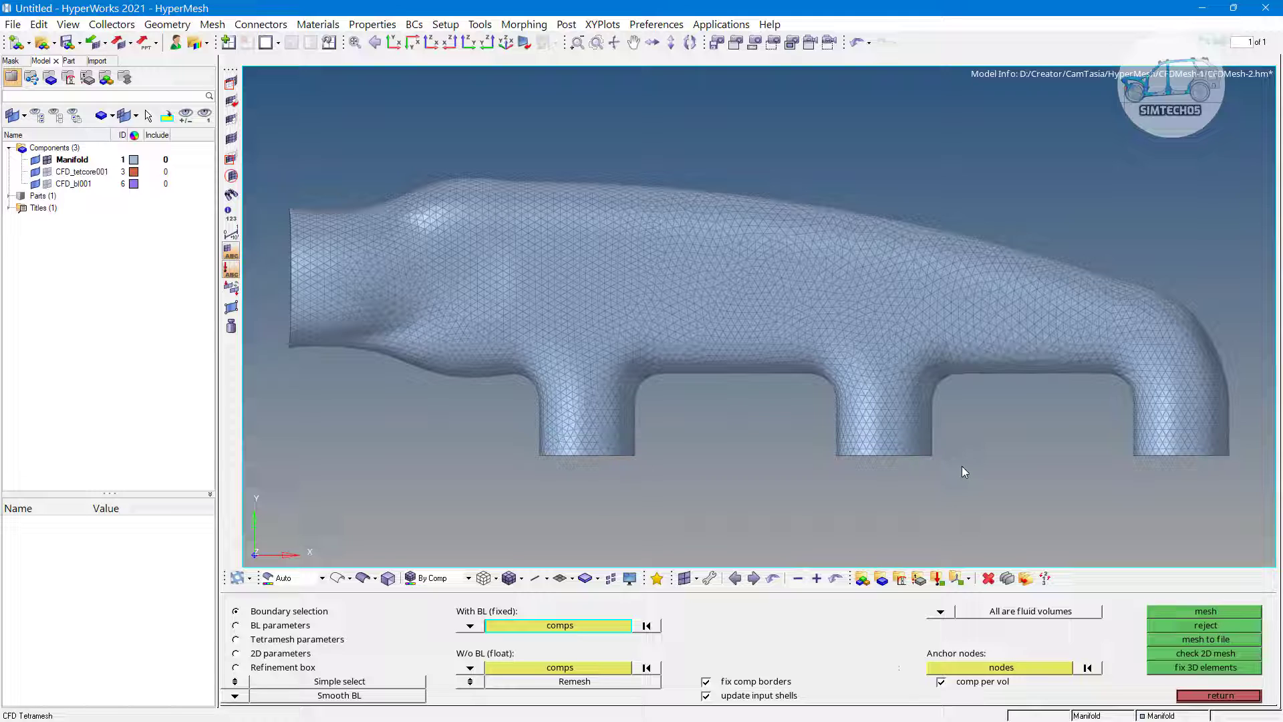
pyautogui.click(47, 159)
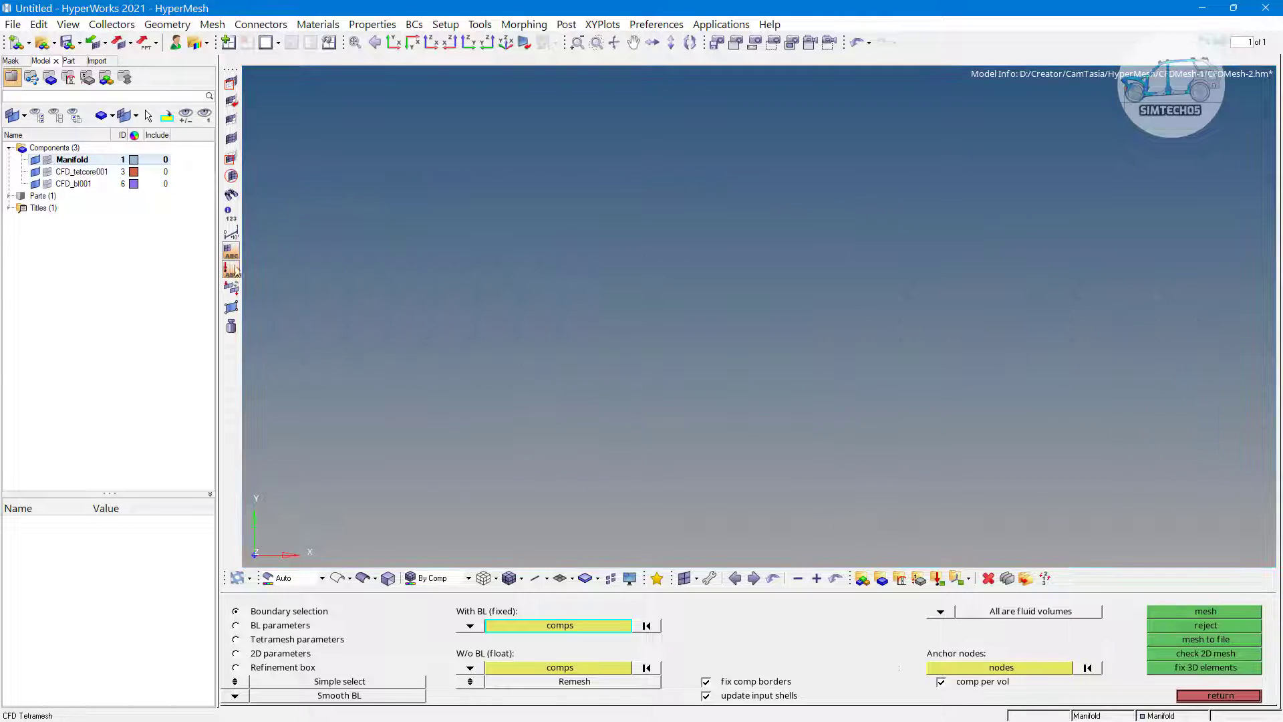
pyautogui.click(64, 161)
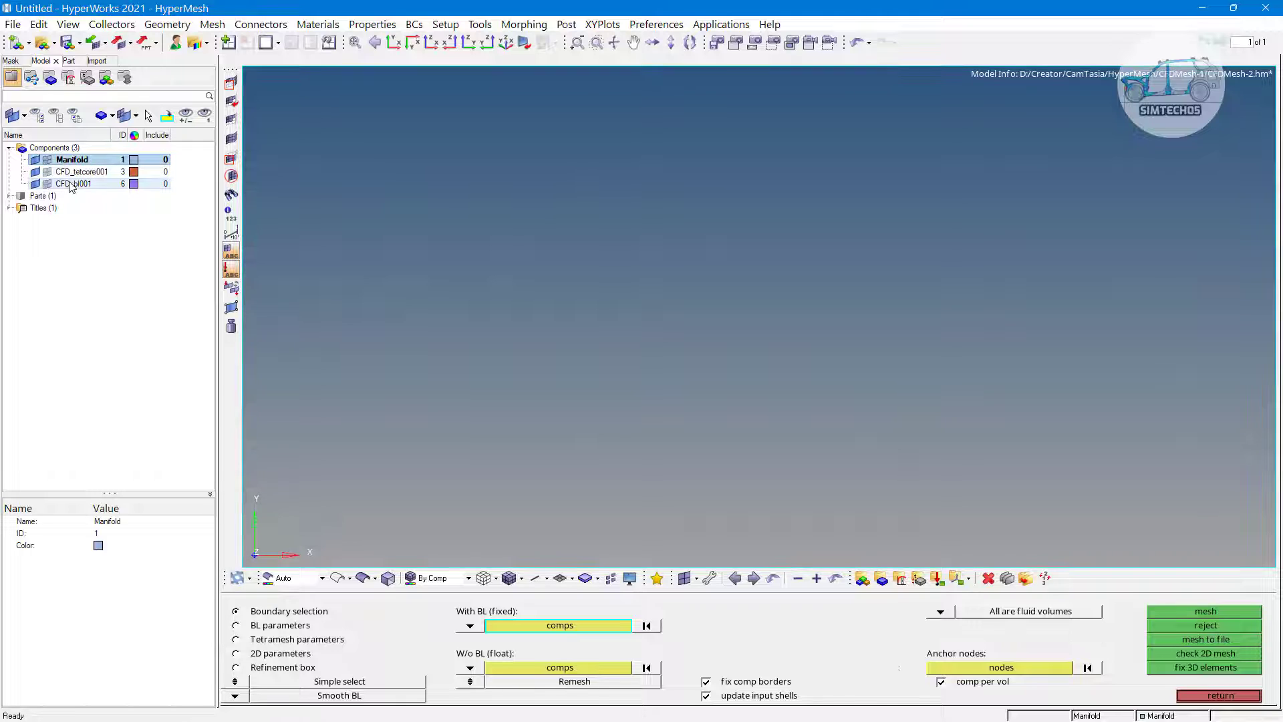
pyautogui.keyDown('shift'); pyautogui.click(72, 184); pyautogui.keyUp('shift')
pyautogui.click(231, 194)
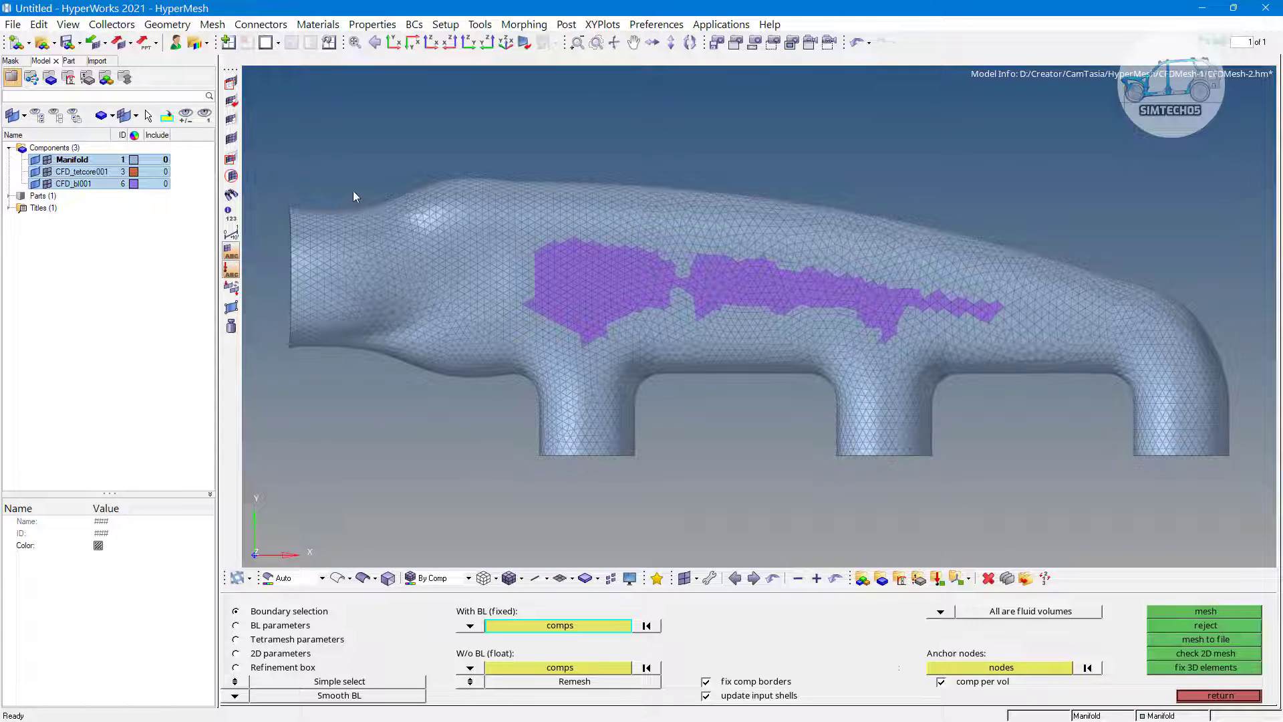
# Step: Mask the lower-Z half of the manifold's elements in the XZ view to cut the mesh lengthwise
pyautogui.click(431, 42)
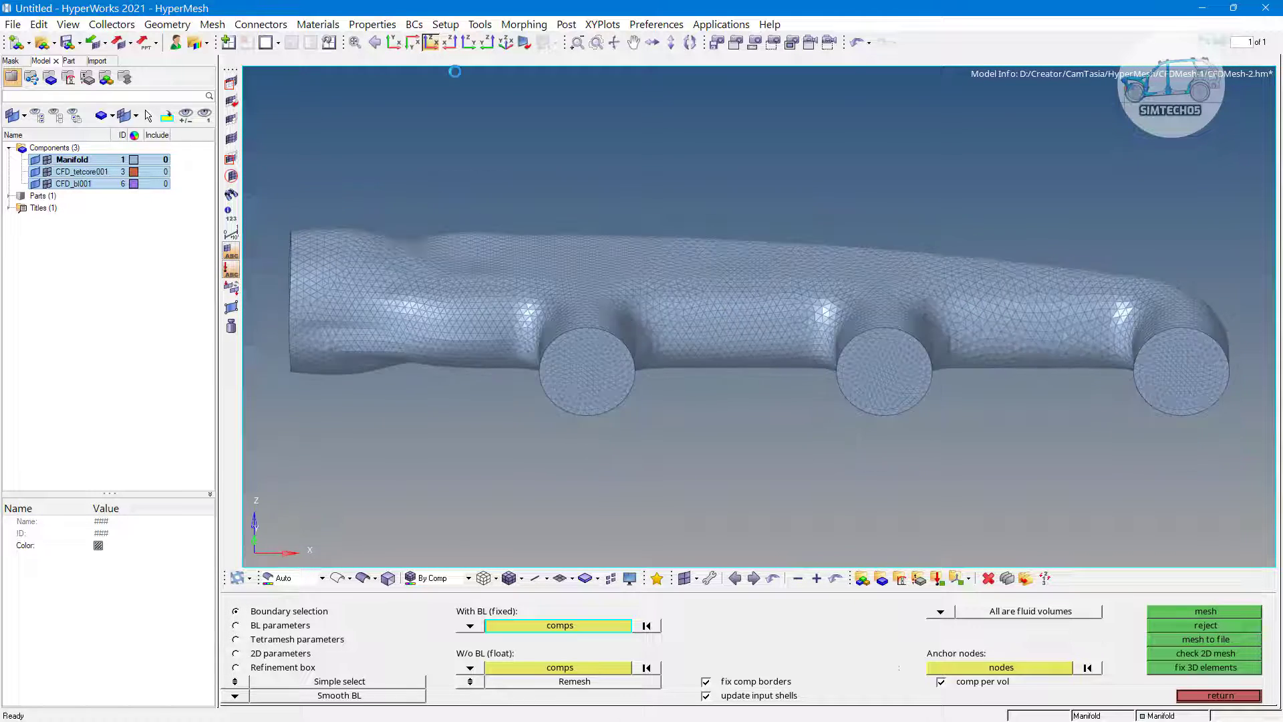
pyautogui.press('F5')
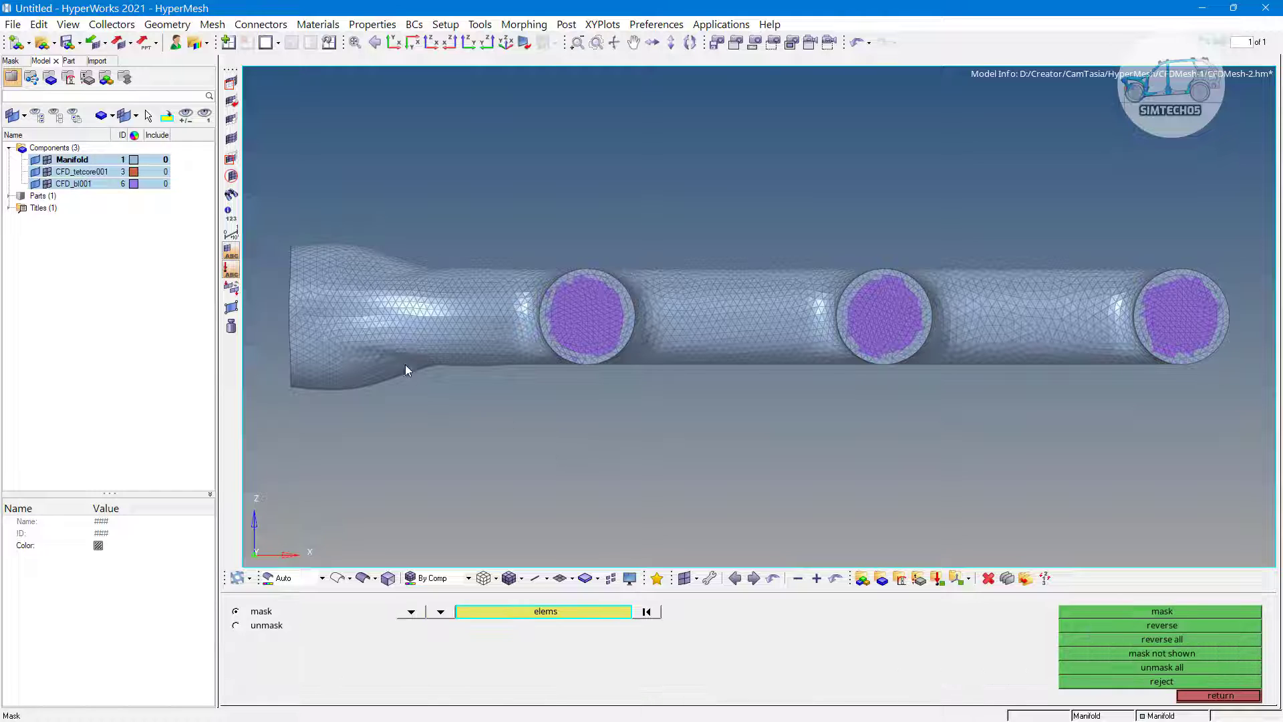
pyautogui.keyDown('shift'); pyautogui.moveTo(277, 317); pyautogui.dragTo(1248, 558); pyautogui.keyUp('shift')
pyautogui.middleClick(938, 461)
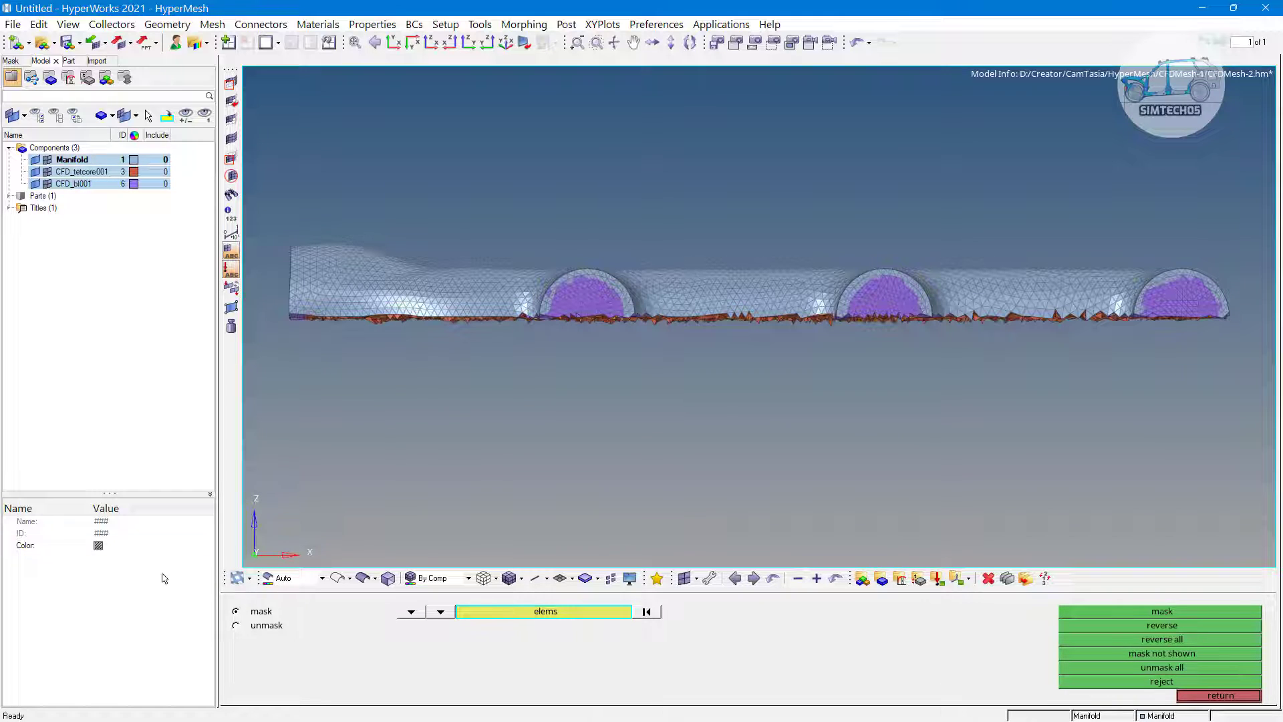
# Step: Examine the boundary layer and tetra core elements along the manifold's lengthwise section, including the inlet end and branch corners
pyautogui.click(410, 44)
pyautogui.scroll(8, 563, 222)
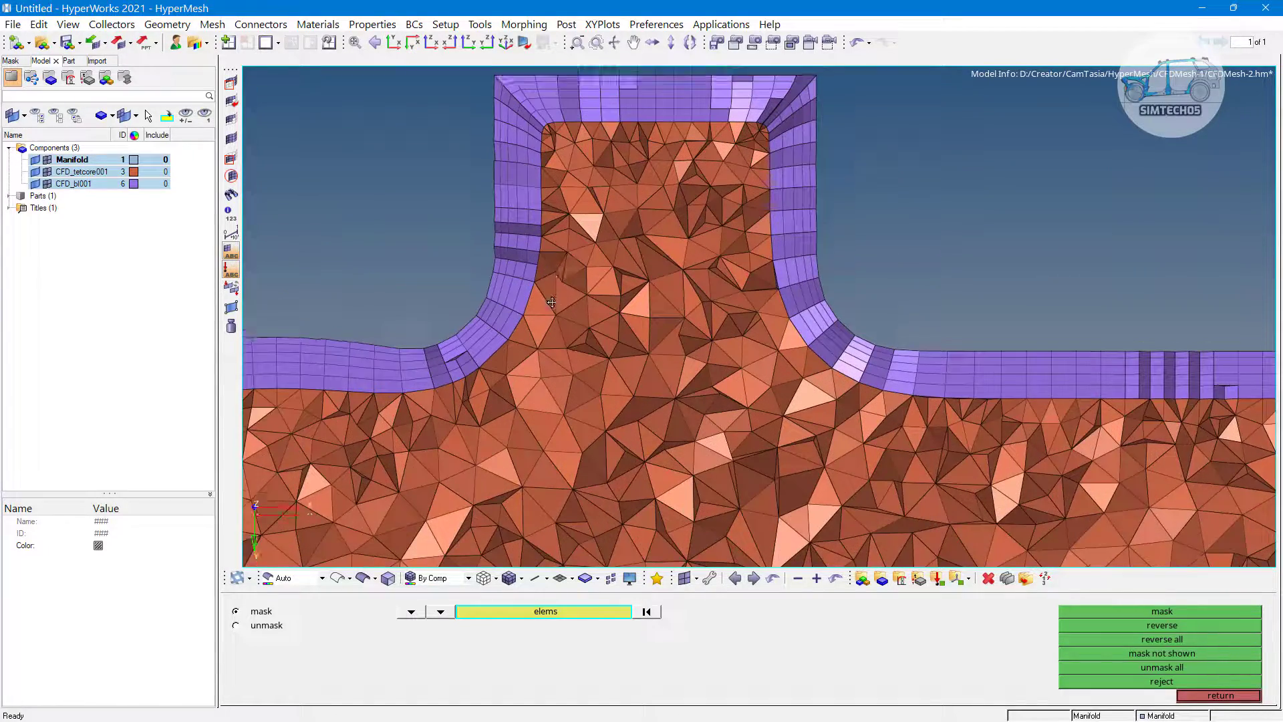
pyautogui.scroll(-5, 598, 232)
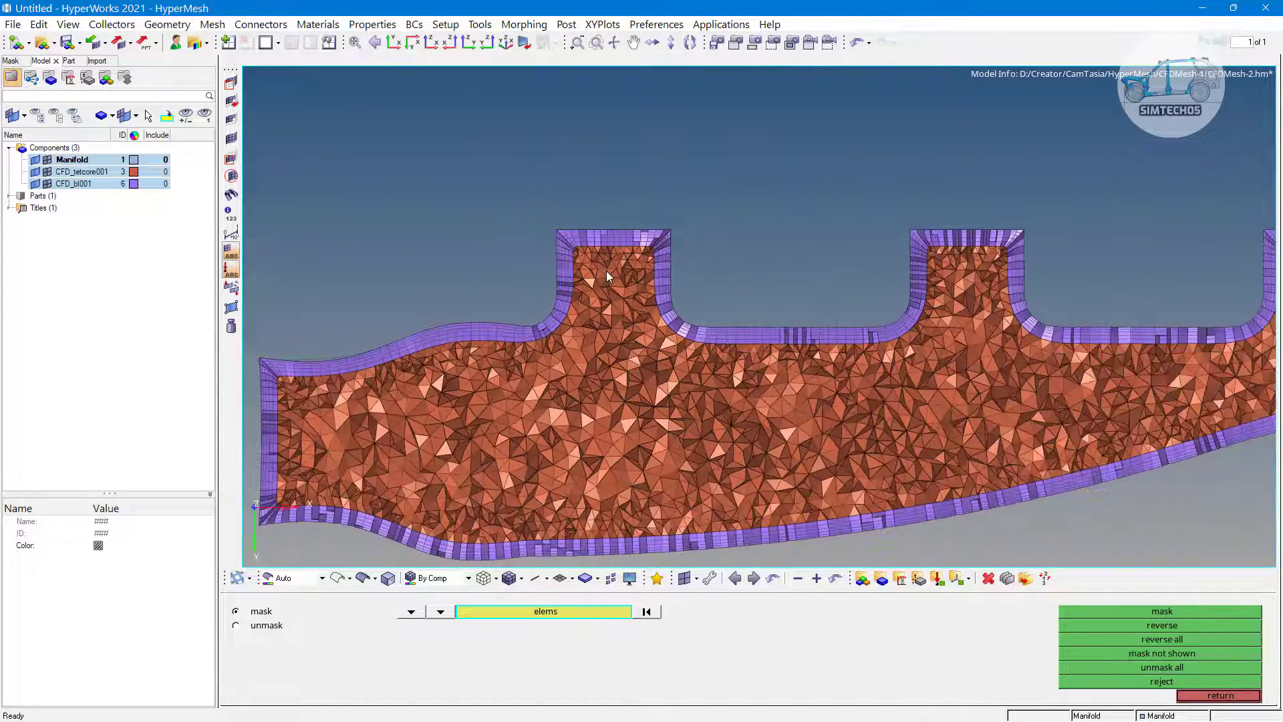
pyautogui.keyDown('ctrl'); pyautogui.moveTo(607, 270); pyautogui.dragTo(609, 232, button='right'); pyautogui.keyUp('ctrl')
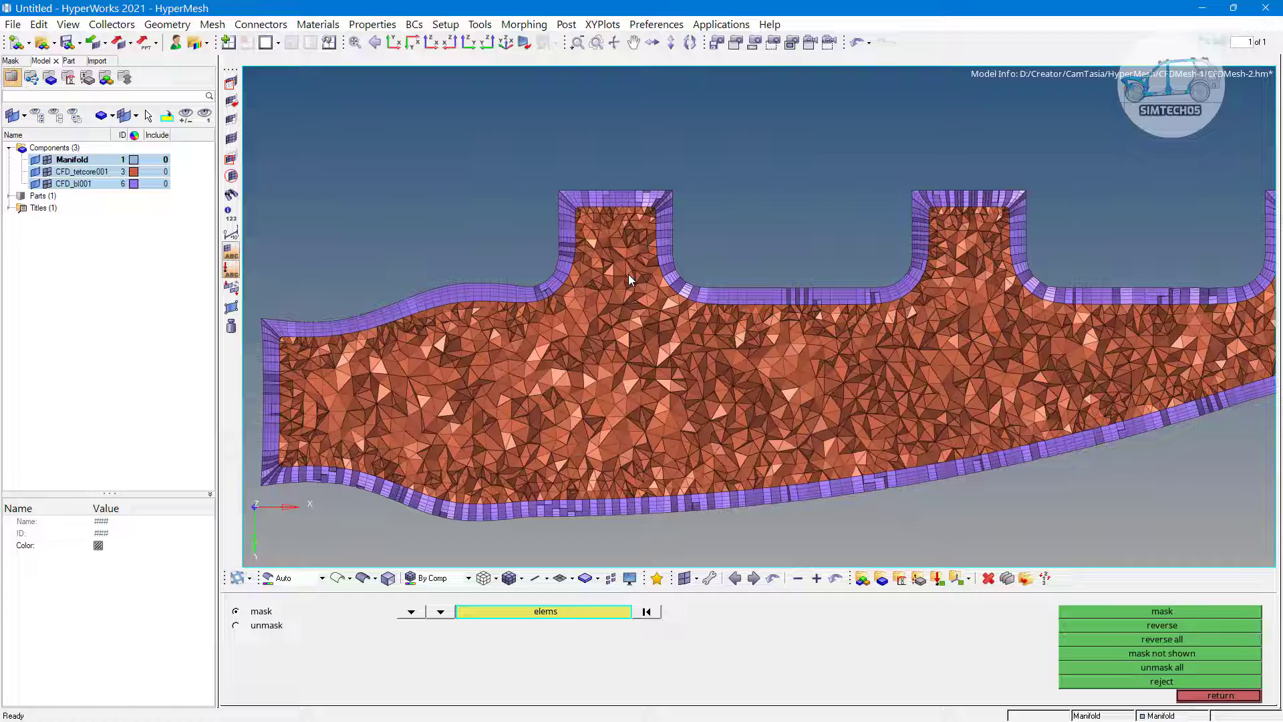
pyautogui.keyDown('ctrl'); pyautogui.moveTo(377, 308); pyautogui.dragTo(489, 291, button='right'); pyautogui.keyUp('ctrl')
pyautogui.scroll(3, 415, 305)
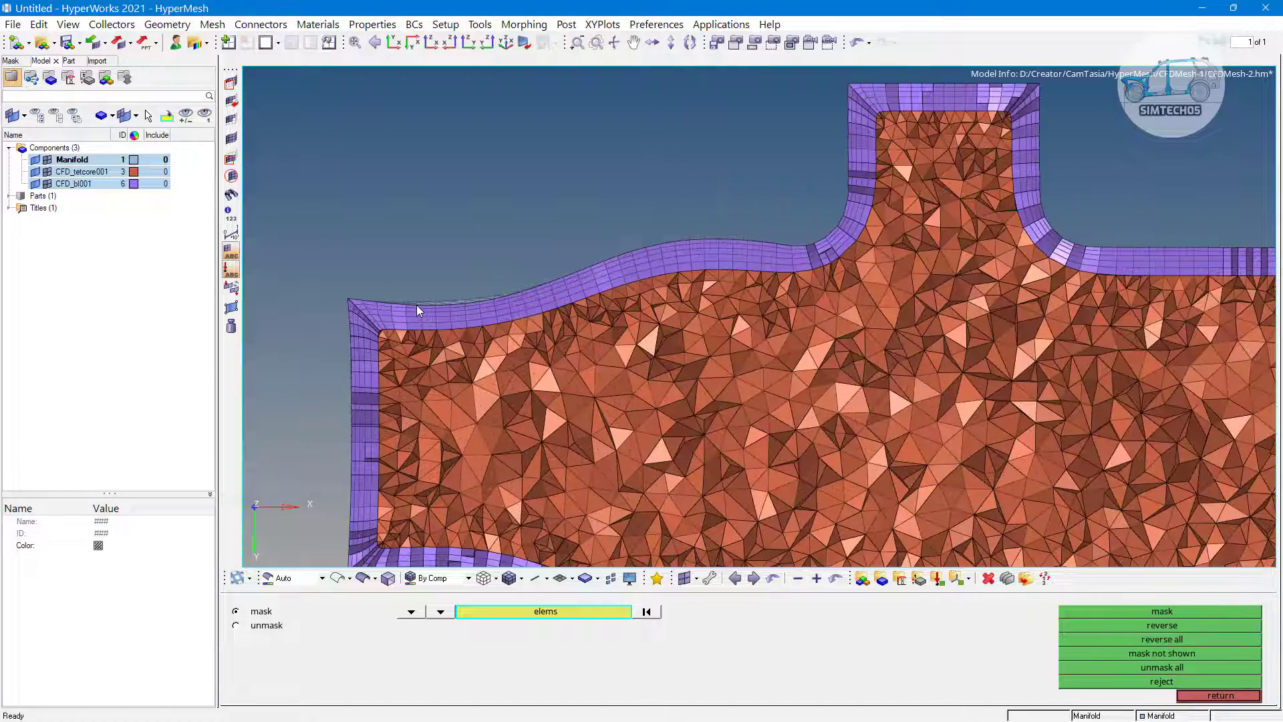
pyautogui.scroll(-2, 716, 271)
pyautogui.keyDown('ctrl'); pyautogui.moveTo(1052, 293); pyautogui.dragTo(925, 269, button='right'); pyautogui.keyUp('ctrl')
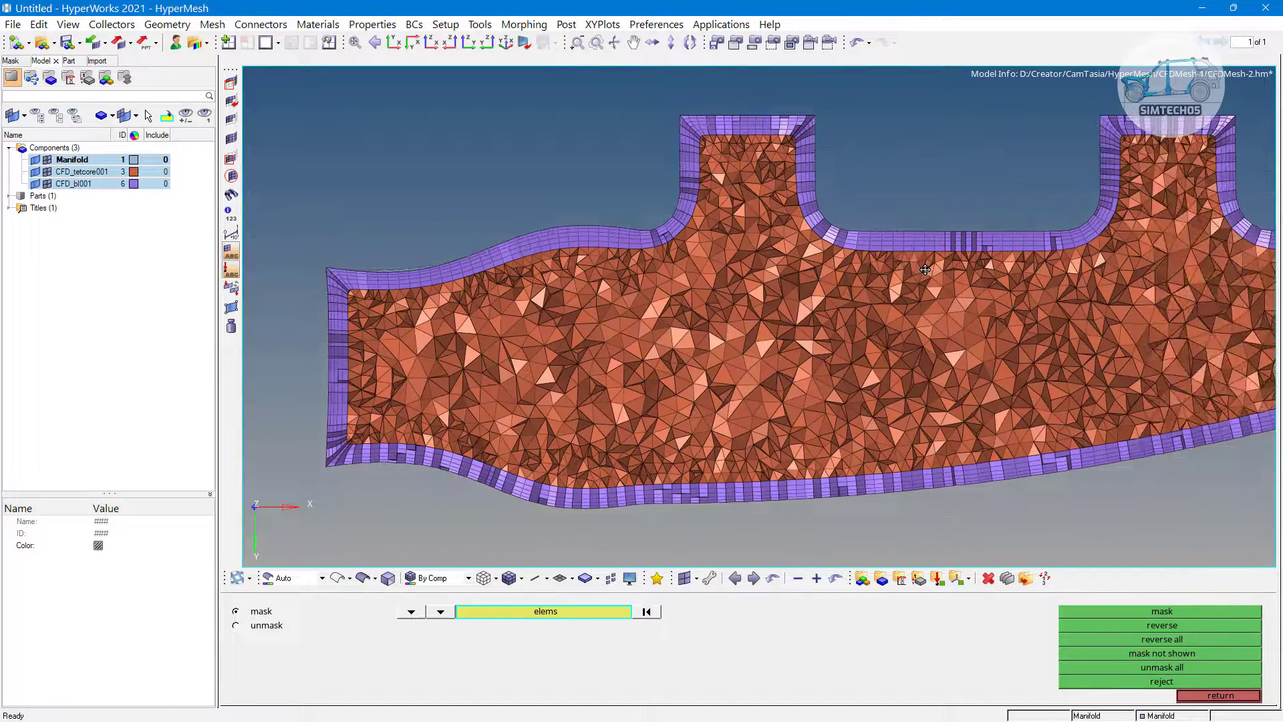
pyautogui.scroll(-2, 917, 315)
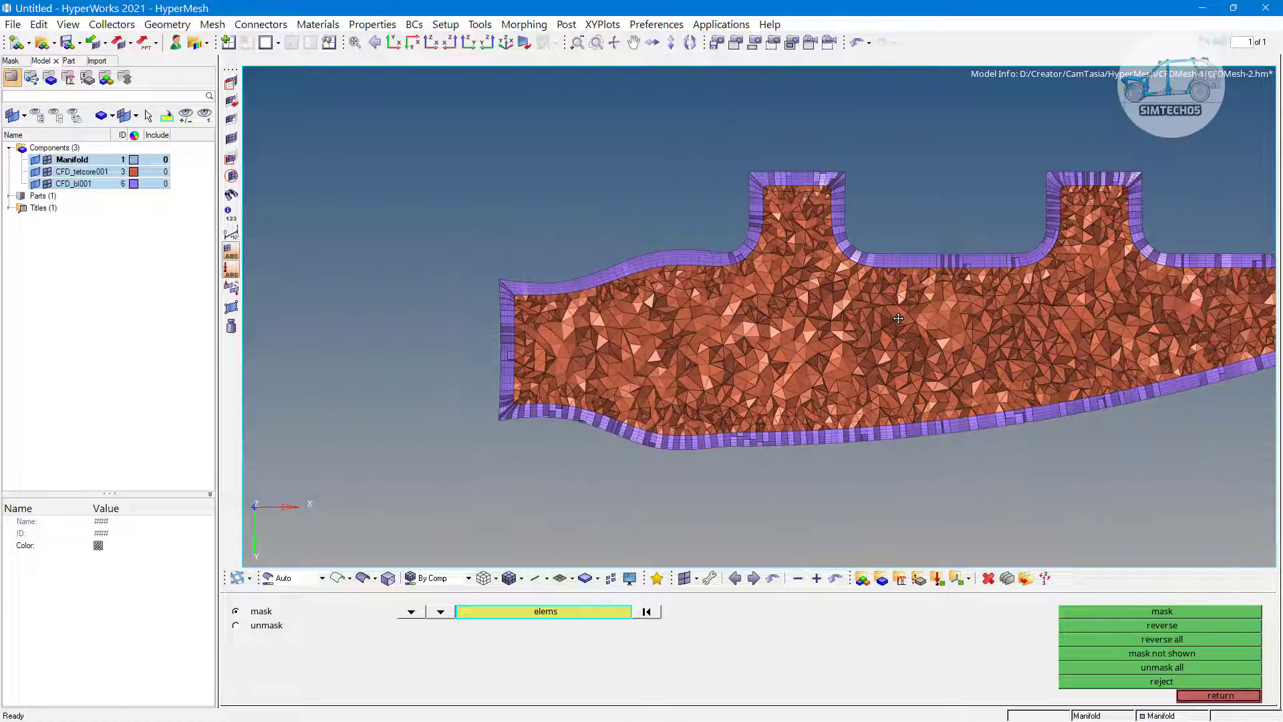
pyautogui.keyDown('ctrl'); pyautogui.moveTo(1131, 256); pyautogui.dragTo(967, 258, button='right'); pyautogui.keyUp('ctrl')
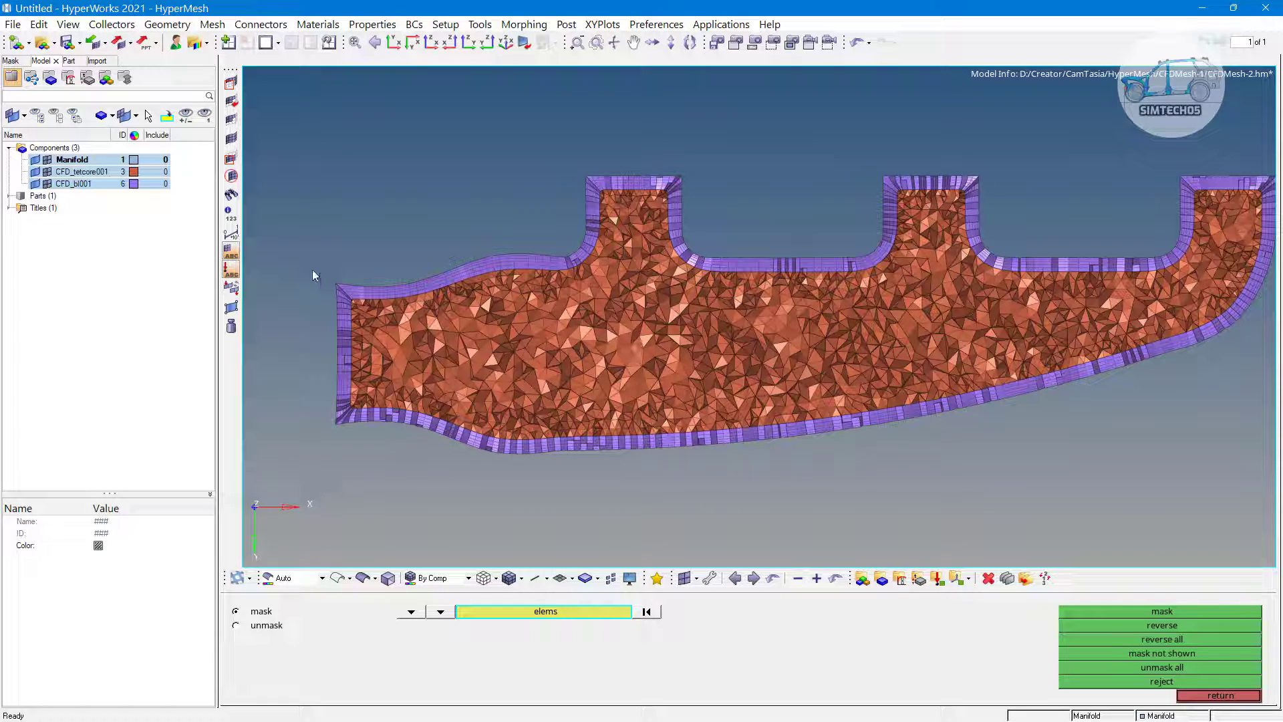
# Step: Leave the Mask tool and delete the CFD_tetcore001 and CFD_bl001 components
pyautogui.click(142, 252)
pyautogui.click(75, 184)
pyautogui.keyDown('ctrl'); pyautogui.click(75, 173); pyautogui.keyUp('ctrl')
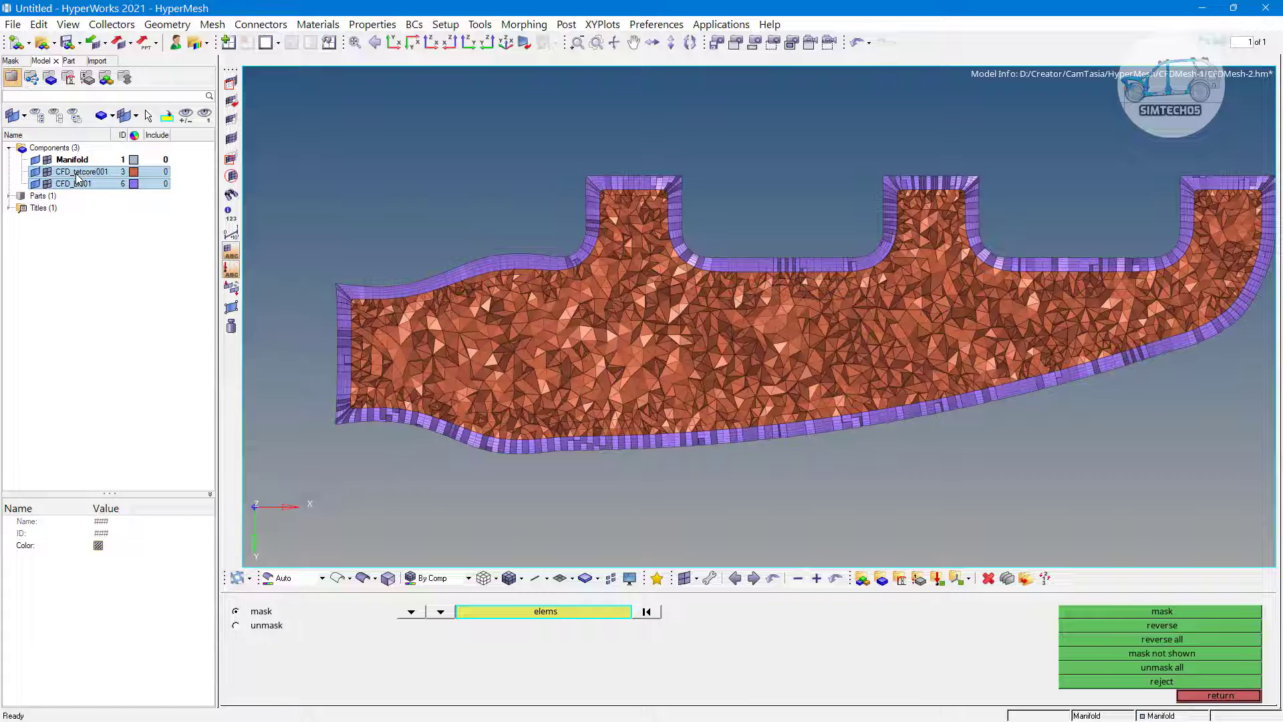
pyautogui.rightClick(77, 177)
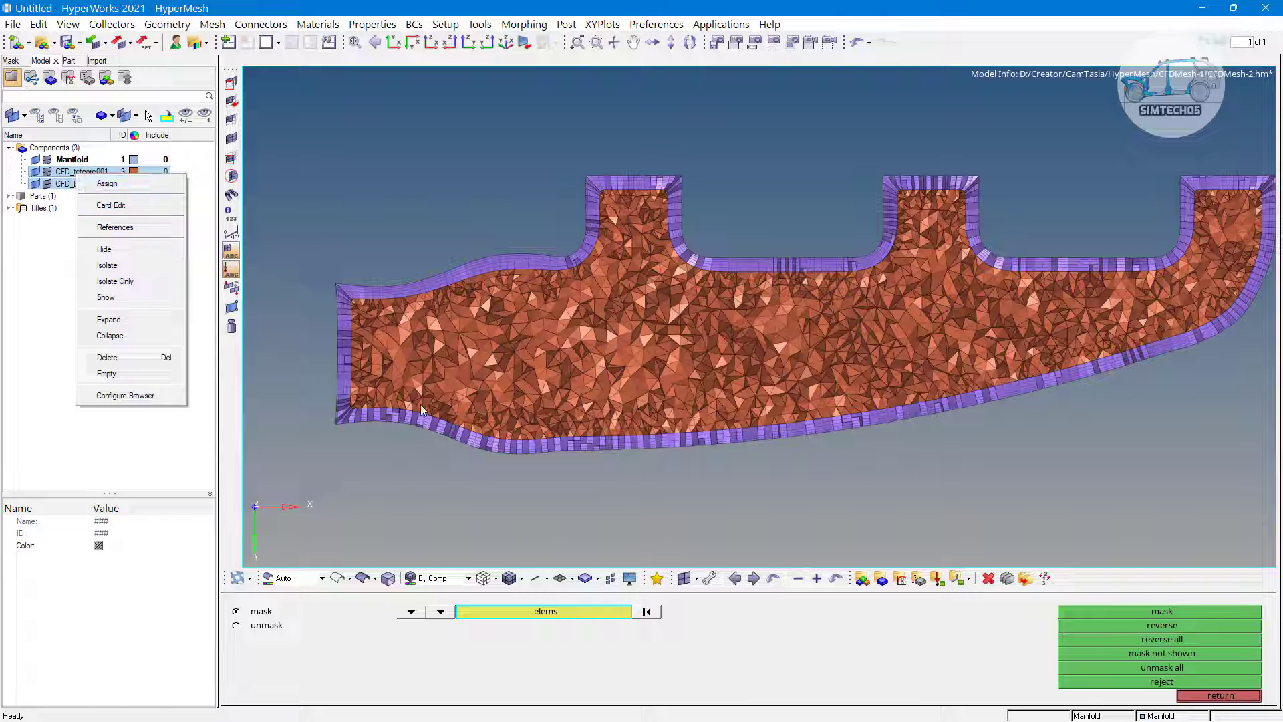
pyautogui.click(849, 475)
pyautogui.click(1211, 696)
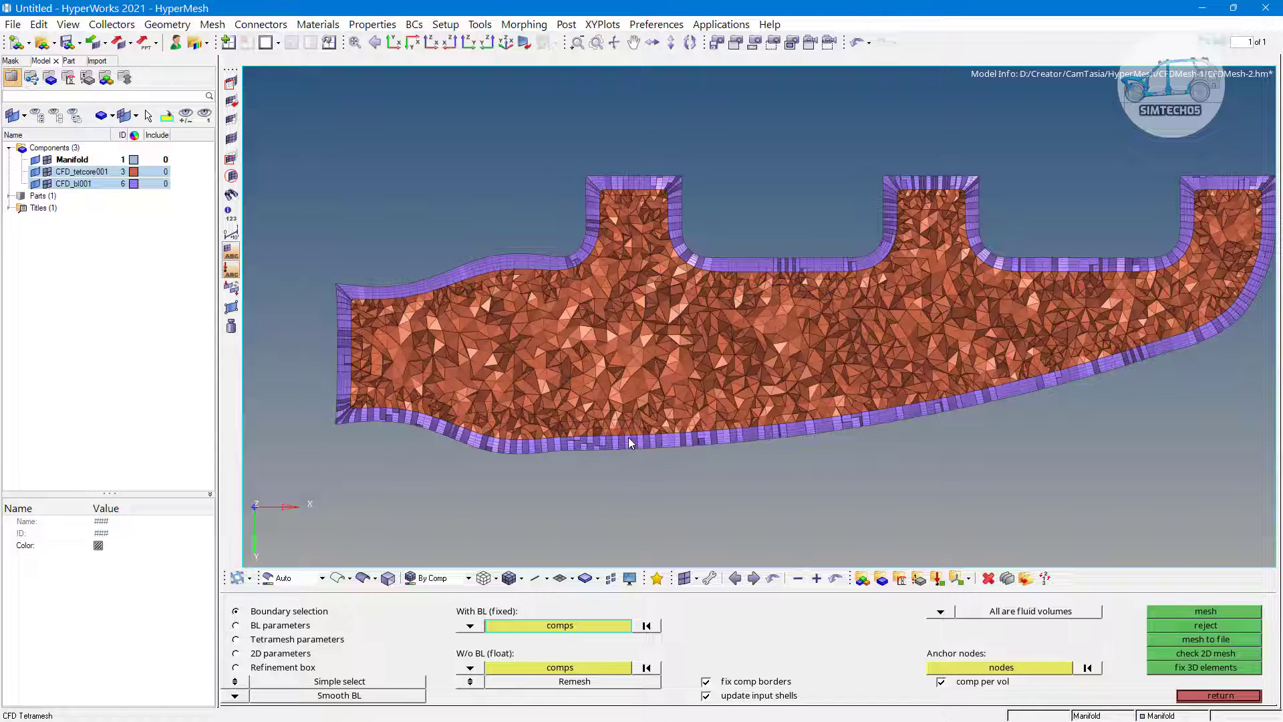
pyautogui.scroll(5, 629, 442)
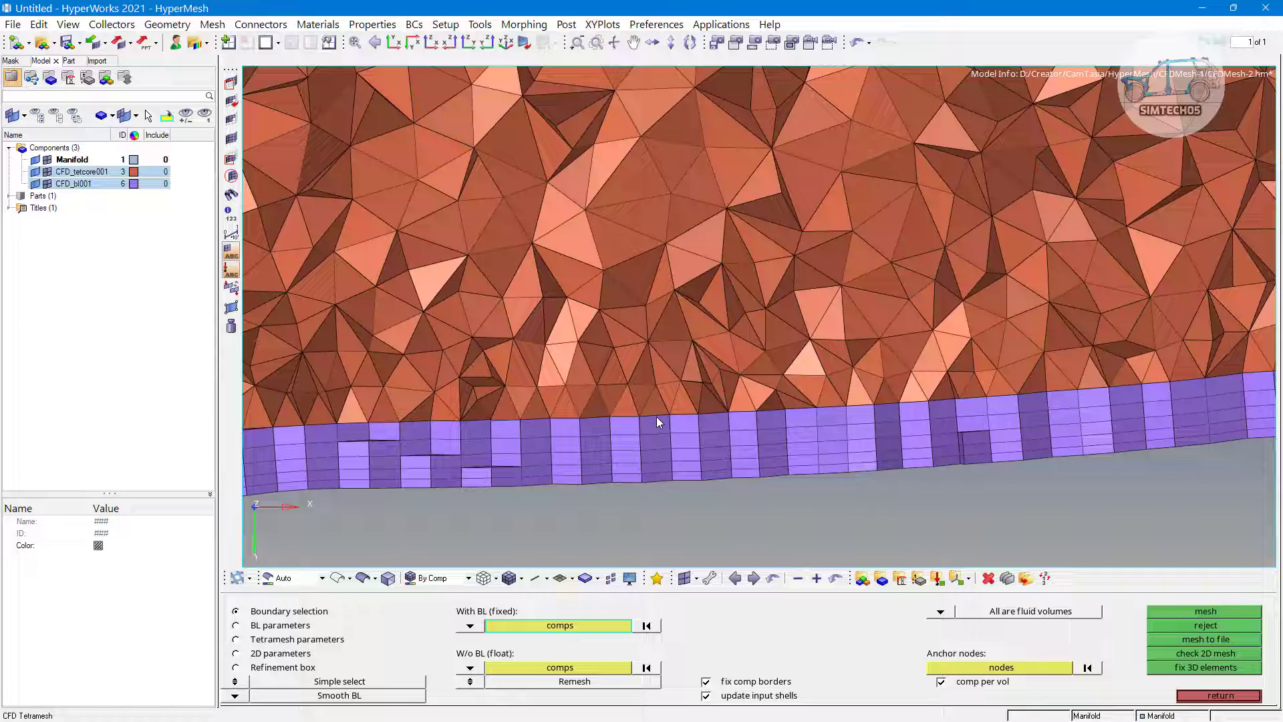
pyautogui.scroll(-3, 659, 435)
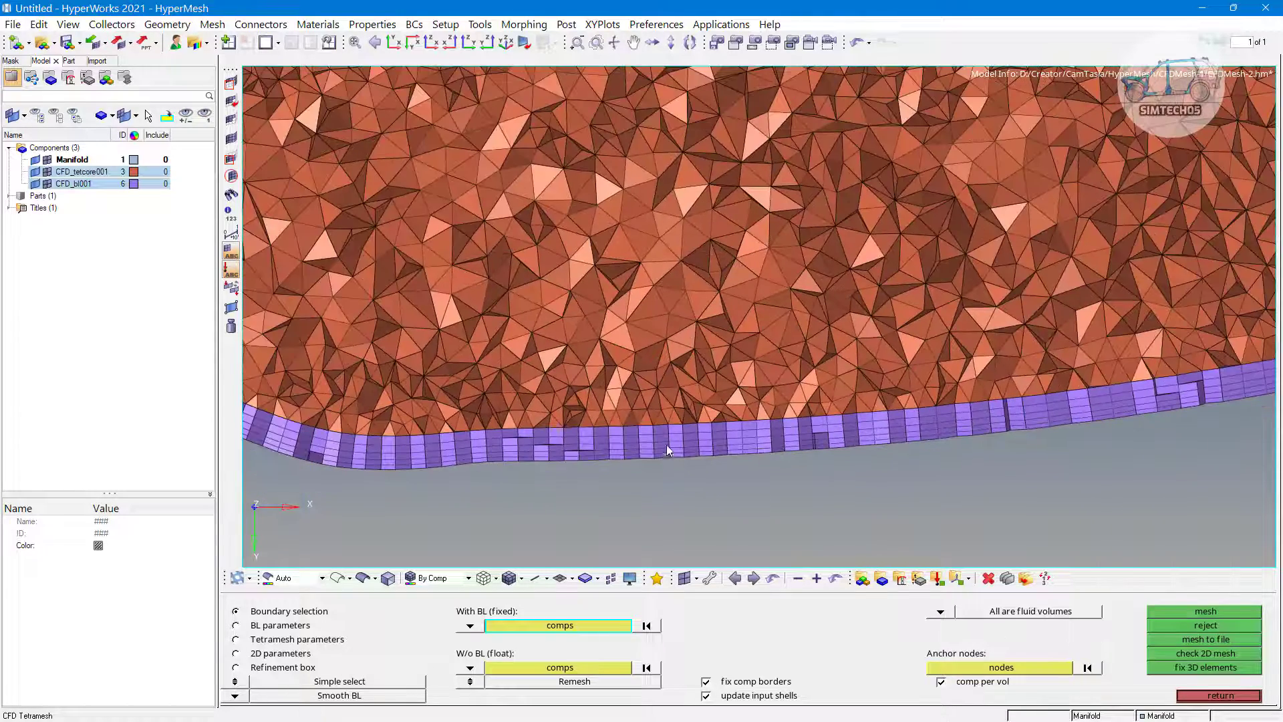
pyautogui.scroll(-5, 672, 437)
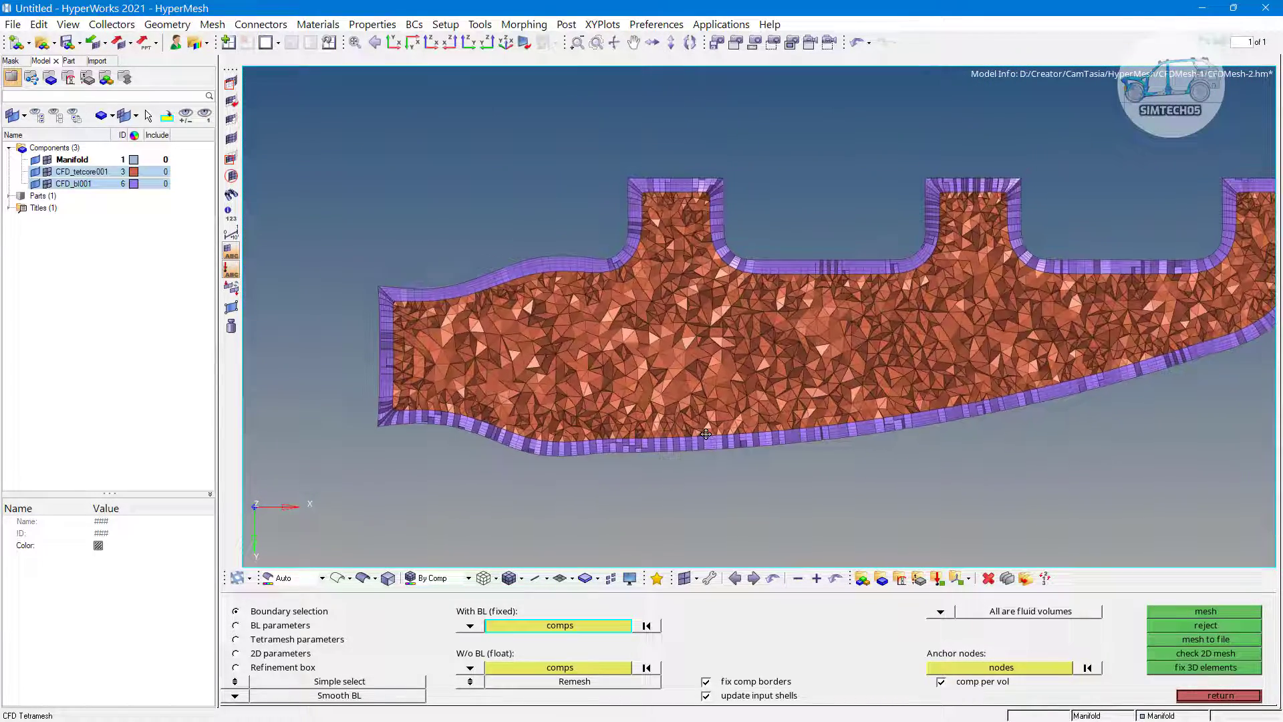
pyautogui.scroll(-2, 672, 437)
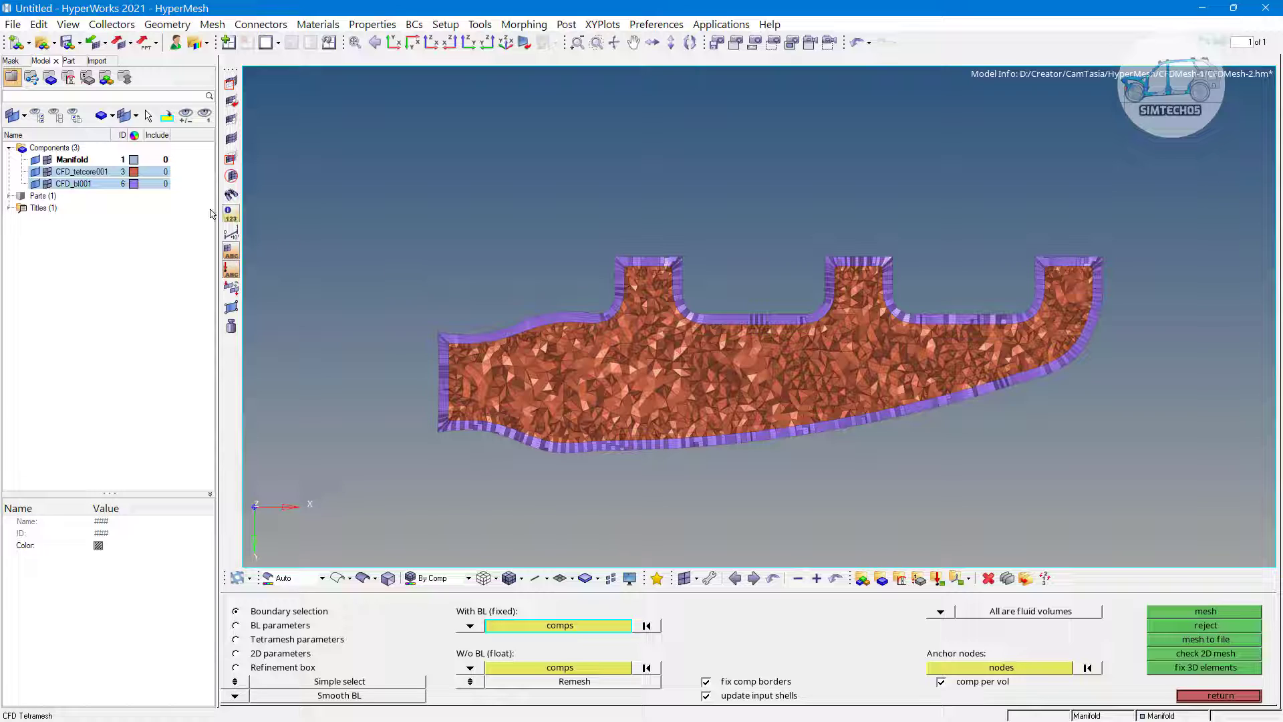
pyautogui.click(75, 172)
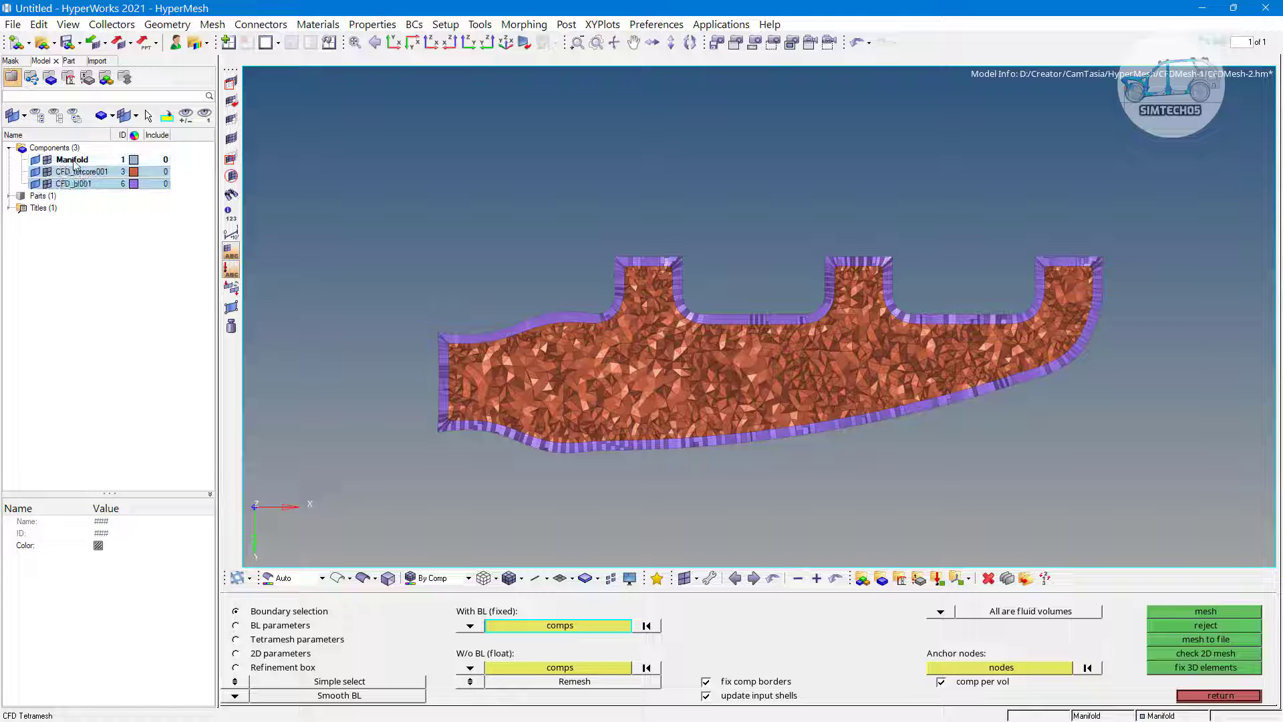
pyautogui.rightClick(85, 177)
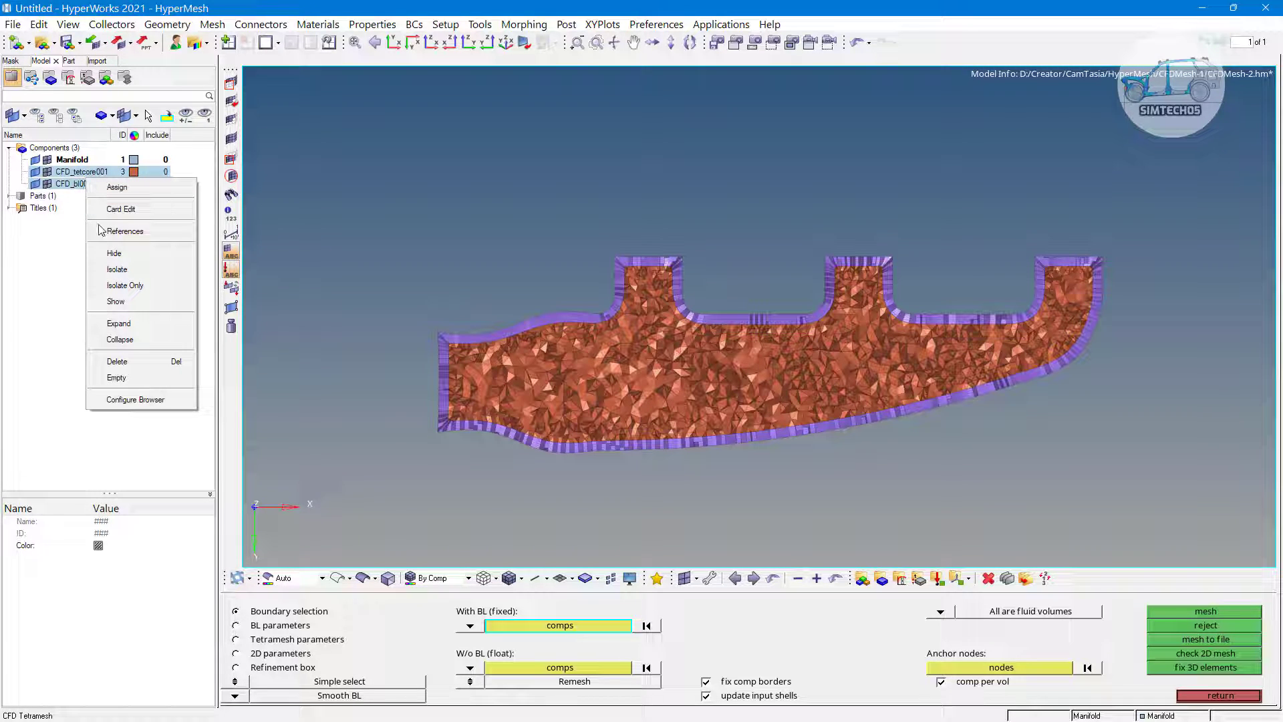
pyautogui.click(117, 362)
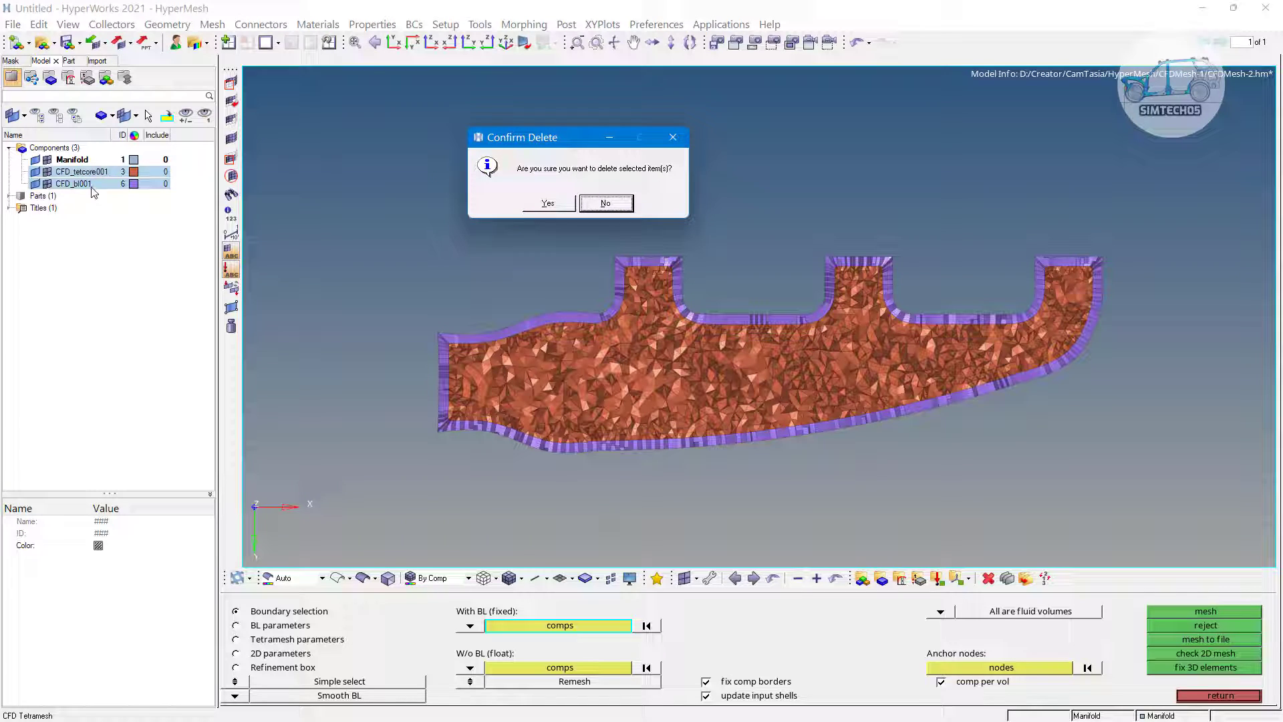
pyautogui.click(547, 204)
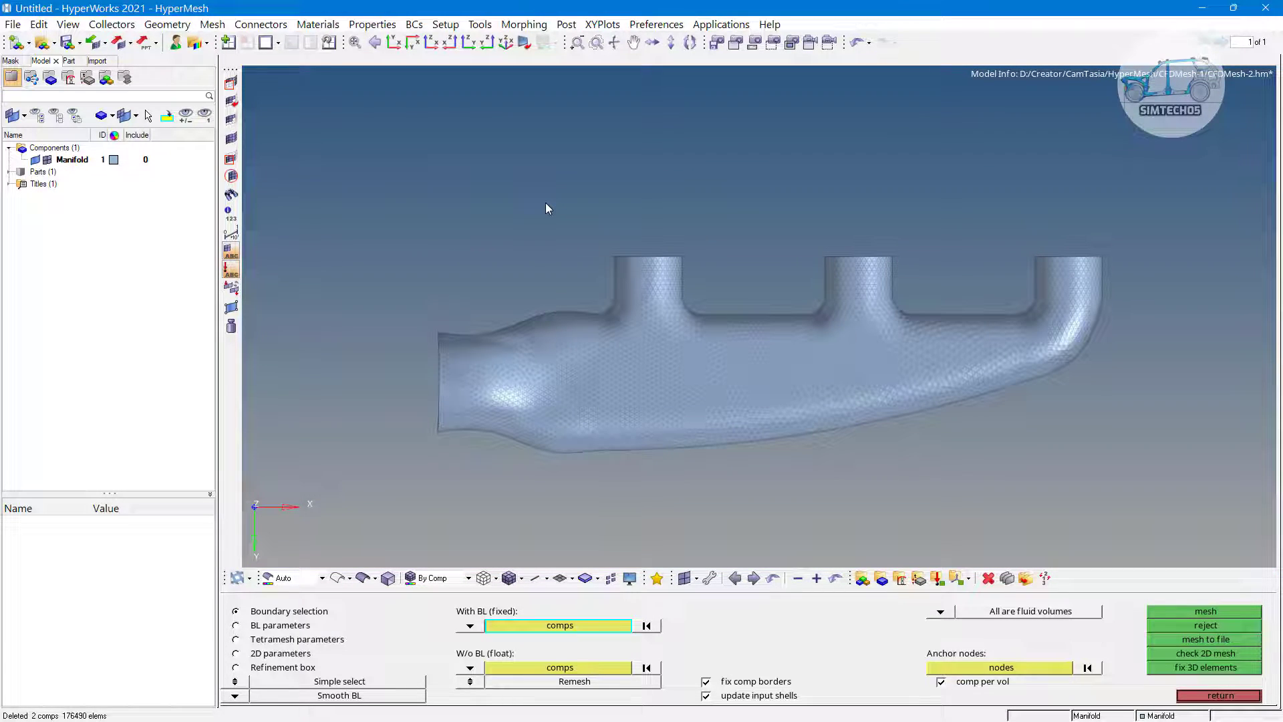
# Step: Unmask all elements of the Manifold shell mesh, restore the XY view and leave the CFD tetramesh settings
pyautogui.keyDown('ctrl'); pyautogui.scroll(4, 700, 327); pyautogui.keyUp('ctrl')
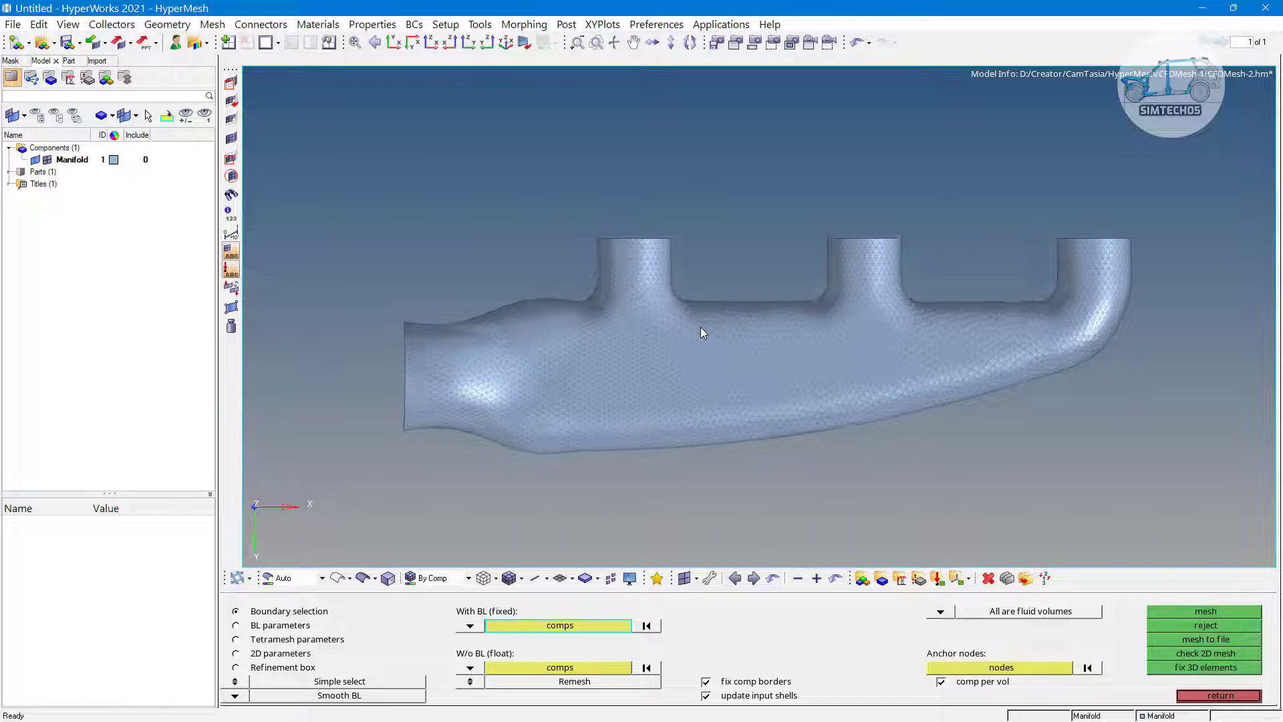
pyautogui.keyDown('ctrl'); pyautogui.moveTo(708, 415); pyautogui.dragTo(692, 283); pyautogui.keyUp('ctrl')
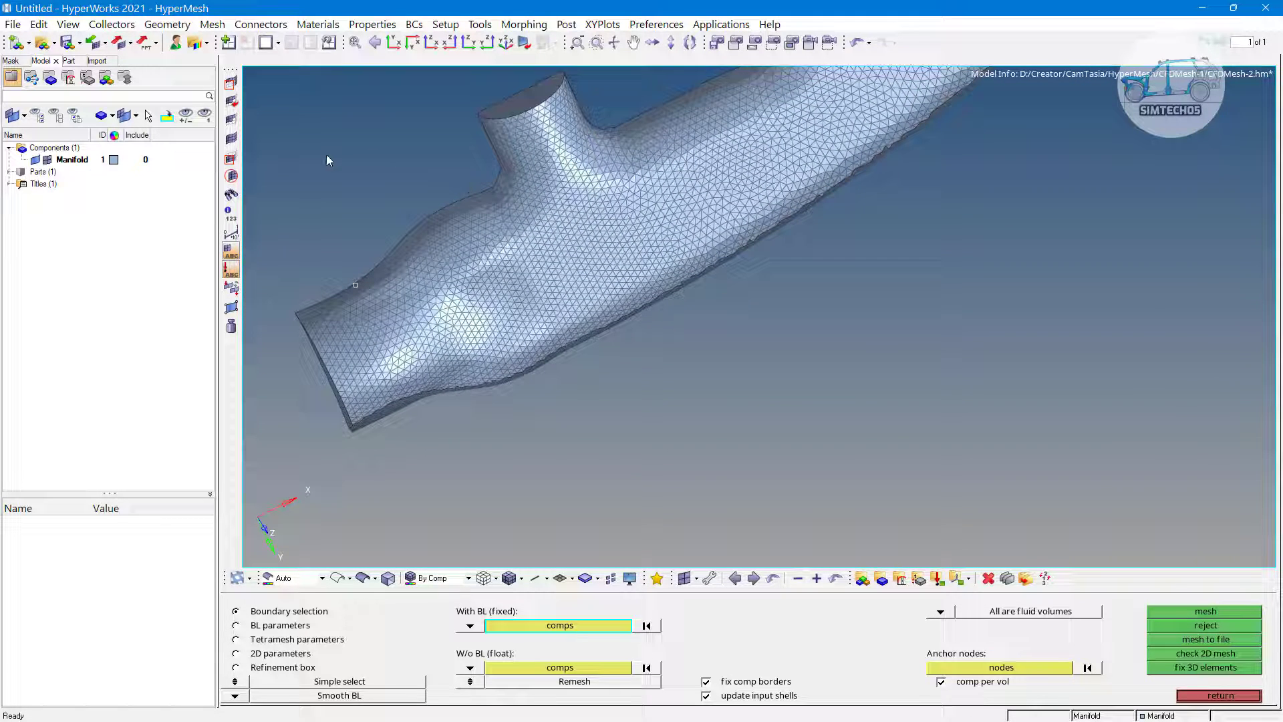
pyautogui.keyDown('ctrl'); pyautogui.moveTo(464, 357); pyautogui.dragTo(607, 376); pyautogui.keyUp('ctrl')
pyautogui.keyDown('ctrl'); pyautogui.moveTo(606, 375); pyautogui.dragTo(608, 377, button='right'); pyautogui.keyUp('ctrl')
pyautogui.click(233, 139)
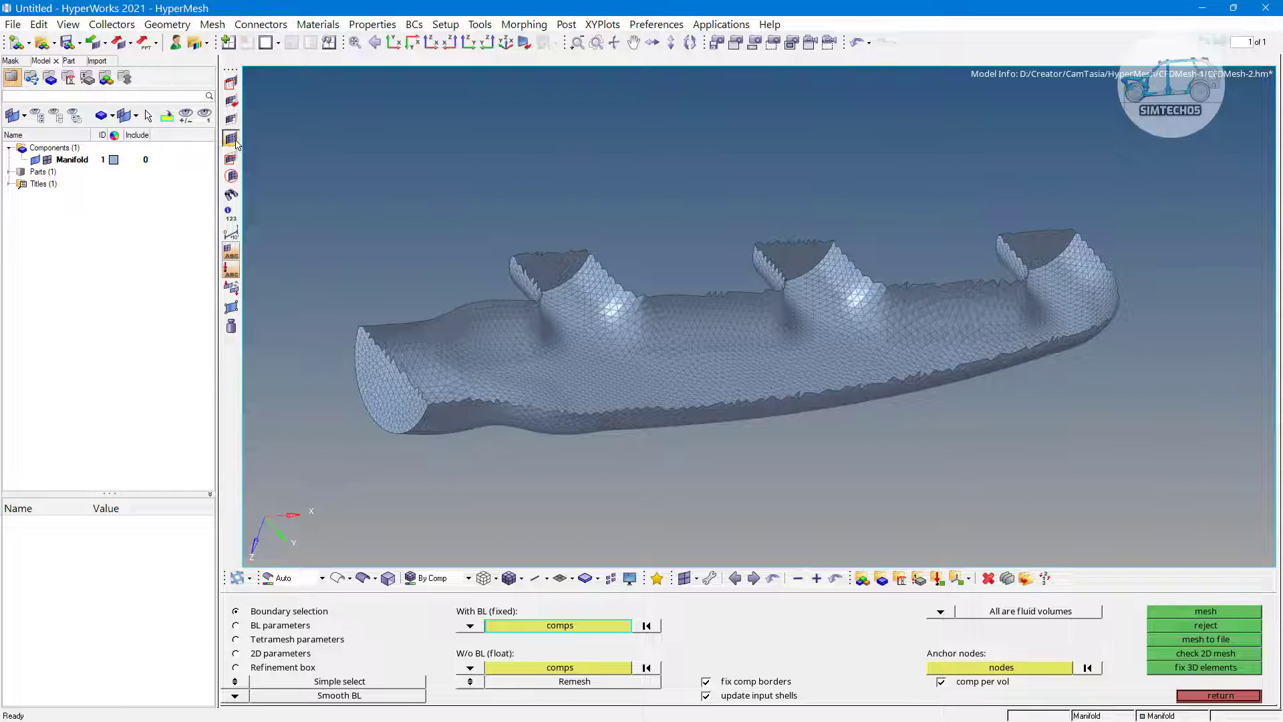
pyautogui.click(397, 41)
pyautogui.click(394, 43)
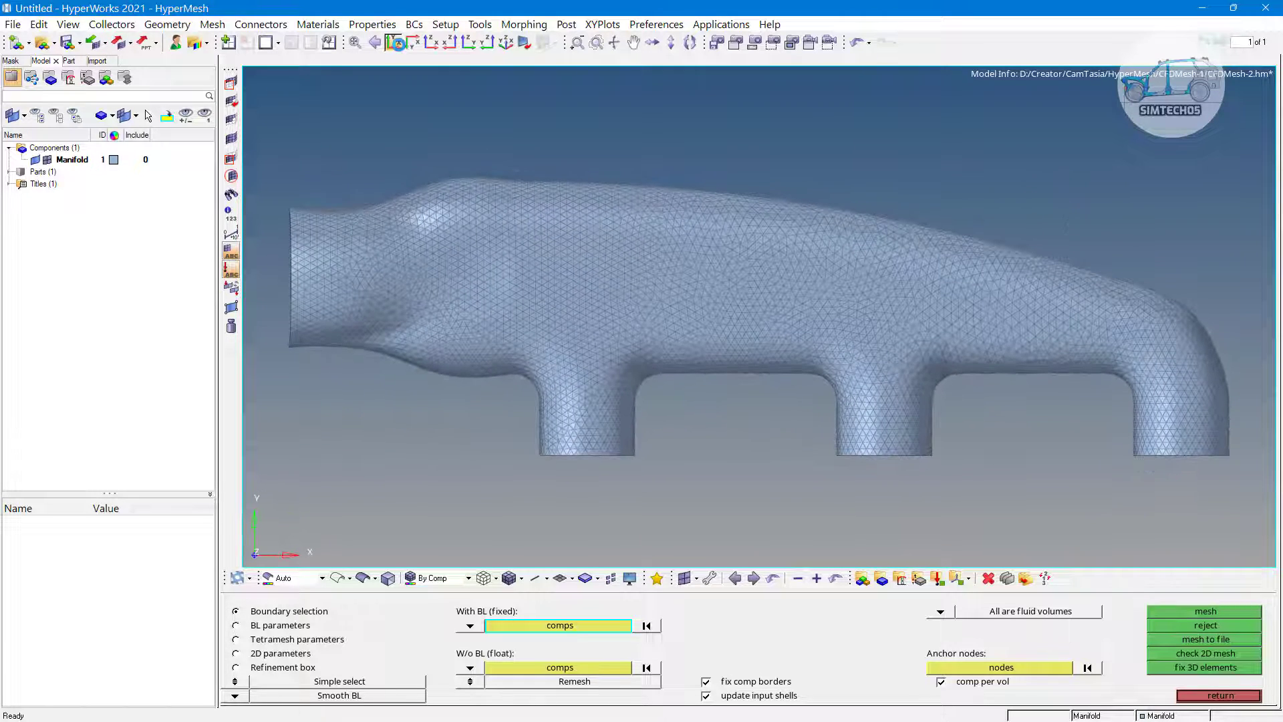
pyautogui.click(1193, 694)
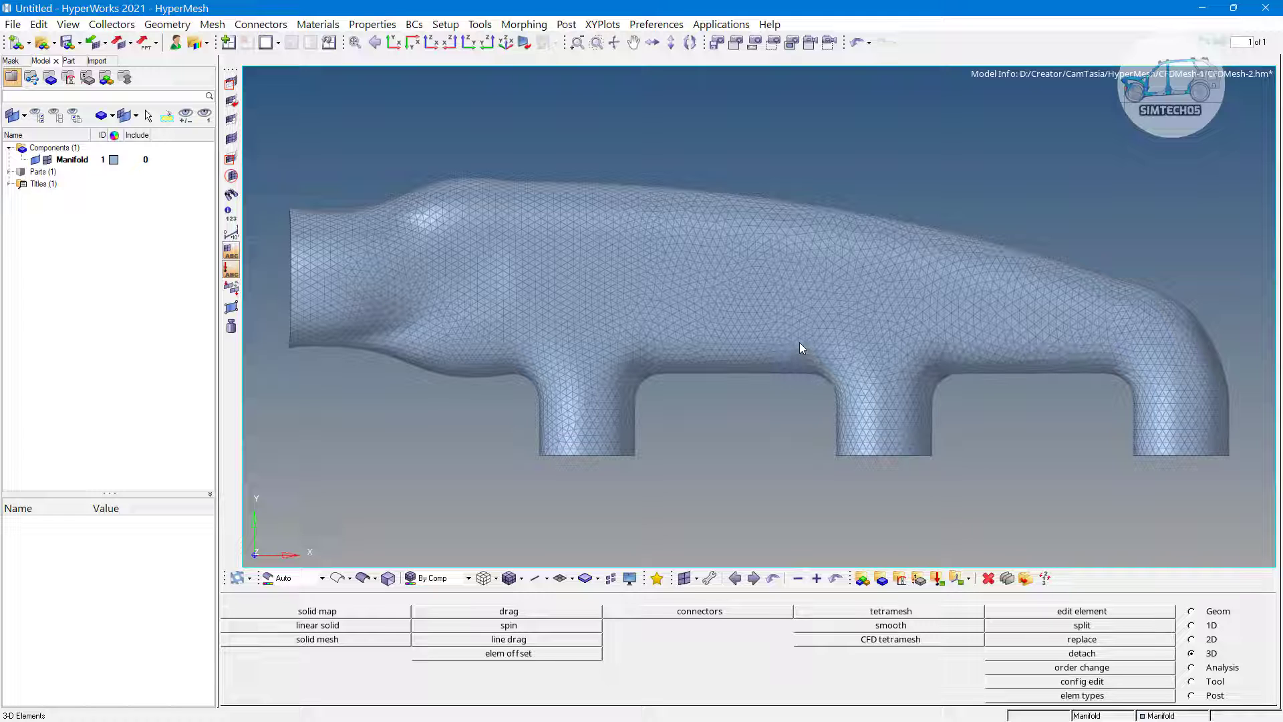
# Step: Start a CFD tetramesh and select the manifold's outer wall elements by face as the With BL (fixed) boundary
pyautogui.moveTo(728, 302)
pyautogui.keyDown('ctrl'); pyautogui.mouseDown()
pyautogui.moveTo(665, 376)
pyautogui.moveTo(628, 290)
pyautogui.mouseUp(); pyautogui.keyUp('ctrl')
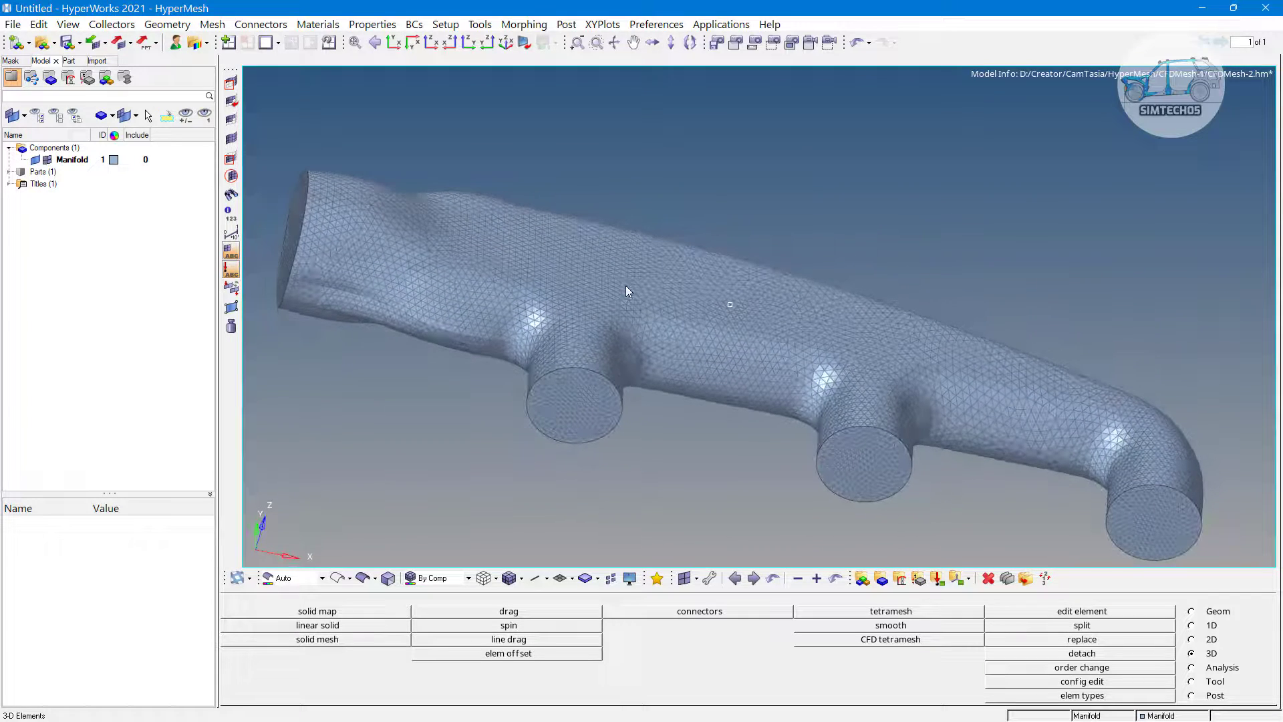
pyautogui.keyDown('ctrl'); pyautogui.moveTo(457, 369); pyautogui.dragTo(734, 324); pyautogui.keyUp('ctrl')
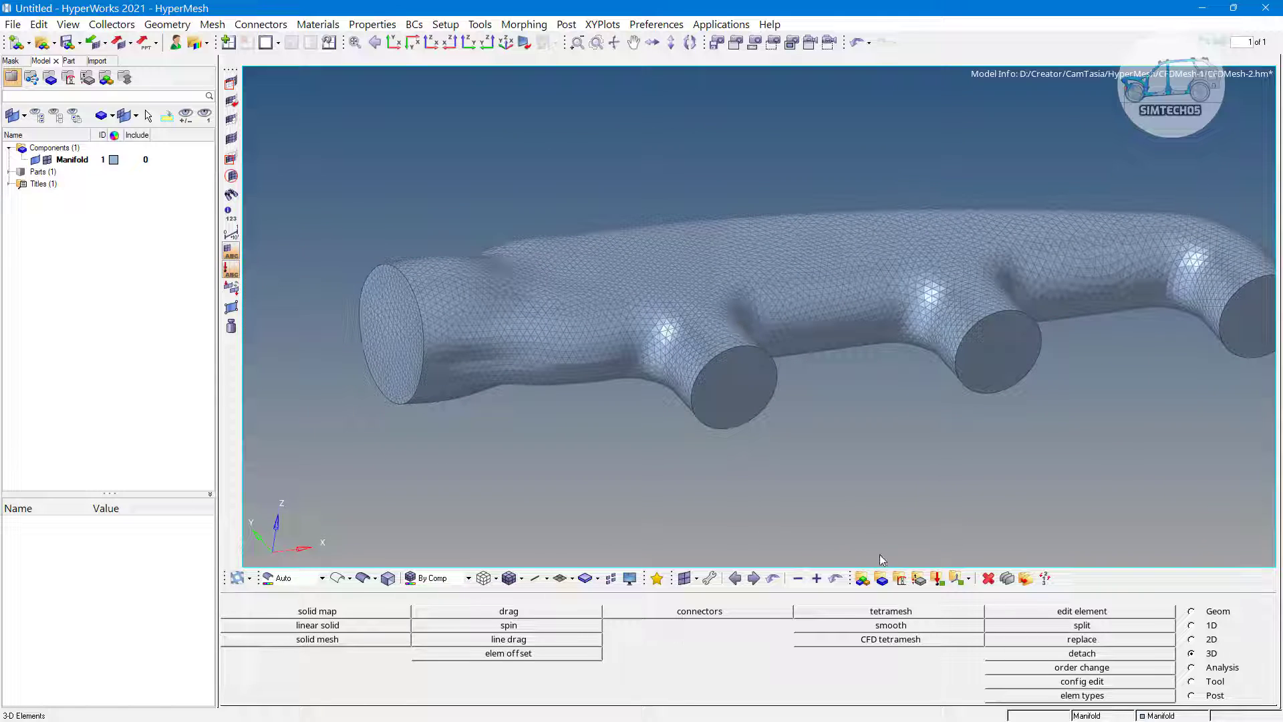
pyautogui.click(892, 640)
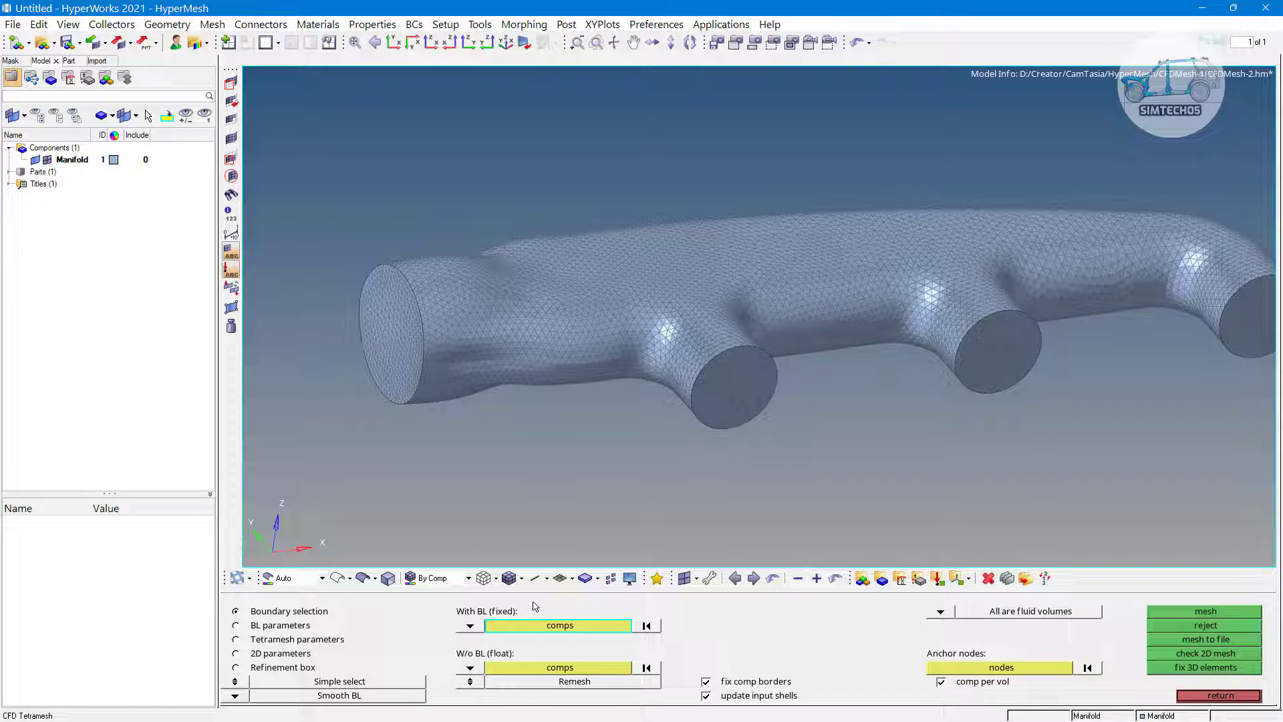
pyautogui.click(470, 625)
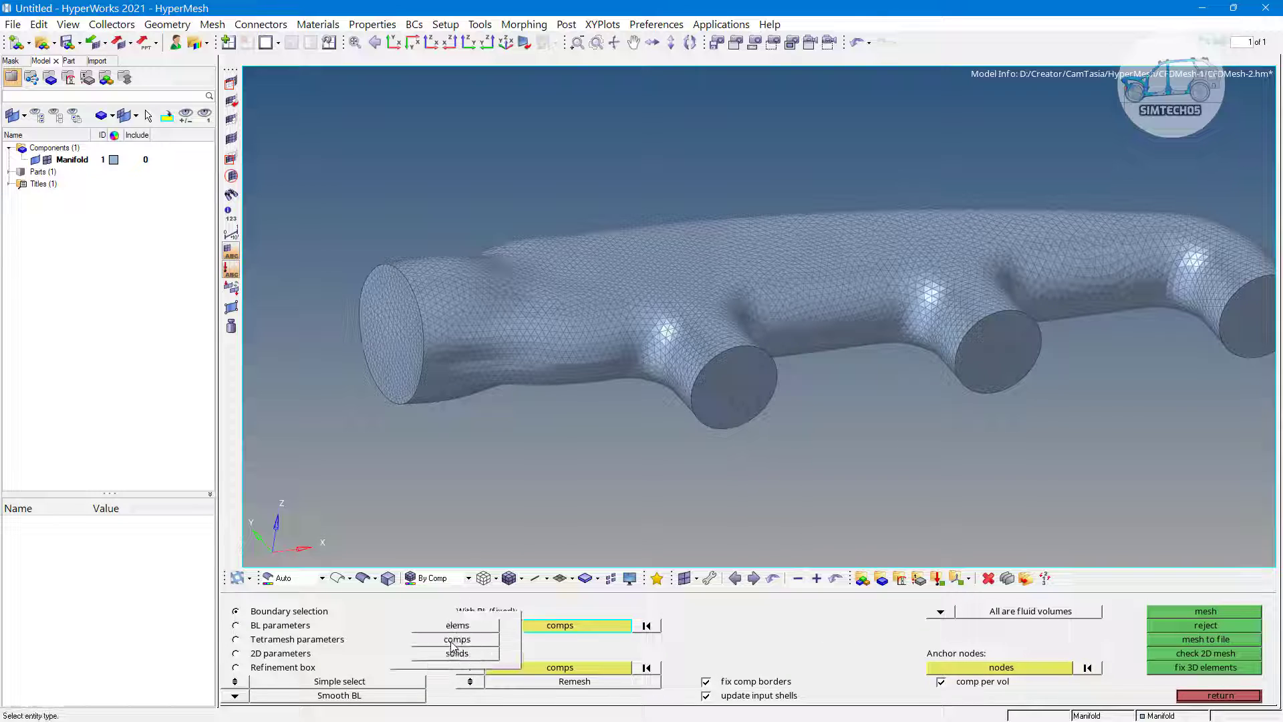
pyautogui.click(457, 626)
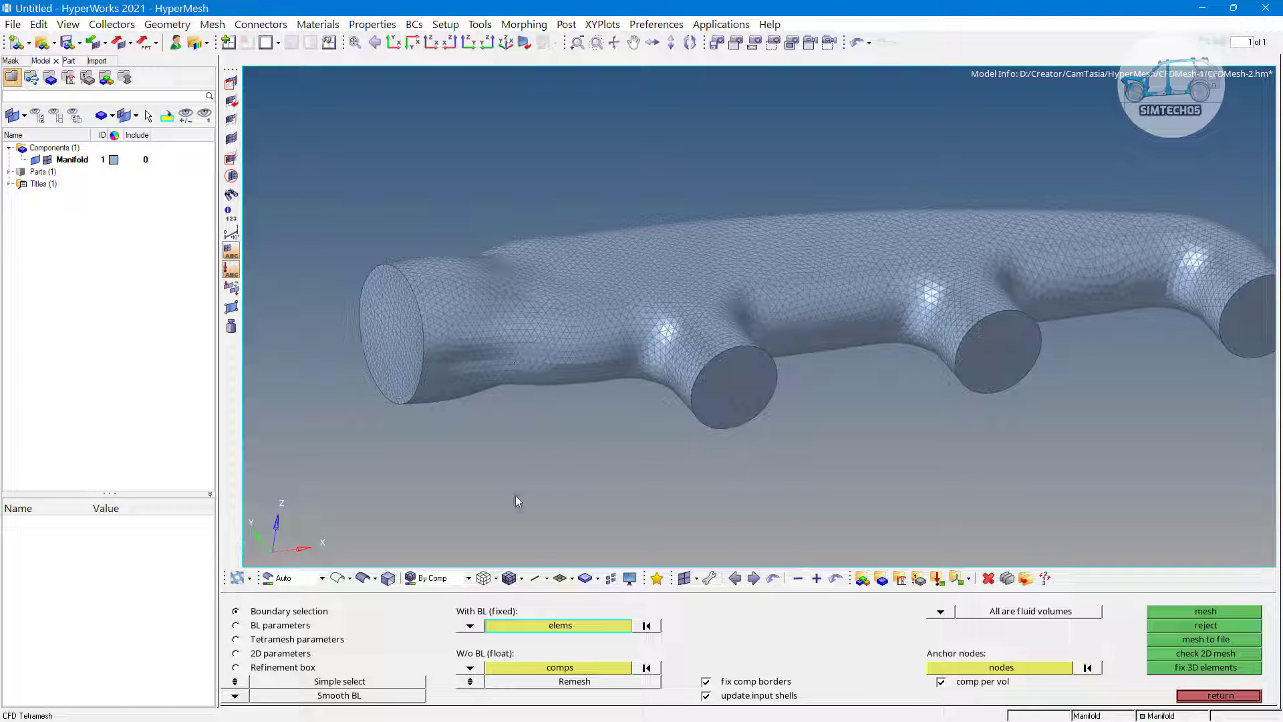
pyautogui.click(506, 670)
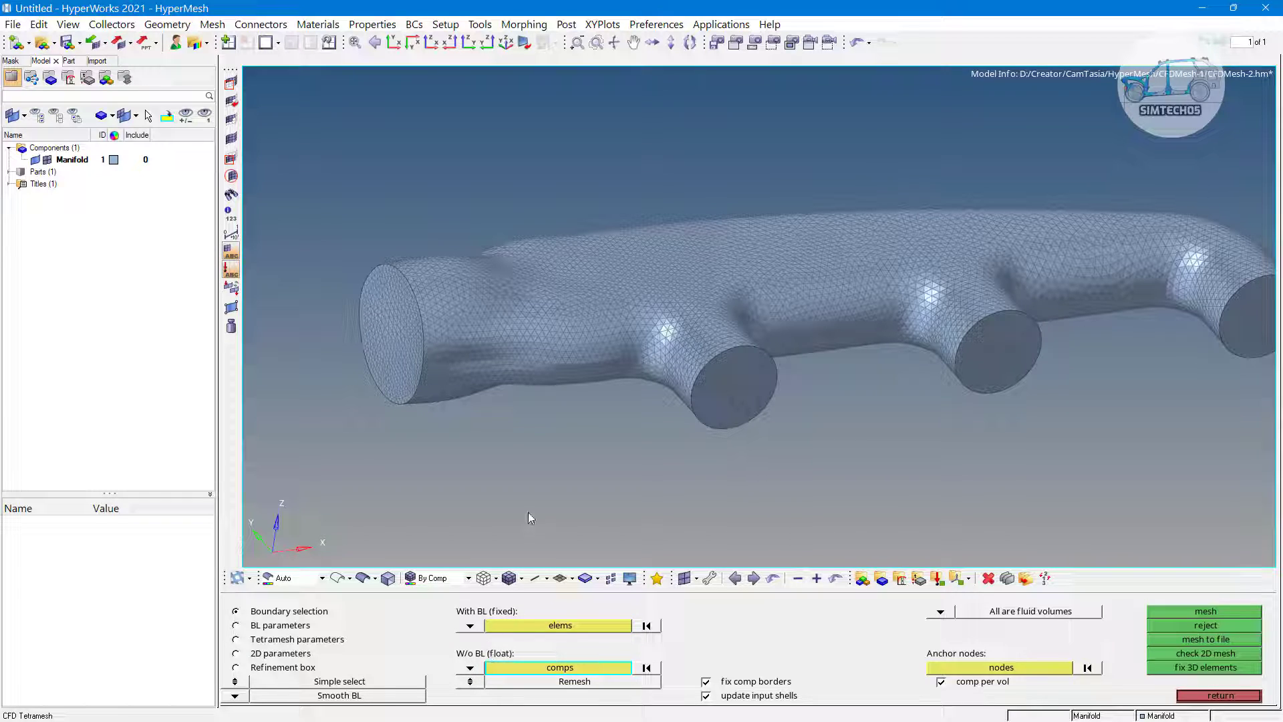
pyautogui.click(529, 625)
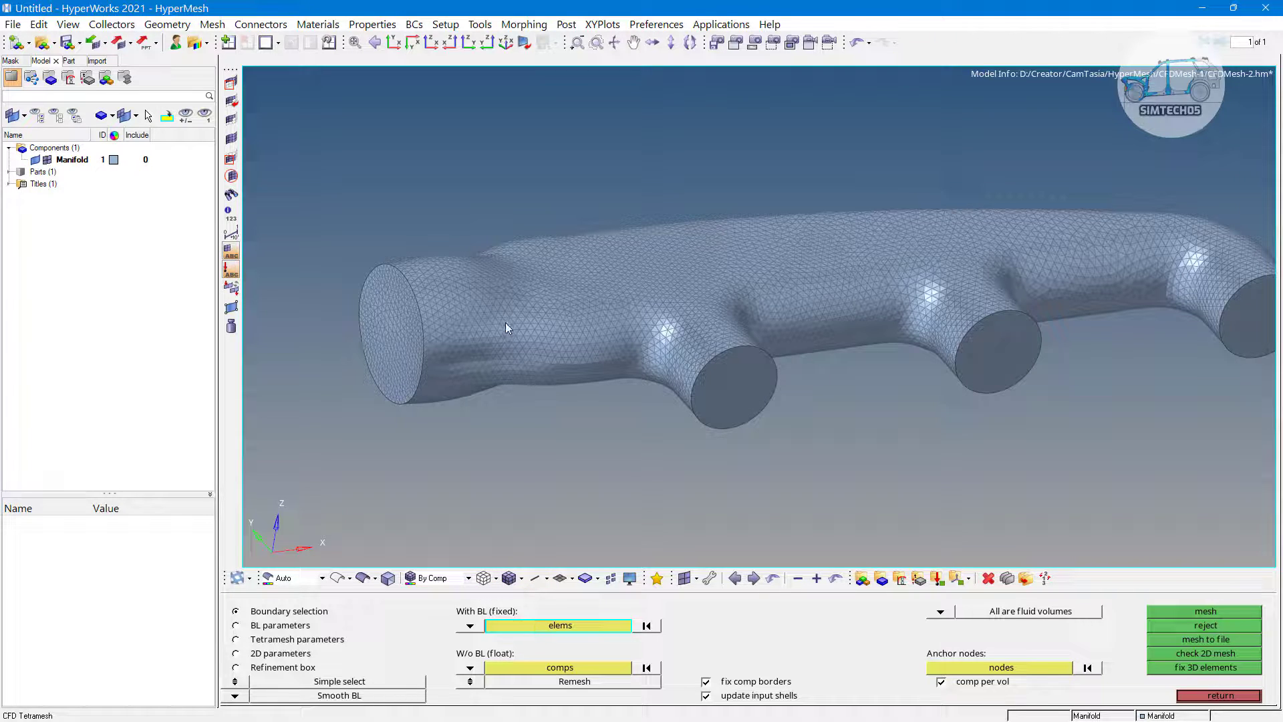
pyautogui.click(538, 625)
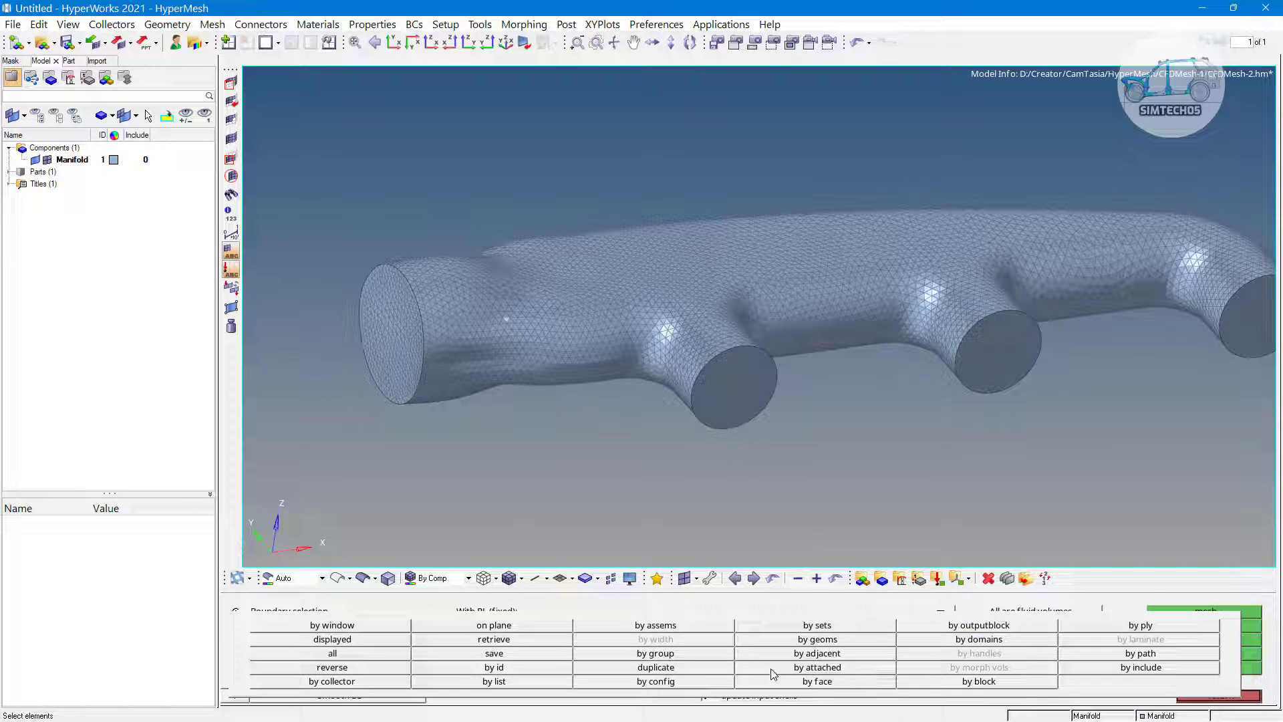
pyautogui.click(795, 681)
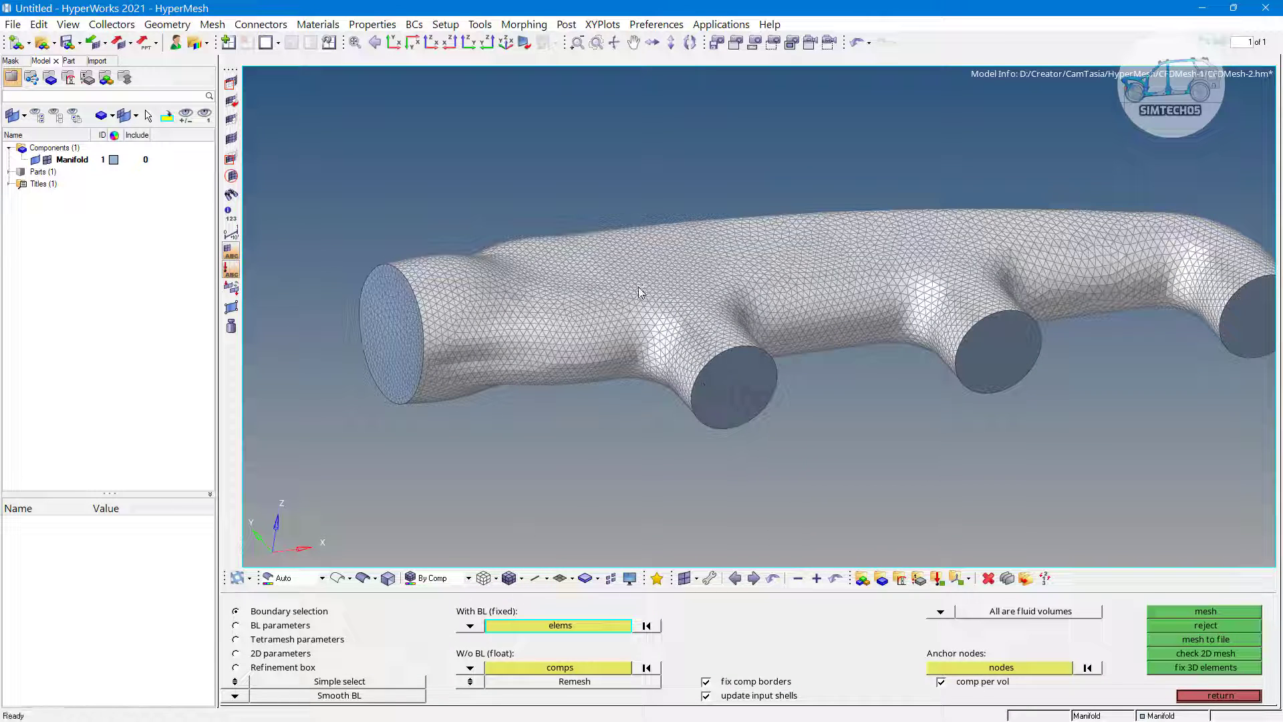
# Step: Set the W/o BL (float) selection to elements and select the inlet cap and three branch outlet caps by face
pyautogui.keyDown('ctrl'); pyautogui.moveTo(605, 234); pyautogui.dragTo(520, 540); pyautogui.keyUp('ctrl')
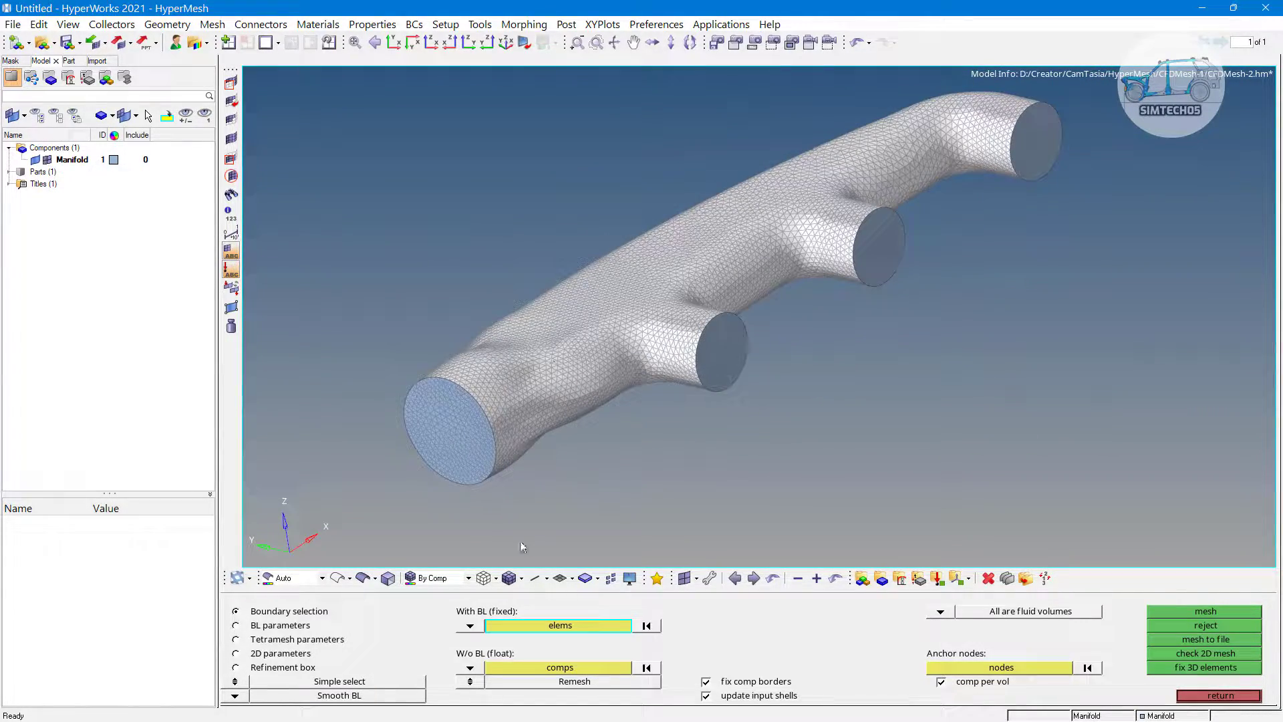
pyautogui.click(470, 667)
pyautogui.click(464, 664)
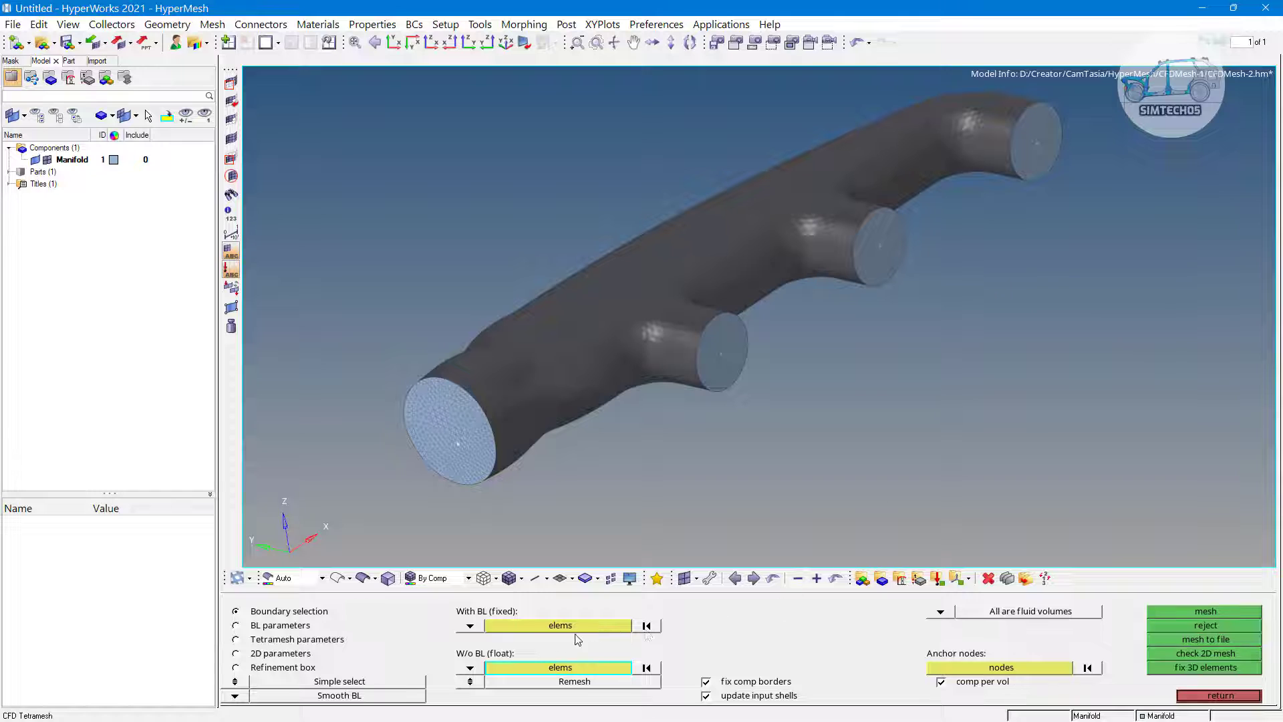
pyautogui.click(566, 667)
pyautogui.click(800, 681)
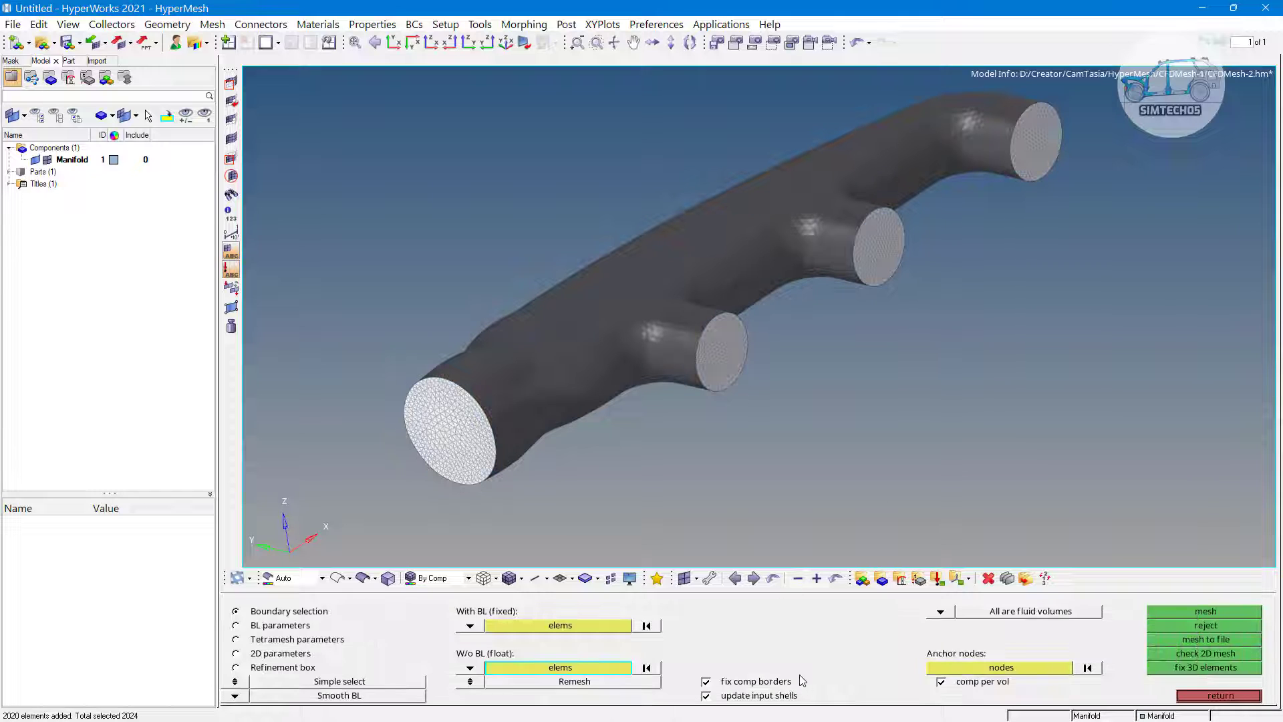
# Step: Compare the With BL and W/o BL element selections and examine the mesh where the inlet cap meets the wall
pyautogui.click(519, 628)
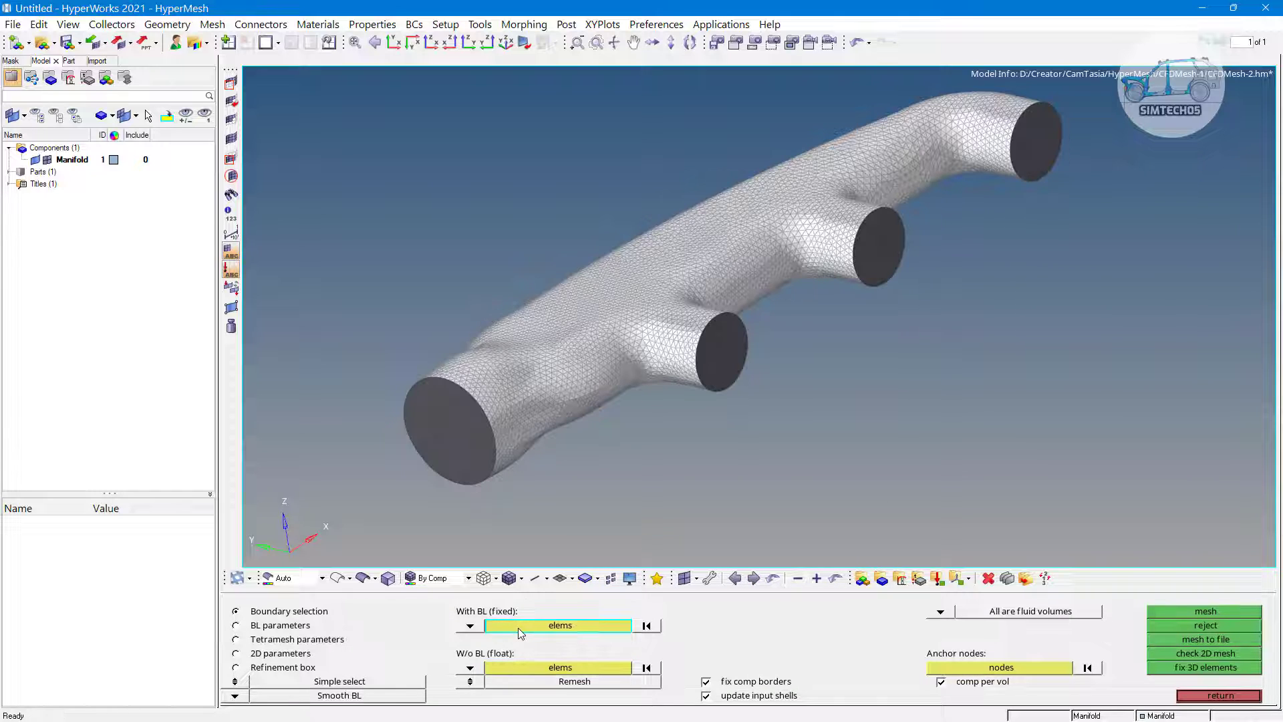
pyautogui.click(540, 667)
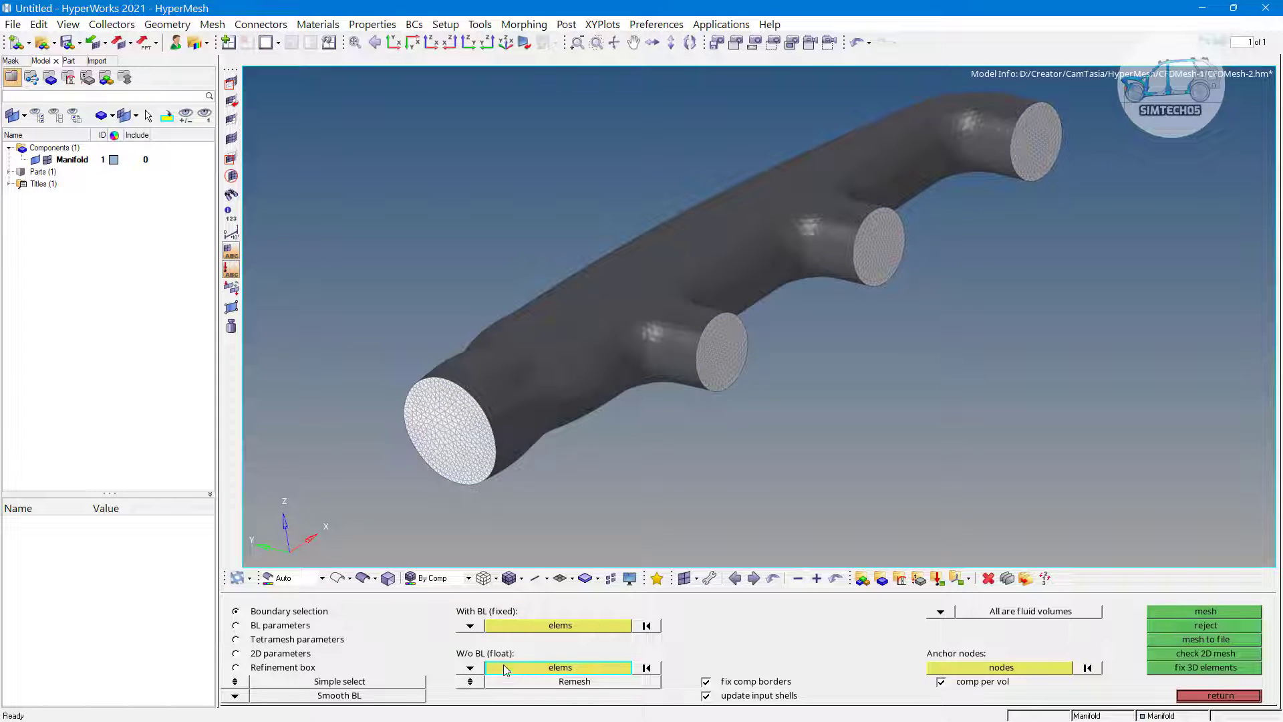
pyautogui.scroll(5, 409, 449)
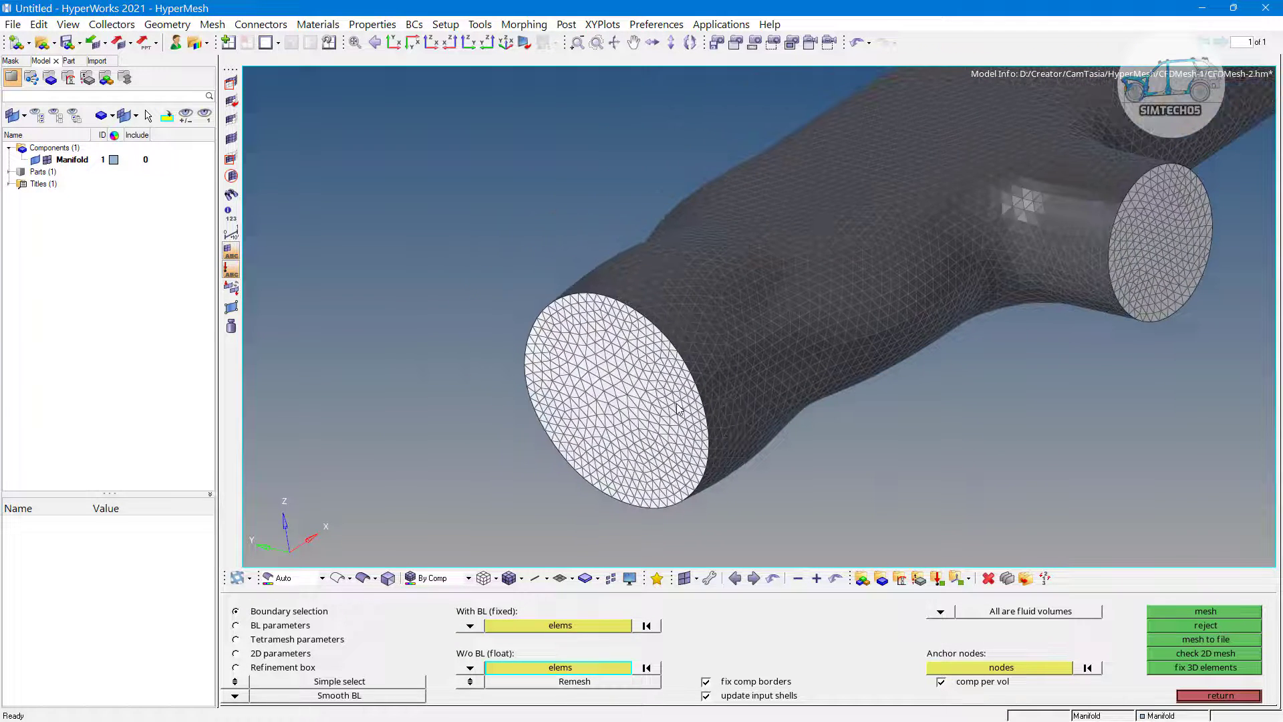
pyautogui.scroll(4, 684, 276)
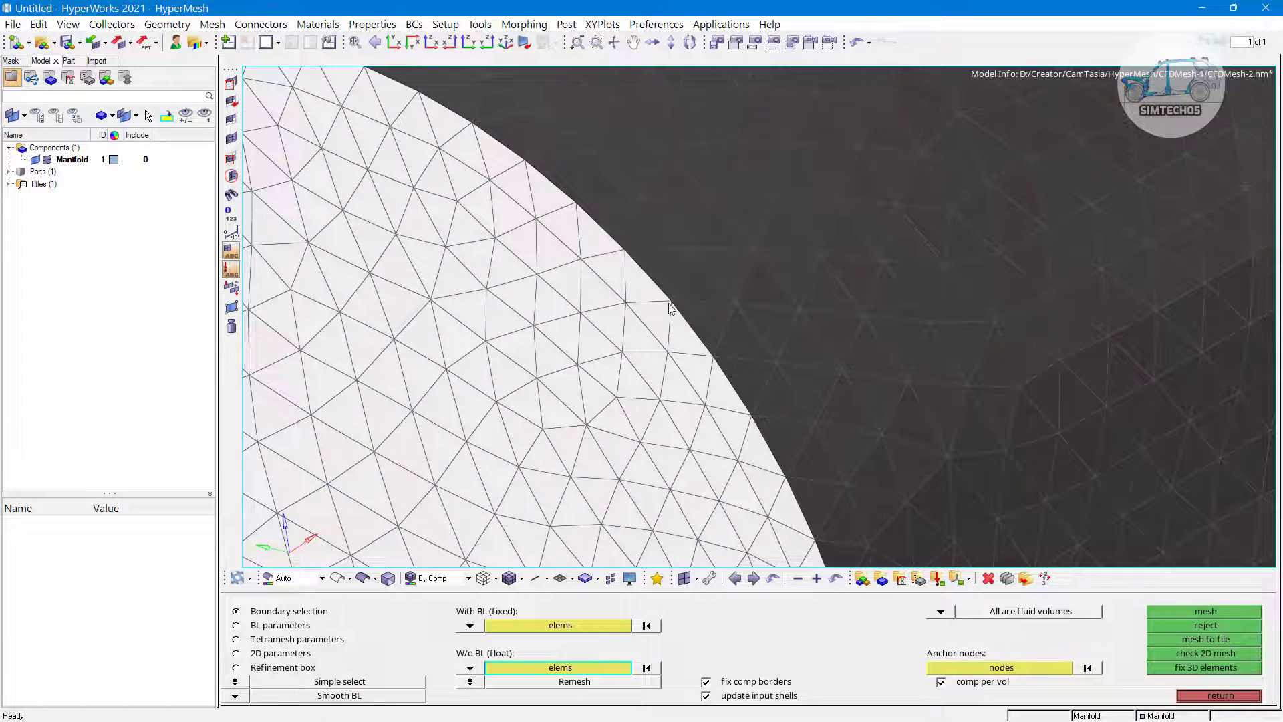
pyautogui.scroll(3, 668, 309)
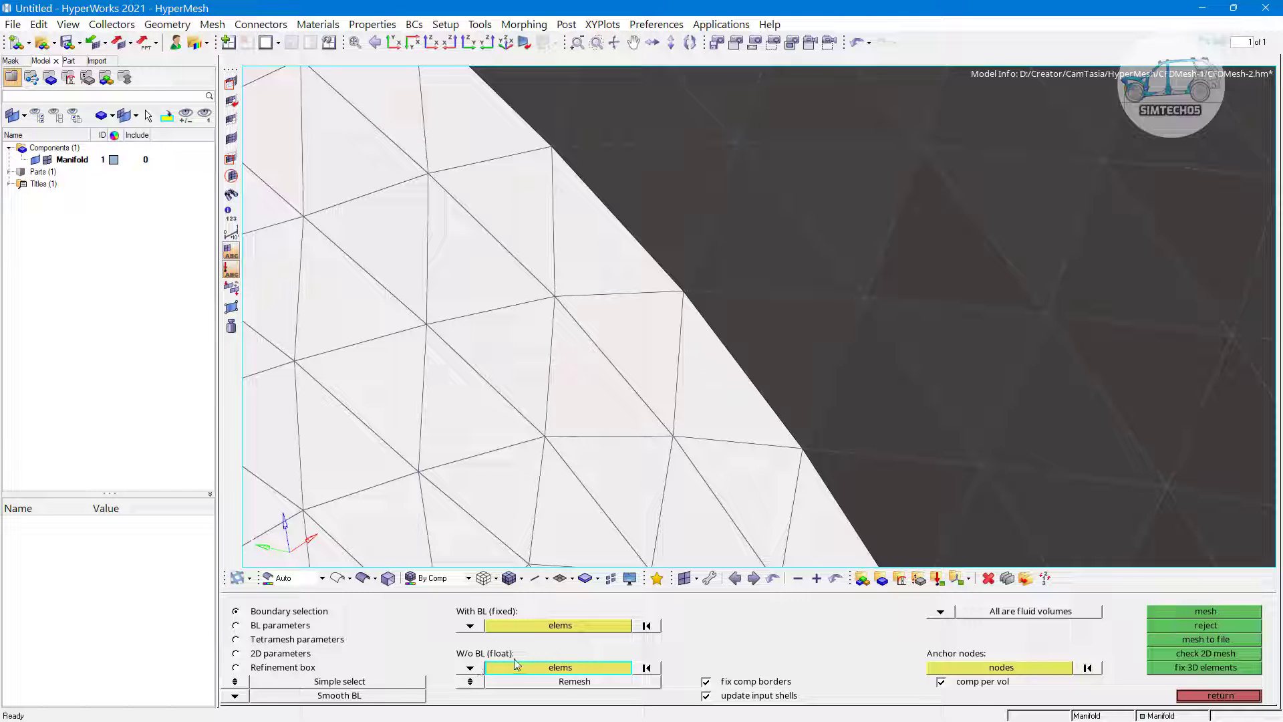
pyautogui.scroll(-10, 599, 298)
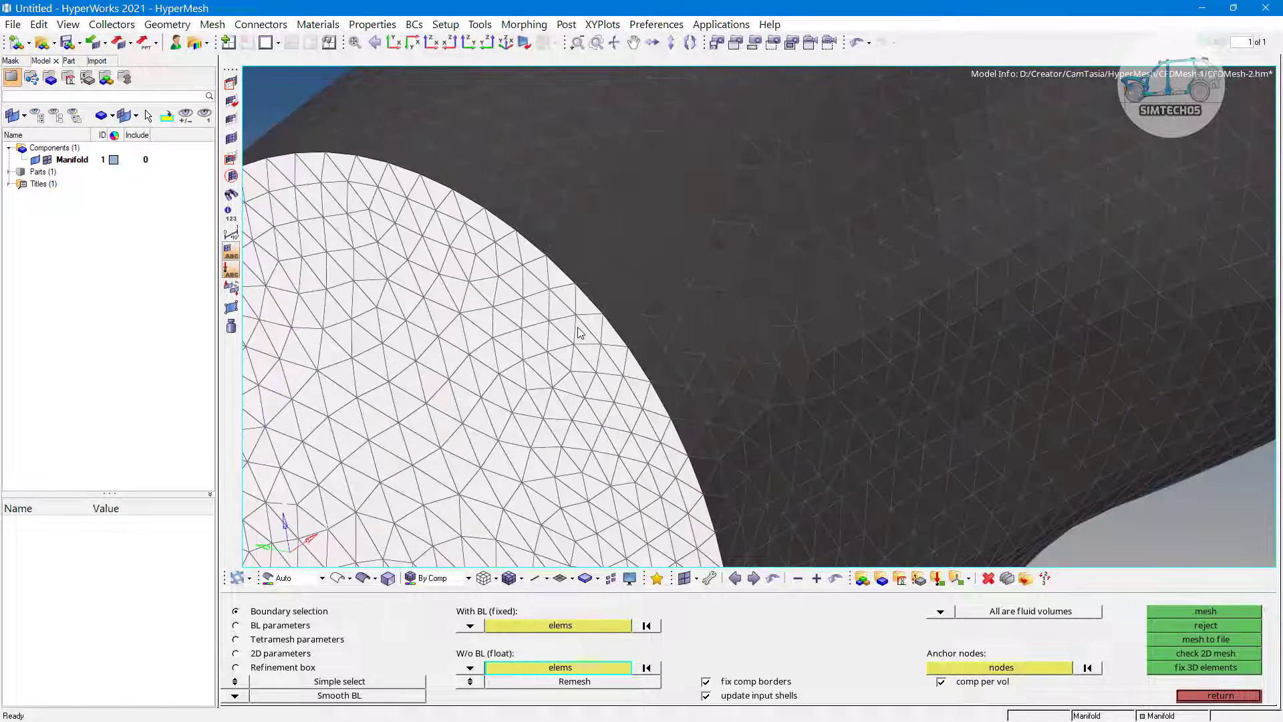
pyautogui.keyDown('ctrl'); pyautogui.moveTo(734, 320); pyautogui.dragTo(882, 392); pyautogui.keyUp('ctrl')
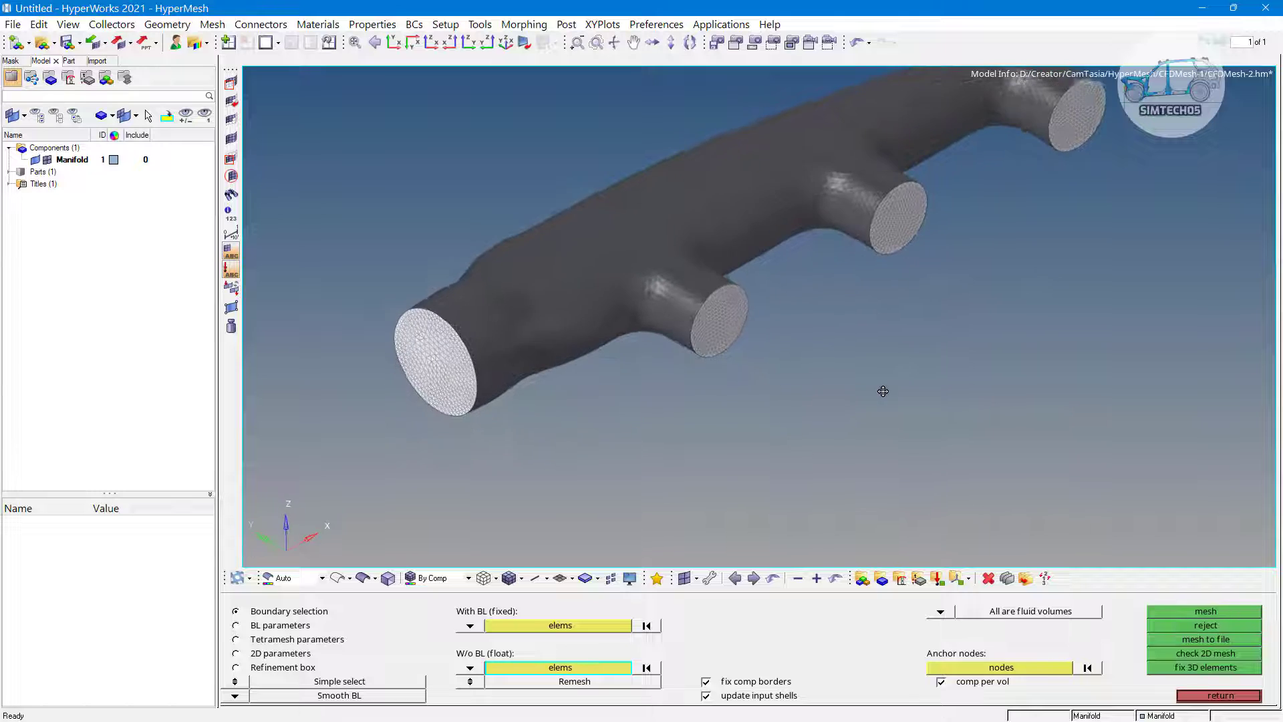
pyautogui.keyDown('ctrl'); pyautogui.scroll(-3, 875, 391); pyautogui.keyUp('ctrl')
pyautogui.keyDown('ctrl'); pyautogui.moveTo(835, 406); pyautogui.dragTo(799, 434, button='right'); pyautogui.keyUp('ctrl')
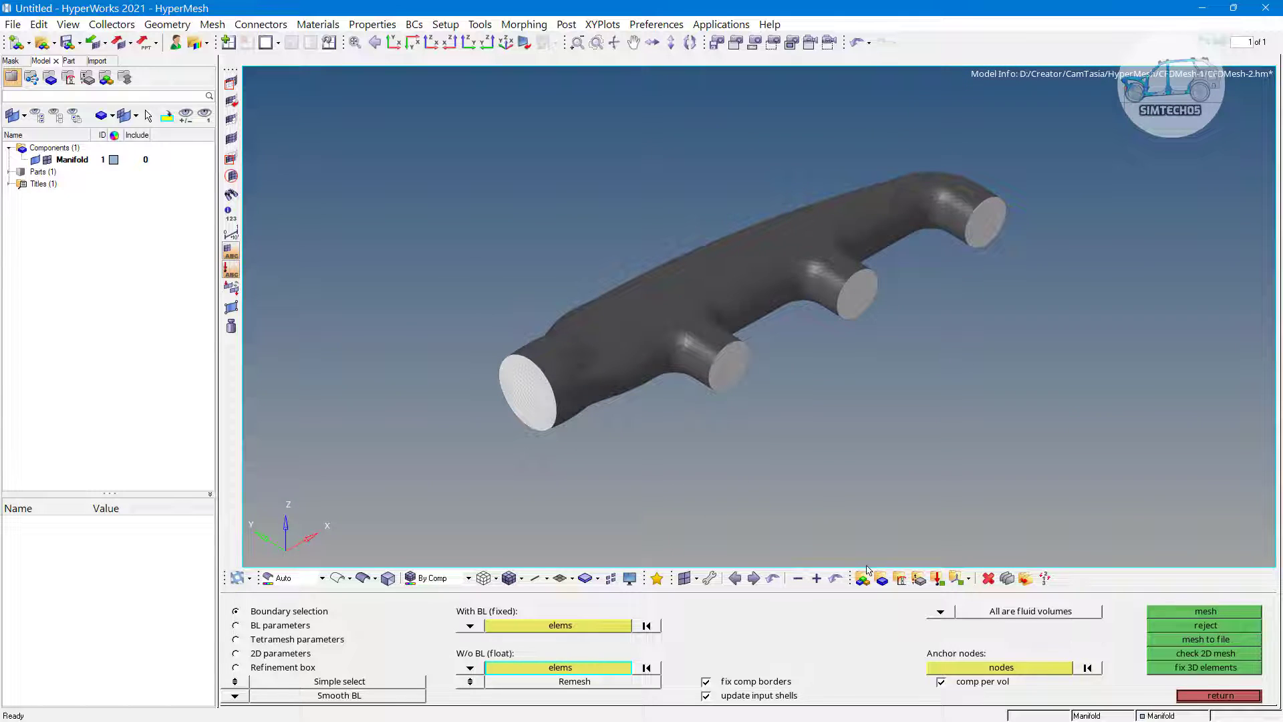
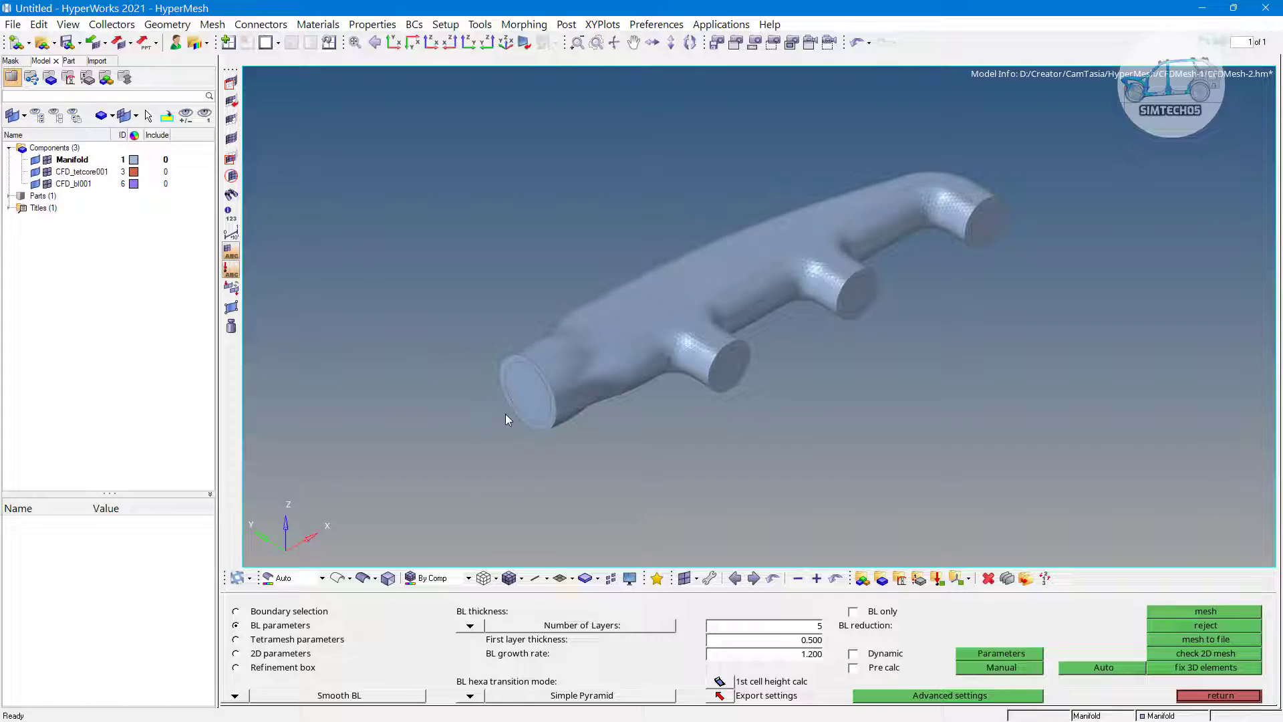
# Step: Examine the boundary layer elements around the rim of the inlet cap
pyautogui.scroll(5, 544, 395)
pyautogui.scroll(3, 695, 415)
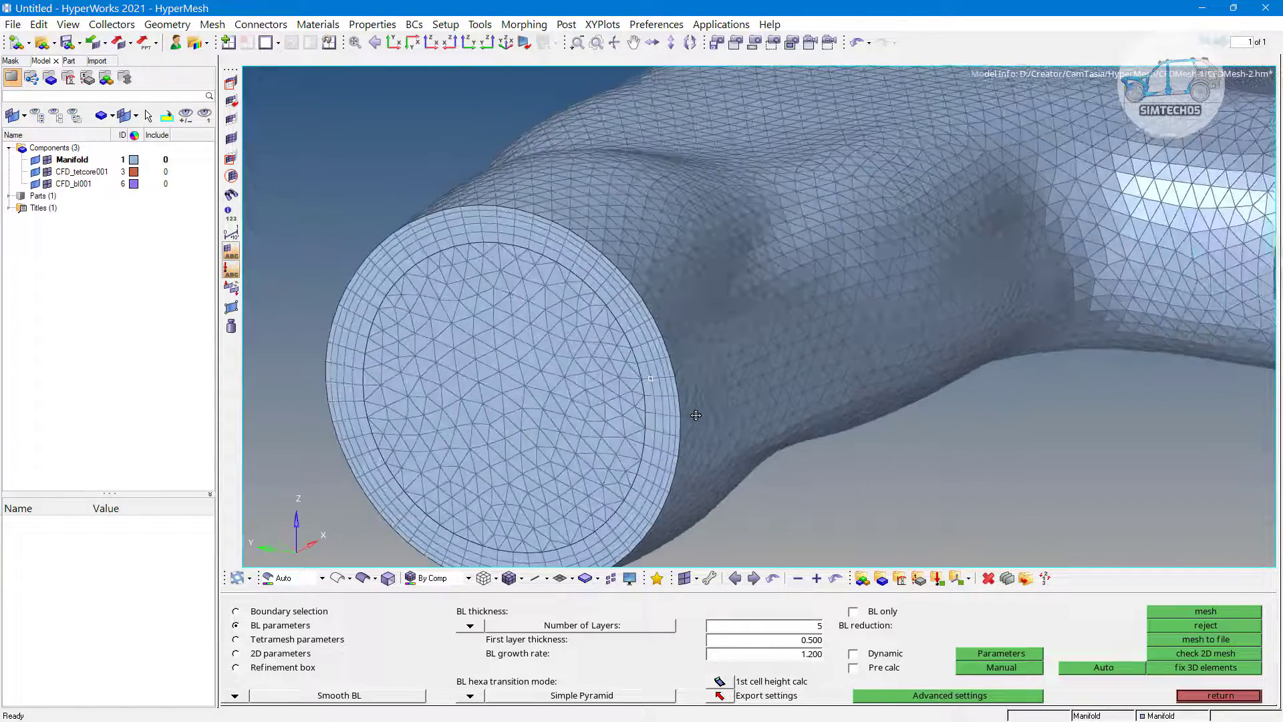
pyautogui.scroll(5, 636, 312)
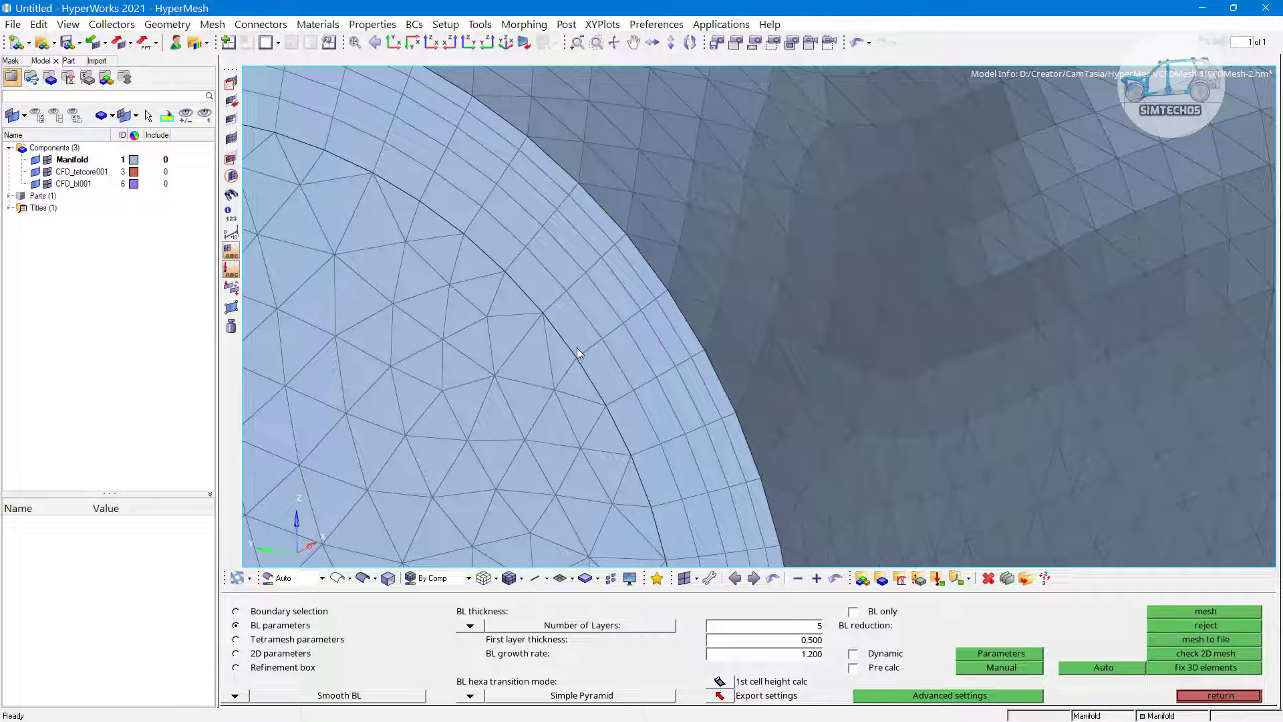
pyautogui.scroll(-5, 574, 349)
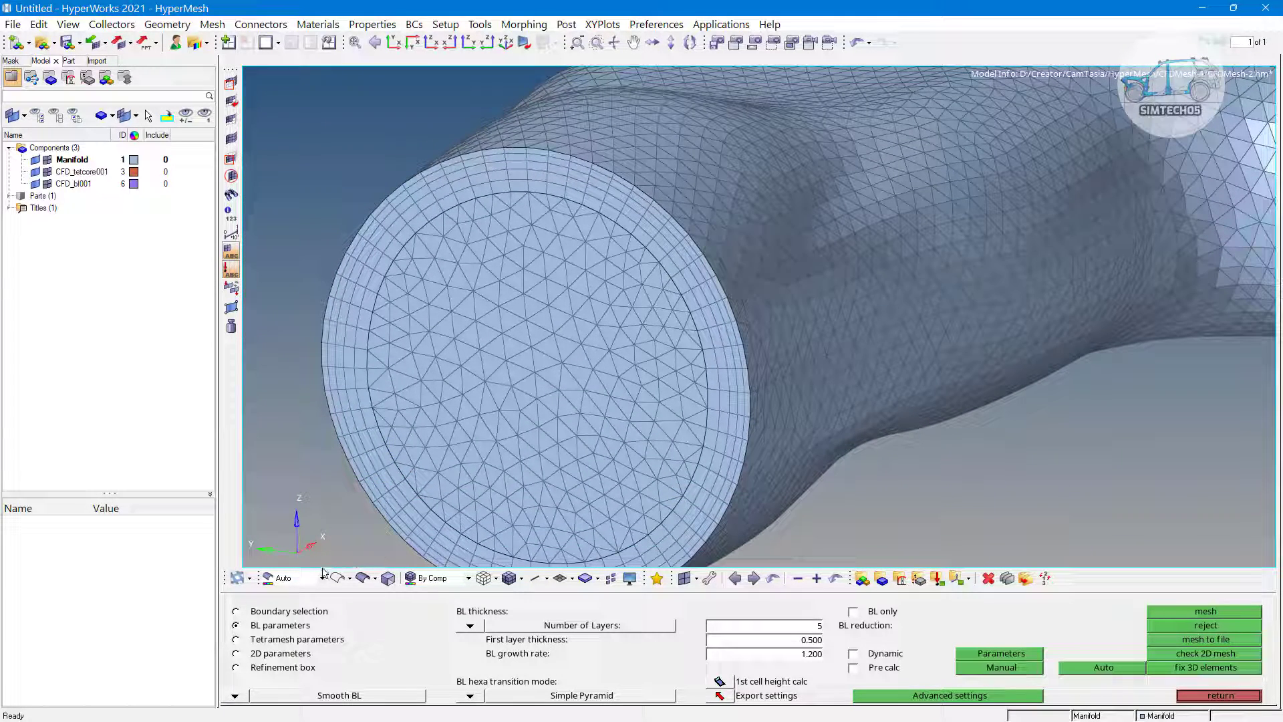
# Step: Return to the boundary selection settings and examine the surface mesh on the manifold's wall, inlet cap and branch outlet caps
pyautogui.click(279, 612)
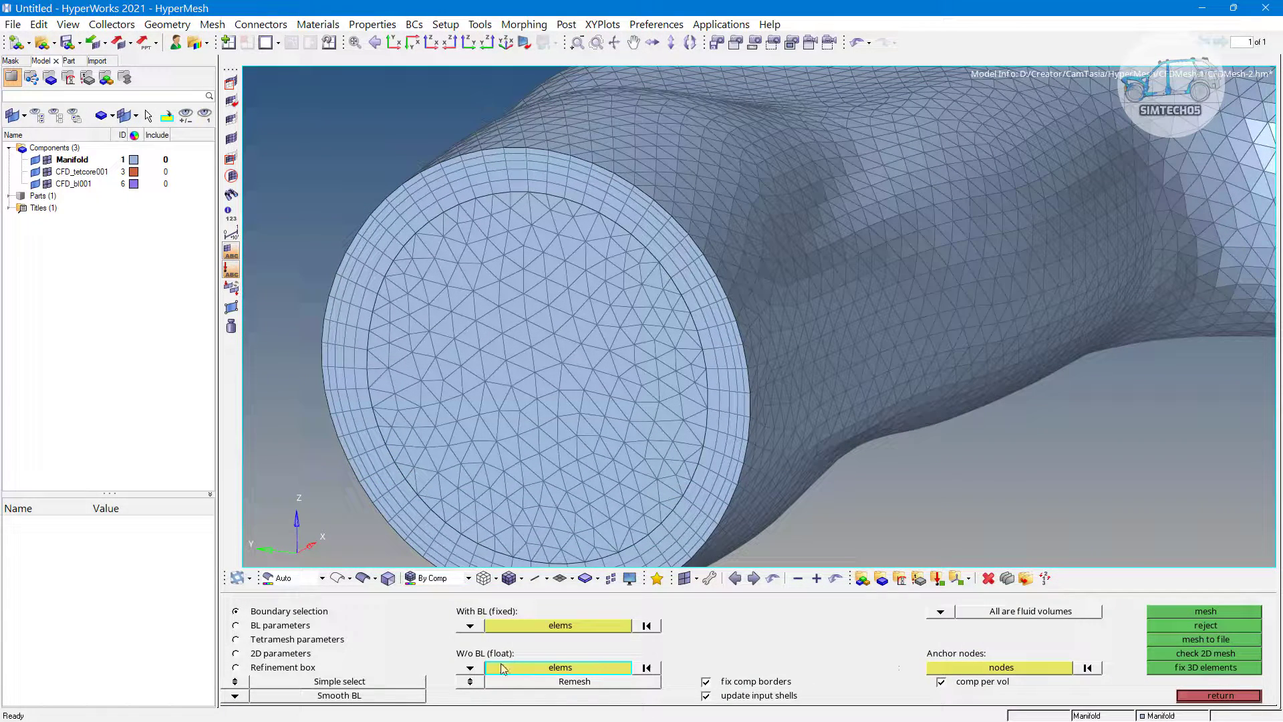
pyautogui.scroll(-3, 498, 421)
pyautogui.keyDown('ctrl'); pyautogui.moveTo(717, 385); pyautogui.dragTo(563, 408, button='right'); pyautogui.keyUp('ctrl')
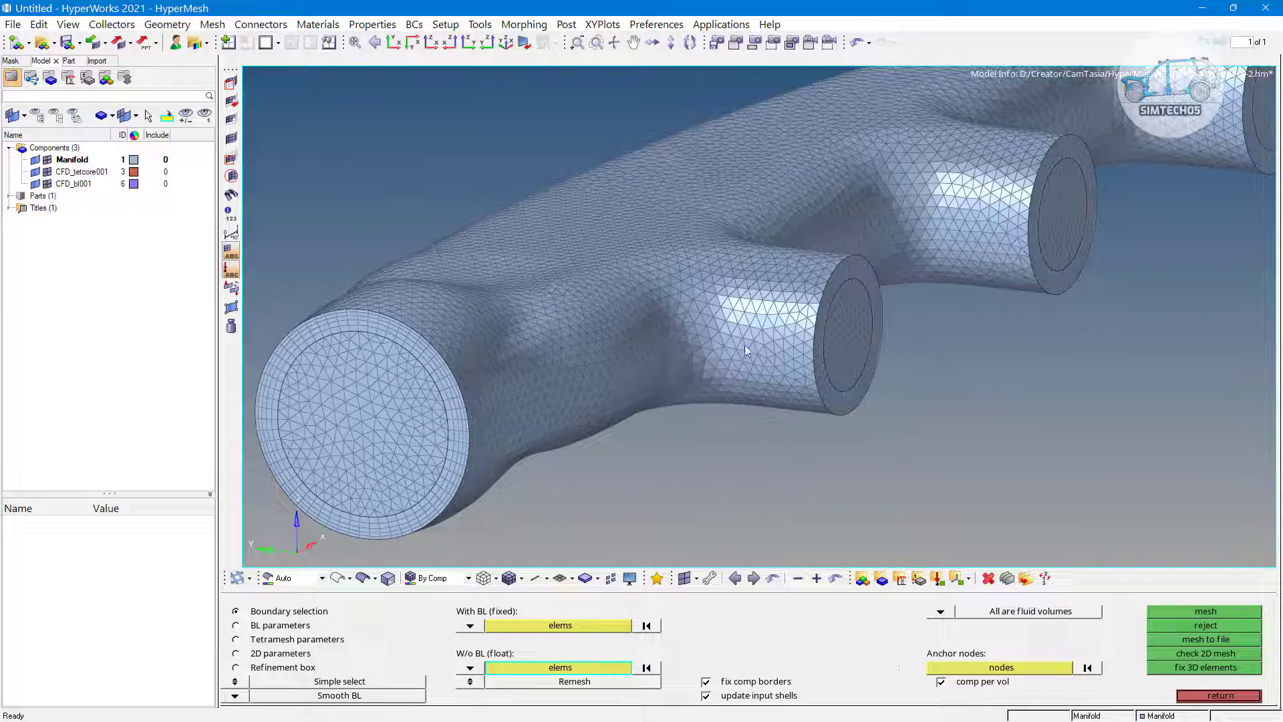
pyautogui.keyDown('ctrl'); pyautogui.moveTo(868, 391); pyautogui.dragTo(794, 375); pyautogui.keyUp('ctrl')
pyautogui.scroll(-4, 794, 375)
pyautogui.keyDown('ctrl'); pyautogui.moveTo(987, 338); pyautogui.dragTo(865, 348, button='right'); pyautogui.keyUp('ctrl')
pyautogui.keyDown('ctrl'); pyautogui.moveTo(865, 347); pyautogui.dragTo(1083, 318); pyautogui.keyUp('ctrl')
pyautogui.scroll(2, 1145, 315)
pyautogui.keyDown('ctrl'); pyautogui.moveTo(1144, 316); pyautogui.dragTo(1252, 289, button='right'); pyautogui.keyUp('ctrl')
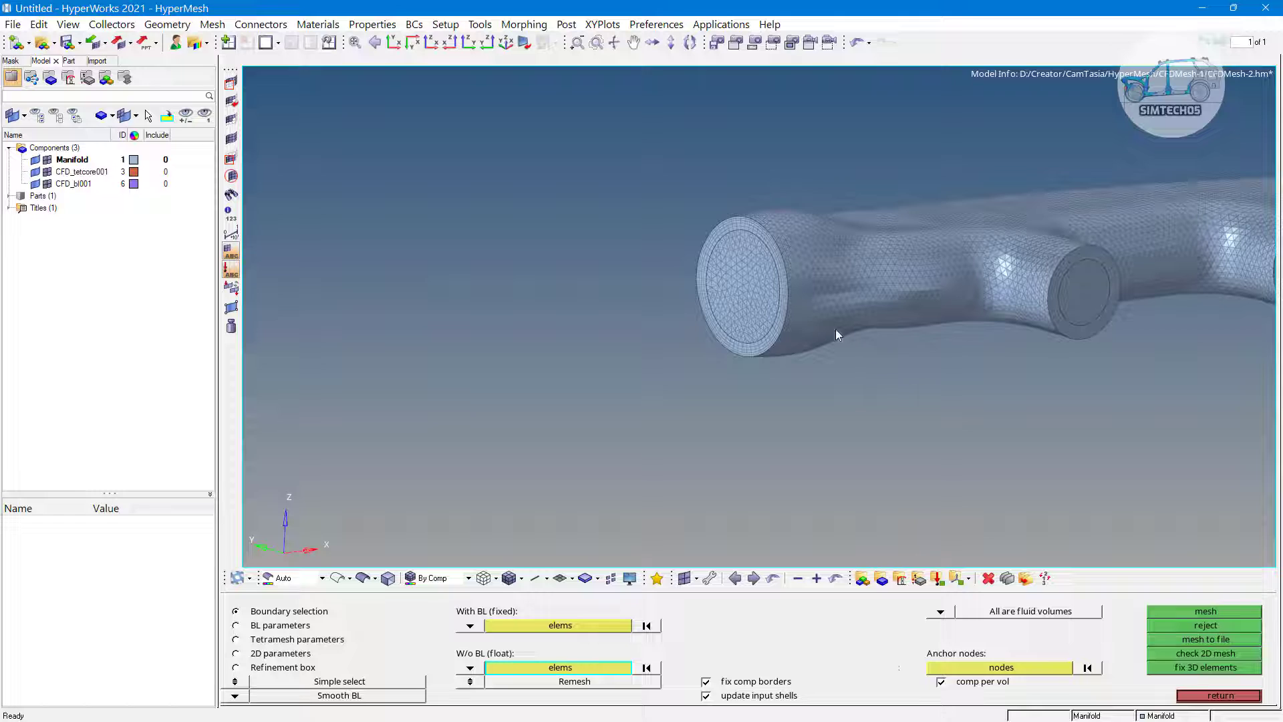
pyautogui.keyDown('ctrl'); pyautogui.moveTo(835, 335); pyautogui.dragTo(761, 385, button='right'); pyautogui.keyUp('ctrl')
pyautogui.click(558, 627)
pyautogui.keyDown('ctrl'); pyautogui.moveTo(772, 364); pyautogui.dragTo(774, 353); pyautogui.keyUp('ctrl')
pyautogui.scroll(4, 775, 347)
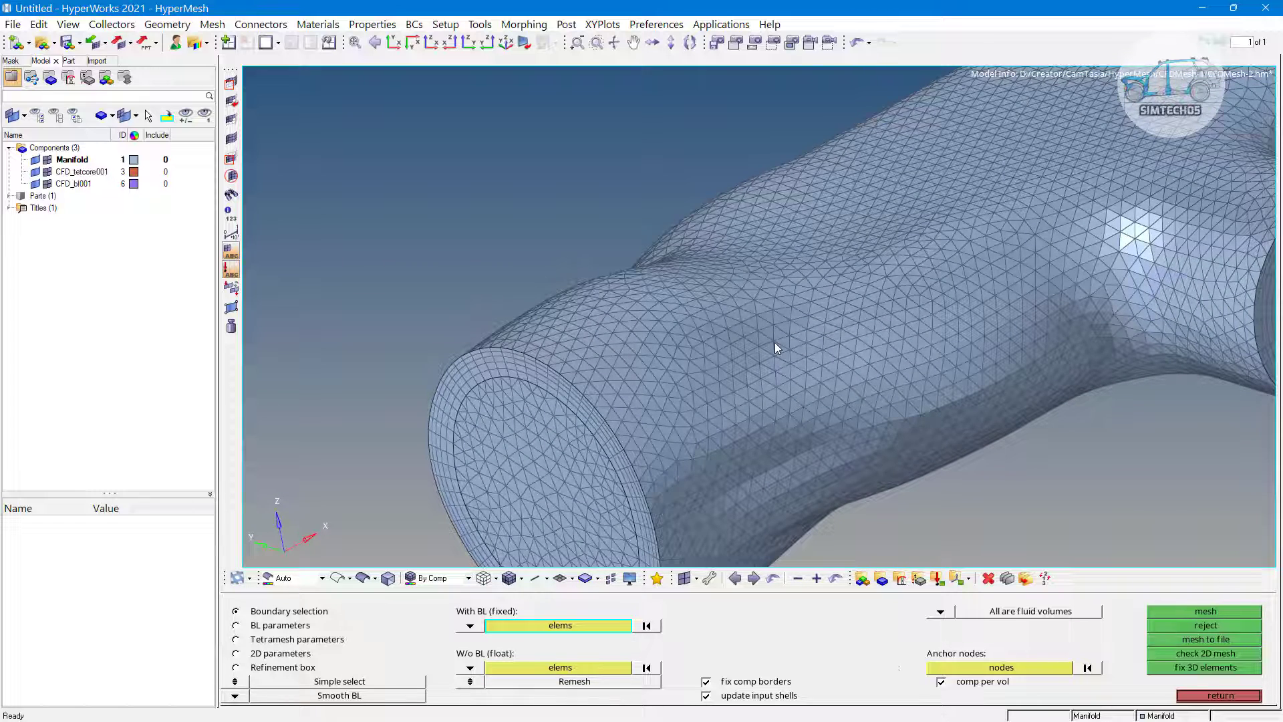
pyautogui.scroll(-3, 775, 343)
pyautogui.keyDown('ctrl'); pyautogui.moveTo(748, 341); pyautogui.dragTo(704, 320, button='right'); pyautogui.keyUp('ctrl')
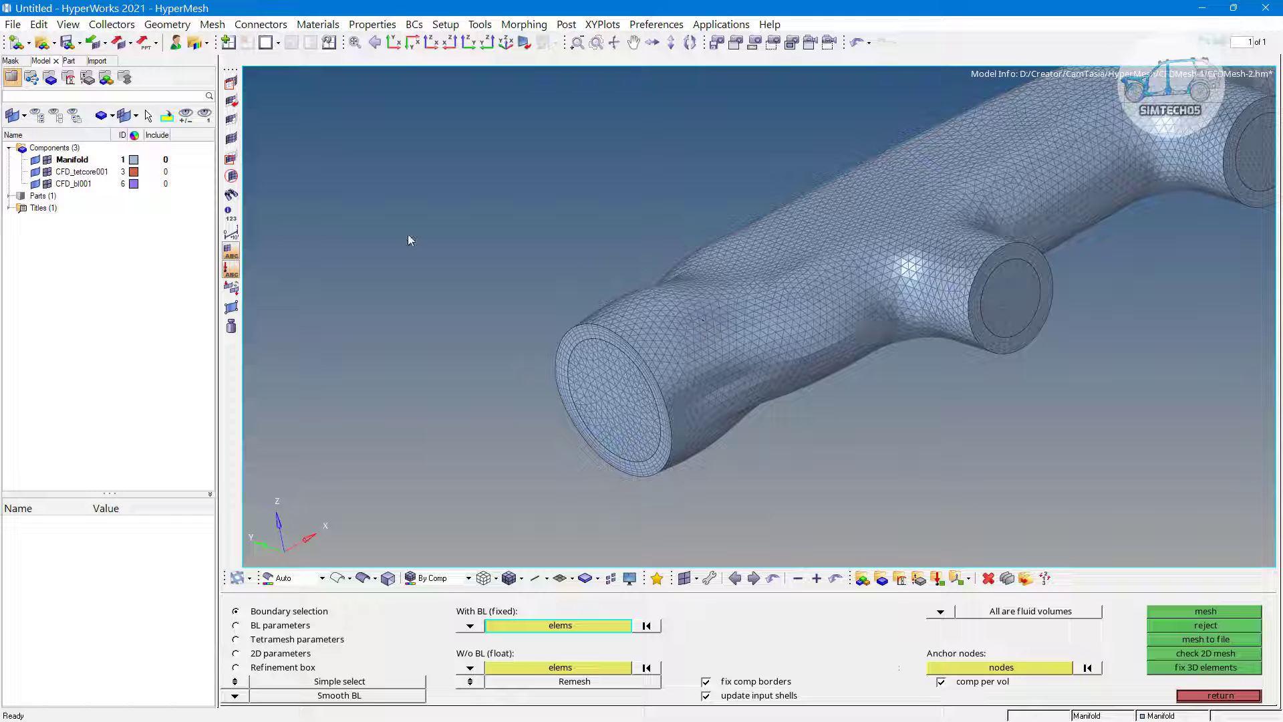
# Step: Mask the lower half of the elements in the XZ view, reverse all masking and view the cut section in the XY view
pyautogui.click(430, 43)
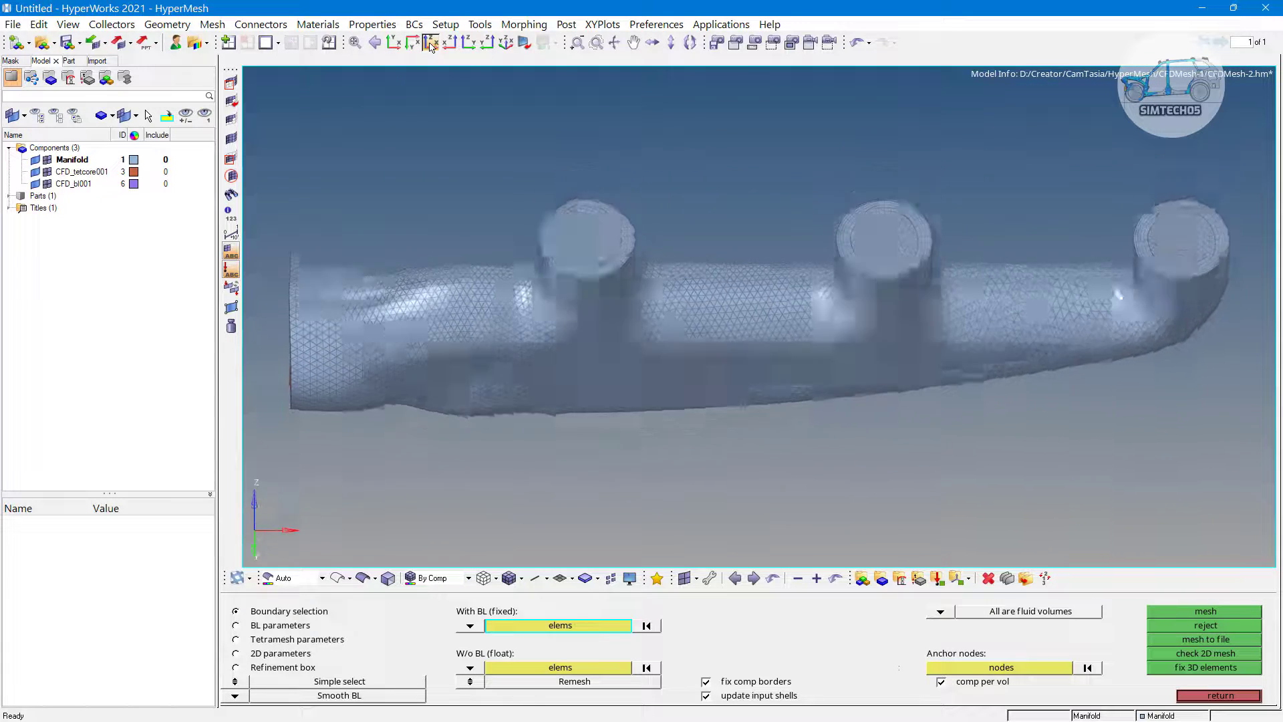
pyautogui.press('F5')
pyautogui.scroll(-3, 616, 391)
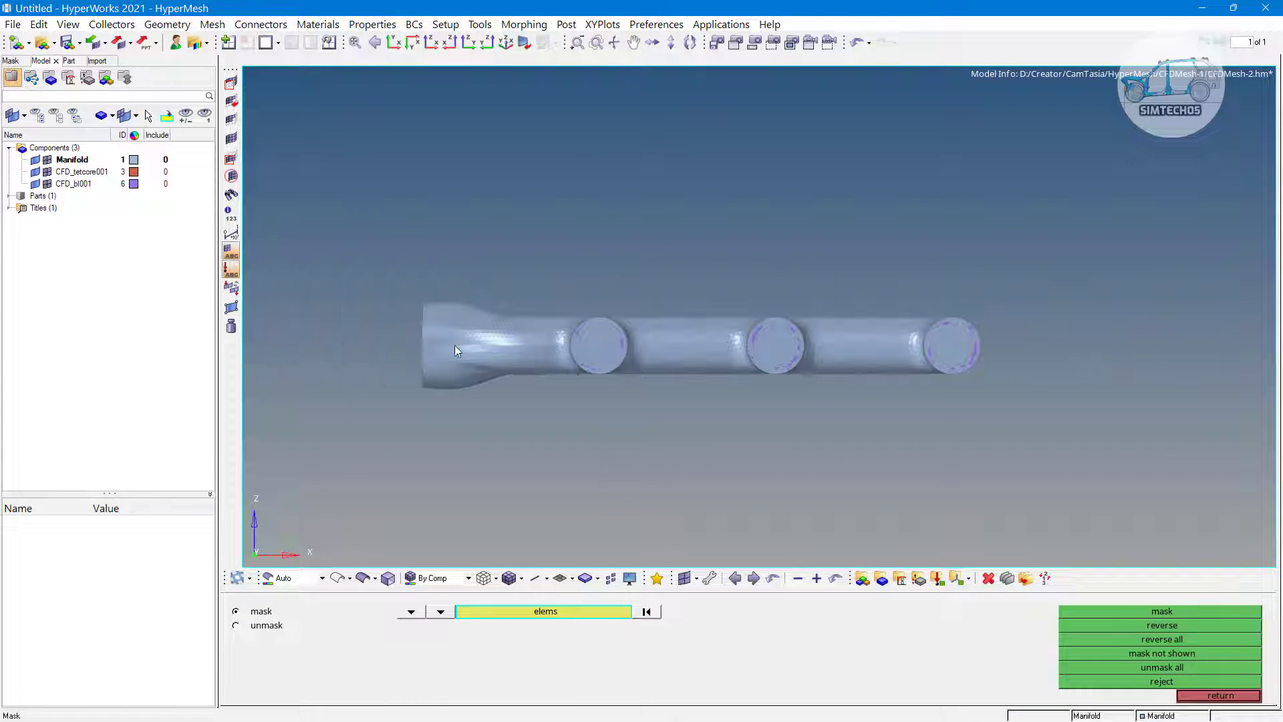
pyautogui.keyDown('shift'); pyautogui.moveTo(407, 350); pyautogui.dragTo(995, 408); pyautogui.keyUp('shift')
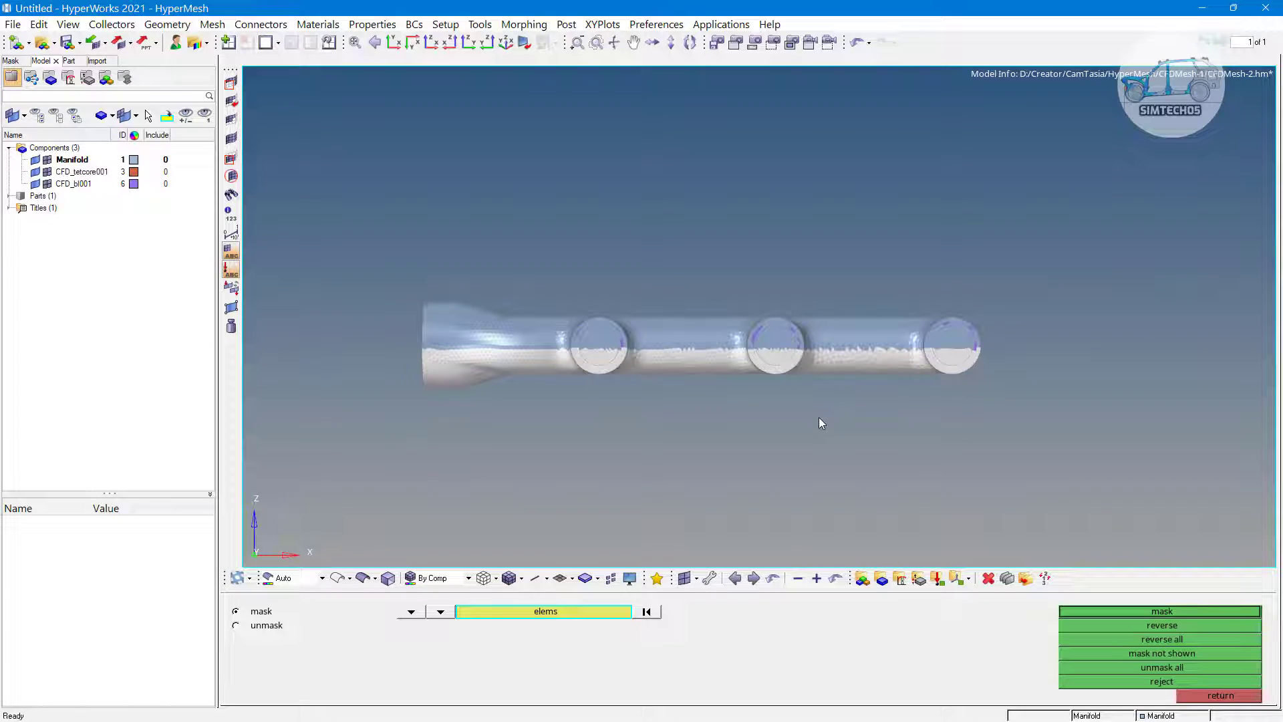
pyautogui.middleClick(819, 417)
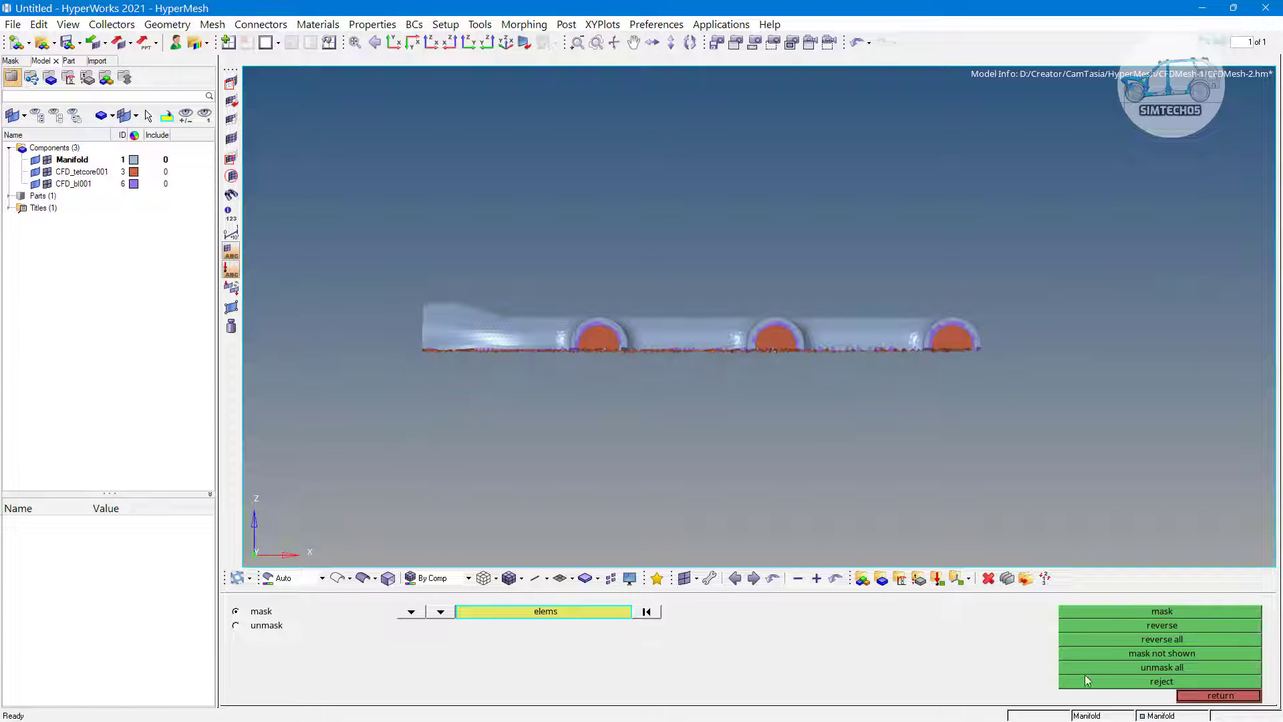
pyautogui.click(1155, 640)
pyautogui.click(393, 42)
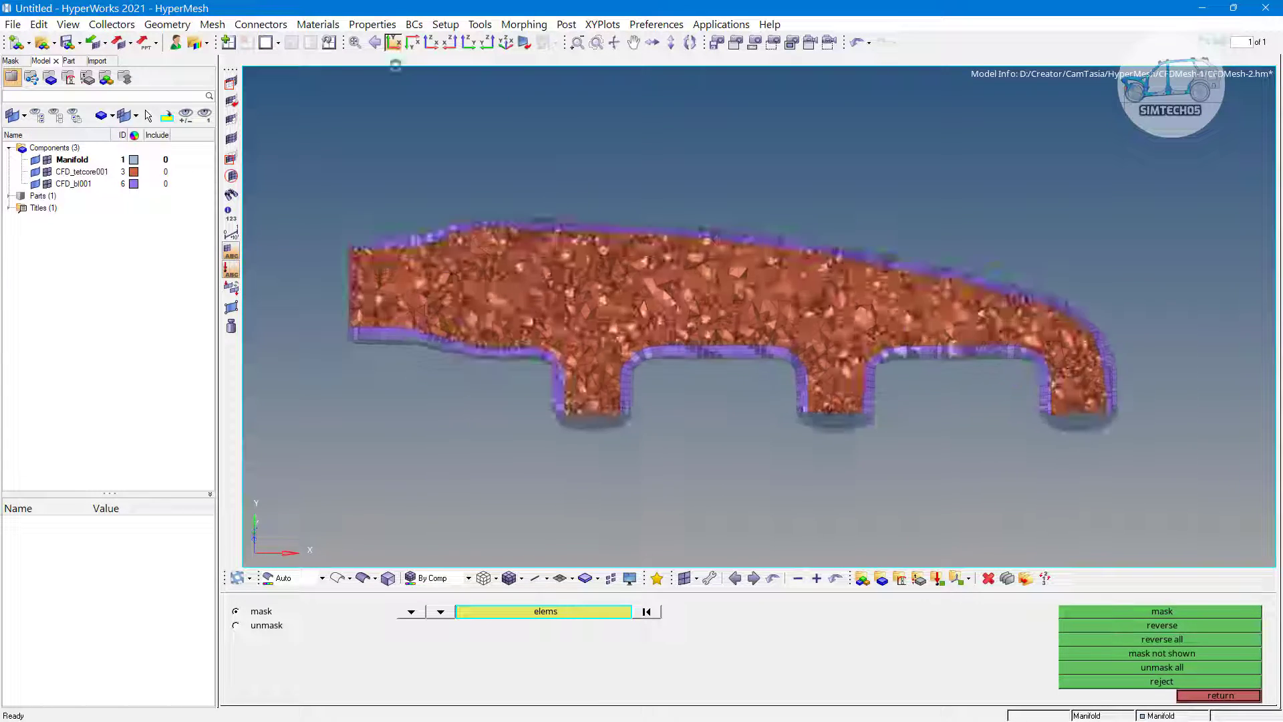
# Step: Examine the boundary layers and tetra core in the section at the inlet and branch outlets, and leave the Mask command
pyautogui.keyDown('ctrl'); pyautogui.scroll(3, 319, 307); pyautogui.keyUp('ctrl')
pyautogui.keyDown('ctrl'); pyautogui.moveTo(319, 307); pyautogui.dragTo(362, 232, button='right'); pyautogui.keyUp('ctrl')
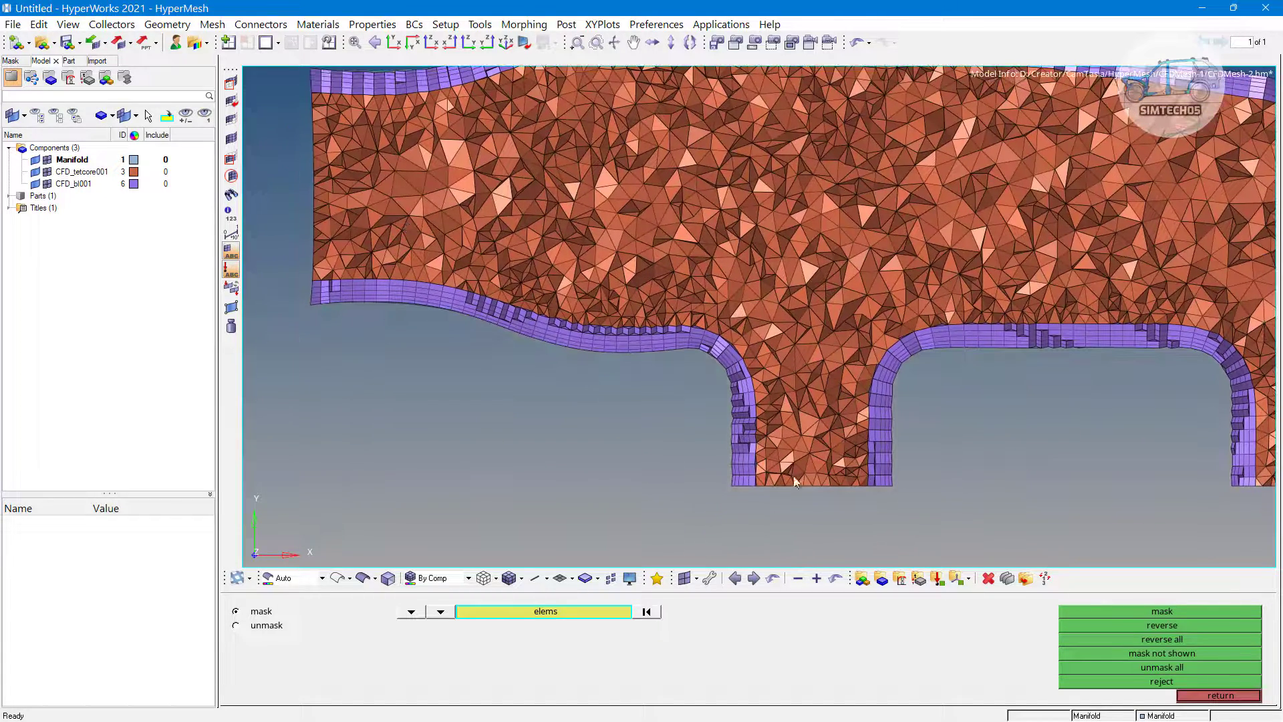
pyautogui.keyDown('ctrl'); pyautogui.scroll(5, 812, 479); pyautogui.keyUp('ctrl')
pyautogui.keyDown('ctrl'); pyautogui.moveTo(802, 455); pyautogui.dragTo(760, 401, button='right'); pyautogui.keyUp('ctrl')
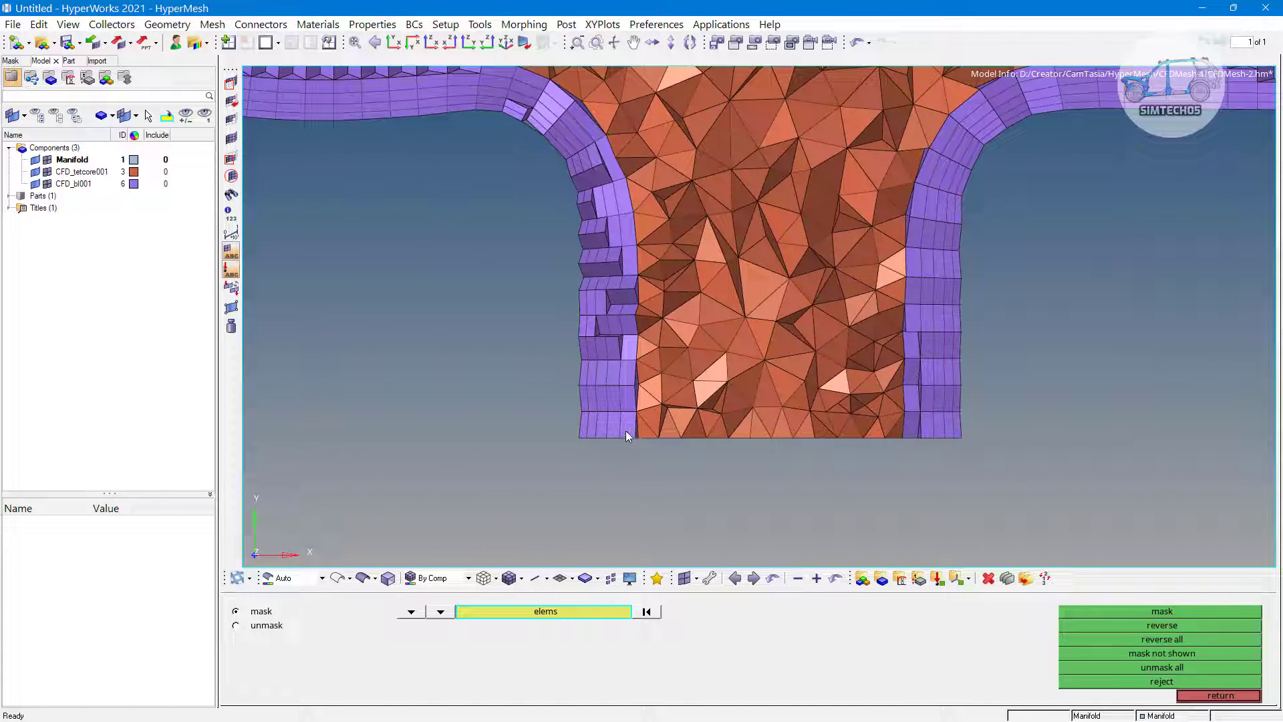
pyautogui.scroll(-6, 811, 432)
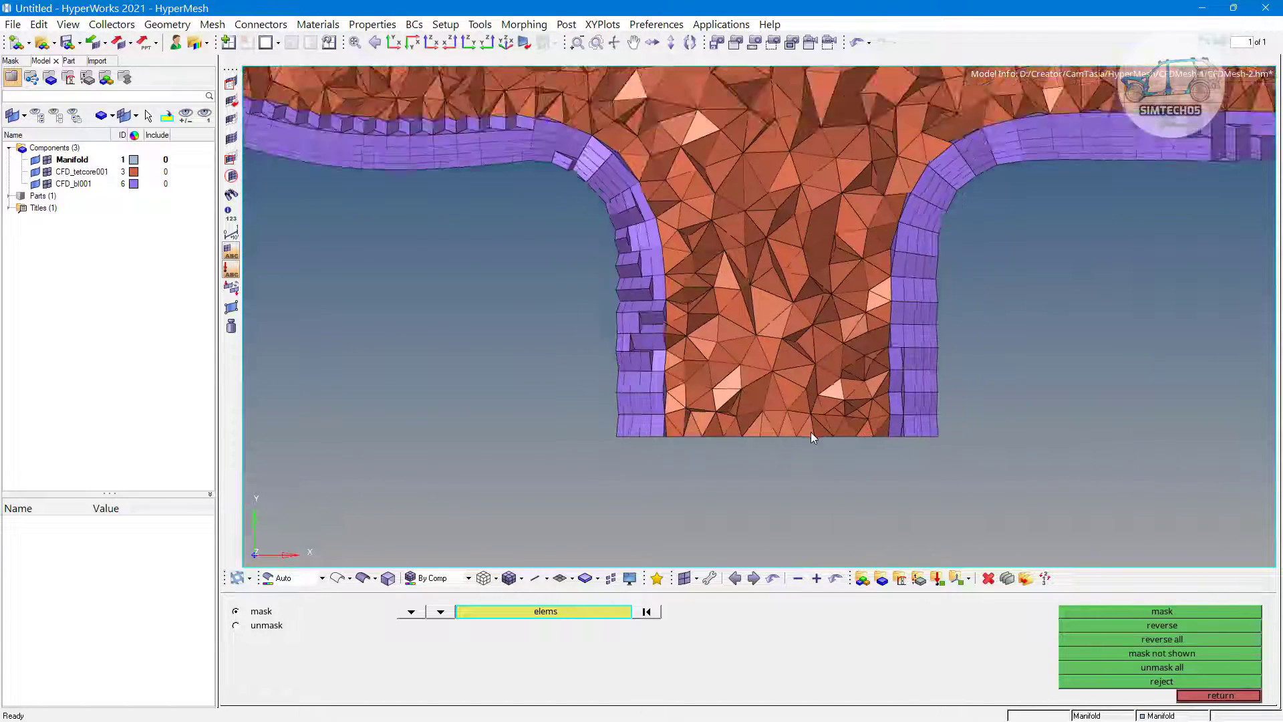
pyautogui.keyDown('ctrl'); pyautogui.scroll(4, 752, 440); pyautogui.keyUp('ctrl')
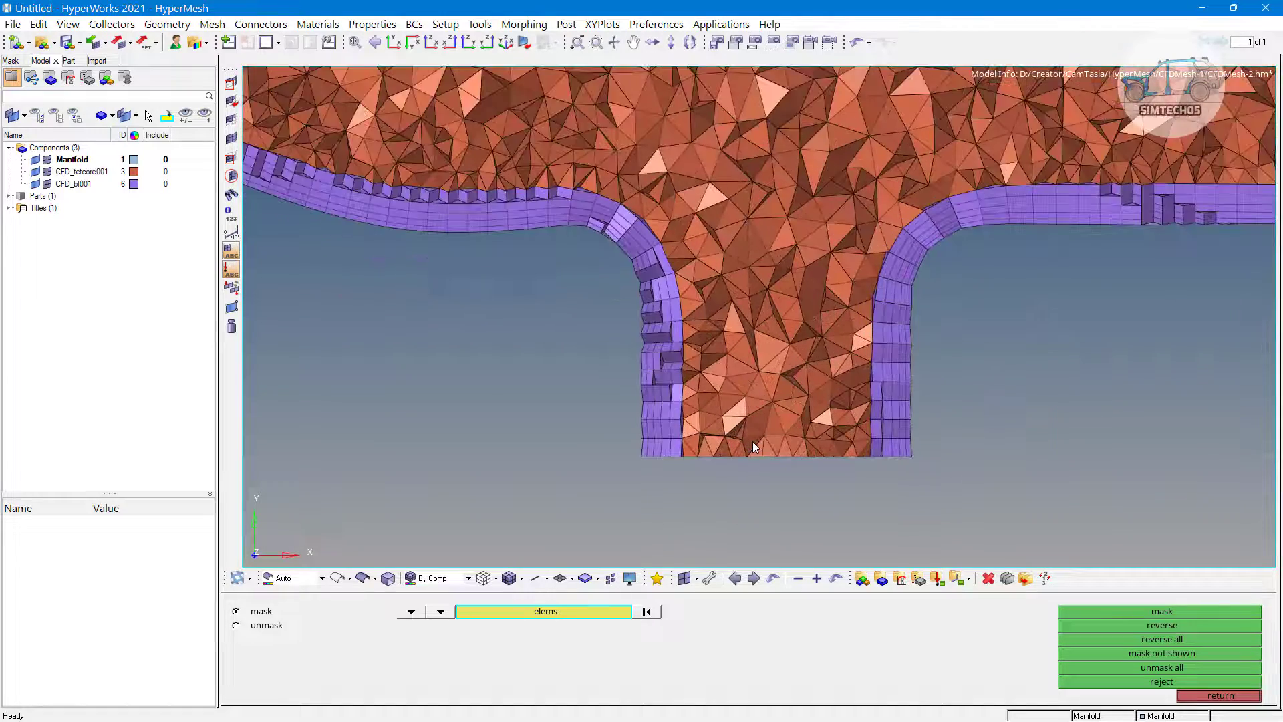
pyautogui.keyDown('ctrl'); pyautogui.scroll(-3, 750, 439); pyautogui.keyUp('ctrl')
pyautogui.keyDown('ctrl'); pyautogui.moveTo(748, 438); pyautogui.dragTo(664, 487, button='right'); pyautogui.keyUp('ctrl')
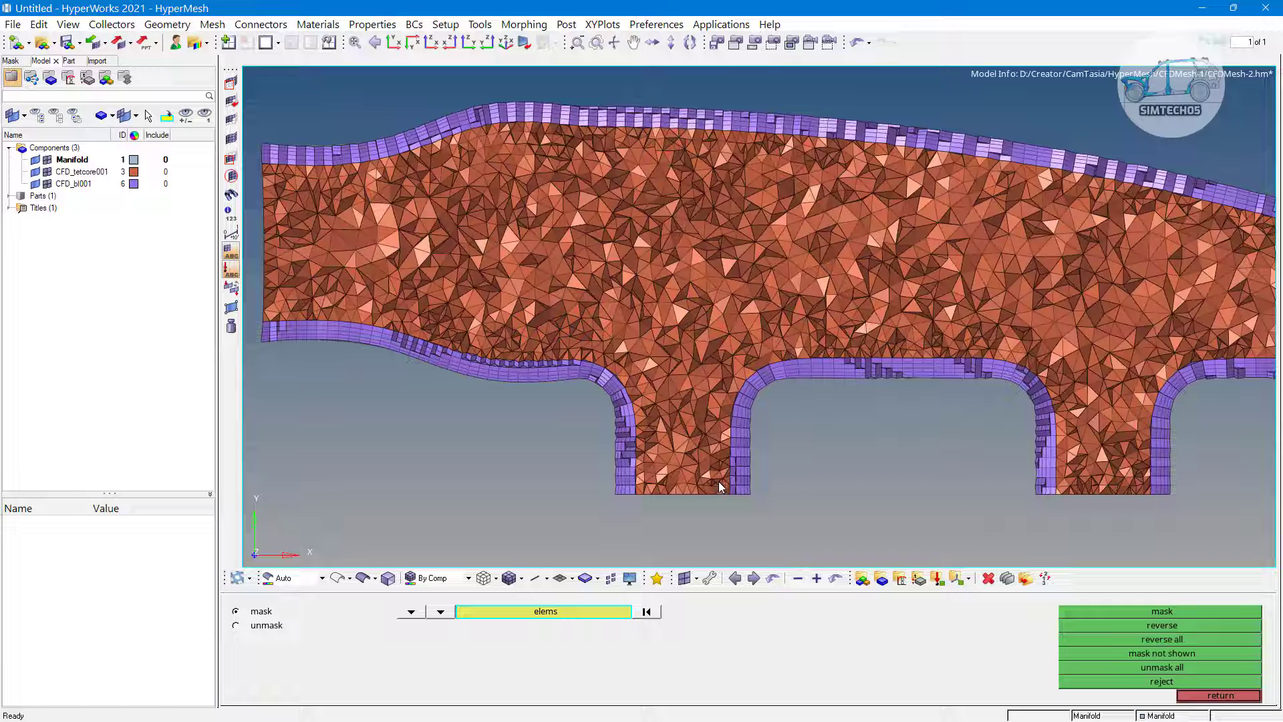
pyautogui.scroll(5, 758, 398)
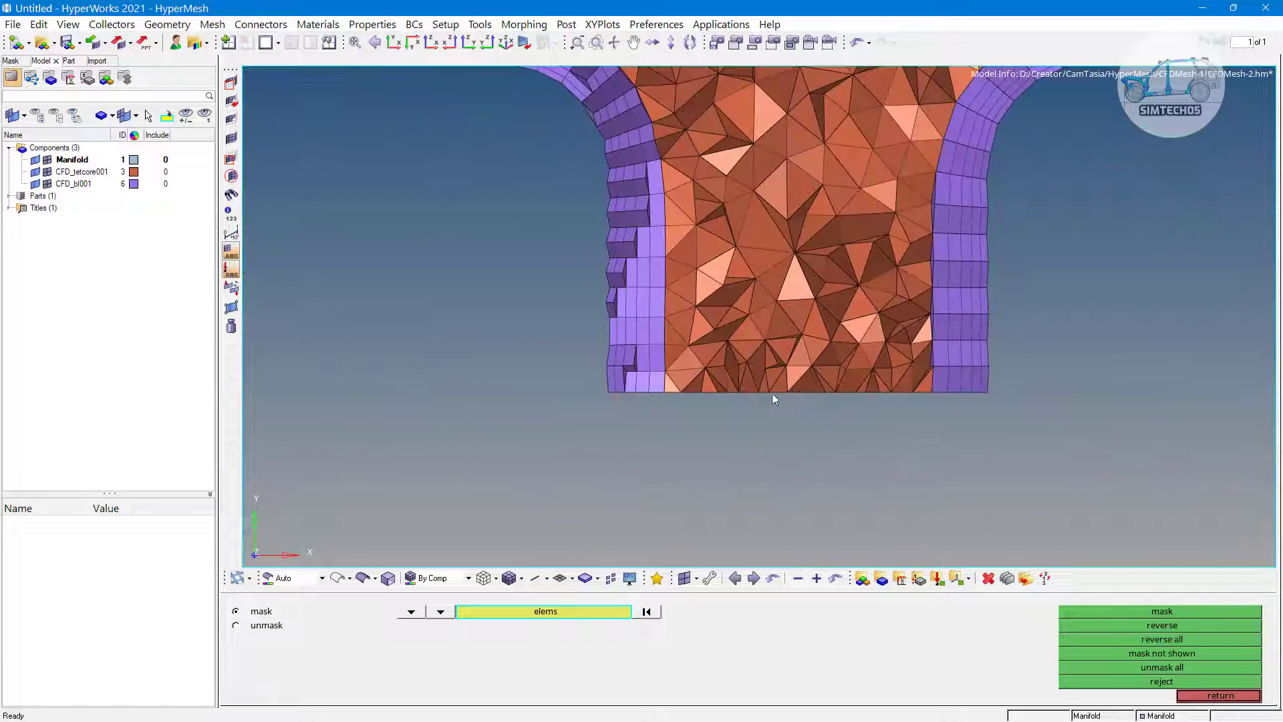
pyautogui.scroll(-6, 789, 419)
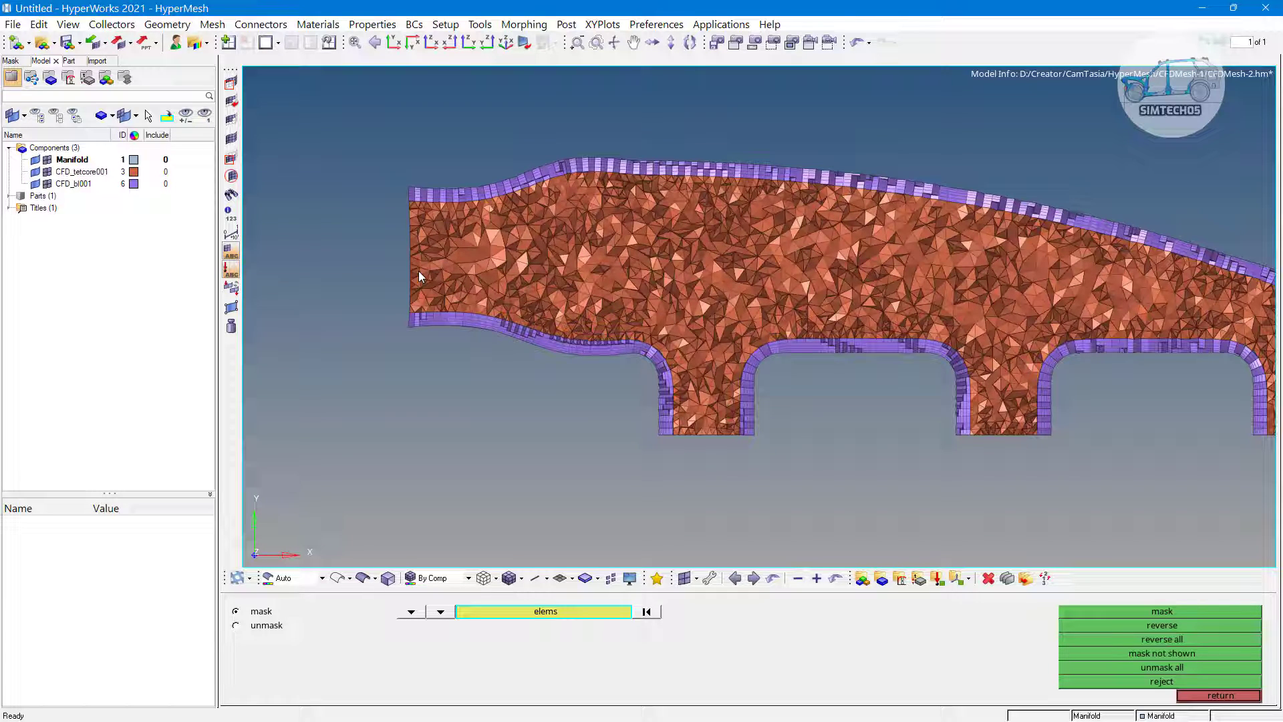
pyautogui.press('Escape')
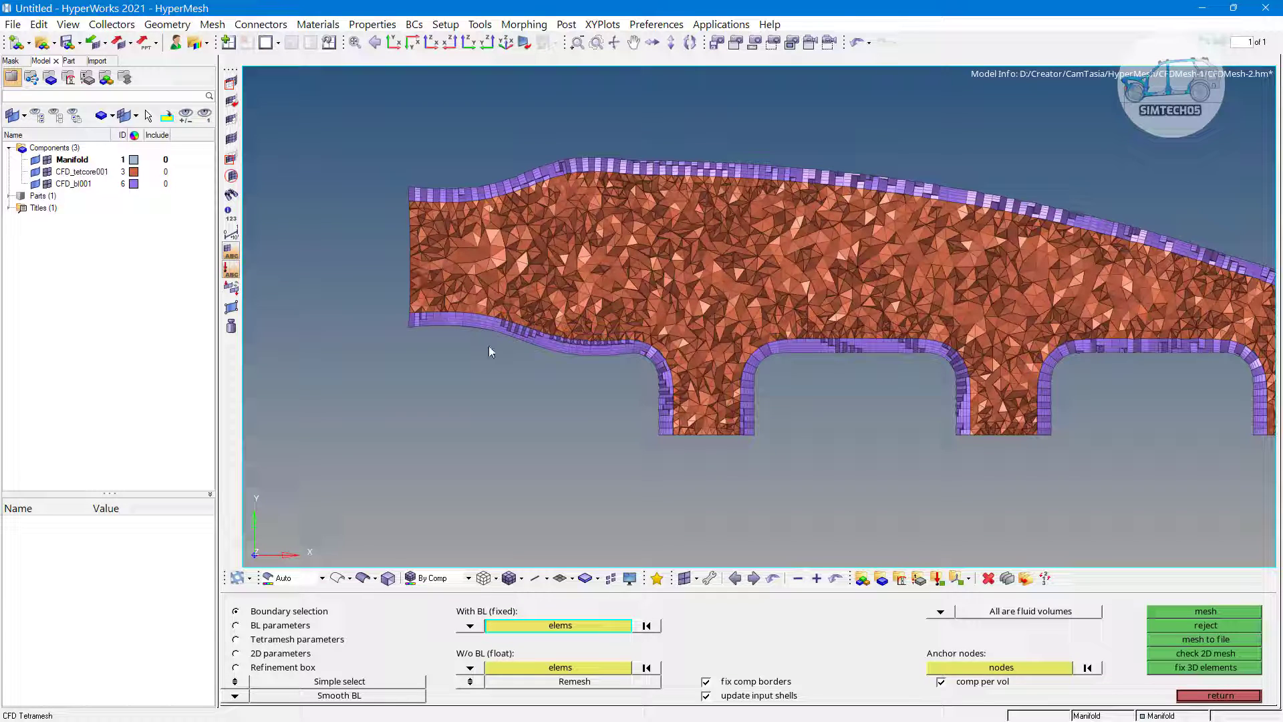
# Step: Delete the CFD_tetcore001 and CFD_bl001 components
pyautogui.rightClick(66, 271)
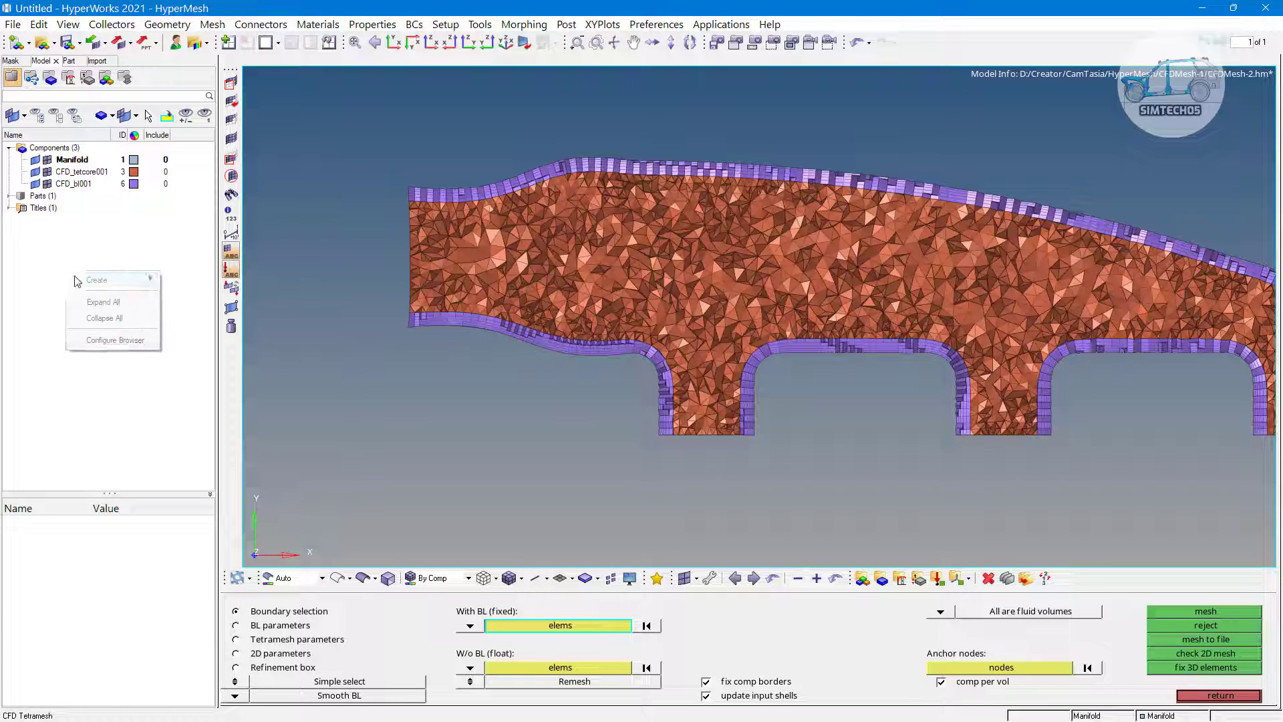
pyautogui.click(144, 242)
pyautogui.click(71, 183)
pyautogui.keyDown('ctrl'); pyautogui.click(73, 172); pyautogui.keyUp('ctrl')
pyautogui.rightClick(75, 175)
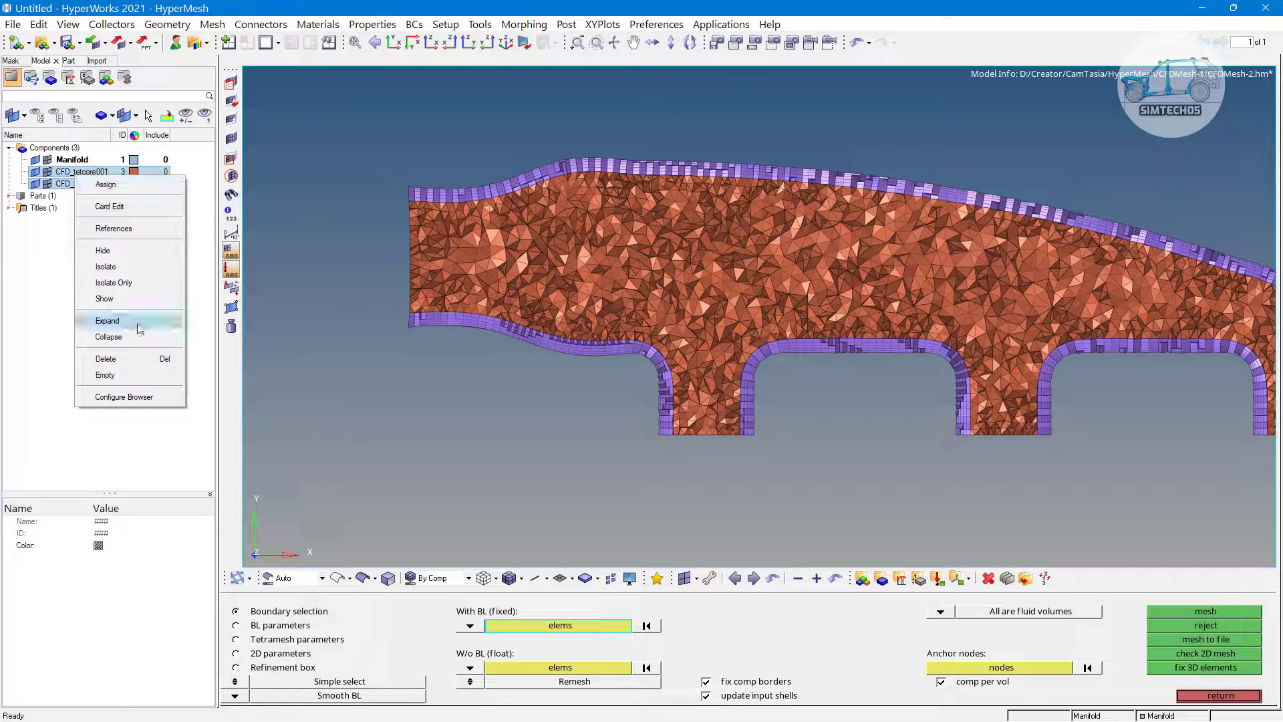
pyautogui.click(132, 359)
pyautogui.click(617, 404)
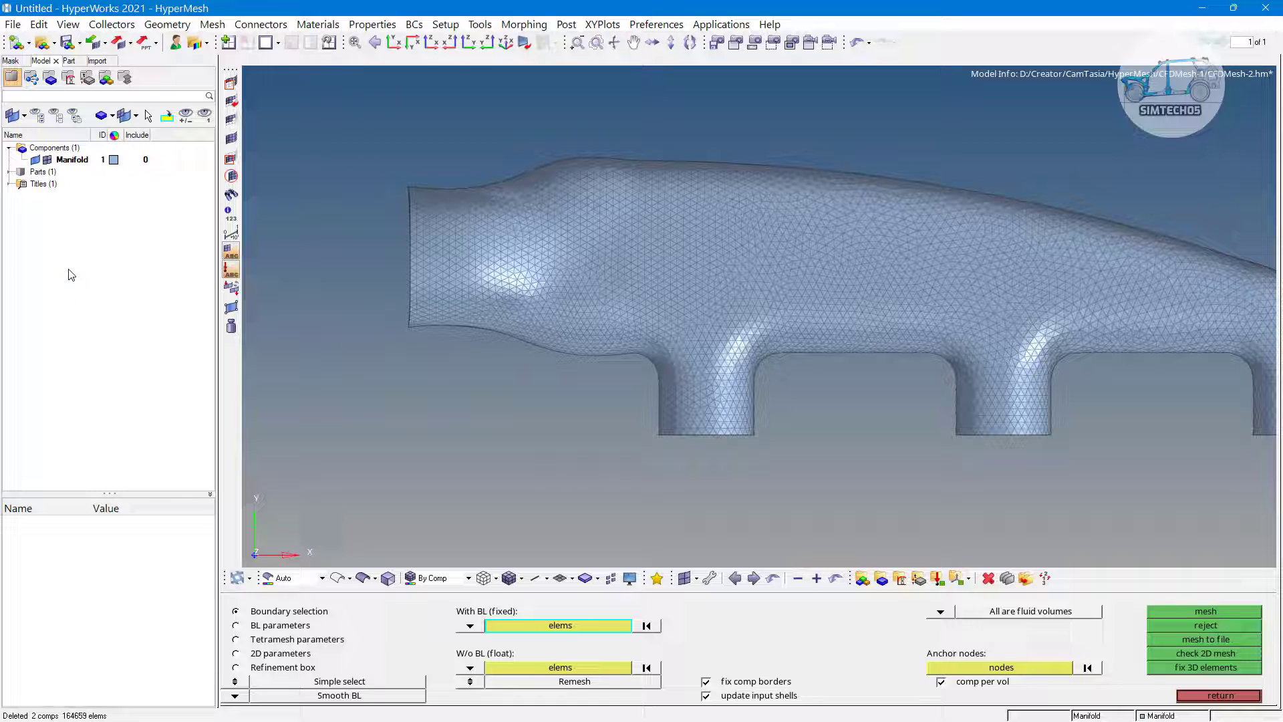
# Step: Create a new yellow component named Inlet
pyautogui.rightClick(56, 234)
pyautogui.moveTo(117, 247)
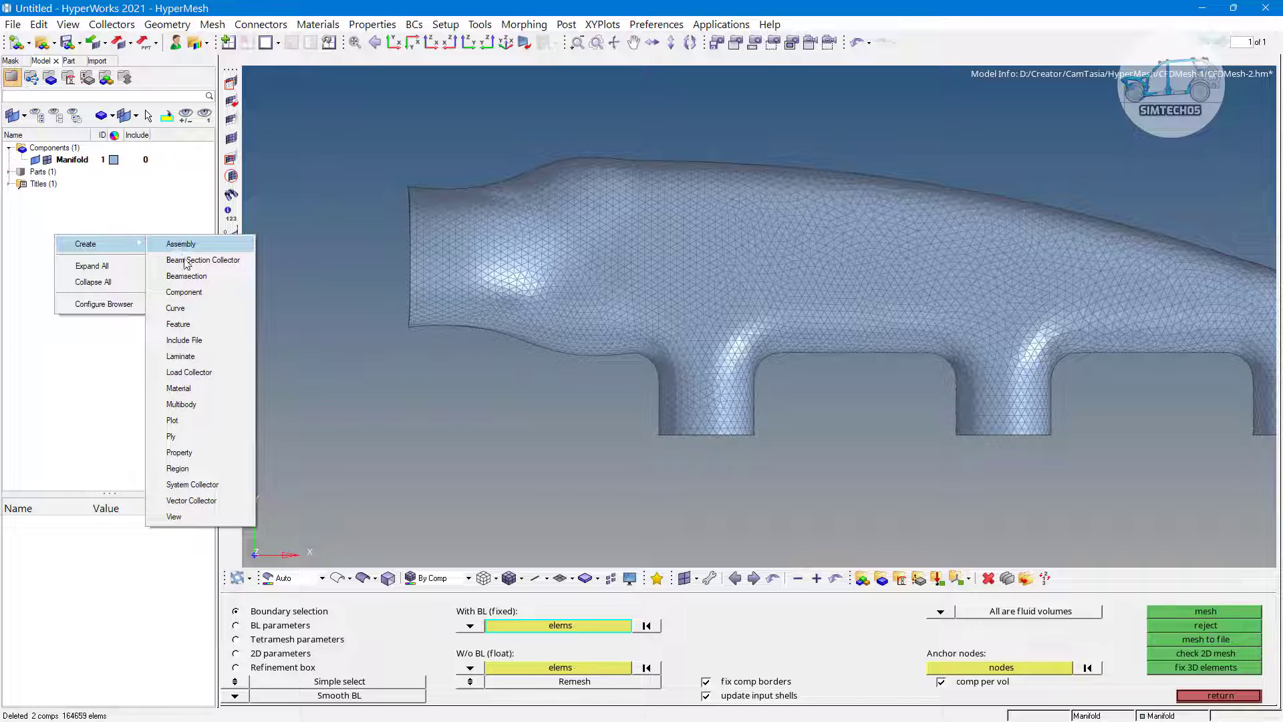
pyautogui.click(184, 292)
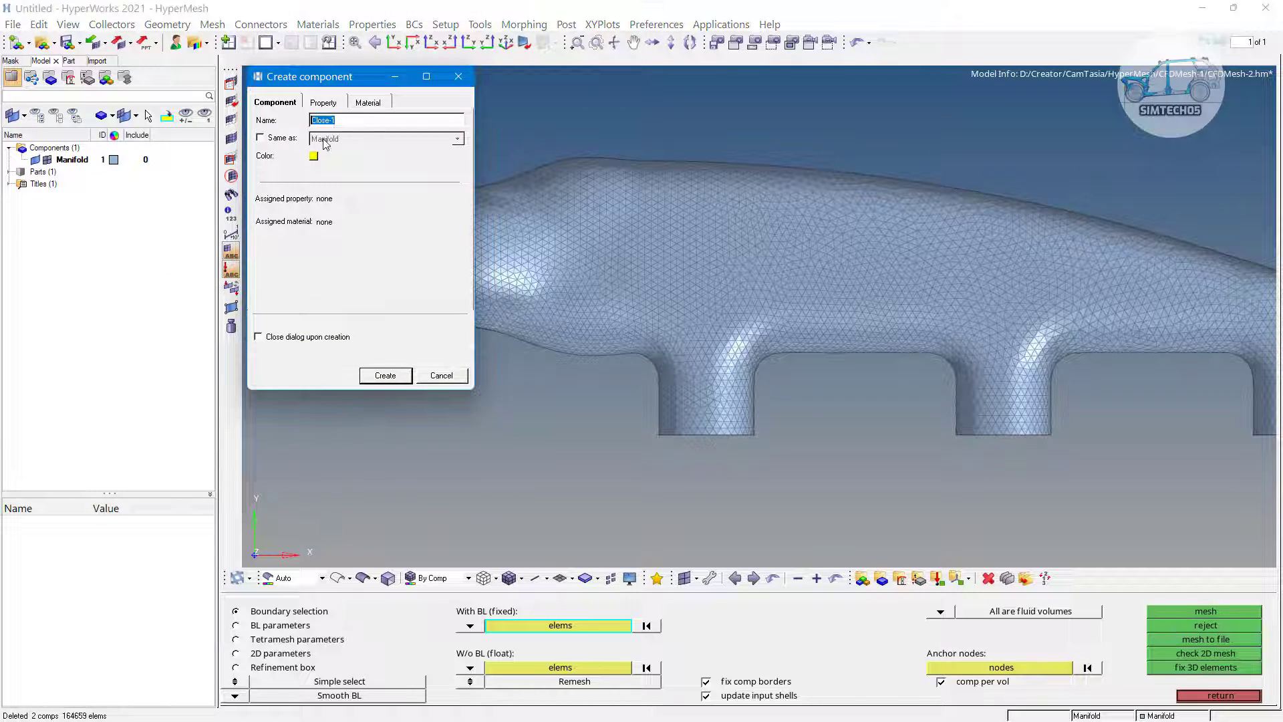
pyautogui.write('Inlet')
pyautogui.click(386, 376)
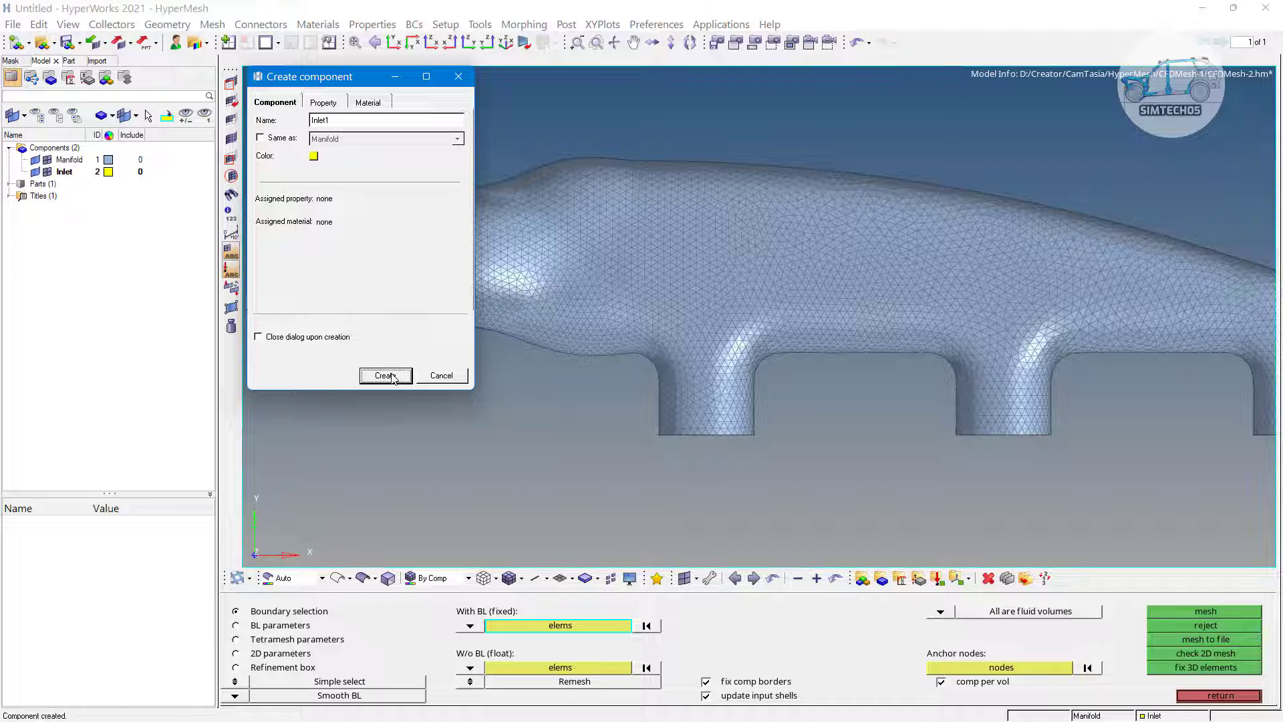
# Step: Create a new purple component named Outlet and finish creating components
pyautogui.doubleClick(334, 123)
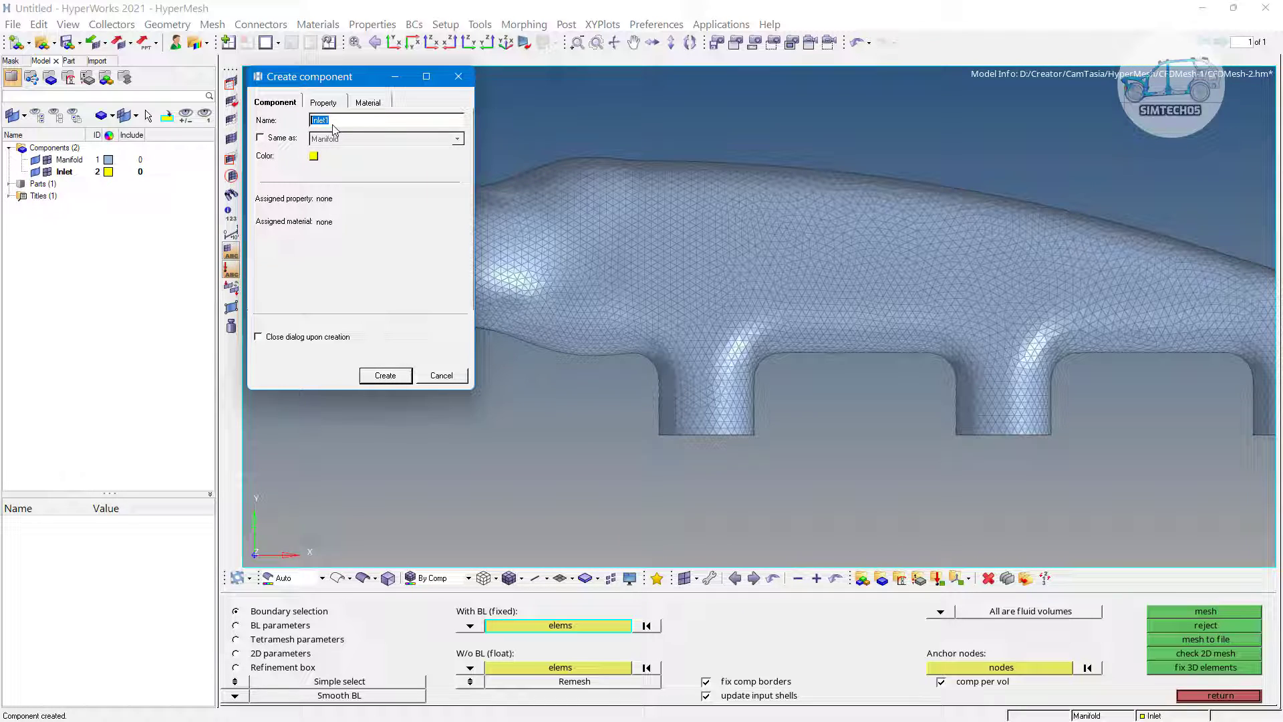
pyautogui.write('Out')
pyautogui.click(313, 156)
pyautogui.click(324, 169)
pyautogui.click(395, 375)
pyautogui.click(439, 375)
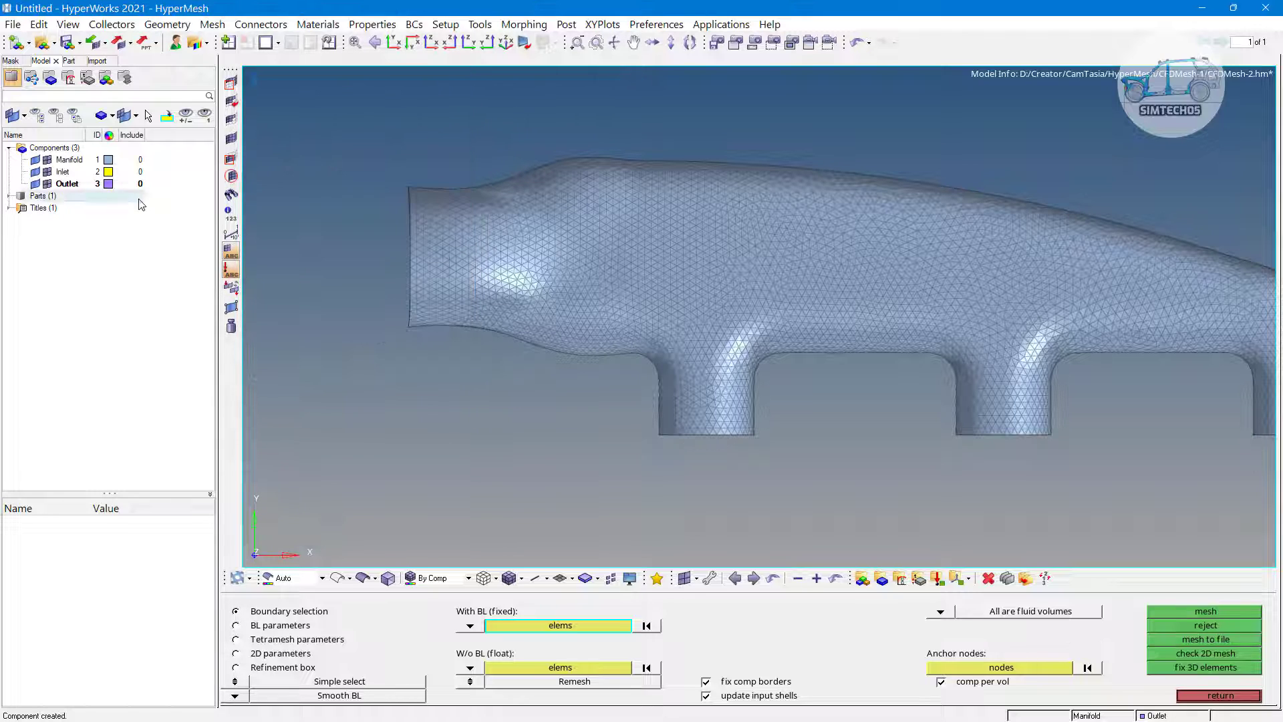
# Step: Rename the Manifold component as Wall
pyautogui.click(69, 160)
pyautogui.click(126, 521)
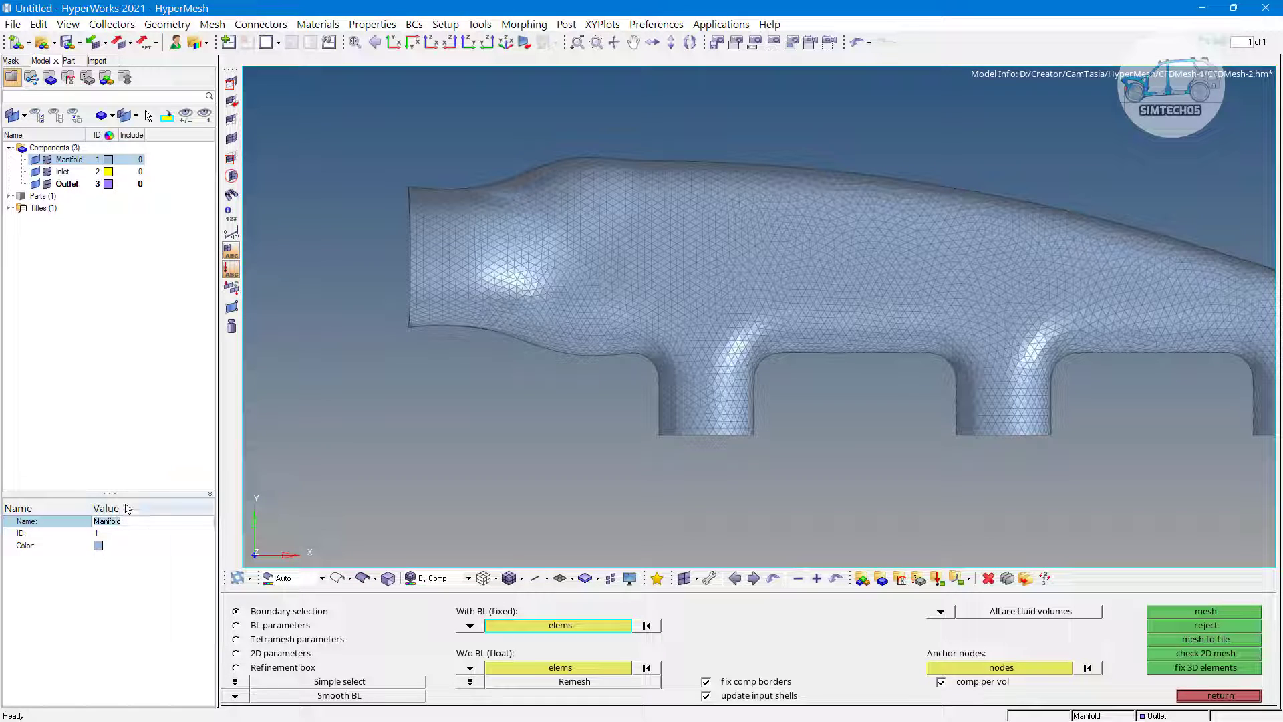
pyautogui.write('Wall')
pyautogui.press('Return')
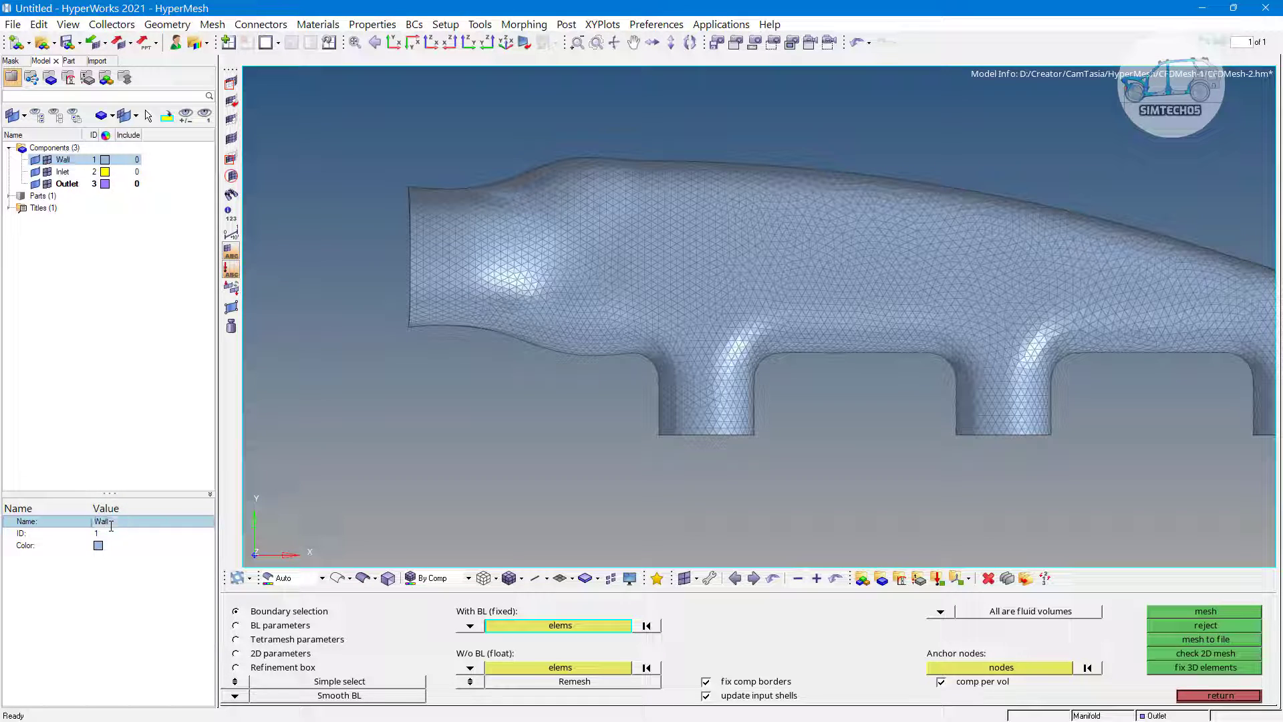
# Step: Examine the manifold's large open end and its three branch end faces
pyautogui.keyDown('ctrl'); pyautogui.moveTo(552, 410); pyautogui.dragTo(661, 351); pyautogui.keyUp('ctrl')
pyautogui.keyDown('ctrl'); pyautogui.scroll(-3, 468, 385); pyautogui.keyUp('ctrl')
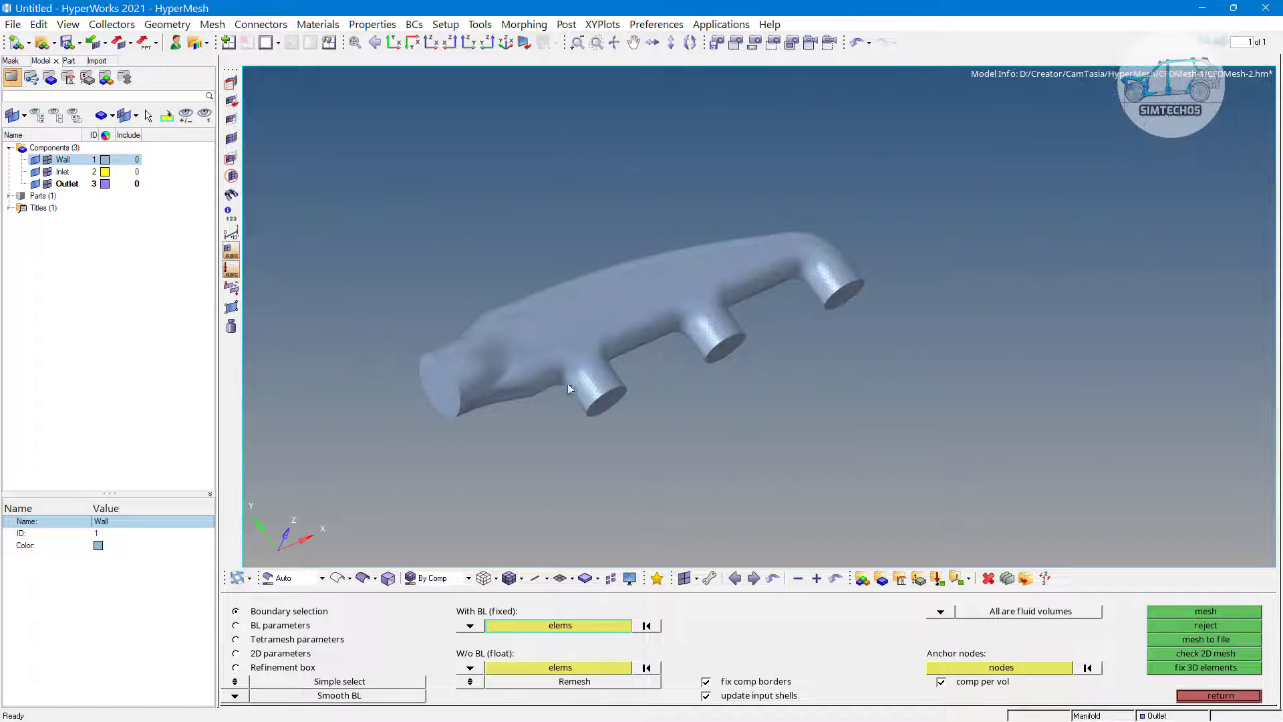
pyautogui.keyDown('ctrl'); pyautogui.moveTo(567, 382); pyautogui.dragTo(568, 401); pyautogui.keyUp('ctrl')
pyautogui.keyDown('ctrl'); pyautogui.scroll(2, 566, 382); pyautogui.keyUp('ctrl')
pyautogui.scroll(3, 377, 423)
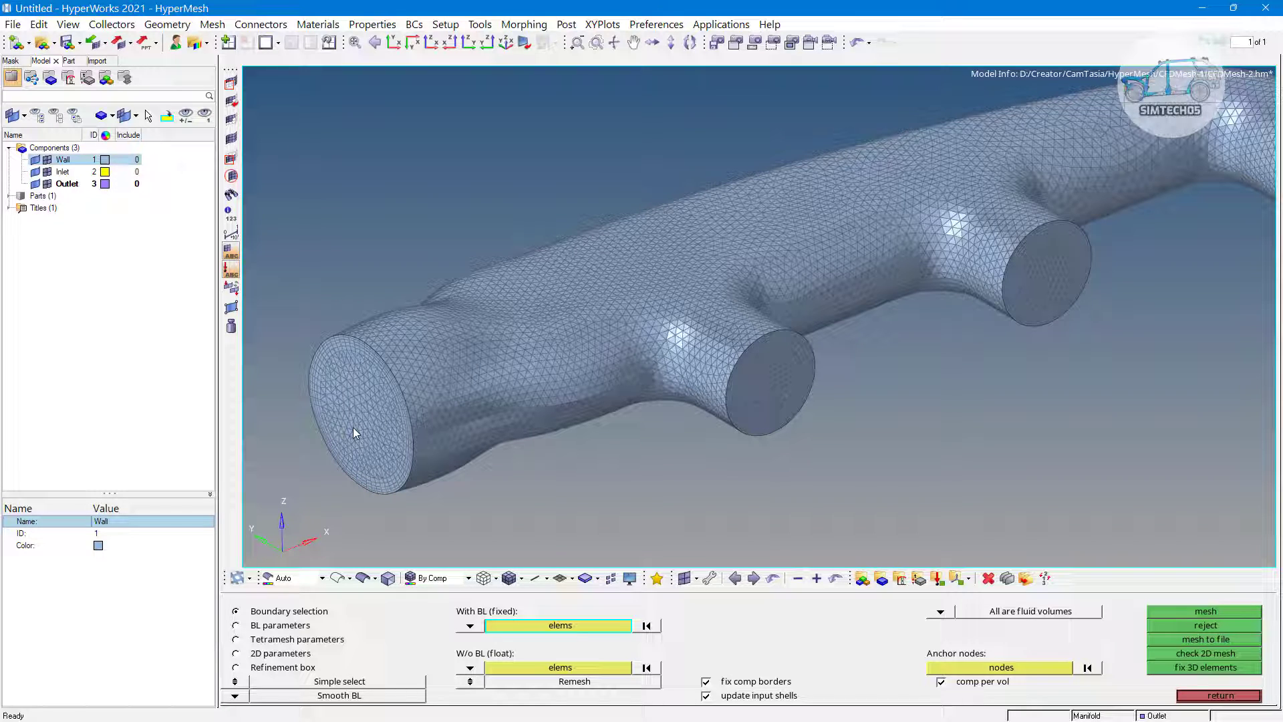
pyautogui.scroll(-3, 353, 427)
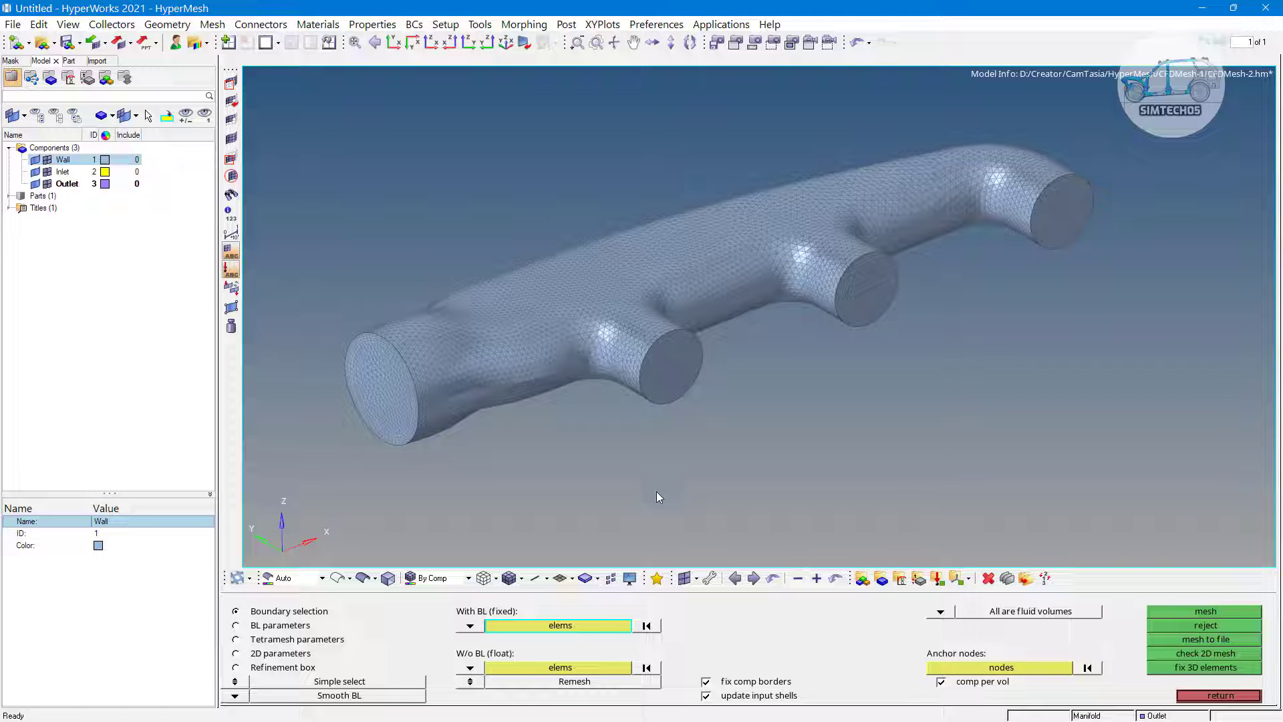
pyautogui.press('F11')
pyautogui.hotkey('shift', 'F11')
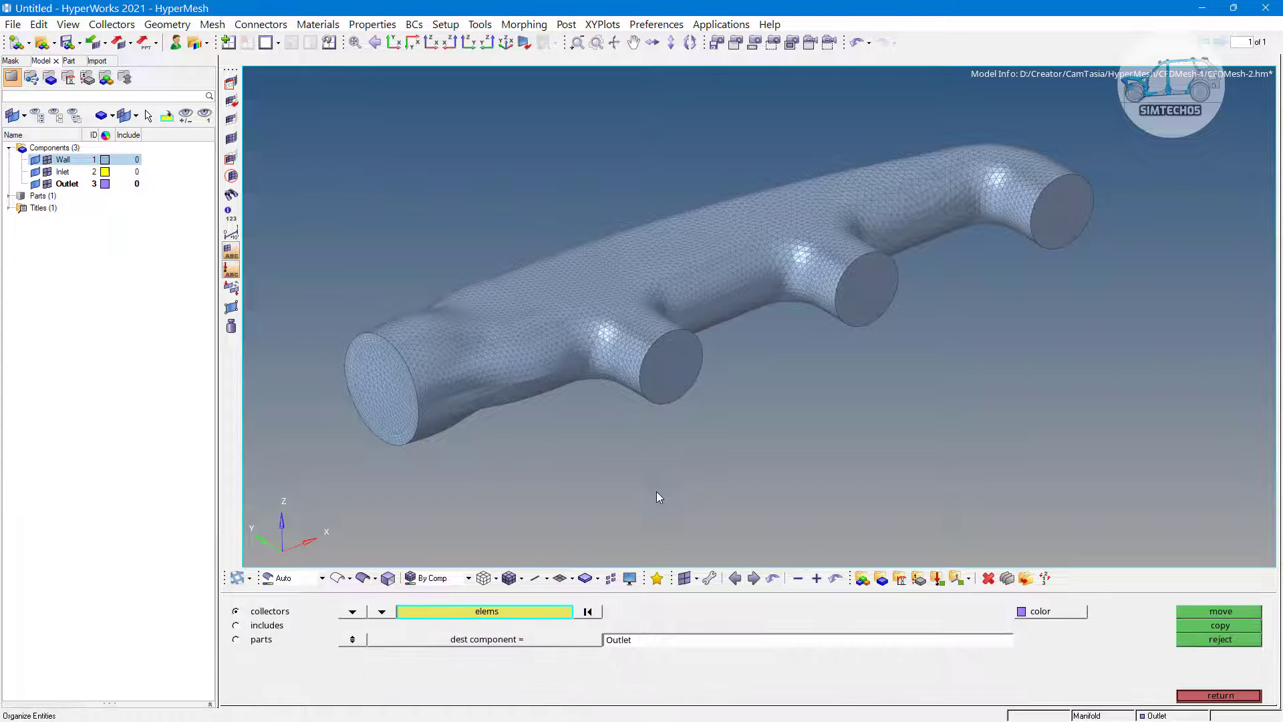
pyautogui.press('Escape')
pyautogui.press('Escape')
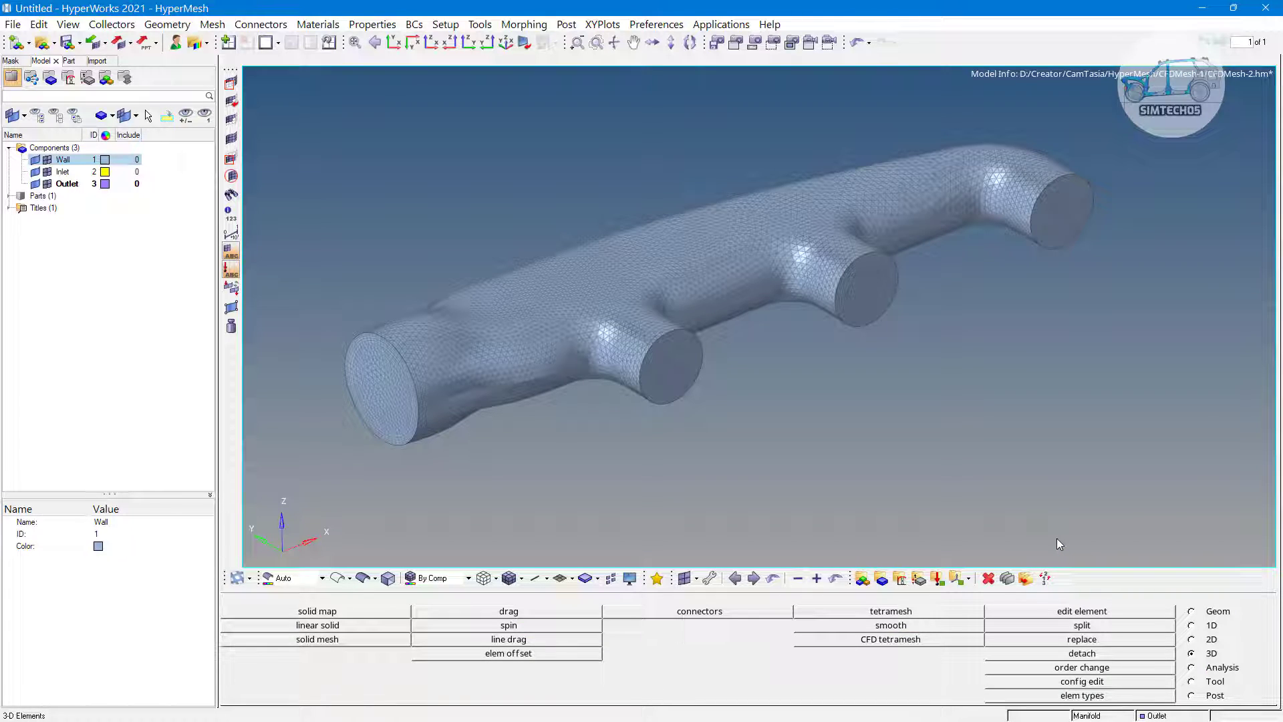
pyautogui.hotkey('shift', 'F11')
pyautogui.press('Escape')
# Step: Organize the elements of the manifold's large end face, selected by face, into the Outlet component
pyautogui.click(1207, 684)
pyautogui.click(342, 626)
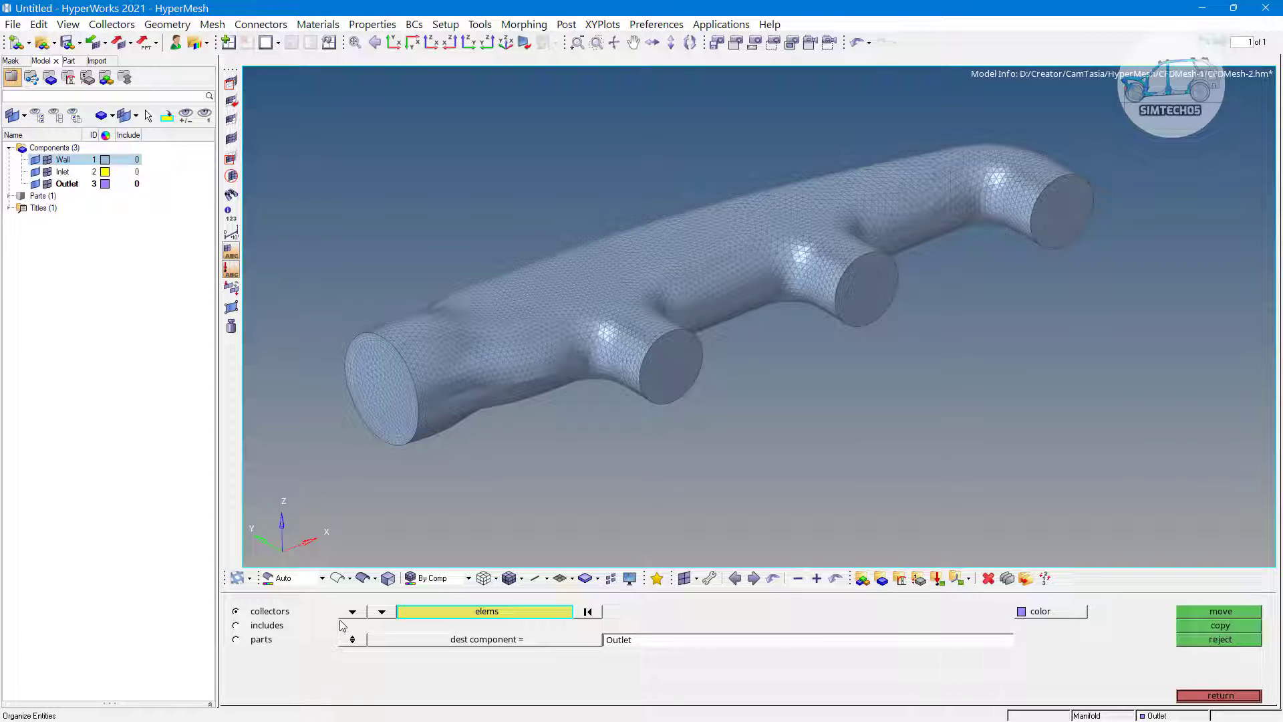
pyautogui.scroll(2, 376, 392)
pyautogui.scroll(3, 376, 392)
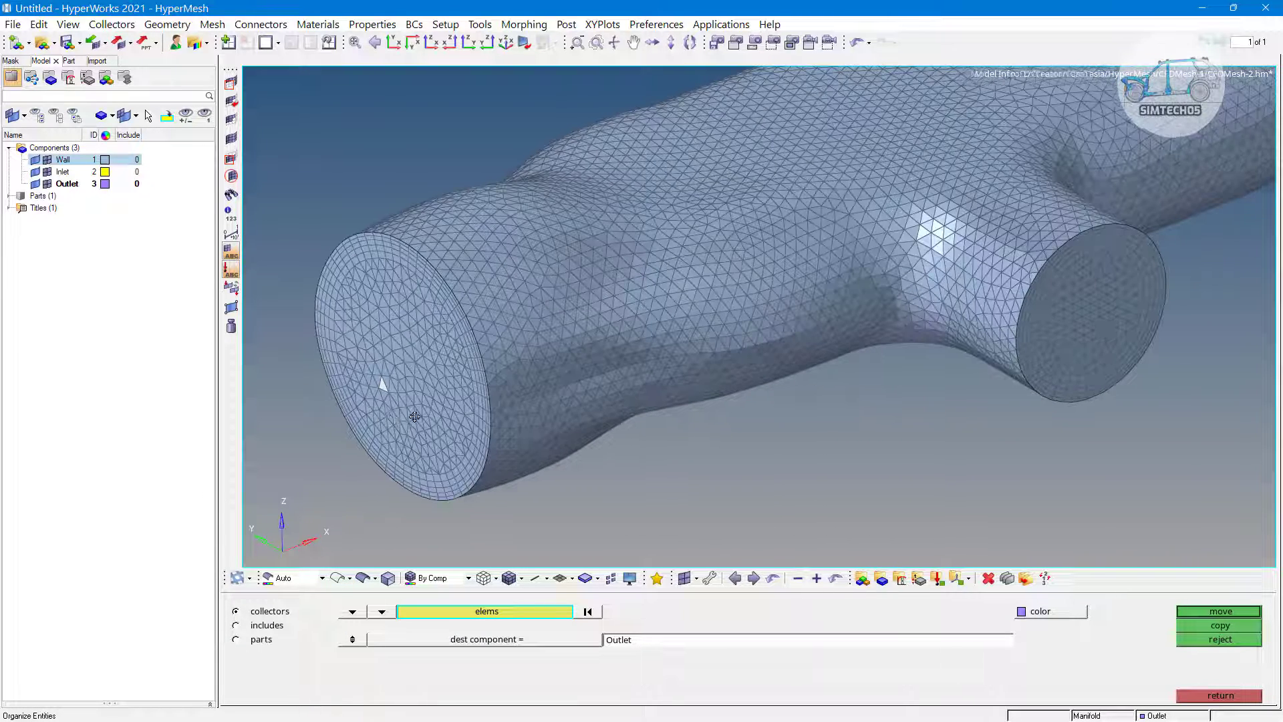
pyautogui.click(485, 611)
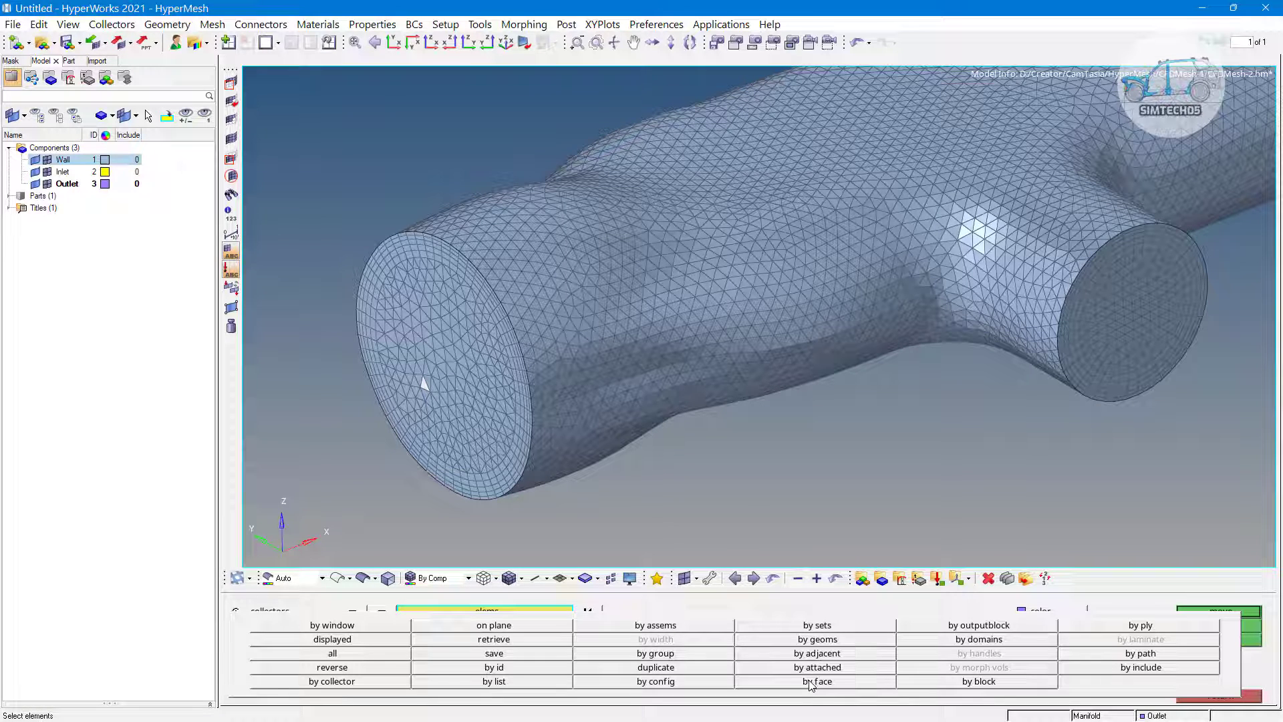
pyautogui.click(783, 680)
pyautogui.scroll(-6, 508, 496)
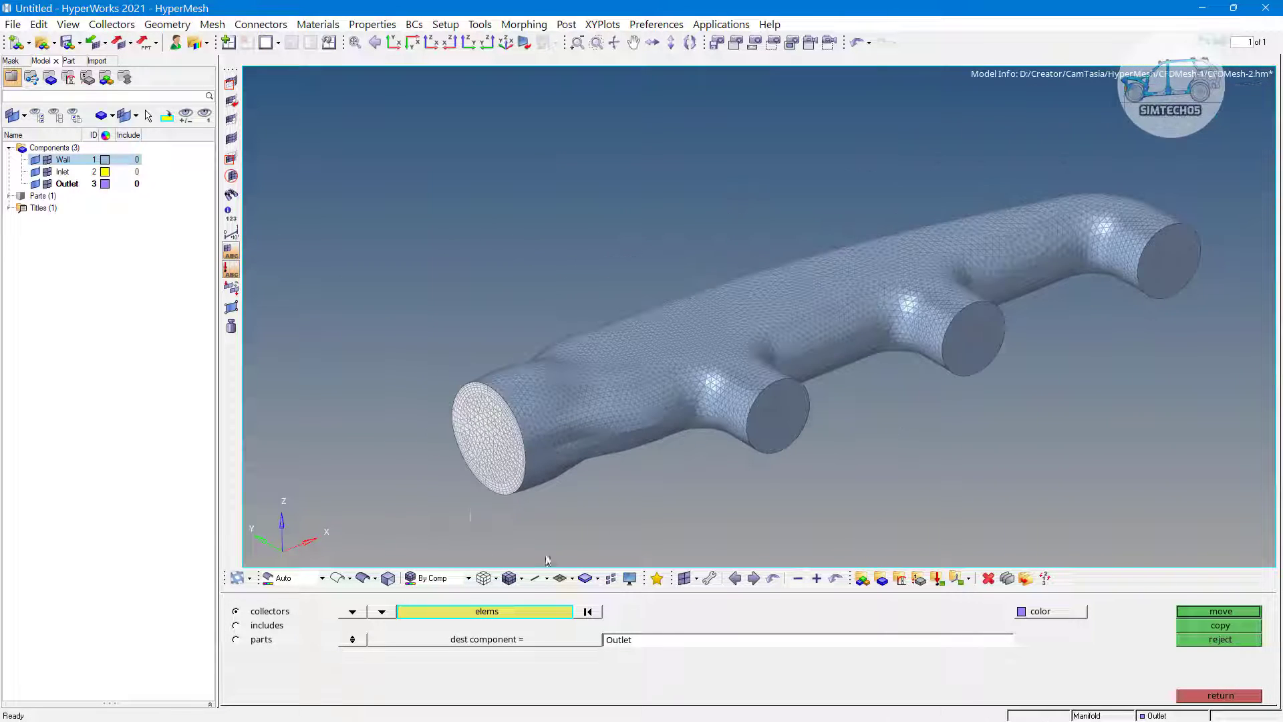
pyautogui.click(1210, 611)
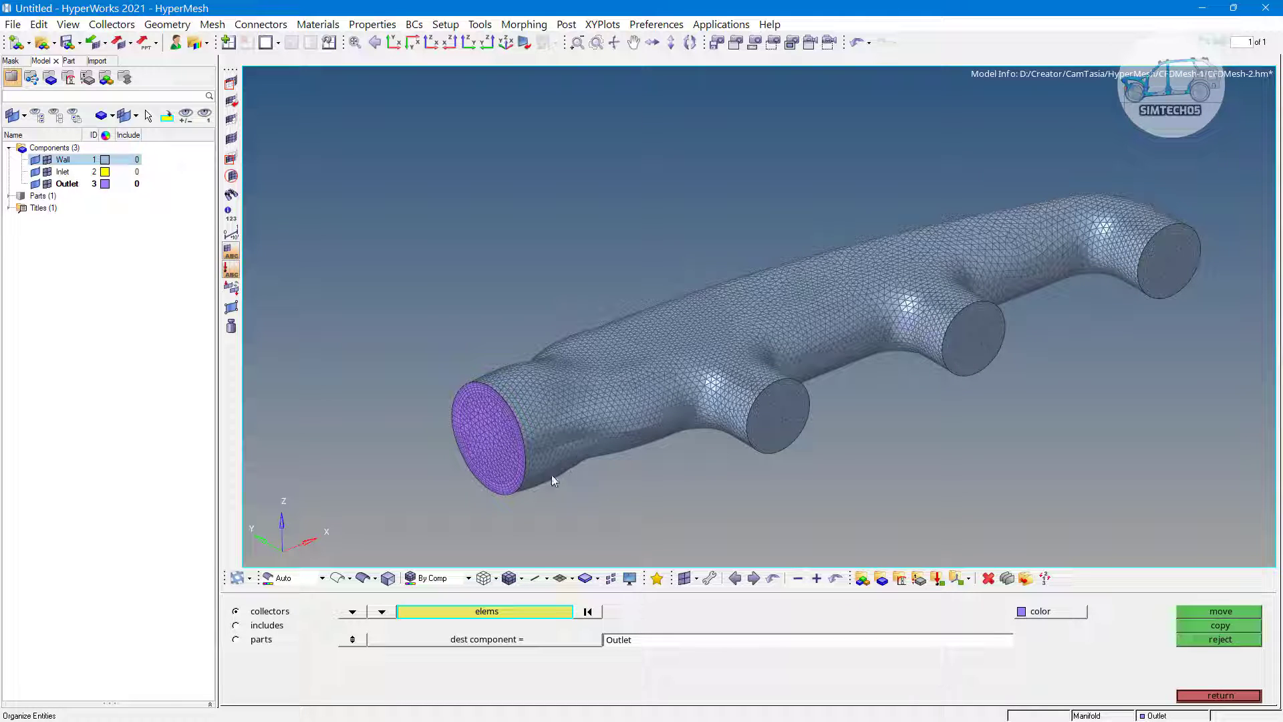
# Step: Inspect the mesh colored by part and the contents of the Parts folder, and return to coloring by component
pyautogui.click(439, 577)
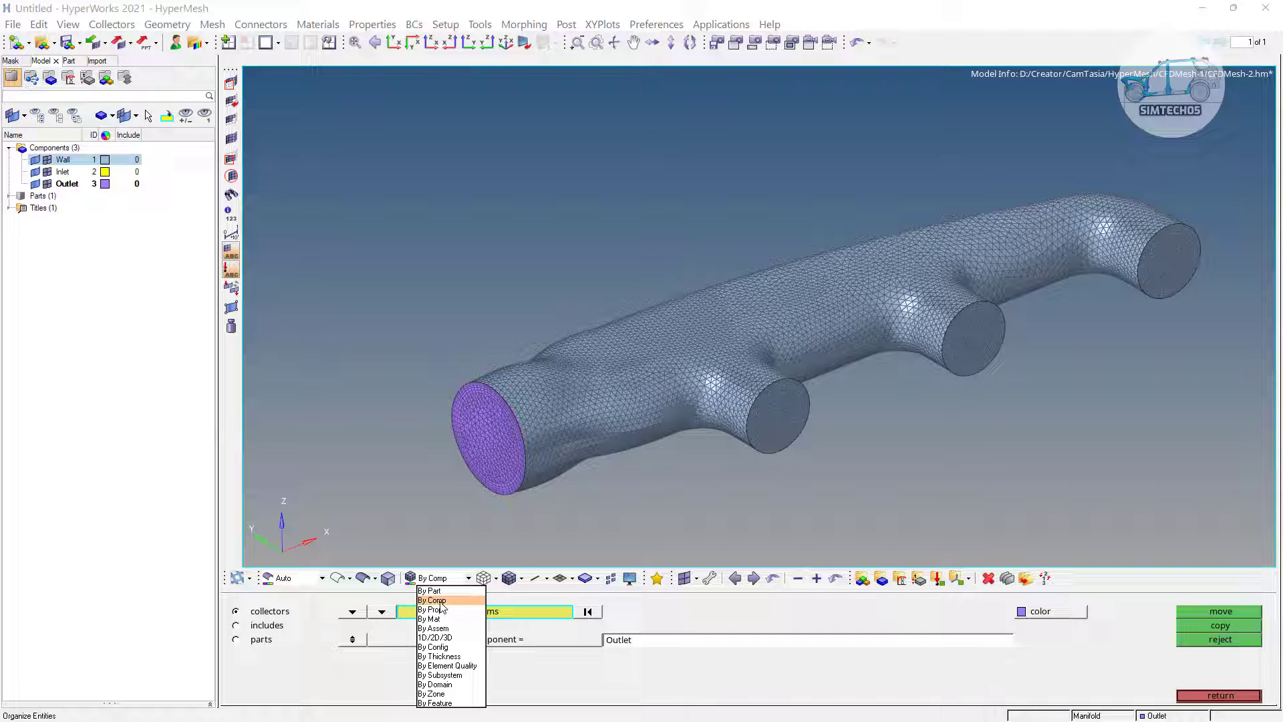
pyautogui.click(430, 591)
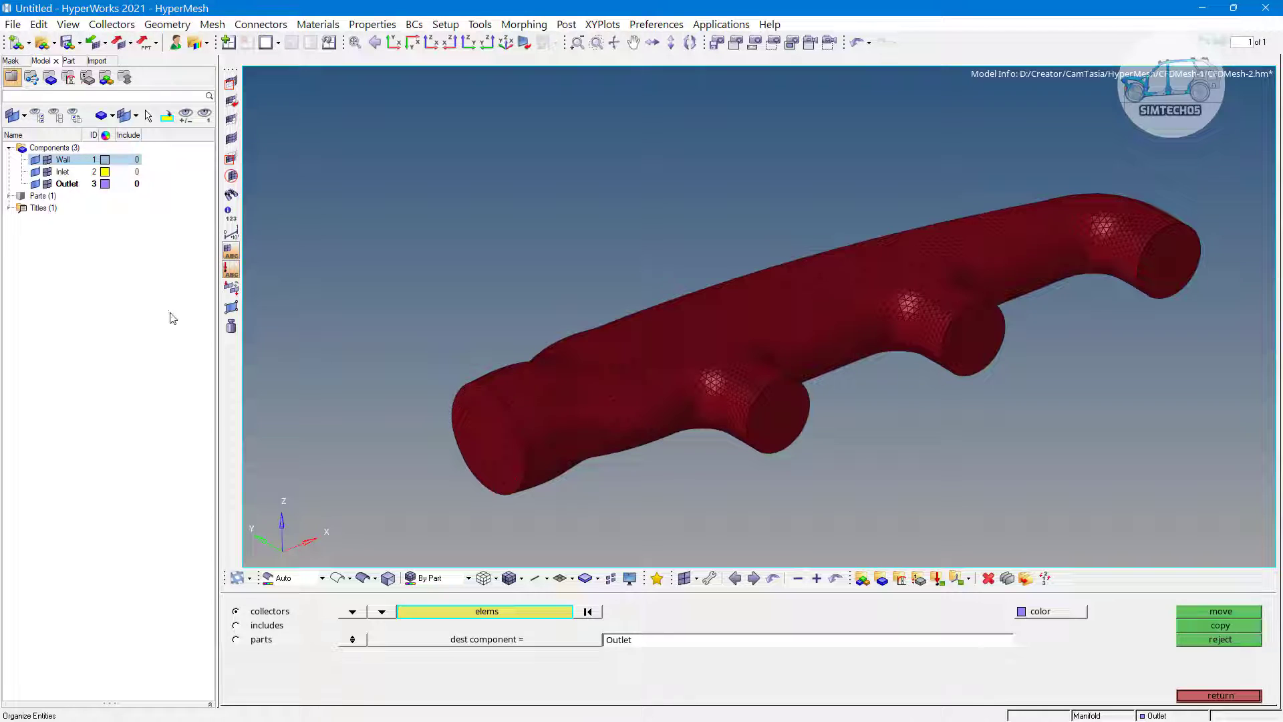
pyautogui.click(9, 195)
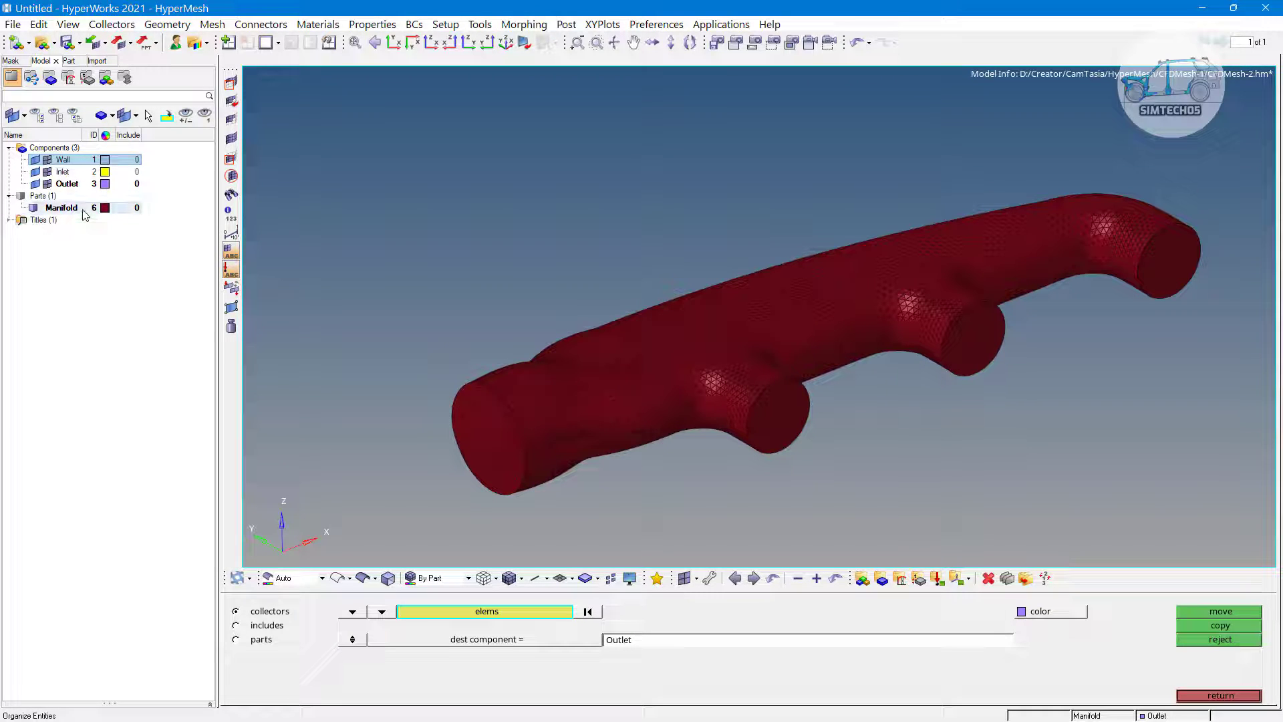
pyautogui.click(423, 576)
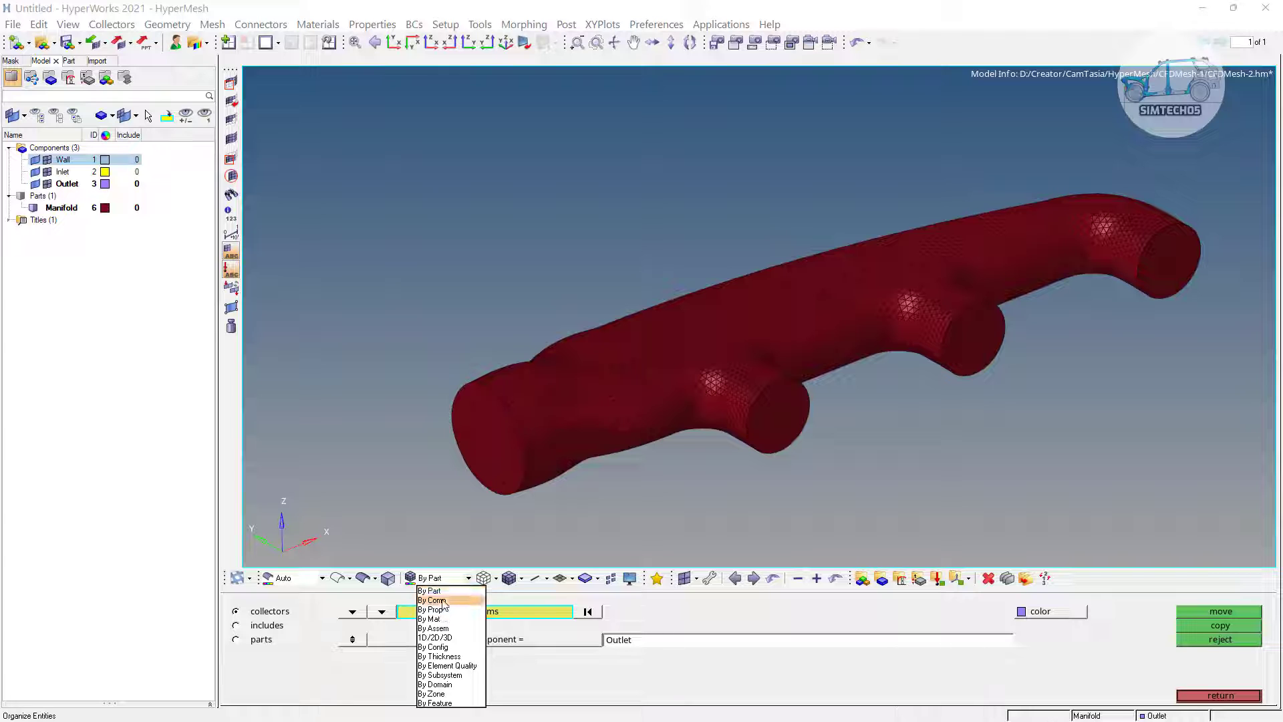
pyautogui.click(432, 600)
# Step: Organize the elements of the three branch end faces, selected by face, into the Inlet component and leave the Organize tool
pyautogui.keyDown('ctrl'); pyautogui.moveTo(774, 421); pyautogui.dragTo(655, 421, button='right'); pyautogui.keyUp('ctrl')
pyautogui.keyDown('ctrl'); pyautogui.scroll(3, 656, 421); pyautogui.keyUp('ctrl')
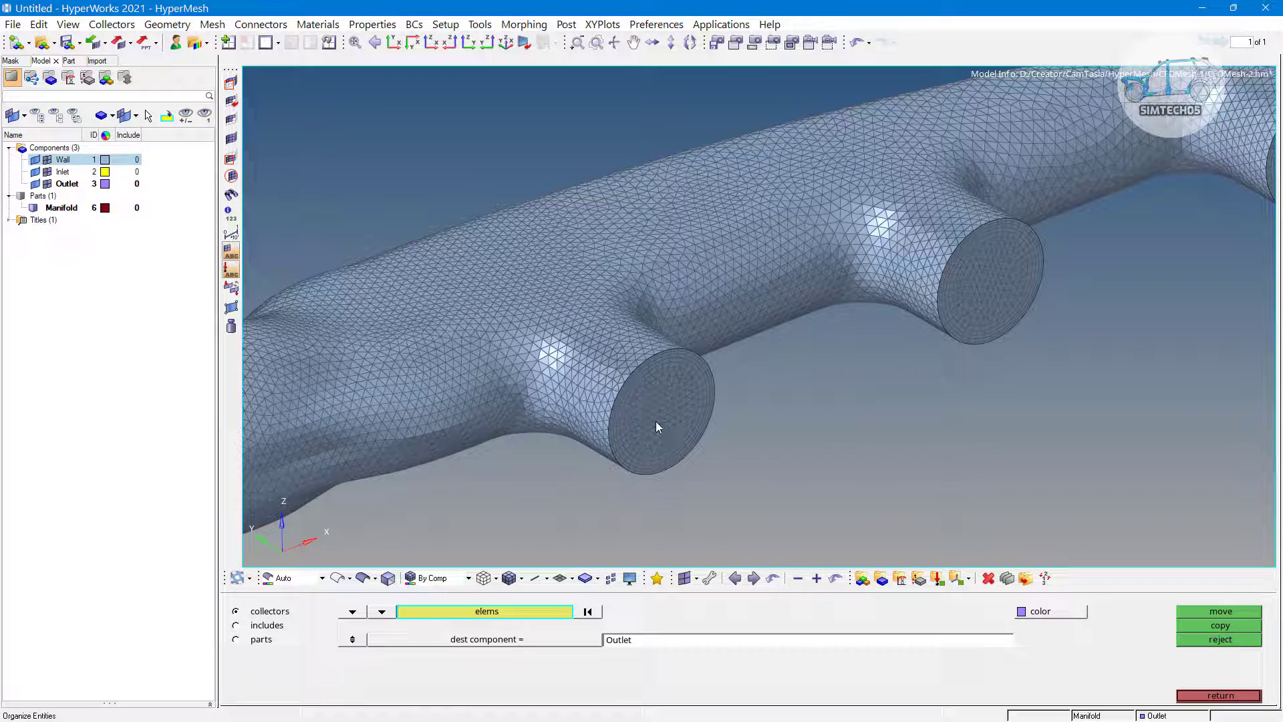
pyautogui.click(656, 421)
pyautogui.keyDown('ctrl'); pyautogui.scroll(-3, 655, 421); pyautogui.keyUp('ctrl')
pyautogui.keyDown('ctrl'); pyautogui.moveTo(841, 344); pyautogui.dragTo(764, 370, button='right'); pyautogui.keyUp('ctrl')
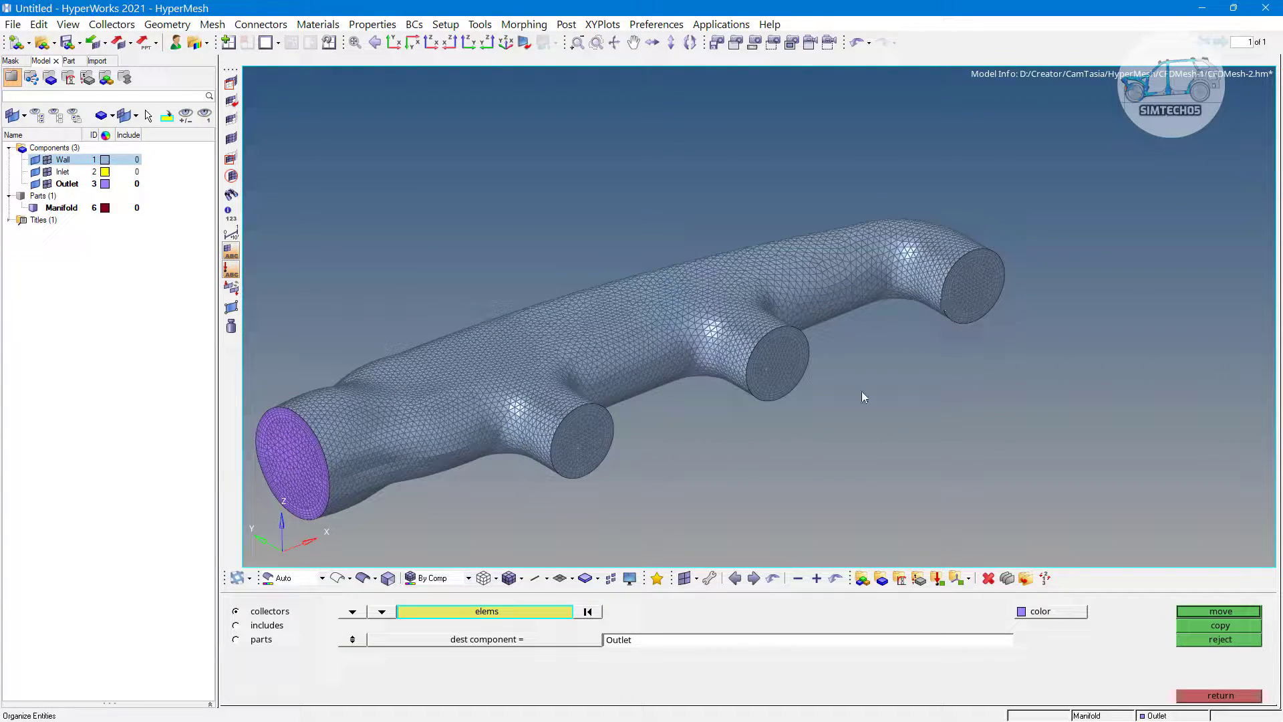
pyautogui.click(534, 611)
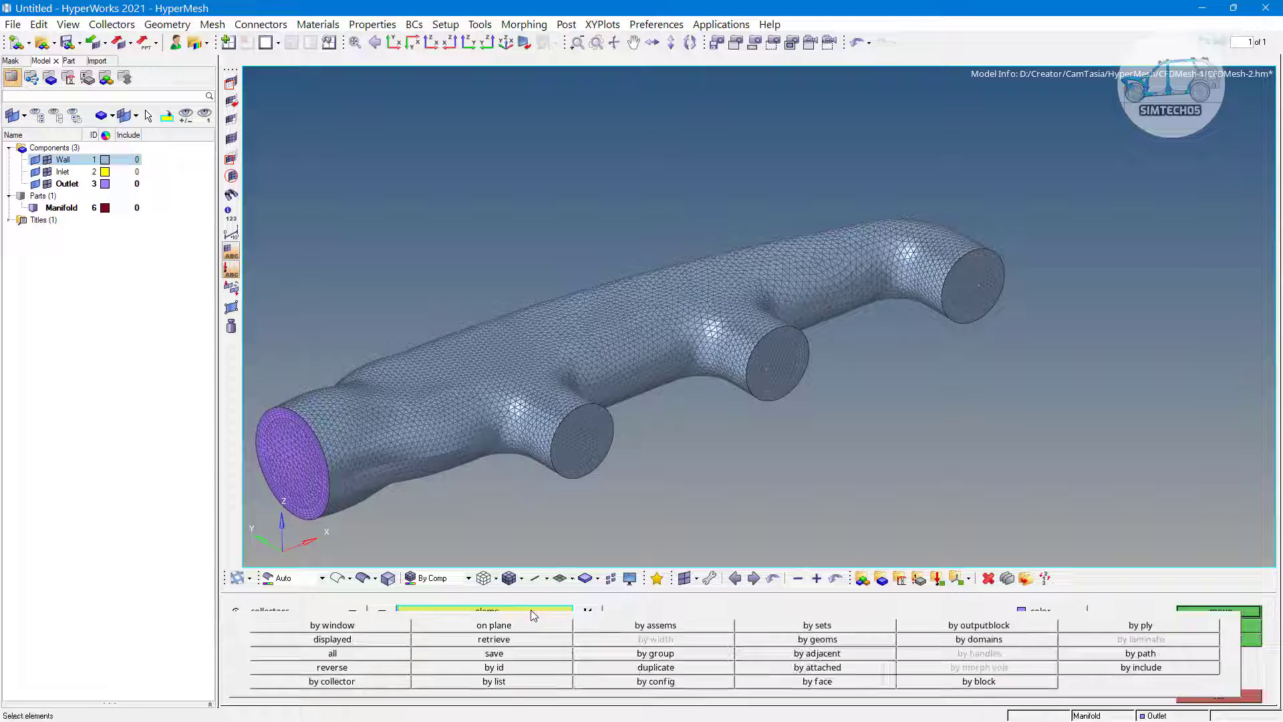
pyautogui.click(818, 681)
pyautogui.keyDown('ctrl'); pyautogui.moveTo(669, 483); pyautogui.dragTo(747, 438, button='right'); pyautogui.keyUp('ctrl')
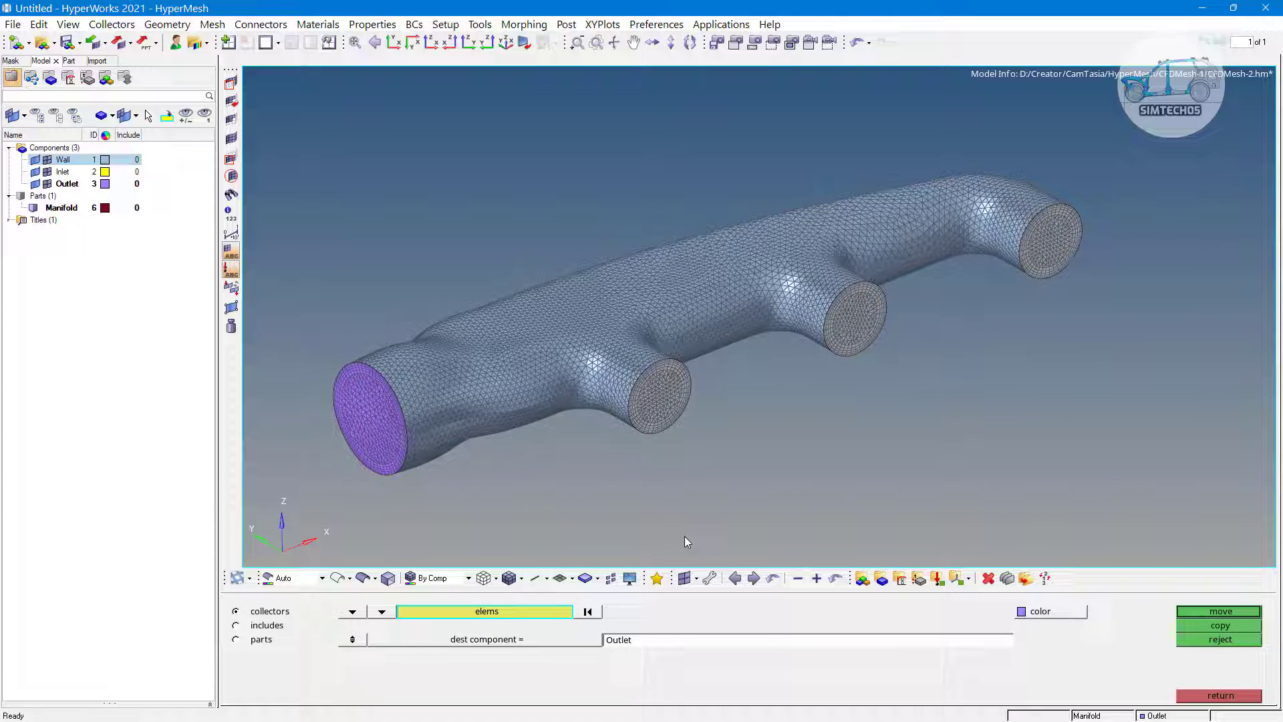
pyautogui.click(551, 640)
pyautogui.click(258, 626)
pyautogui.click(1210, 612)
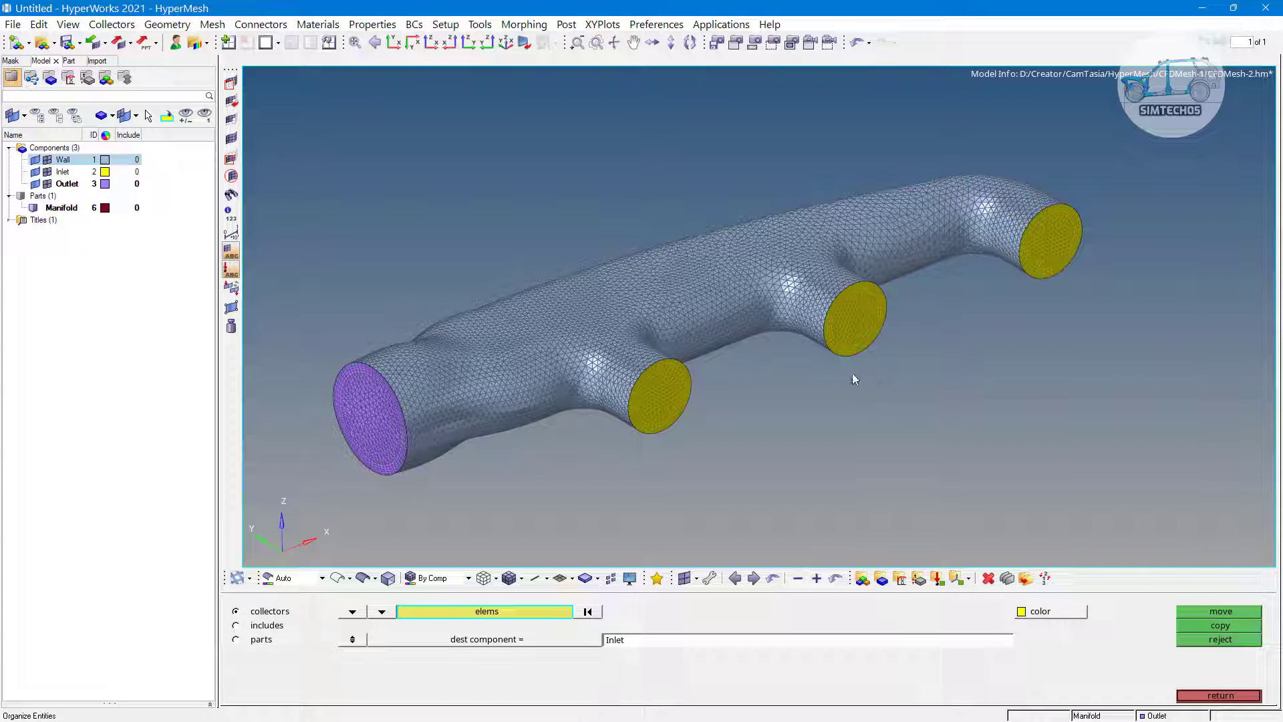
pyautogui.press('Escape')
# Step: For the CFD tetramesh, assign the Wall component to With BL (fixed) and the Inlet and Outlet components to W/o BL (float)
pyautogui.keyDown('ctrl'); pyautogui.moveTo(684, 391); pyautogui.dragTo(728, 370, button='right'); pyautogui.keyUp('ctrl')
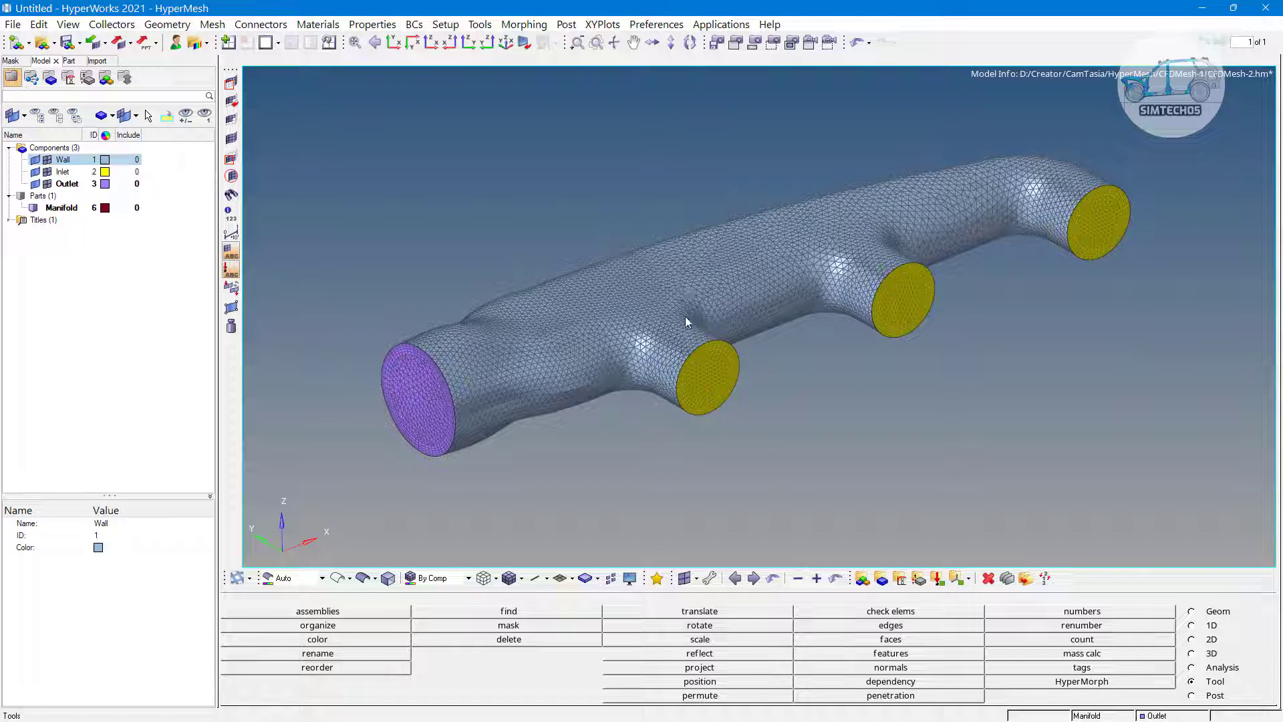
pyautogui.click(1207, 654)
pyautogui.click(881, 641)
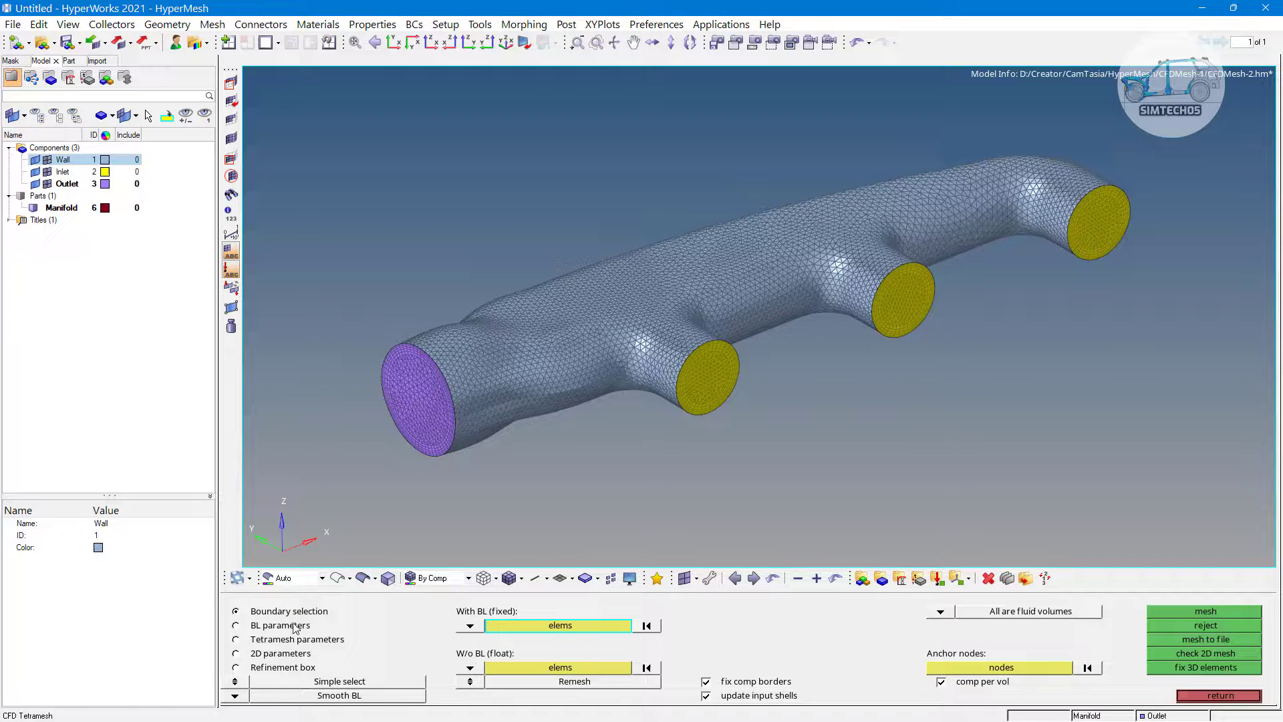
pyautogui.click(470, 626)
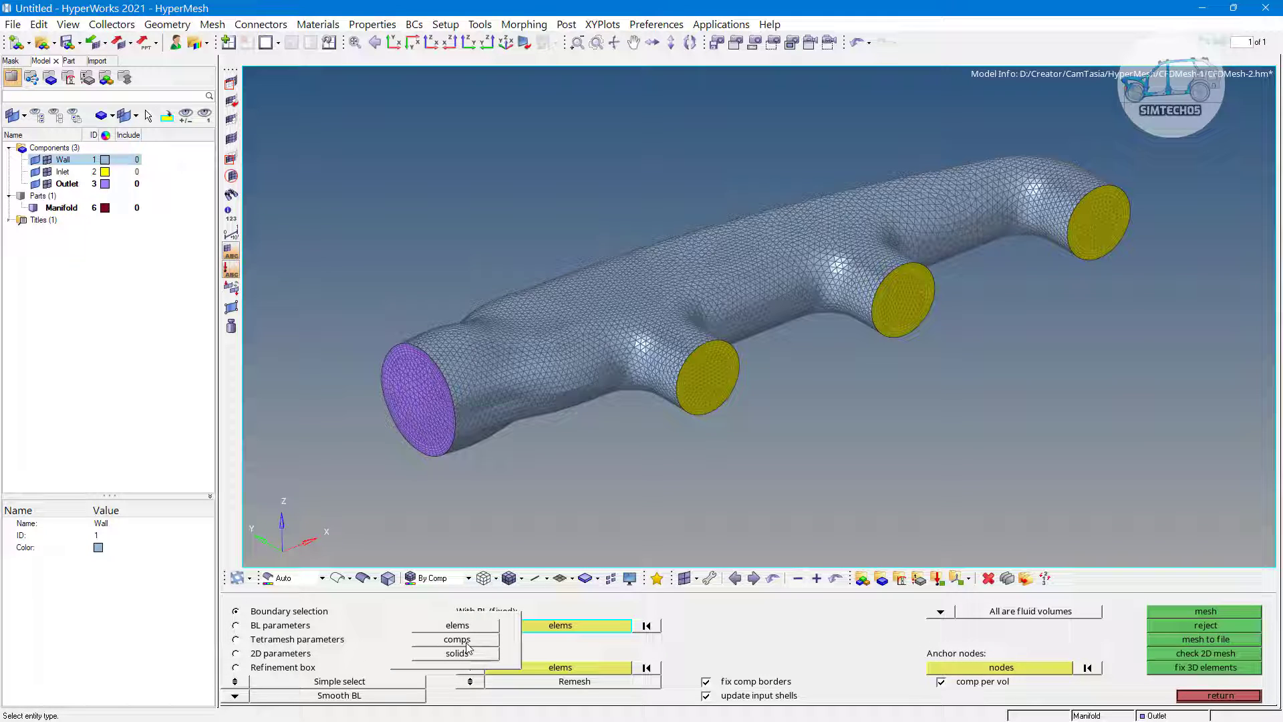
pyautogui.click(457, 639)
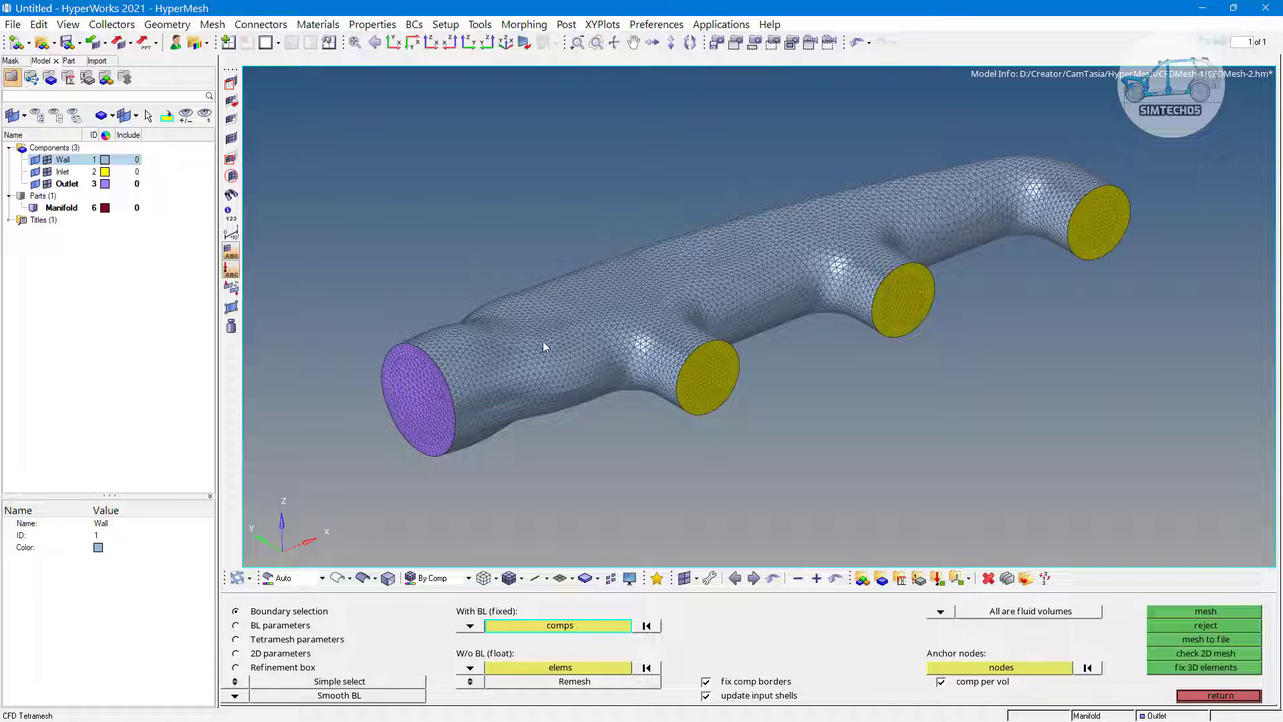
pyautogui.click(470, 667)
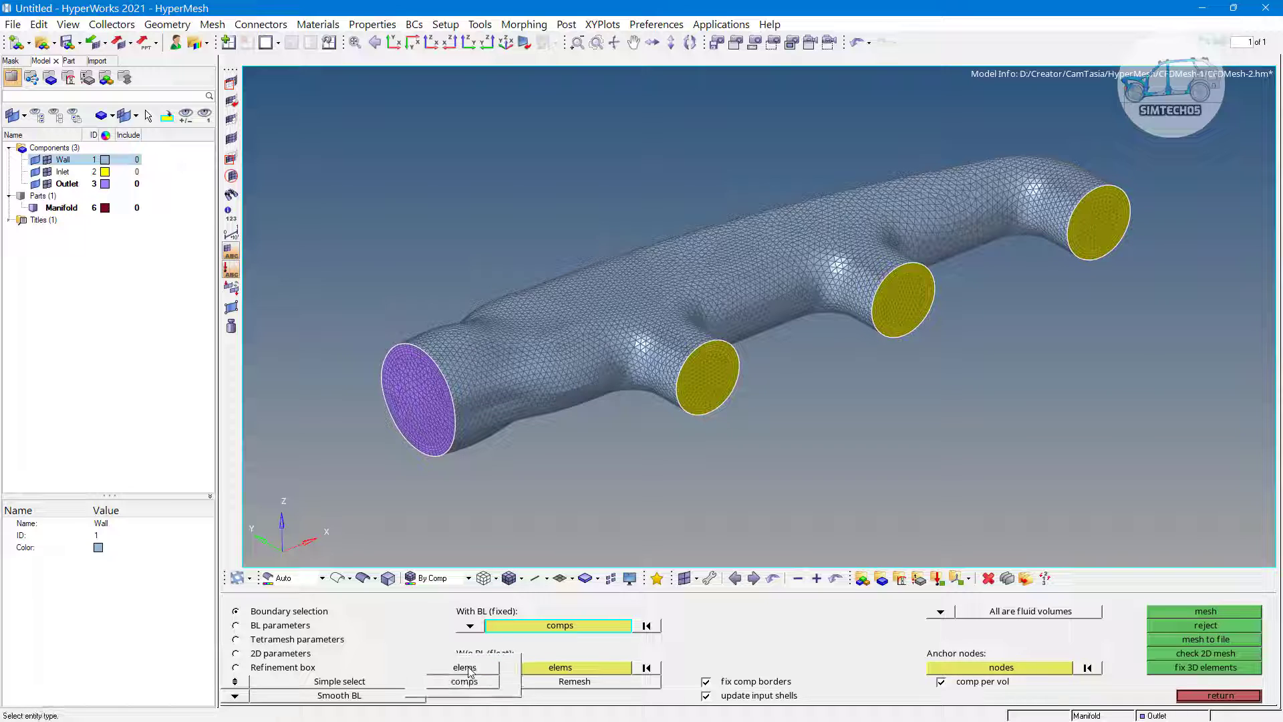
pyautogui.click(464, 681)
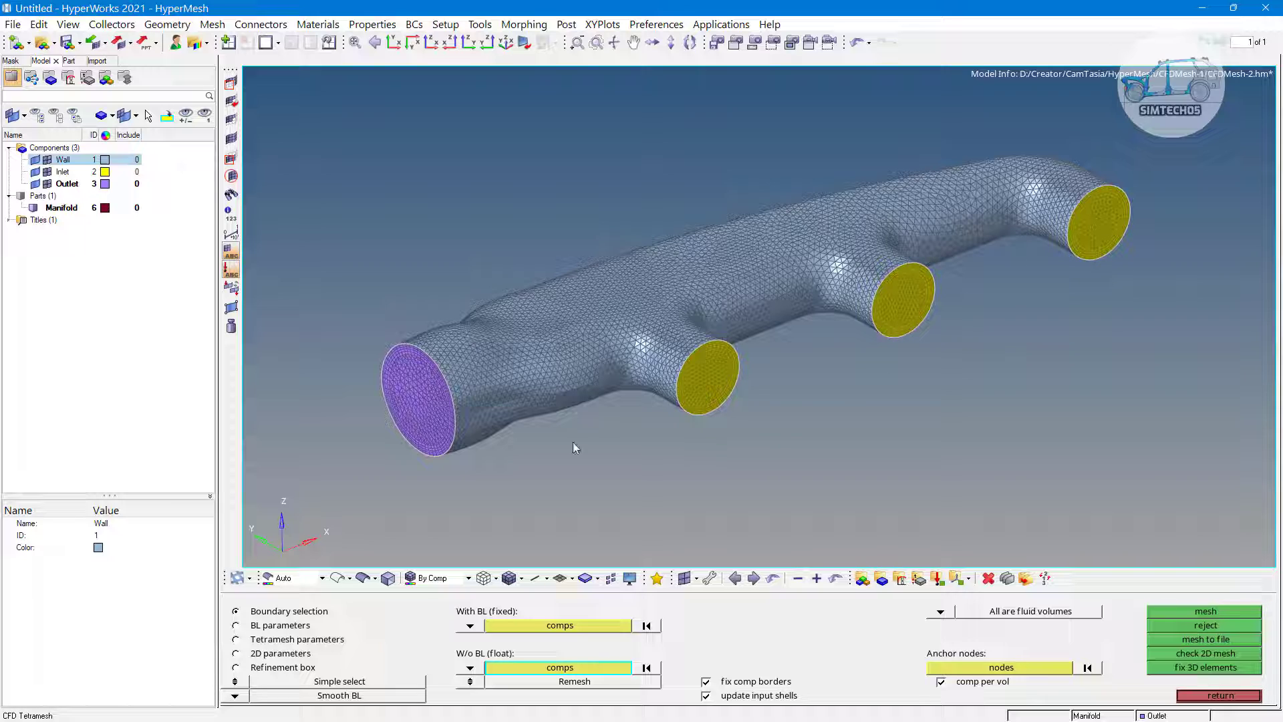
# Step: Set the boundary layer parameters to 4 layers, a first layer thickness of 0.7 and a growth rate of 1.1
pyautogui.click(282, 626)
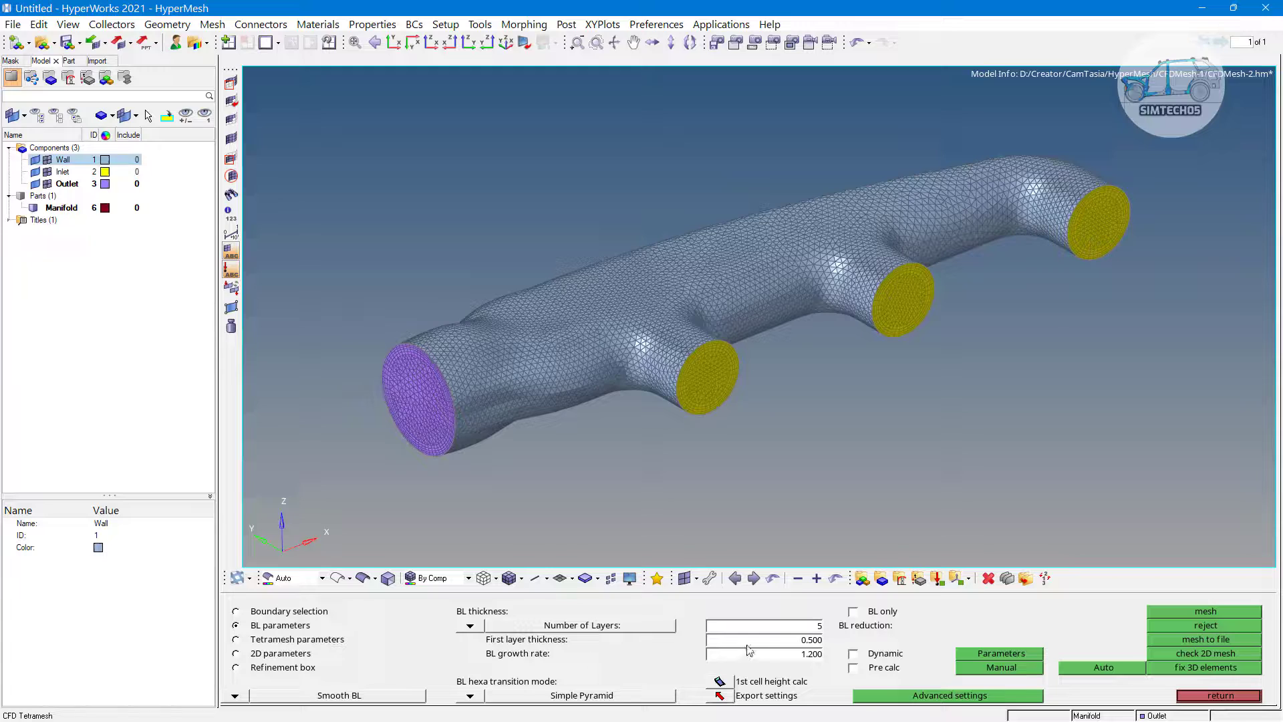
pyautogui.doubleClick(790, 627)
pyautogui.write('0.7')
pyautogui.press('Tab')
pyautogui.write('1.')
pyautogui.press('Return')
# Step: Generate the CFD tetramesh with the boundary layer settings and check the layers at the outlet face
pyautogui.keyDown('ctrl'); pyautogui.scroll(4, 429, 395); pyautogui.keyUp('ctrl')
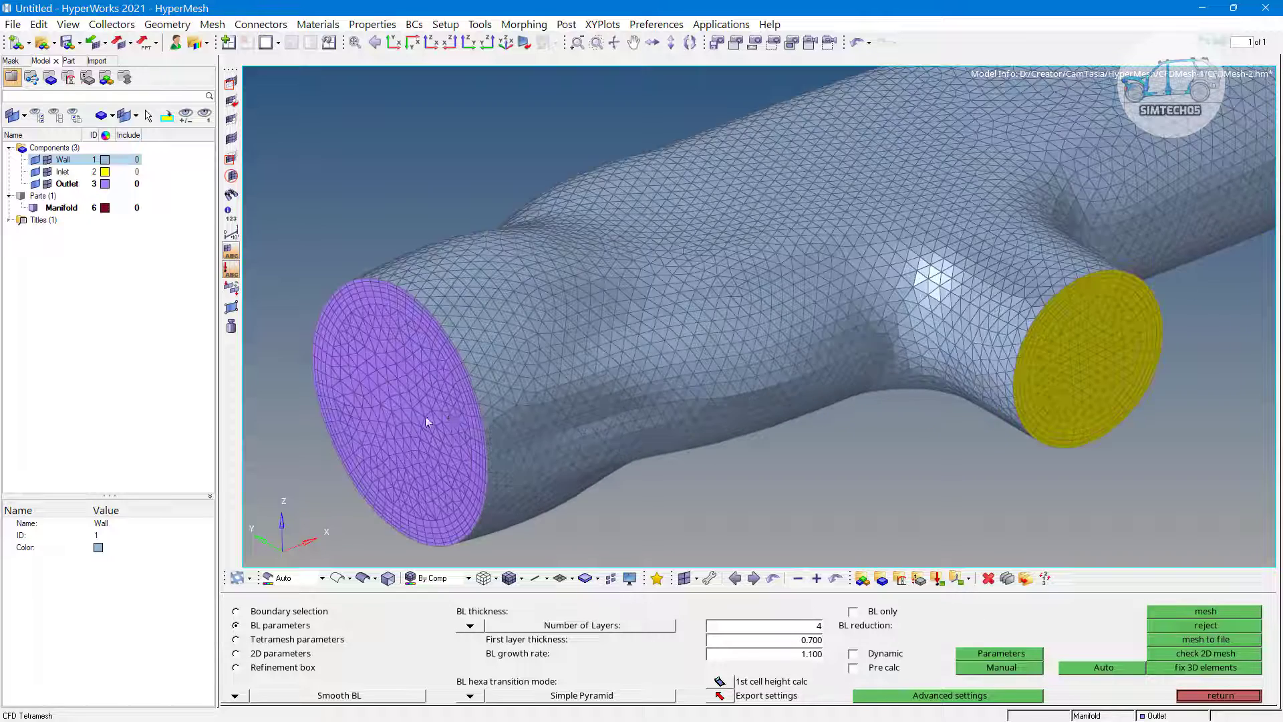
pyautogui.keyDown('ctrl'); pyautogui.moveTo(426, 419); pyautogui.dragTo(606, 368, button='right'); pyautogui.keyUp('ctrl')
pyautogui.scroll(5, 575, 414)
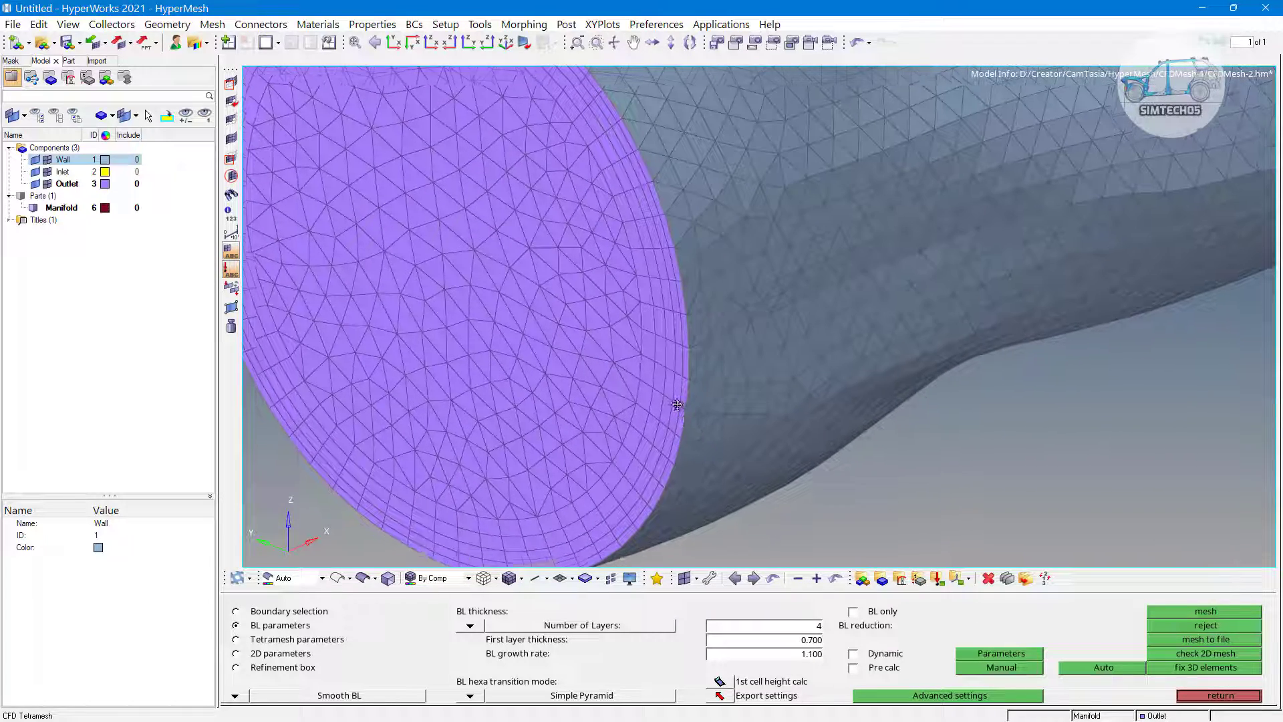
pyautogui.click(1174, 612)
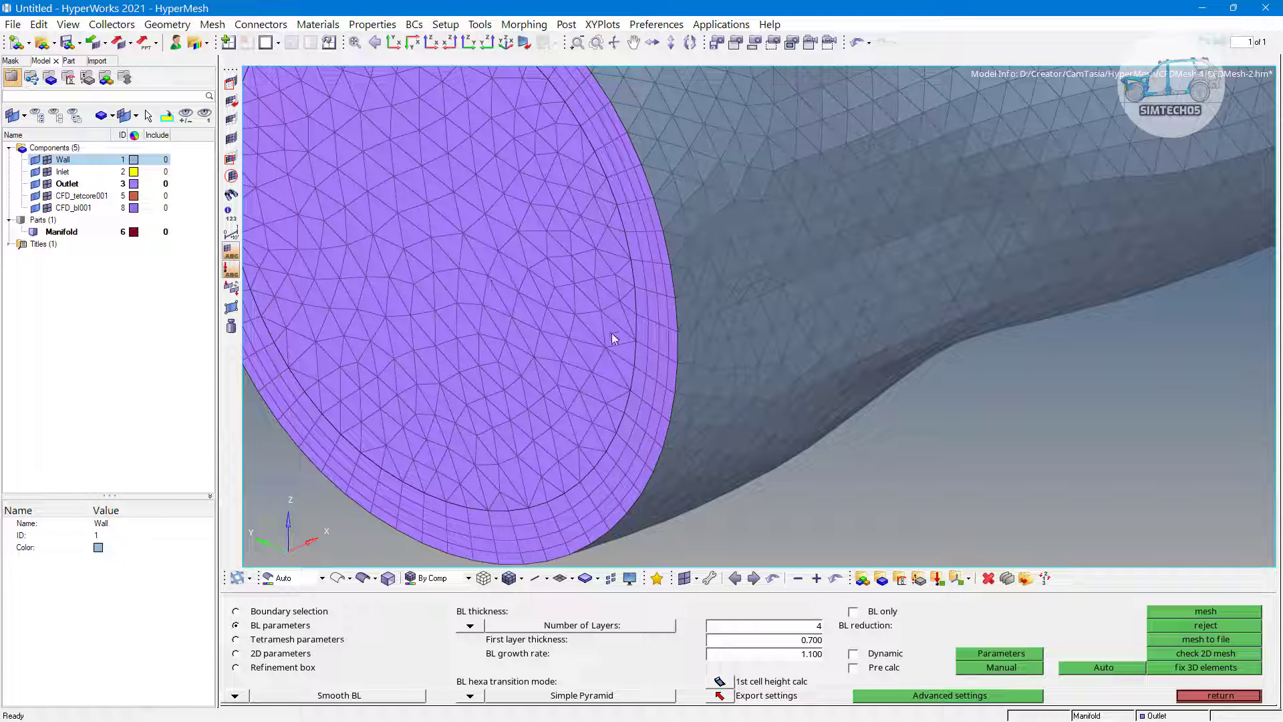
pyautogui.keyDown('ctrl'); pyautogui.scroll(-3, 616, 355); pyautogui.keyUp('ctrl')
pyautogui.keyDown('ctrl'); pyautogui.moveTo(616, 355); pyautogui.dragTo(548, 425, button='right'); pyautogui.keyUp('ctrl')
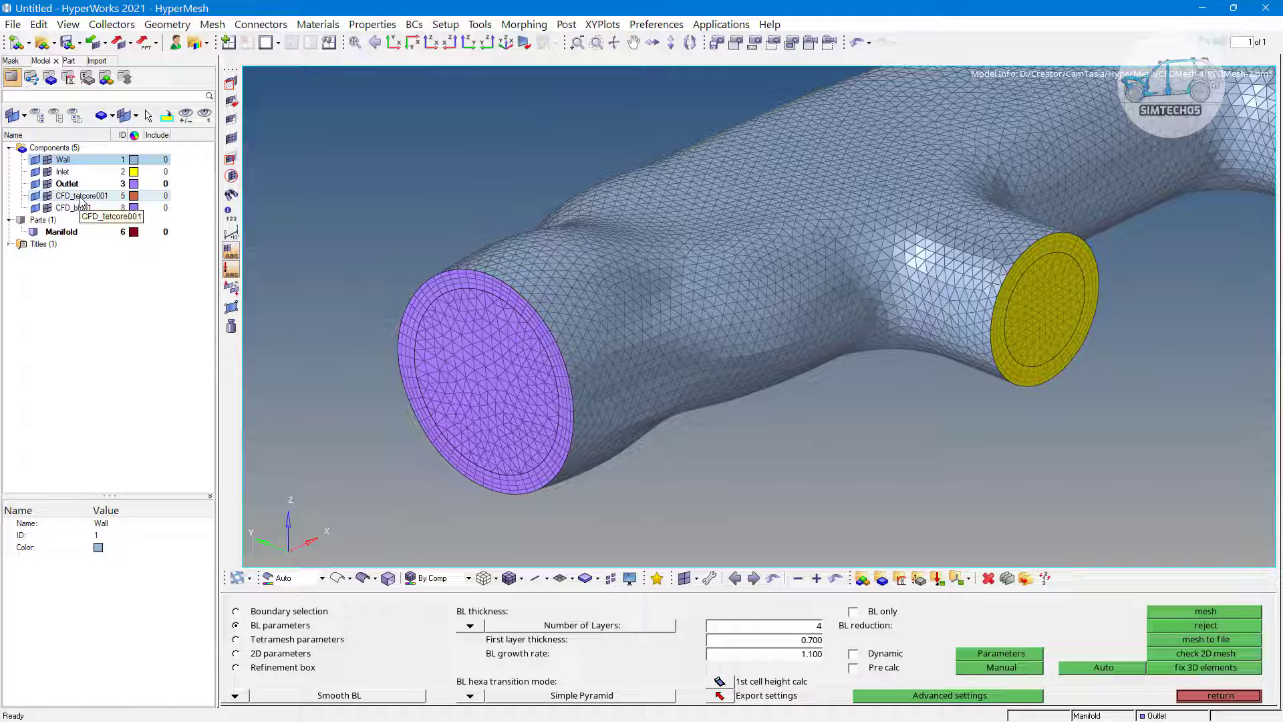
# Step: Mask the elements in the lower half of the XZ view to expose a lengthwise section through the manifold
pyautogui.click(431, 42)
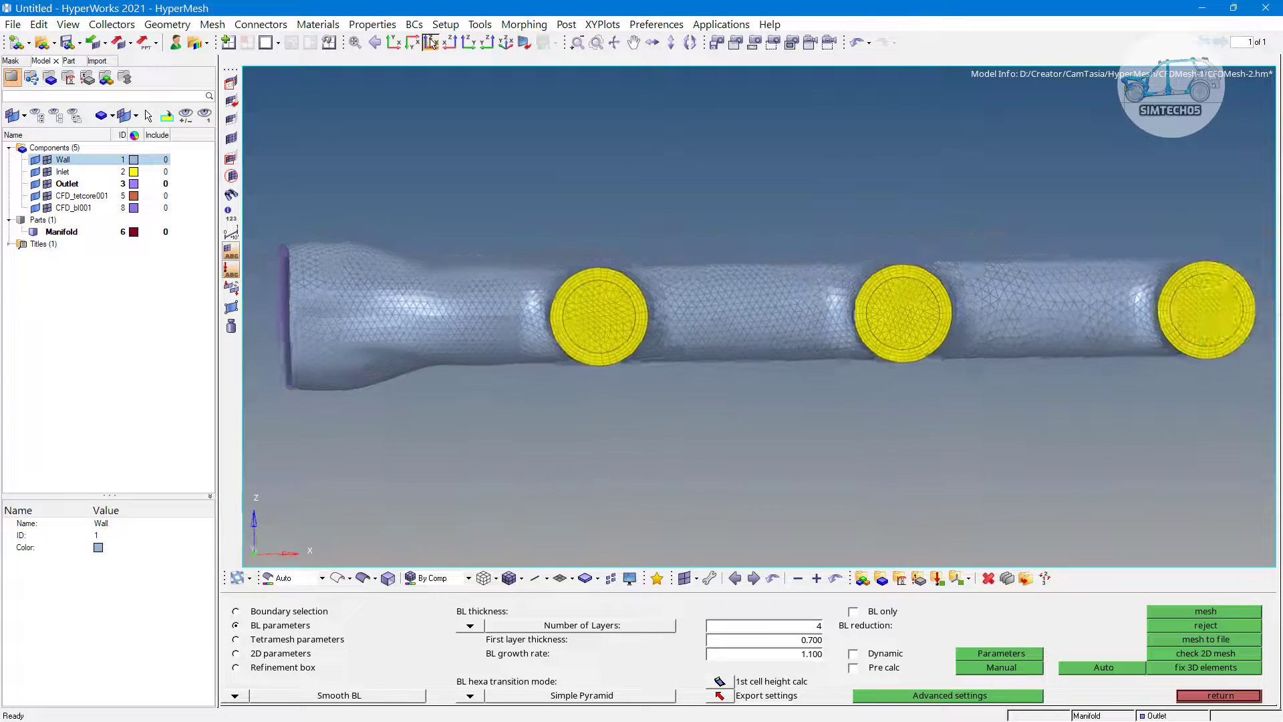
pyautogui.click(530, 190)
pyautogui.press('F5')
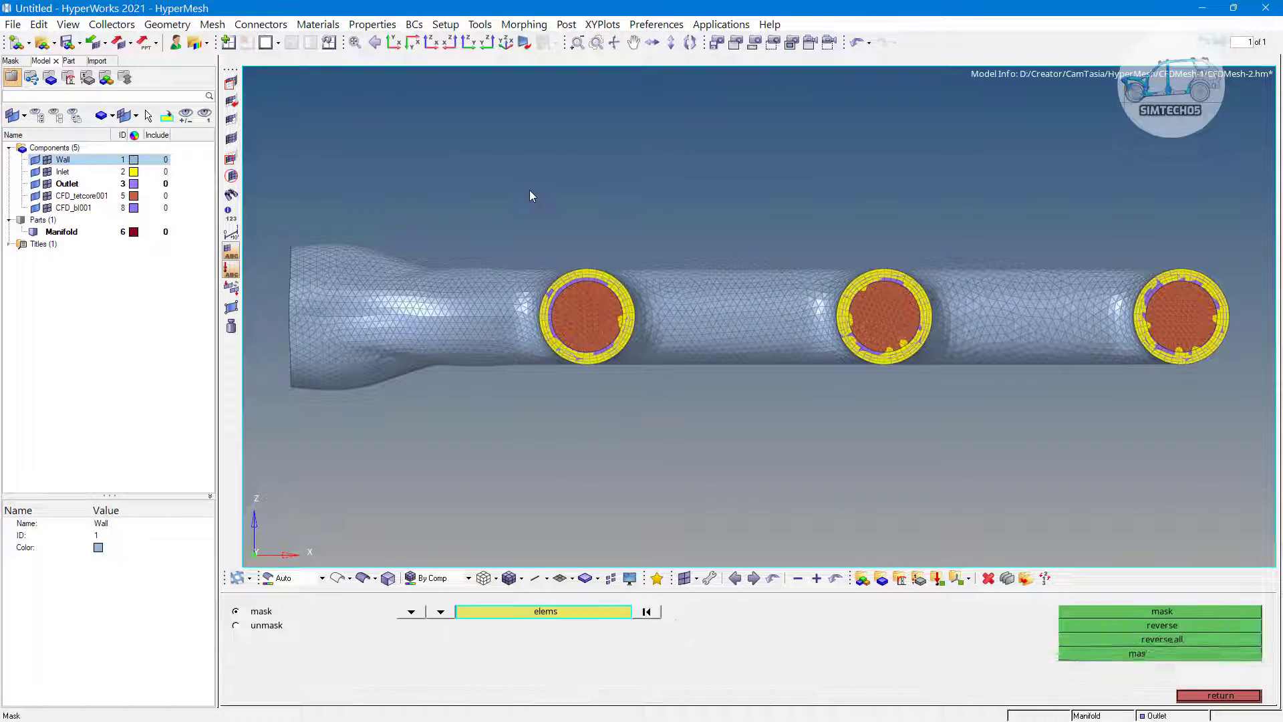
pyautogui.scroll(-2, 603, 259)
pyautogui.keyDown('shift'); pyautogui.moveTo(373, 302); pyautogui.dragTo(1069, 411); pyautogui.keyUp('shift')
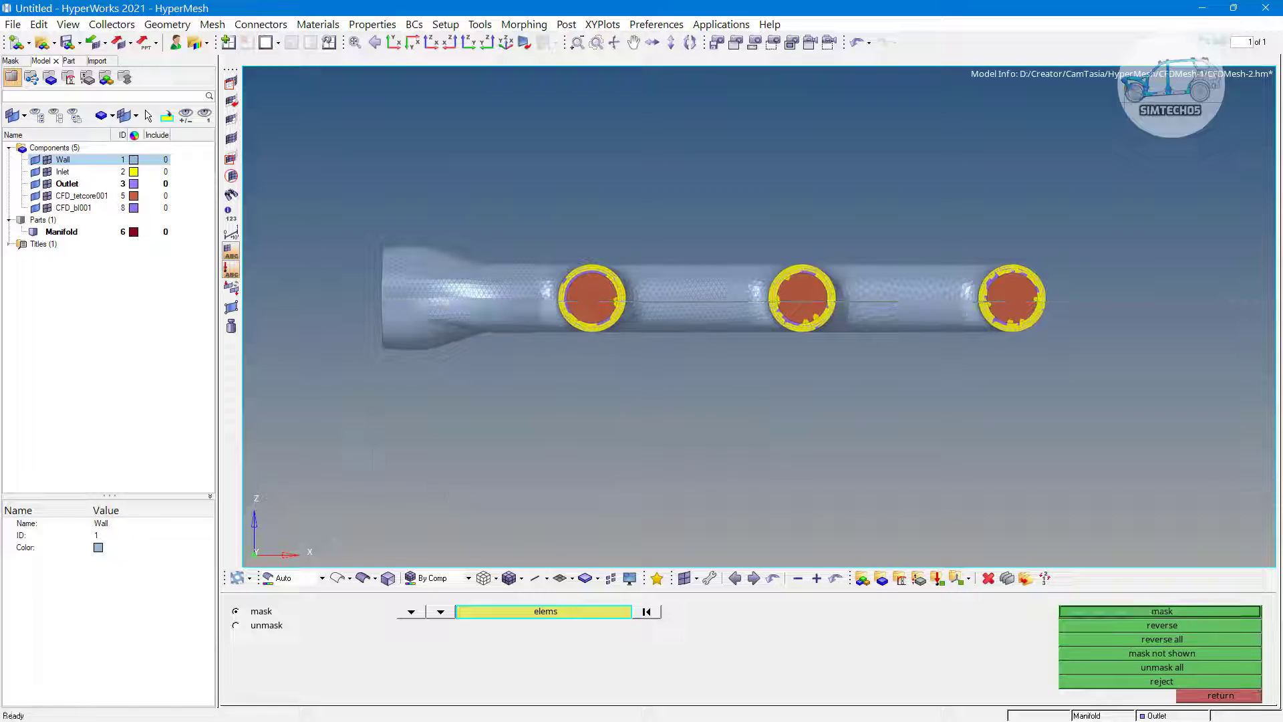
# Step: Examine the boundary layers and tetra core in the cross-section at the first inlet branch
pyautogui.middleClick(792, 418)
pyautogui.keyDown('ctrl'); pyautogui.moveTo(792, 418); pyautogui.dragTo(586, 253); pyautogui.keyUp('ctrl')
pyautogui.scroll(5, 585, 252)
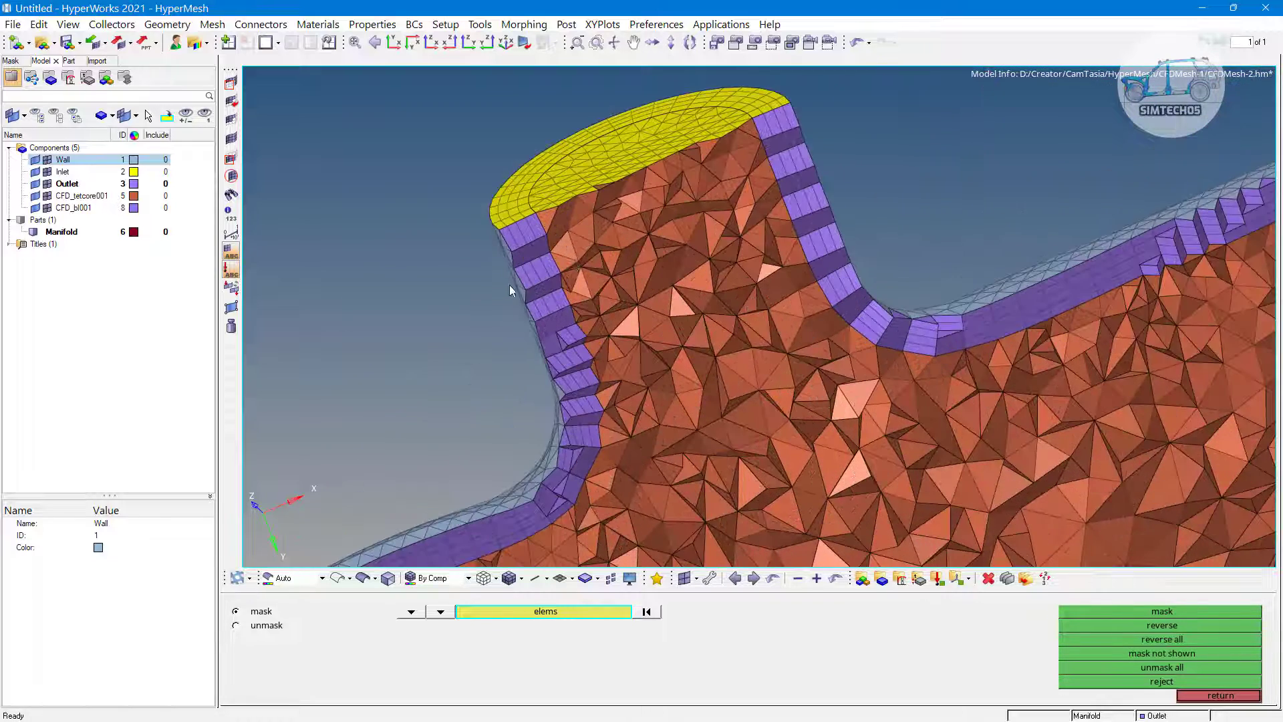
pyautogui.keyDown('ctrl'); pyautogui.moveTo(633, 383); pyautogui.dragTo(560, 298); pyautogui.keyUp('ctrl')
pyautogui.scroll(5, 560, 298)
pyautogui.keyDown('ctrl'); pyautogui.moveTo(606, 240); pyautogui.dragTo(596, 316, button='right'); pyautogui.keyUp('ctrl')
pyautogui.keyDown('ctrl'); pyautogui.moveTo(561, 300); pyautogui.dragTo(551, 312); pyautogui.keyUp('ctrl')
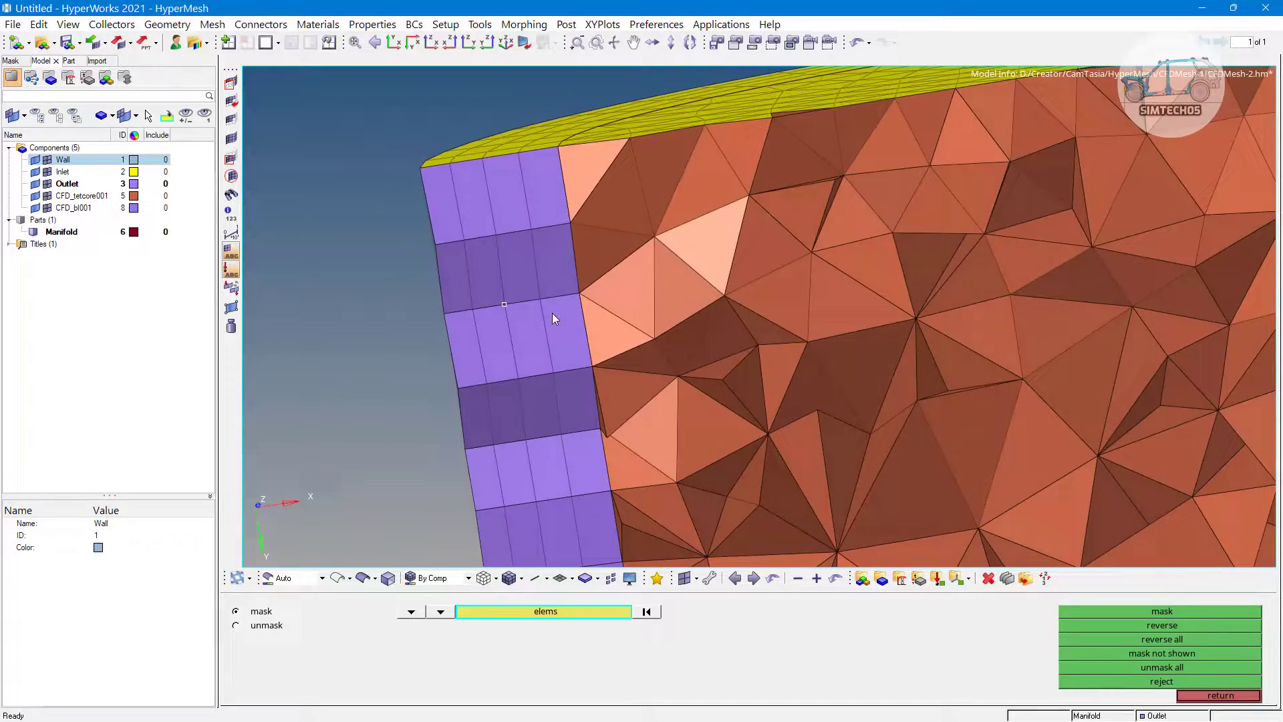
# Step: Examine the boundary layers and tetra core along the full lengthwise section and close up at the cut edge of the wall
pyautogui.keyDown('ctrl'); pyautogui.middleClick(553, 259); pyautogui.keyUp('ctrl')
pyautogui.keyDown('ctrl'); pyautogui.moveTo(555, 264); pyautogui.dragTo(637, 431); pyautogui.keyUp('ctrl')
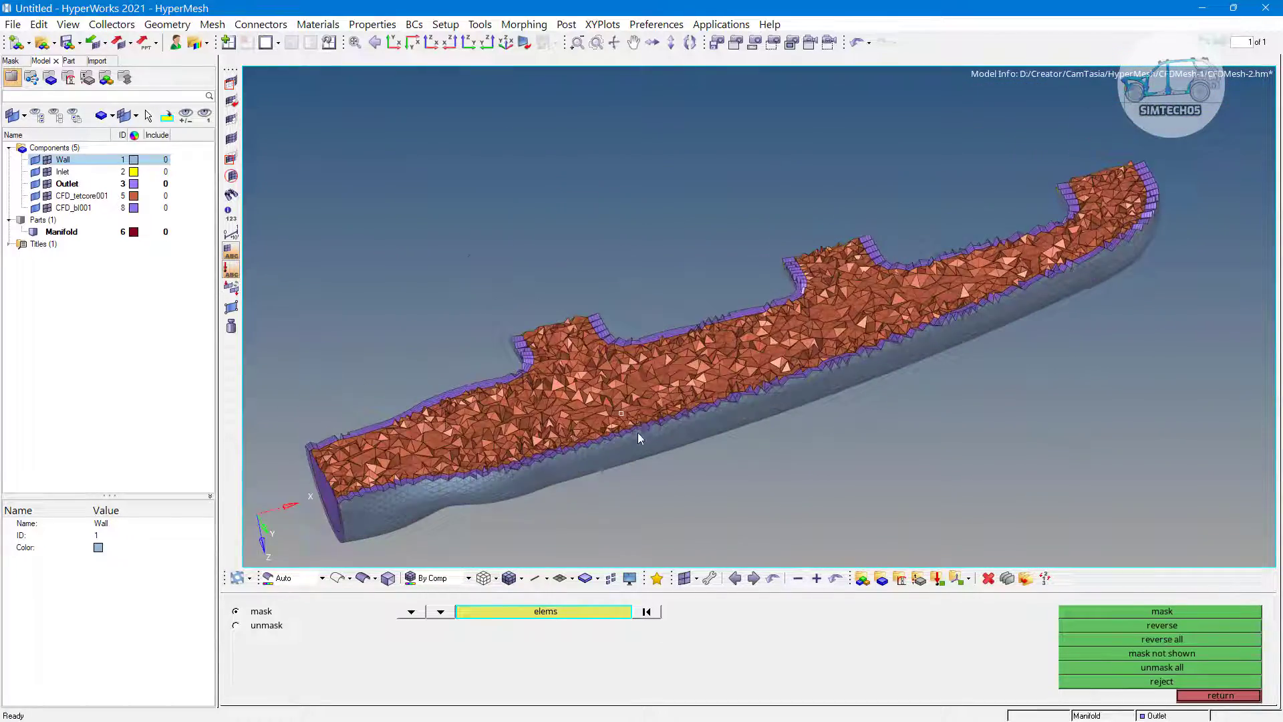
pyautogui.scroll(5, 640, 417)
pyautogui.scroll(6, 644, 428)
pyautogui.keyDown('ctrl'); pyautogui.moveTo(653, 423); pyautogui.dragTo(619, 351, button='right'); pyautogui.keyUp('ctrl')
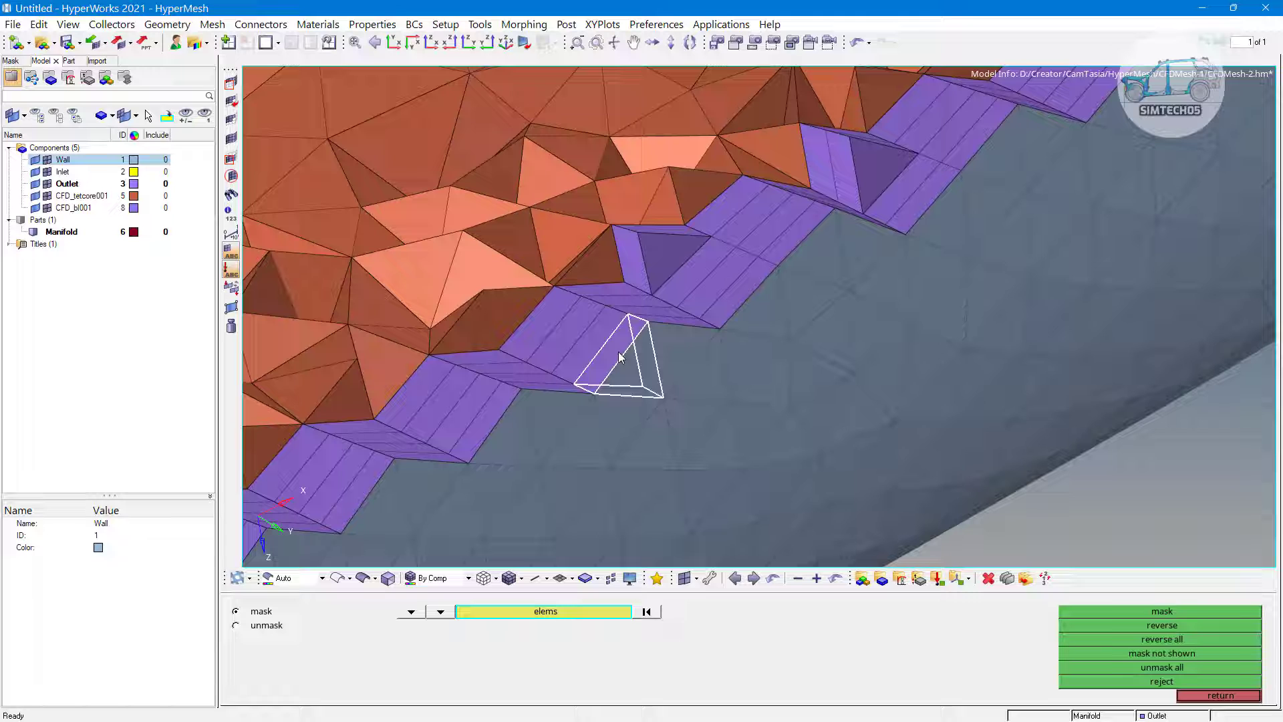
pyautogui.click(618, 351)
pyautogui.middleClick(634, 340)
pyautogui.press('f')
pyautogui.press('Escape')
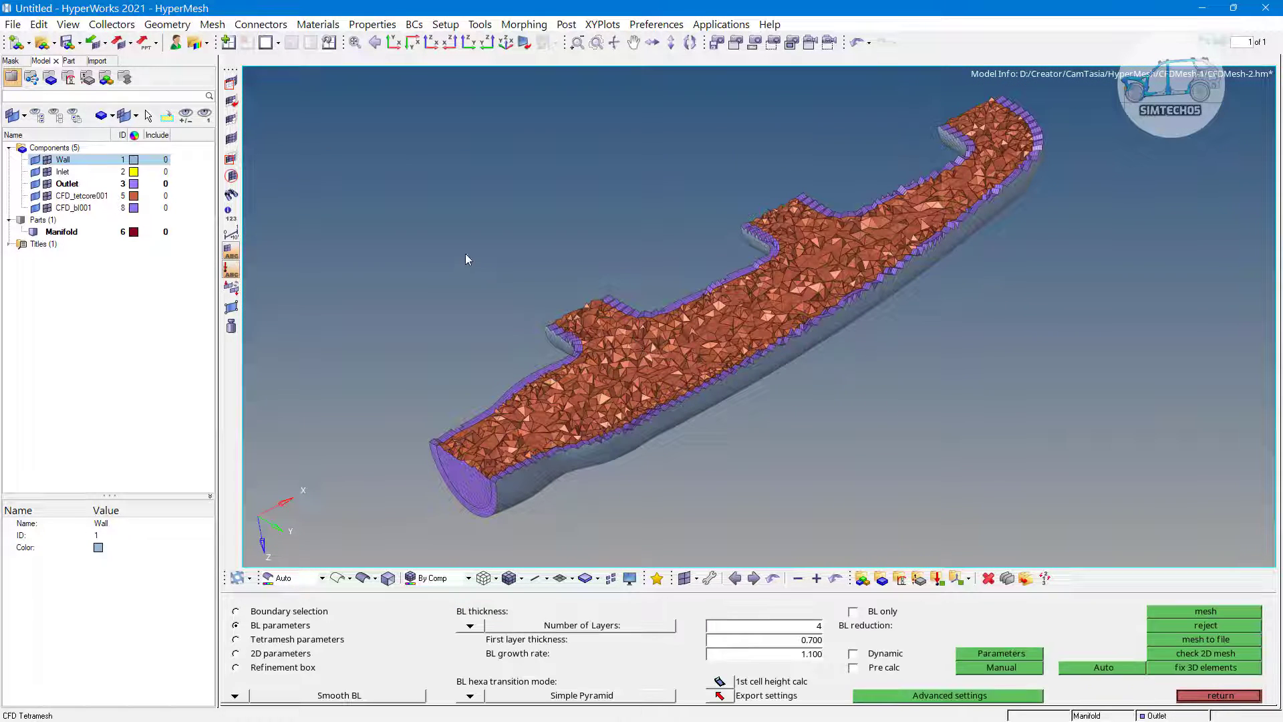
# Step: Delete the CFD_tetcore001 and CFD_bl001 components and view the remaining surface mesh in the XY plane
pyautogui.click(1220, 695)
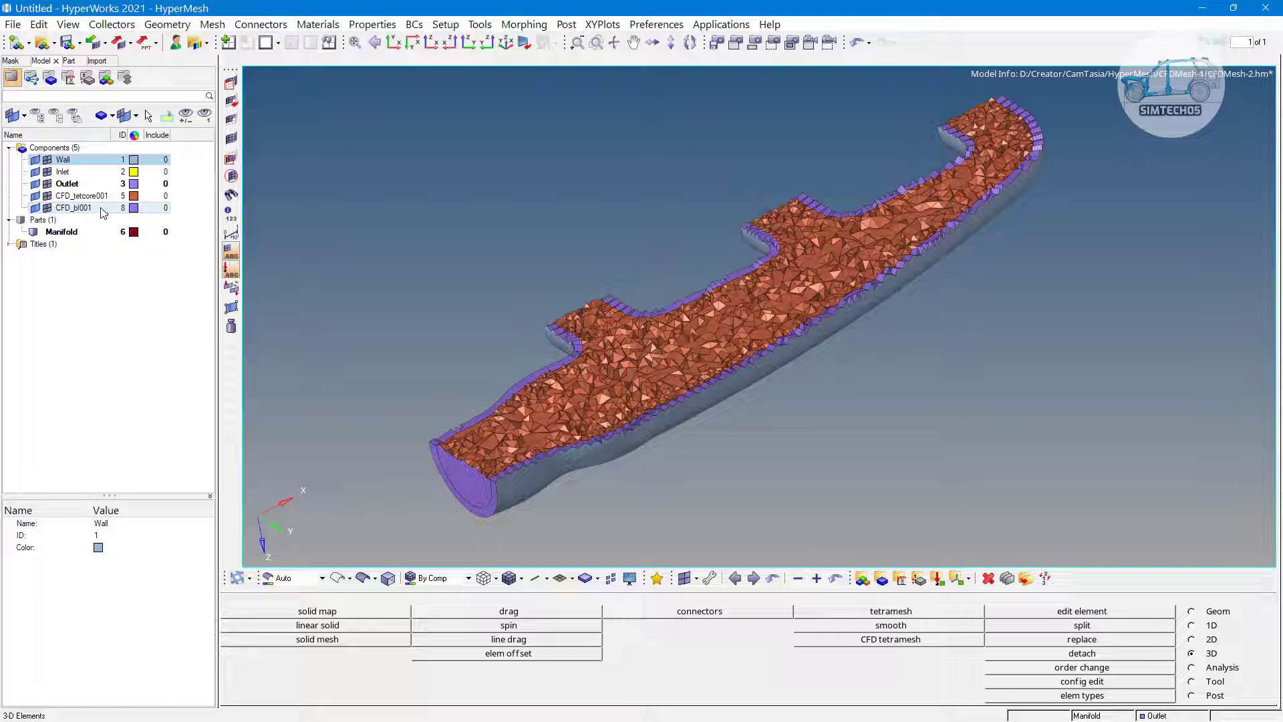
pyautogui.moveTo(103, 212); pyautogui.dragTo(95, 186)
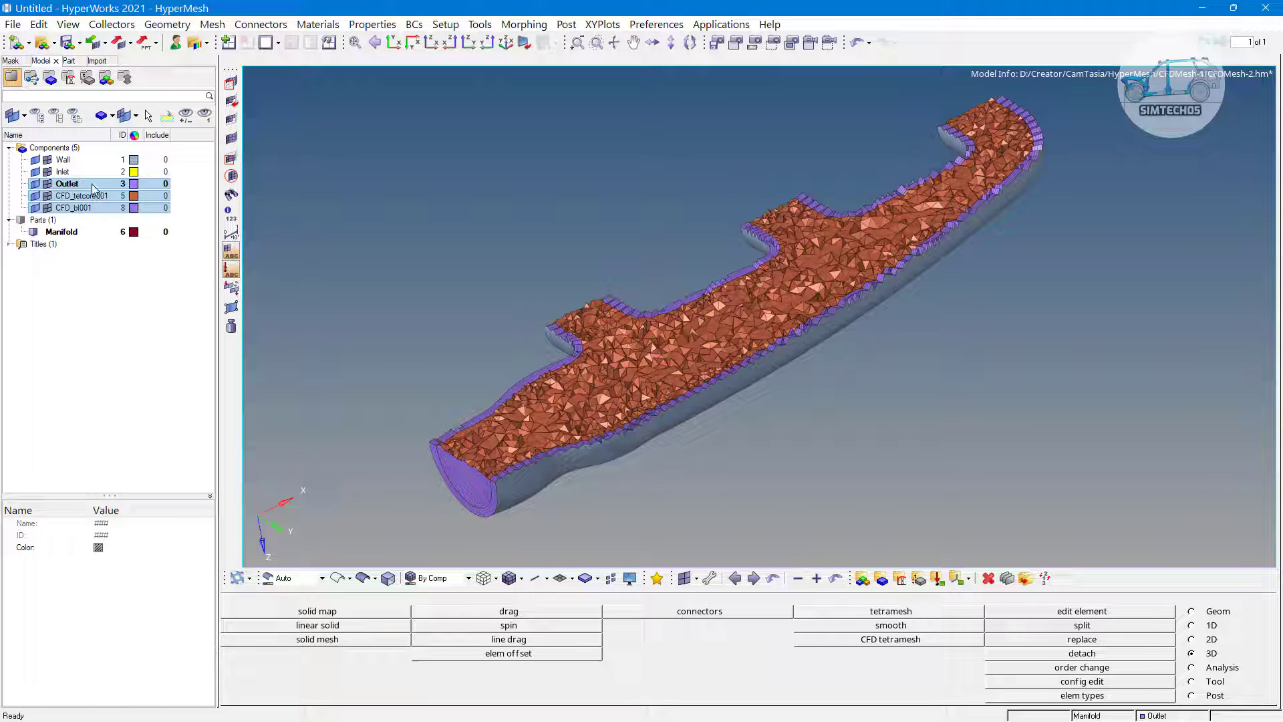
pyautogui.rightClick(97, 196)
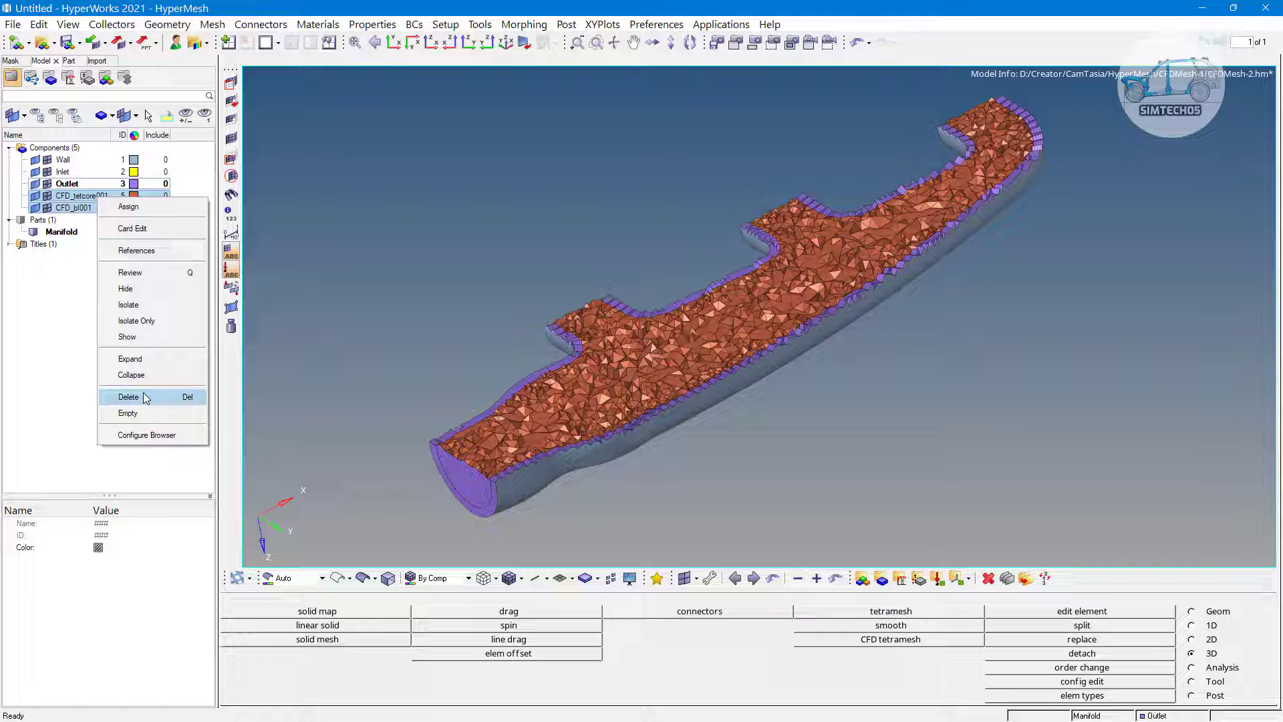
pyautogui.click(145, 397)
pyautogui.click(615, 403)
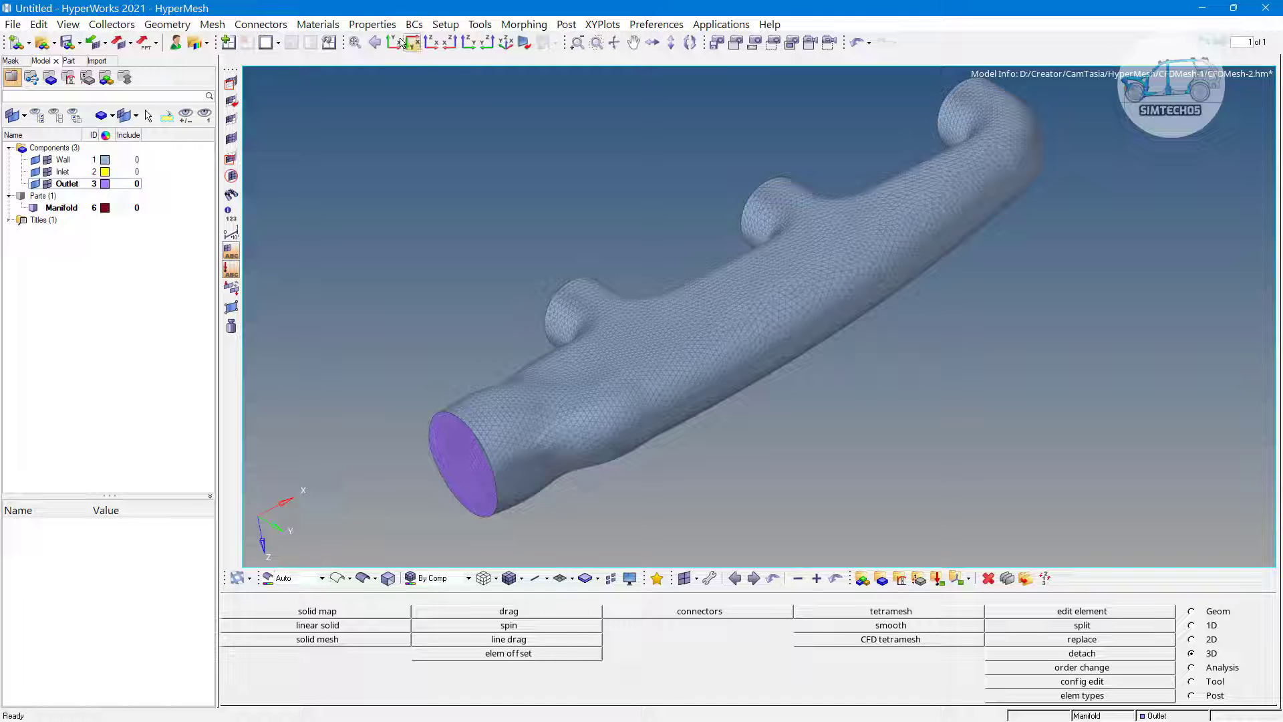
pyautogui.click(393, 42)
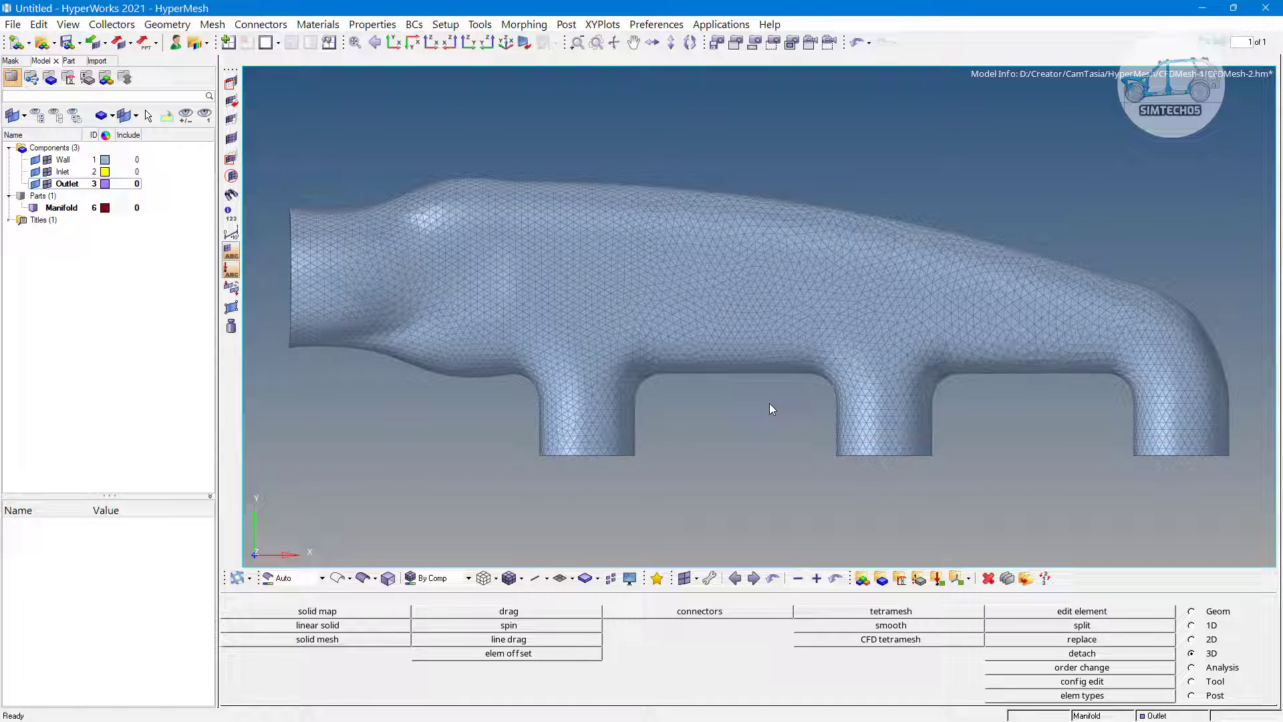
# Step: Start Automesh with elements as the entity type and select all of the manifold's surface elements
pyautogui.click(1202, 640)
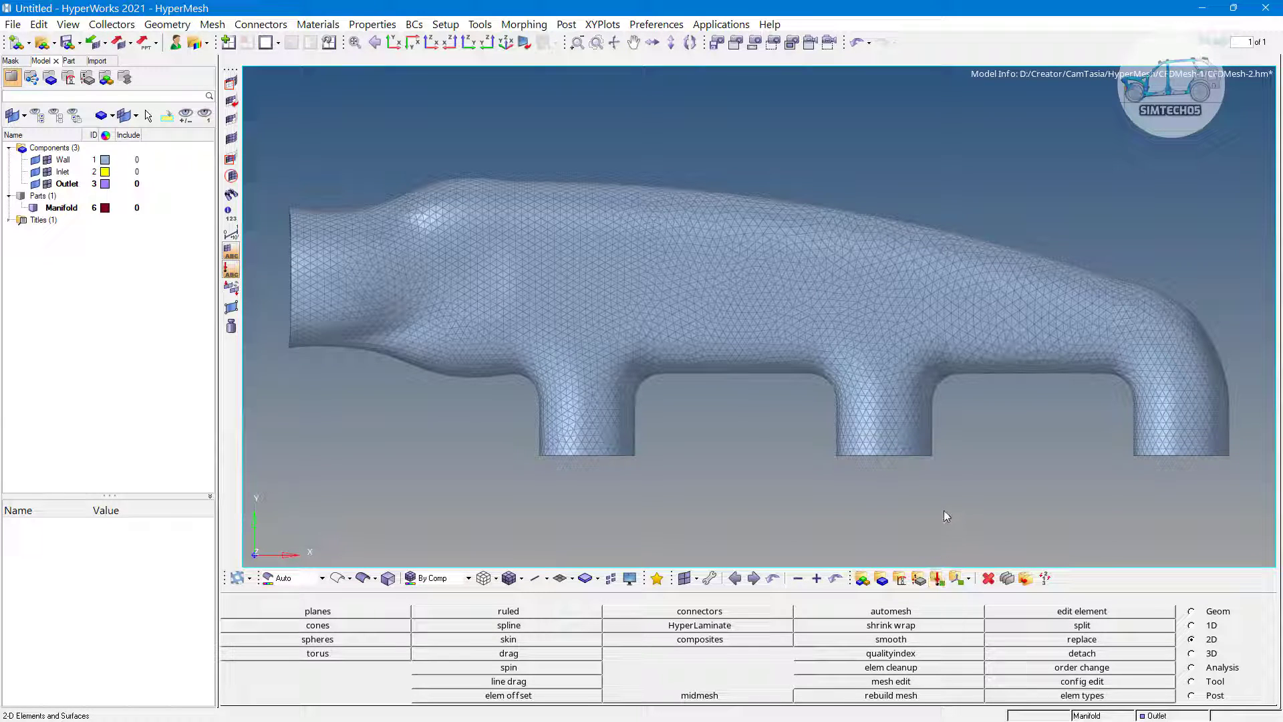
pyautogui.press('F12')
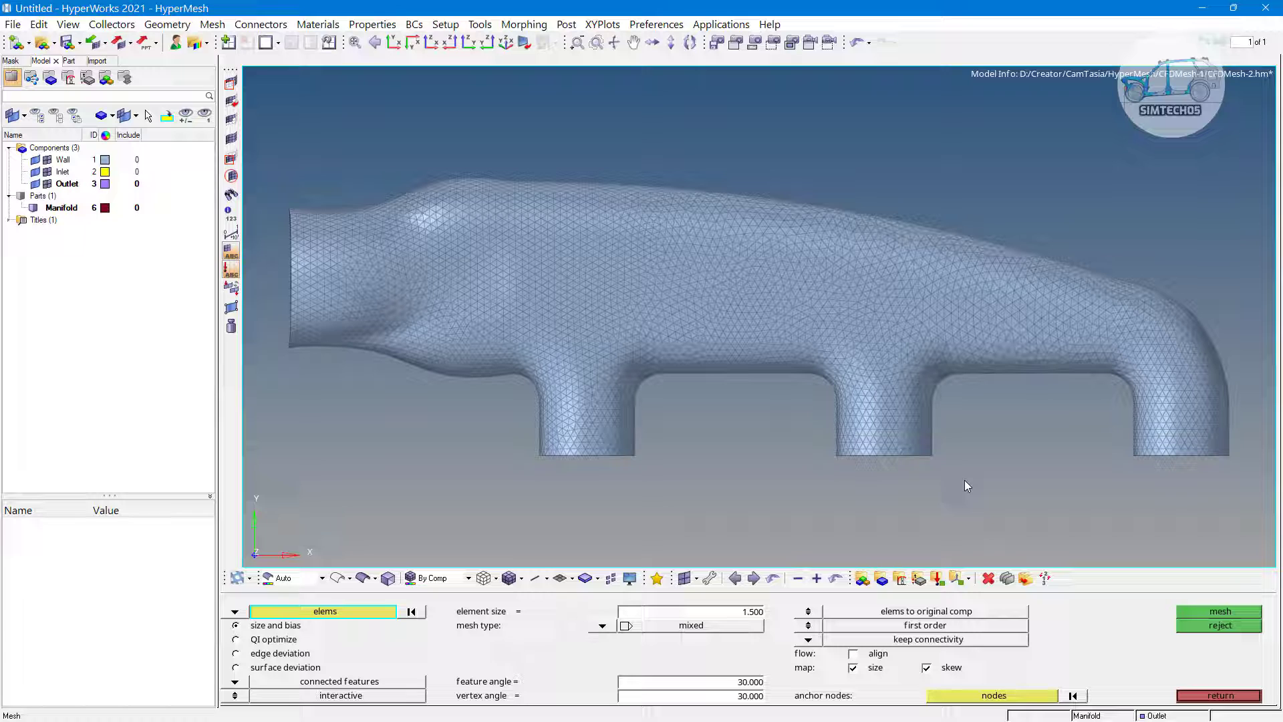
pyautogui.click(239, 612)
pyautogui.click(286, 640)
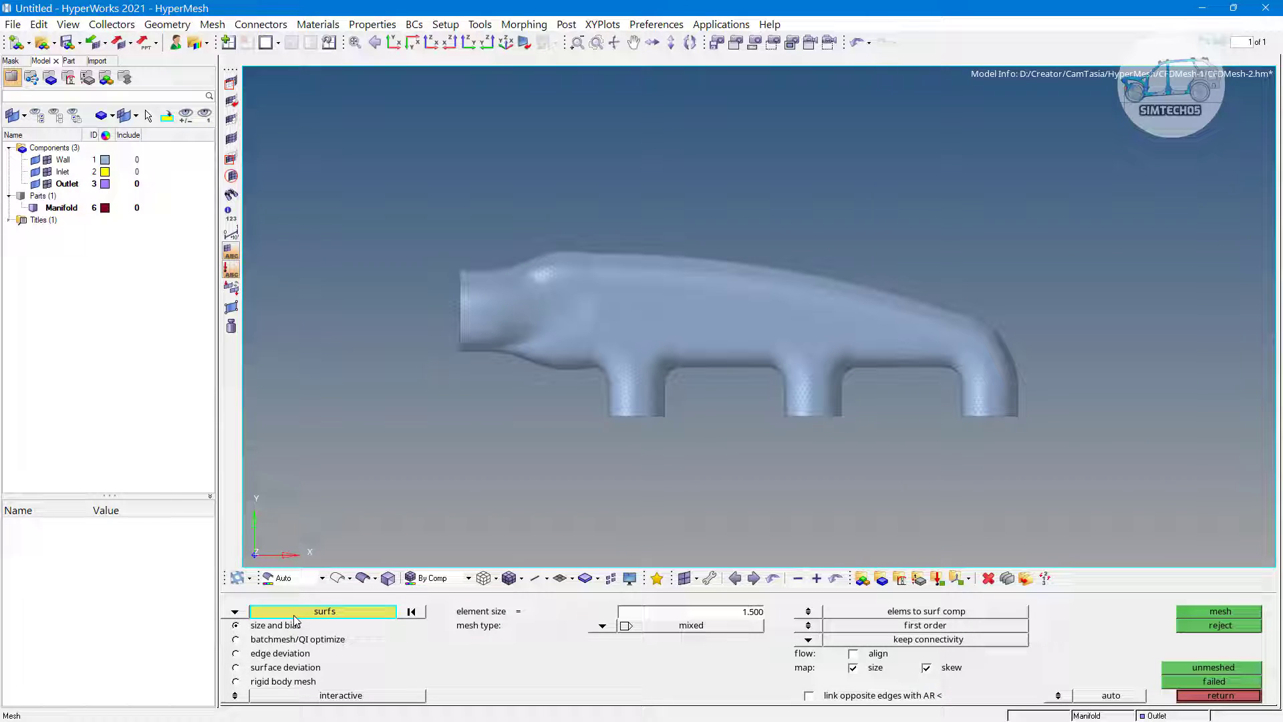
pyautogui.keyDown('ctrl'); pyautogui.moveTo(698, 461); pyautogui.dragTo(711, 304); pyautogui.keyUp('ctrl')
pyautogui.scroll(5, 710, 304)
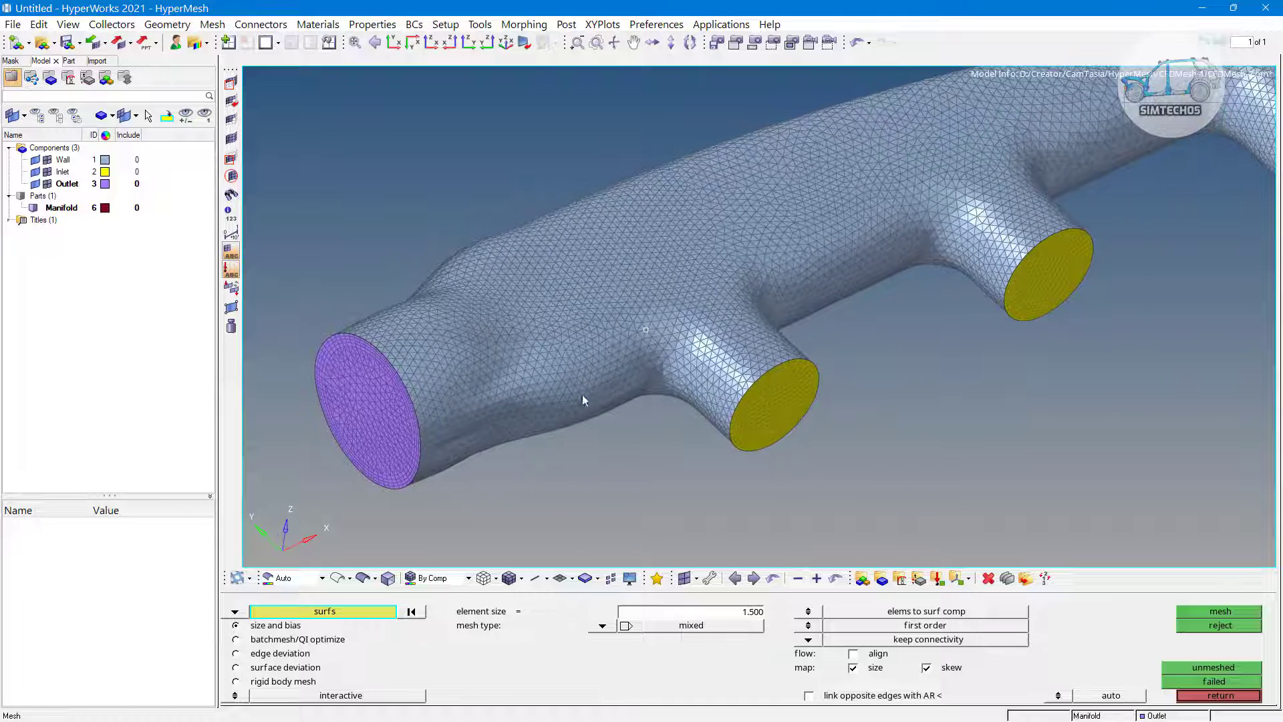
pyautogui.click(236, 614)
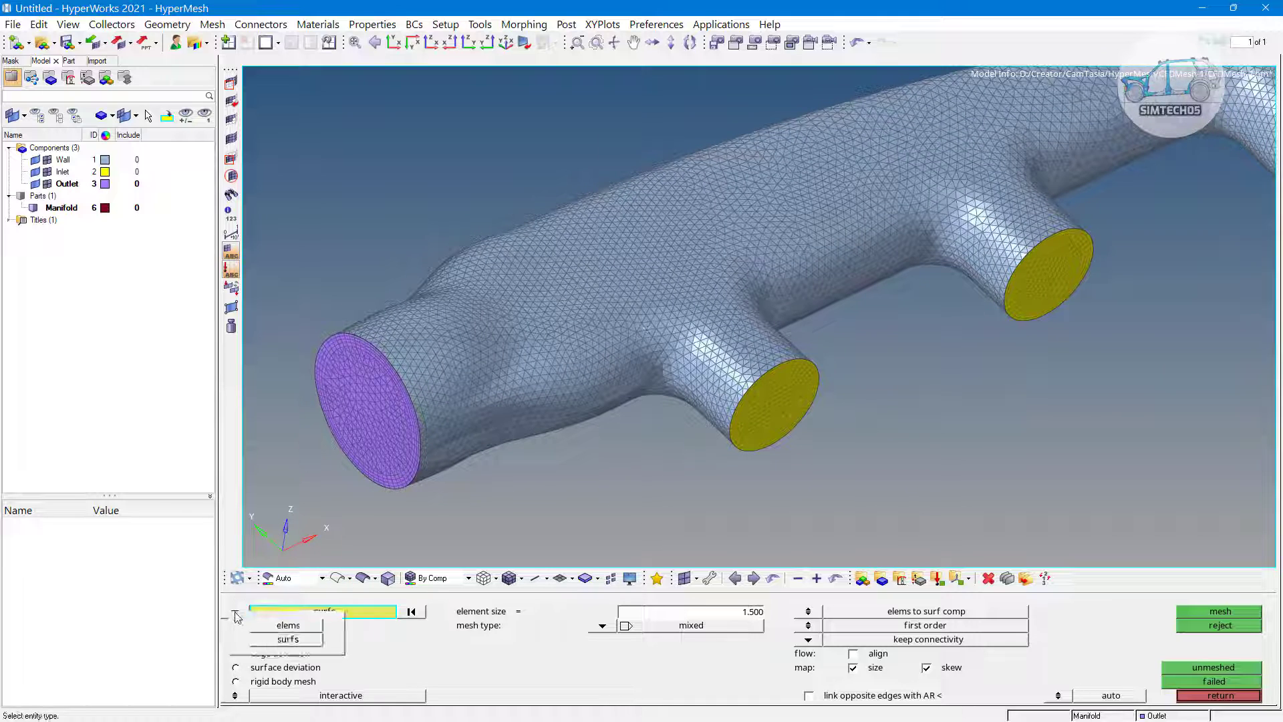
pyautogui.click(287, 626)
pyautogui.scroll(-5, 581, 374)
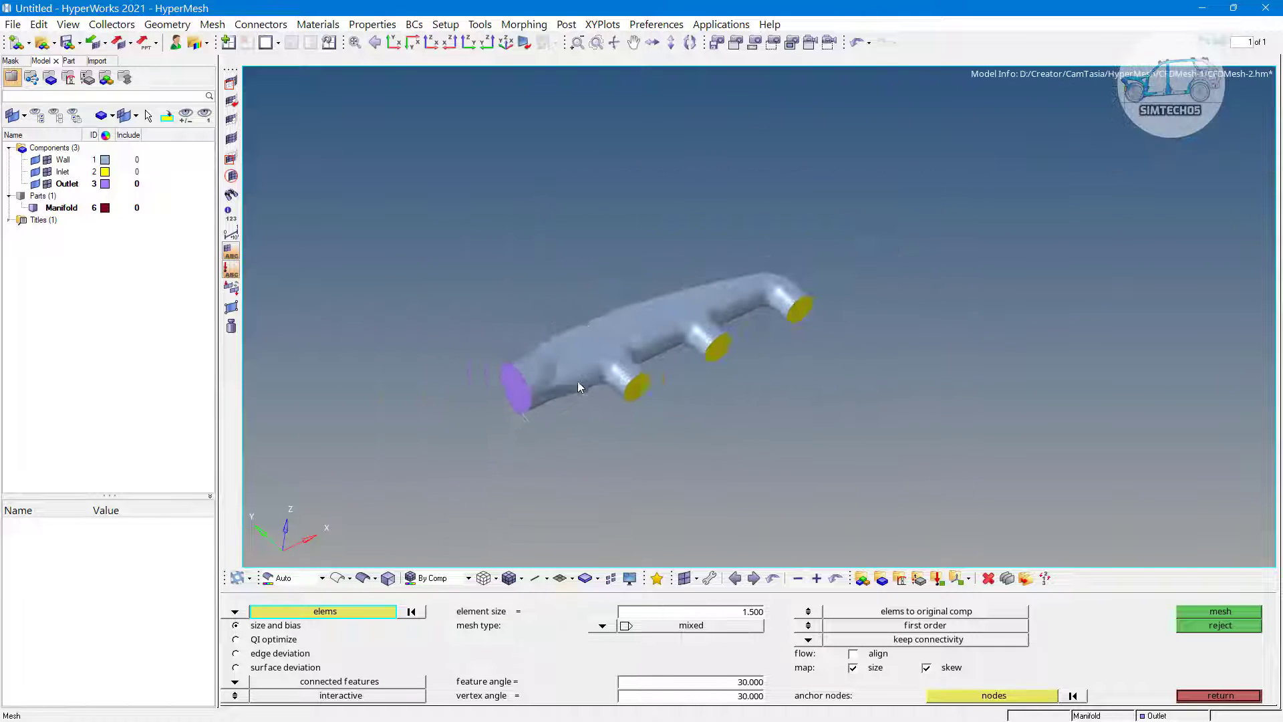
pyautogui.keyDown('shift'); pyautogui.moveTo(428, 214); pyautogui.dragTo(1214, 544); pyautogui.keyUp('shift')
pyautogui.scroll(6, 500, 361)
pyautogui.keyDown('ctrl'); pyautogui.moveTo(668, 498); pyautogui.dragTo(651, 476, button='right'); pyautogui.keyUp('ctrl')
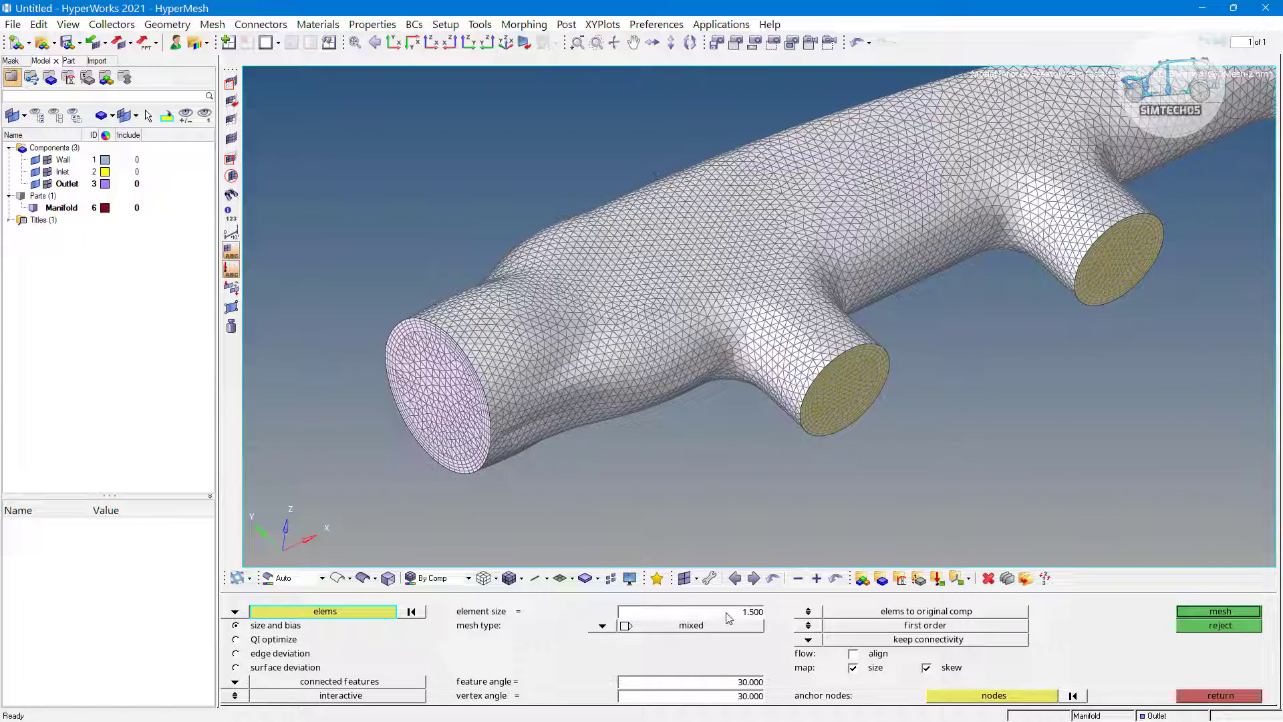
# Step: Measure the distance between two adjacent nodes on the wall mesh near the first inlet branch
pyautogui.scroll(10, 671, 379)
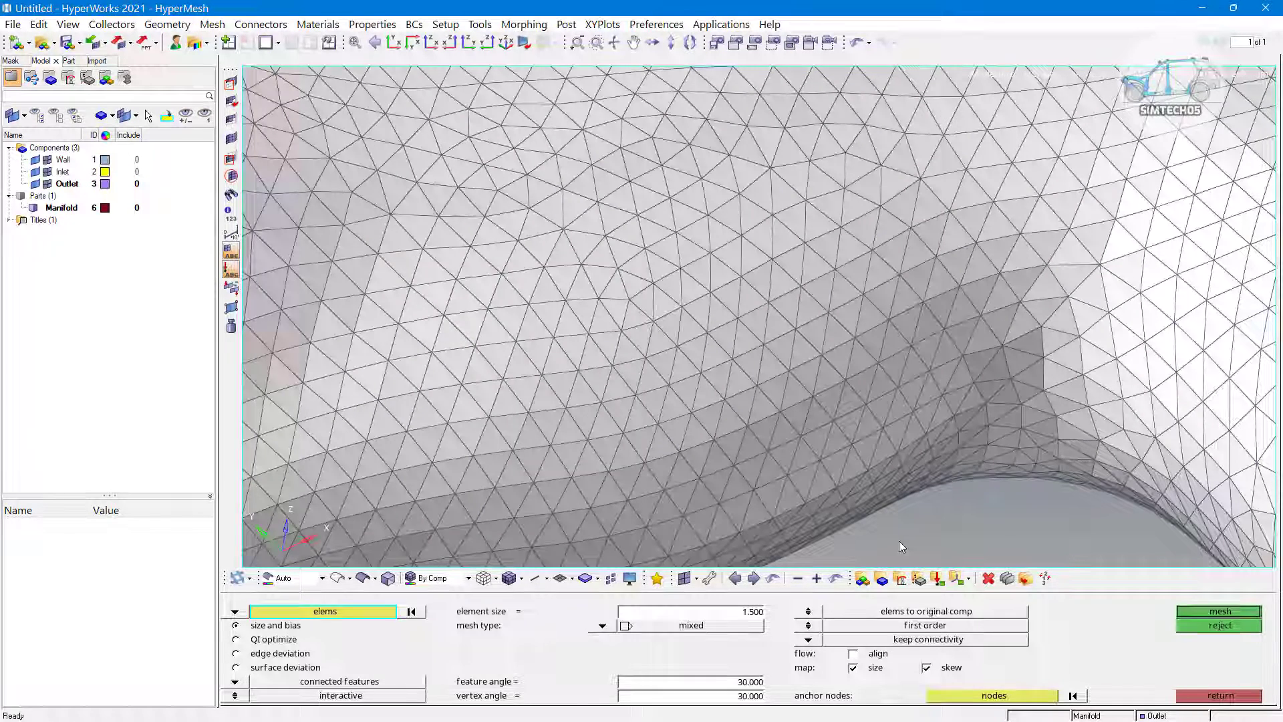
pyautogui.press('F4')
pyautogui.scroll(3, 620, 399)
pyautogui.click(585, 400)
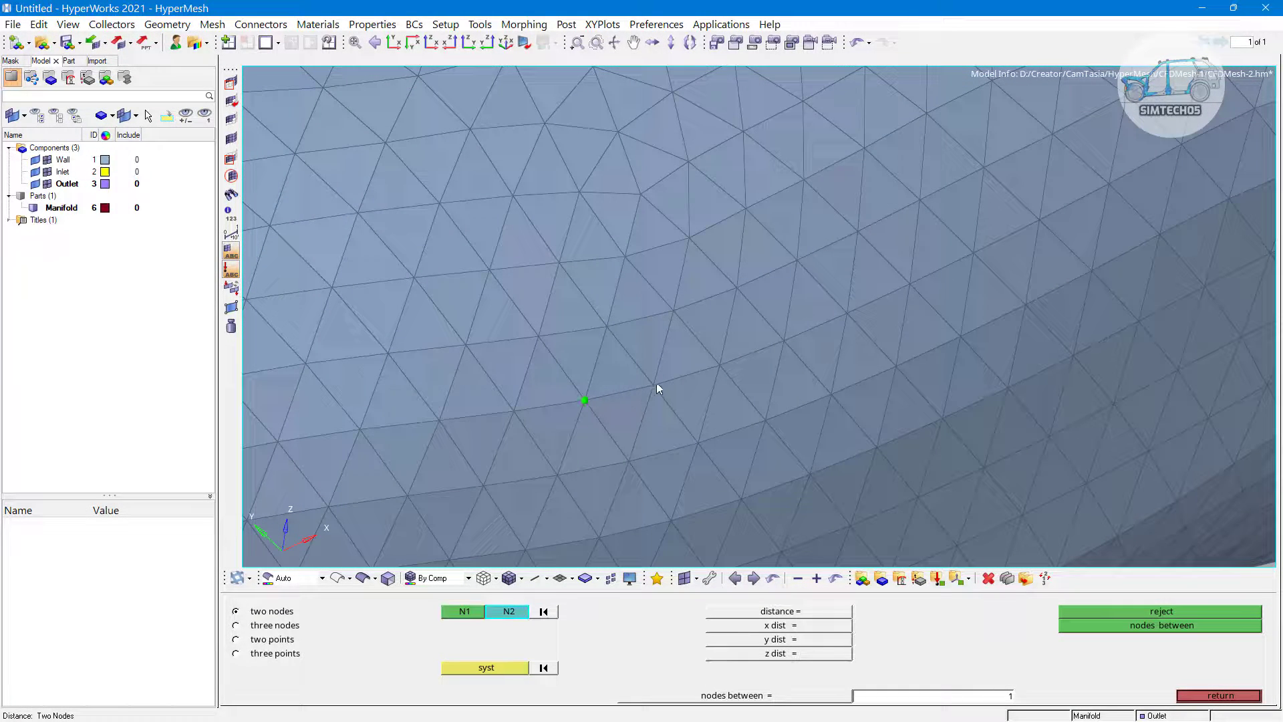
pyautogui.click(653, 386)
# Step: Remesh the selected elements with element size 2.000 and mixed mesh type, keeping the elements in their original components
pyautogui.press('F12')
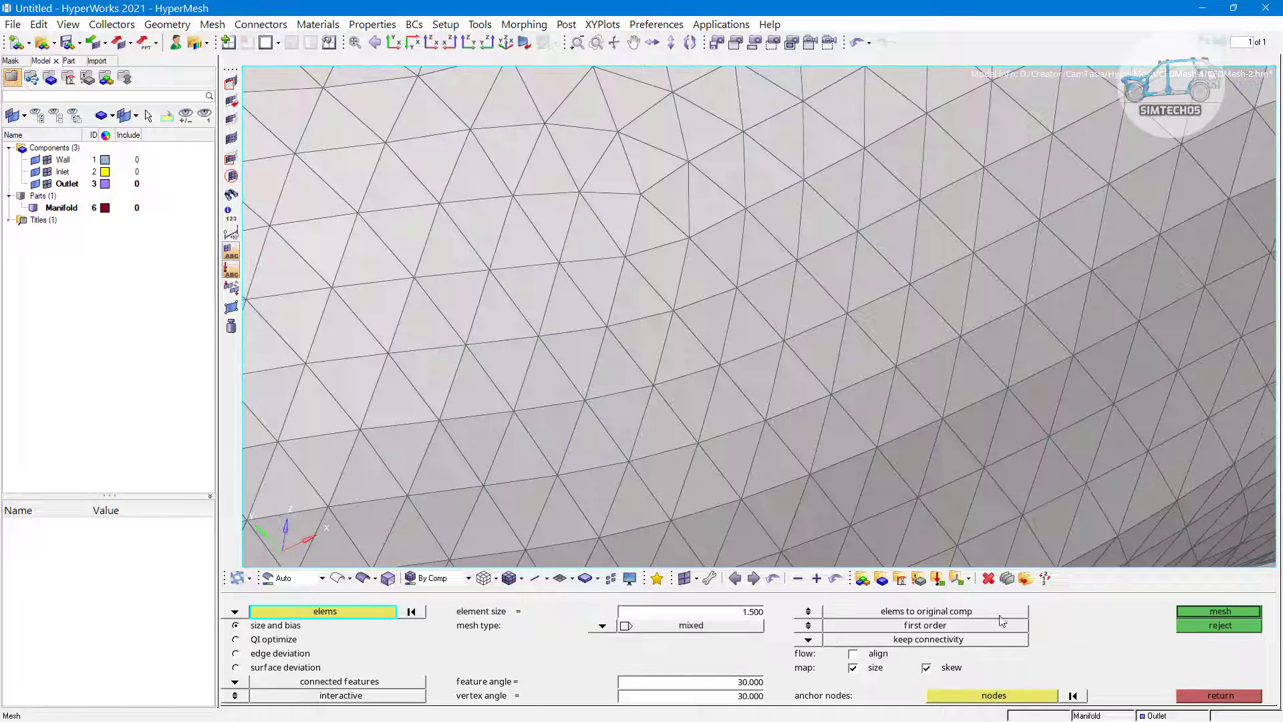
pyautogui.click(746, 613)
pyautogui.write('2.000')
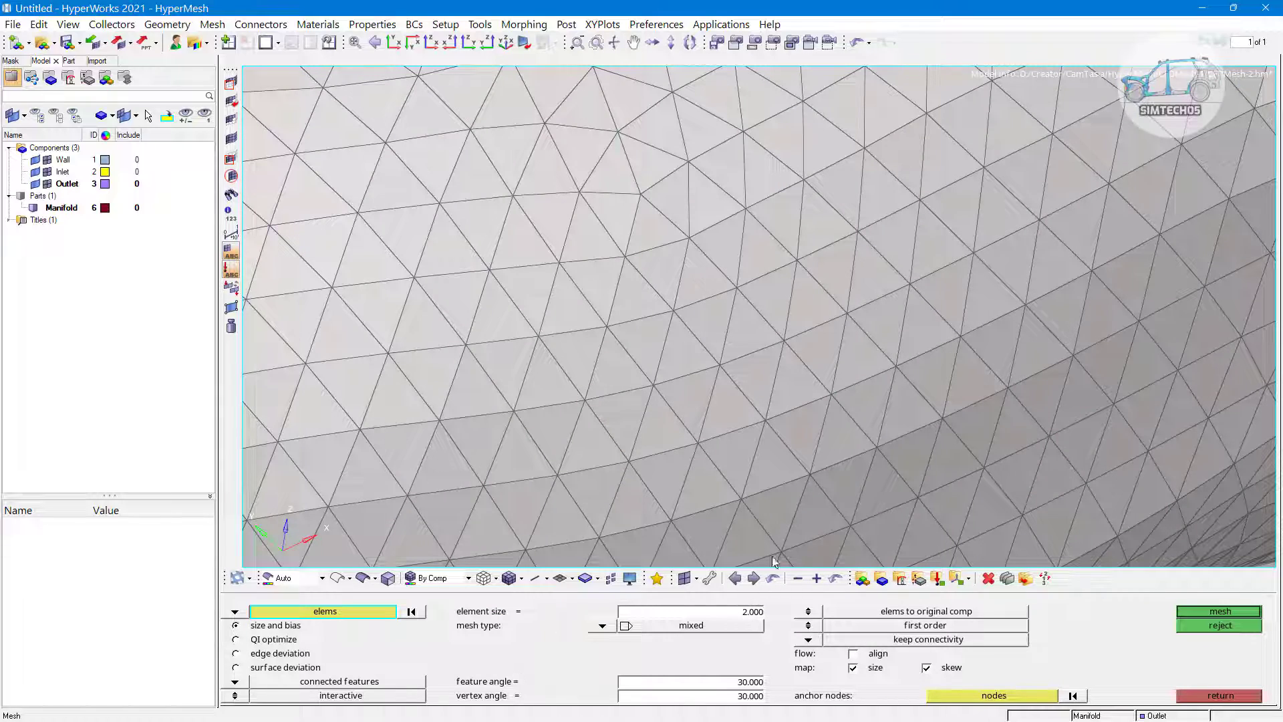
pyautogui.keyDown('ctrl'); pyautogui.scroll(-8, 708, 427); pyautogui.keyUp('ctrl')
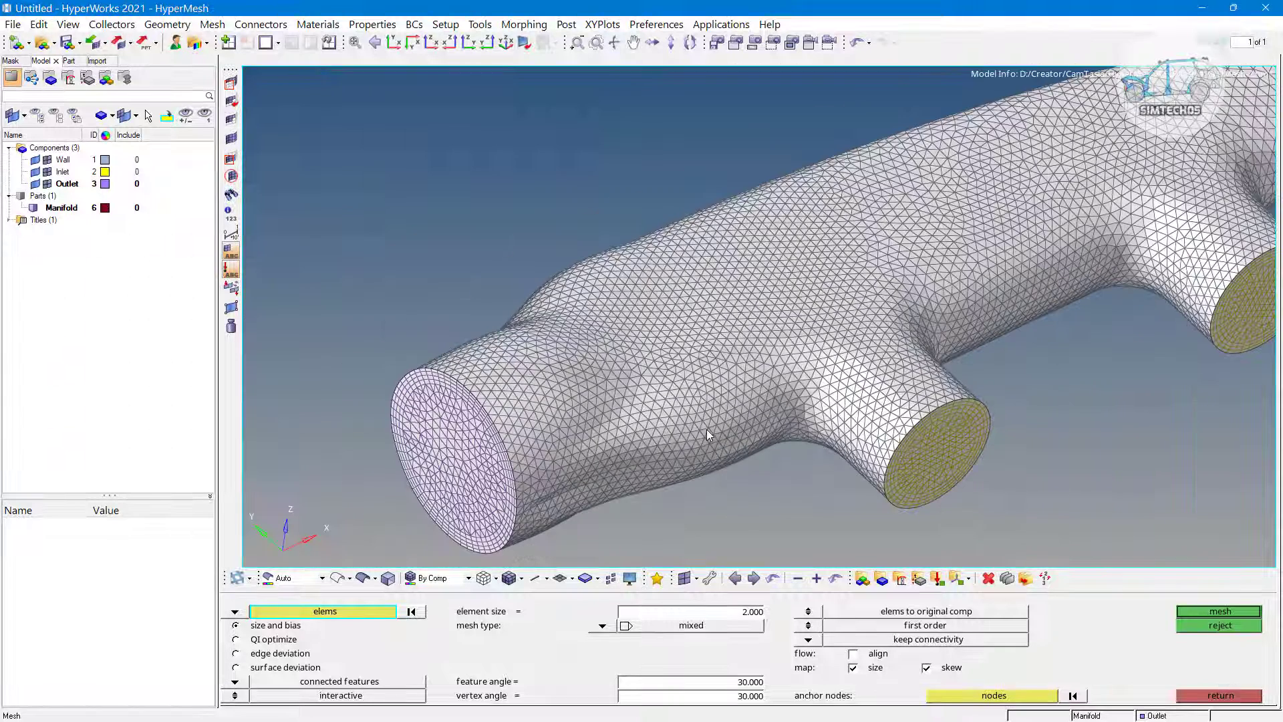
pyautogui.keyDown('ctrl'); pyautogui.moveTo(707, 429); pyautogui.dragTo(732, 360, button='right'); pyautogui.keyUp('ctrl')
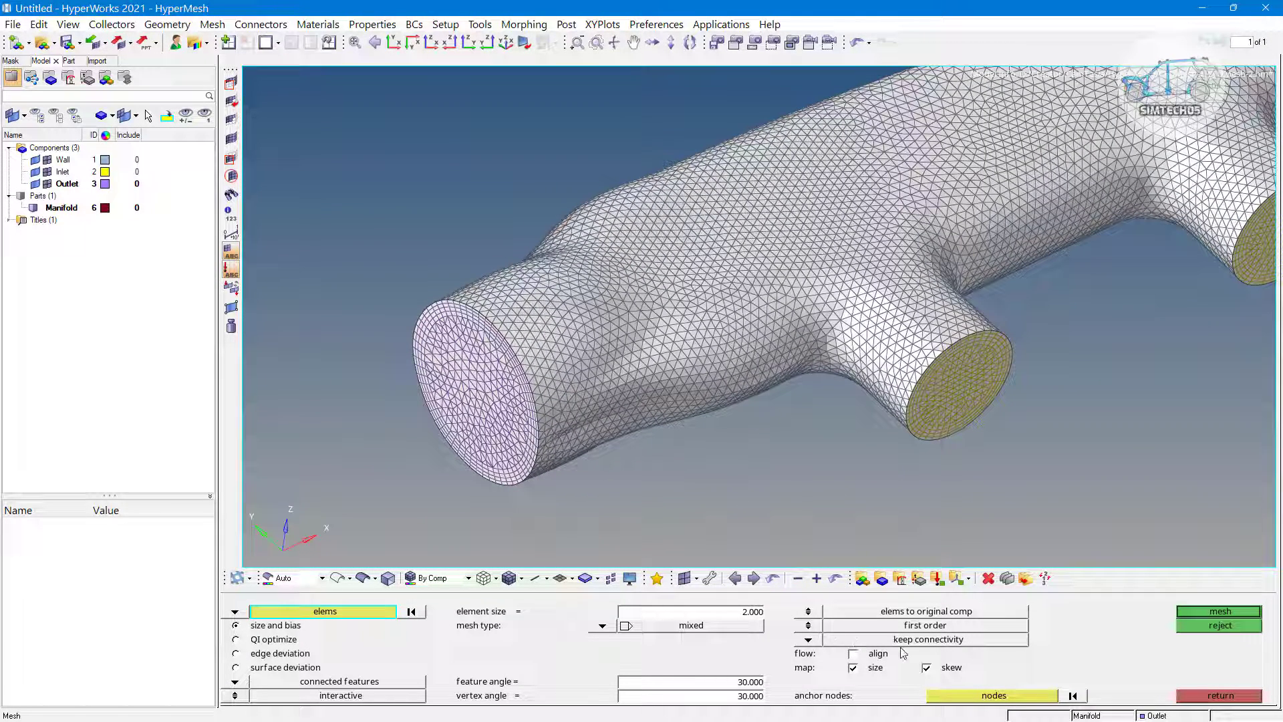
pyautogui.click(808, 613)
pyautogui.click(808, 614)
pyautogui.keyDown('ctrl'); pyautogui.scroll(-4, 447, 380); pyautogui.keyUp('ctrl')
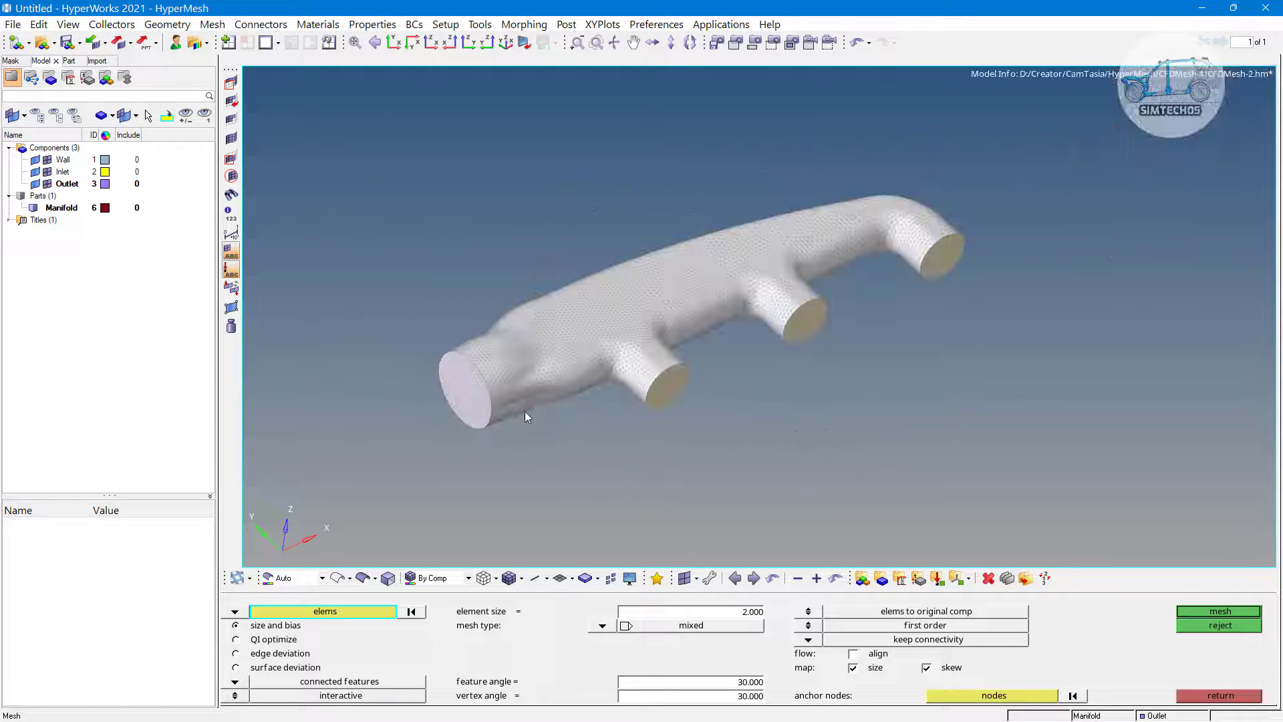
pyautogui.keyDown('ctrl'); pyautogui.moveTo(524, 411); pyautogui.dragTo(550, 395, button='right'); pyautogui.keyUp('ctrl')
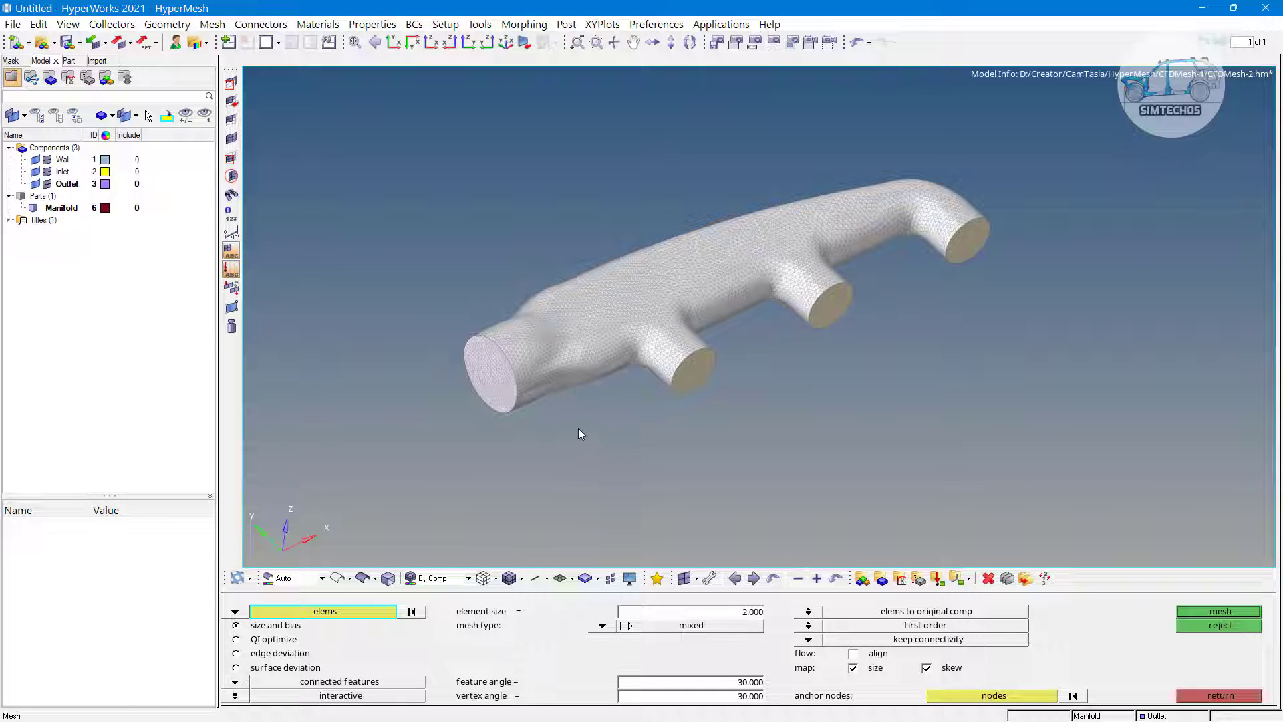
pyautogui.click(1200, 612)
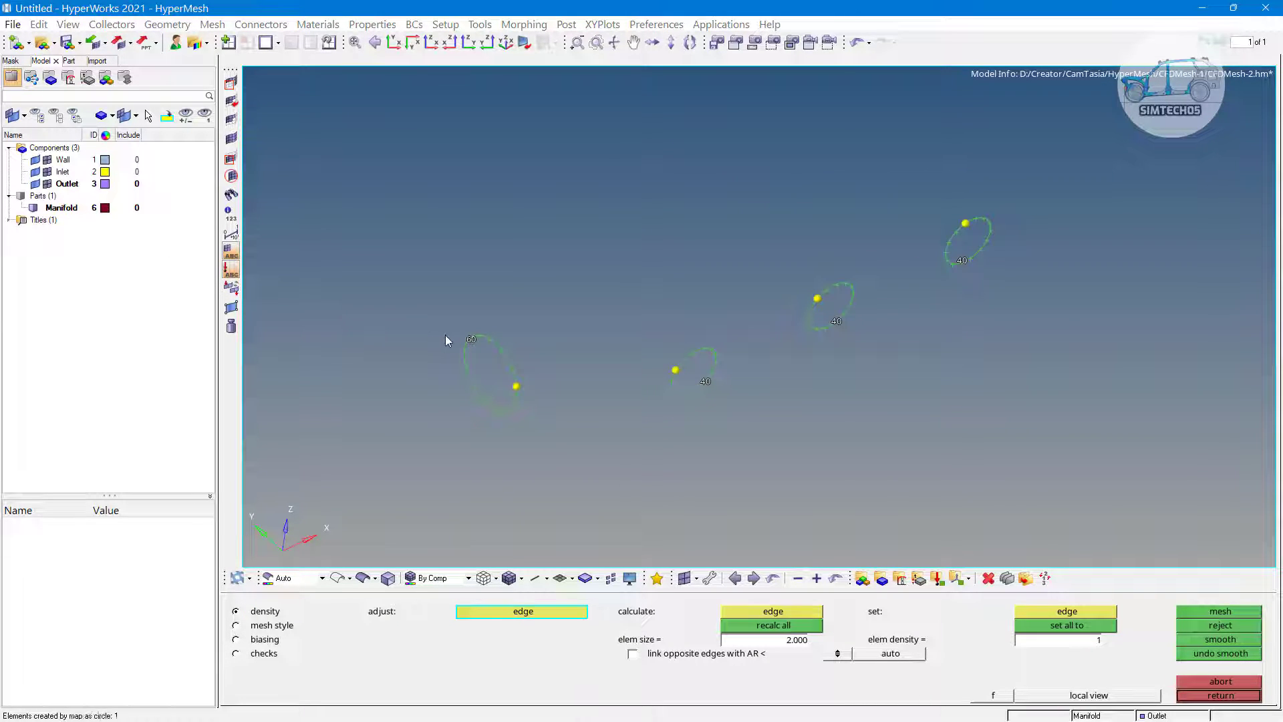
# Step: Examine the mixed mesh on the wall and around the inlet branches, and accept it
pyautogui.scroll(6, 535, 338)
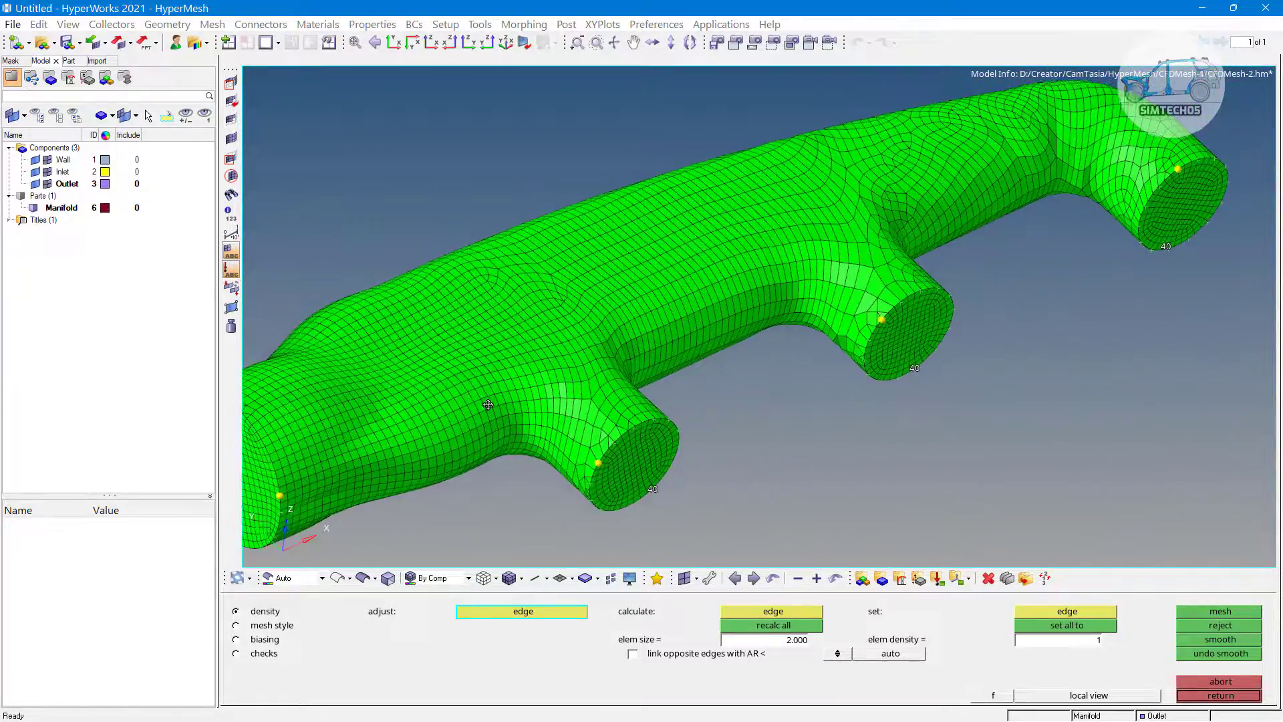
pyautogui.keyDown('ctrl'); pyautogui.moveTo(559, 372); pyautogui.dragTo(601, 350, button='right'); pyautogui.keyUp('ctrl')
pyautogui.keyDown('ctrl'); pyautogui.scroll(-4, 707, 346); pyautogui.keyUp('ctrl')
pyautogui.keyDown('ctrl'); pyautogui.moveTo(821, 390); pyautogui.dragTo(704, 375); pyautogui.keyUp('ctrl')
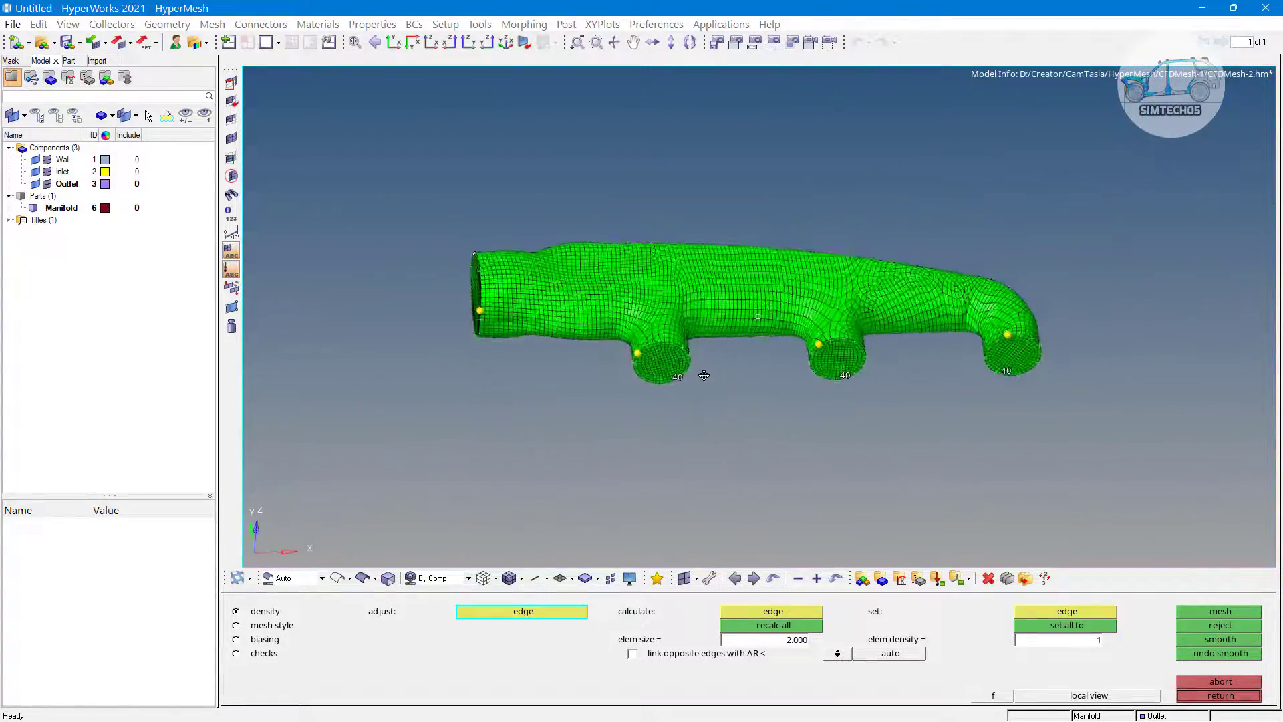
pyautogui.keyDown('ctrl'); pyautogui.scroll(2, 823, 360); pyautogui.keyUp('ctrl')
pyautogui.keyDown('ctrl'); pyautogui.scroll(1, 824, 361); pyautogui.keyUp('ctrl')
pyautogui.keyDown('ctrl'); pyautogui.moveTo(849, 352); pyautogui.dragTo(799, 352); pyautogui.keyUp('ctrl')
pyautogui.press('Escape')
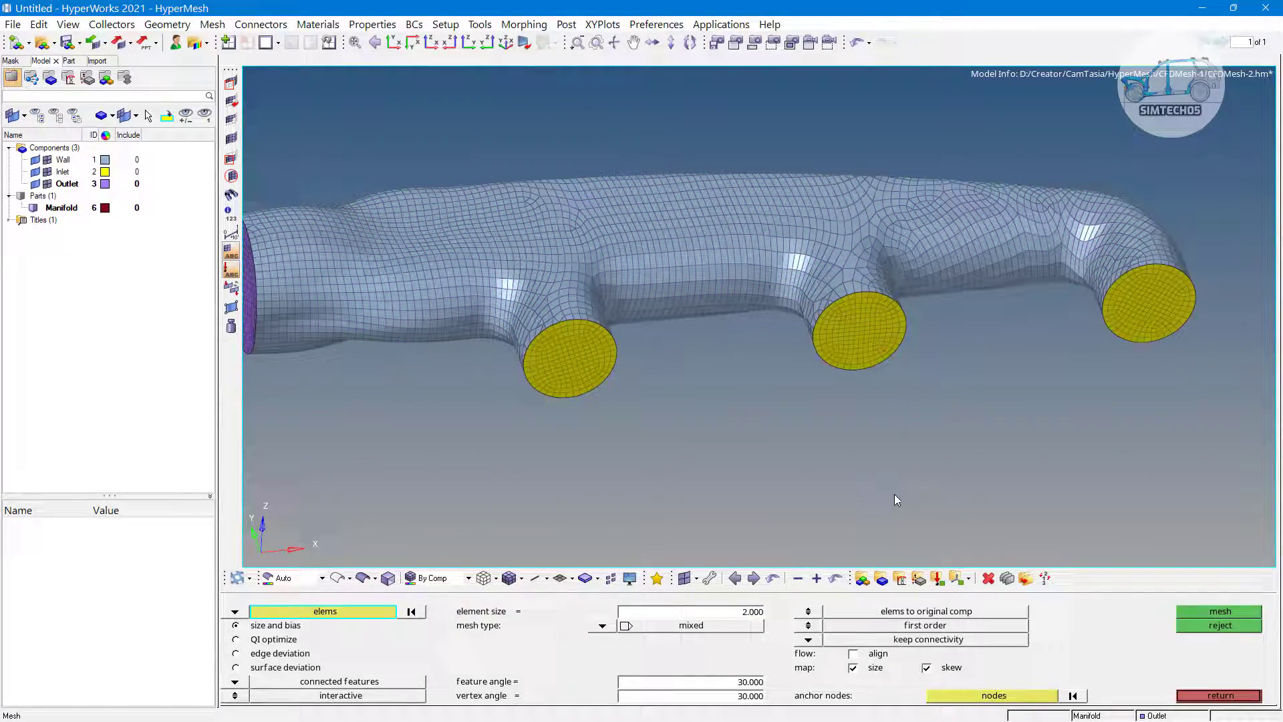
pyautogui.press('Escape')
pyautogui.keyDown('ctrl'); pyautogui.moveTo(929, 524); pyautogui.dragTo(958, 528, button='right'); pyautogui.keyUp('ctrl')
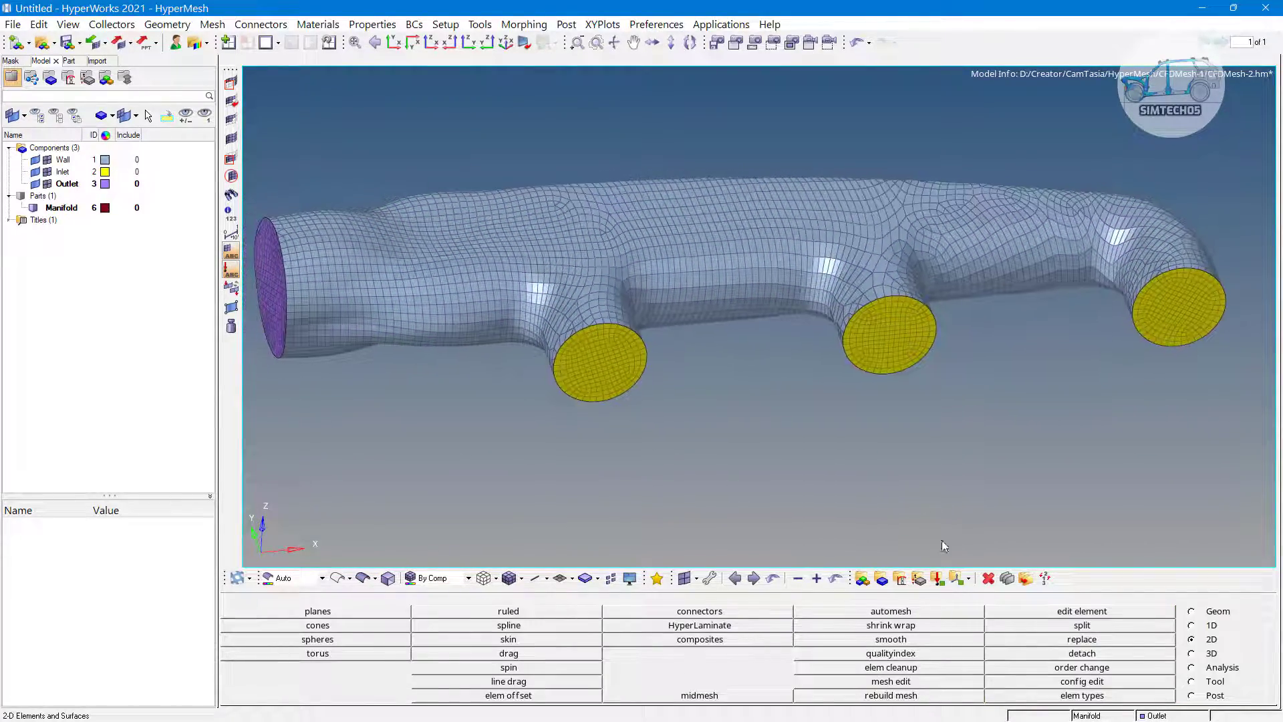
# Step: Start Rebuild Mesh and select all of the manifold's surface elements
pyautogui.click(897, 699)
pyautogui.keyDown('ctrl'); pyautogui.scroll(-3, 816, 478); pyautogui.keyUp('ctrl')
pyautogui.keyDown('shift'); pyautogui.moveTo(476, 282); pyautogui.dragTo(1069, 484); pyautogui.keyUp('shift')
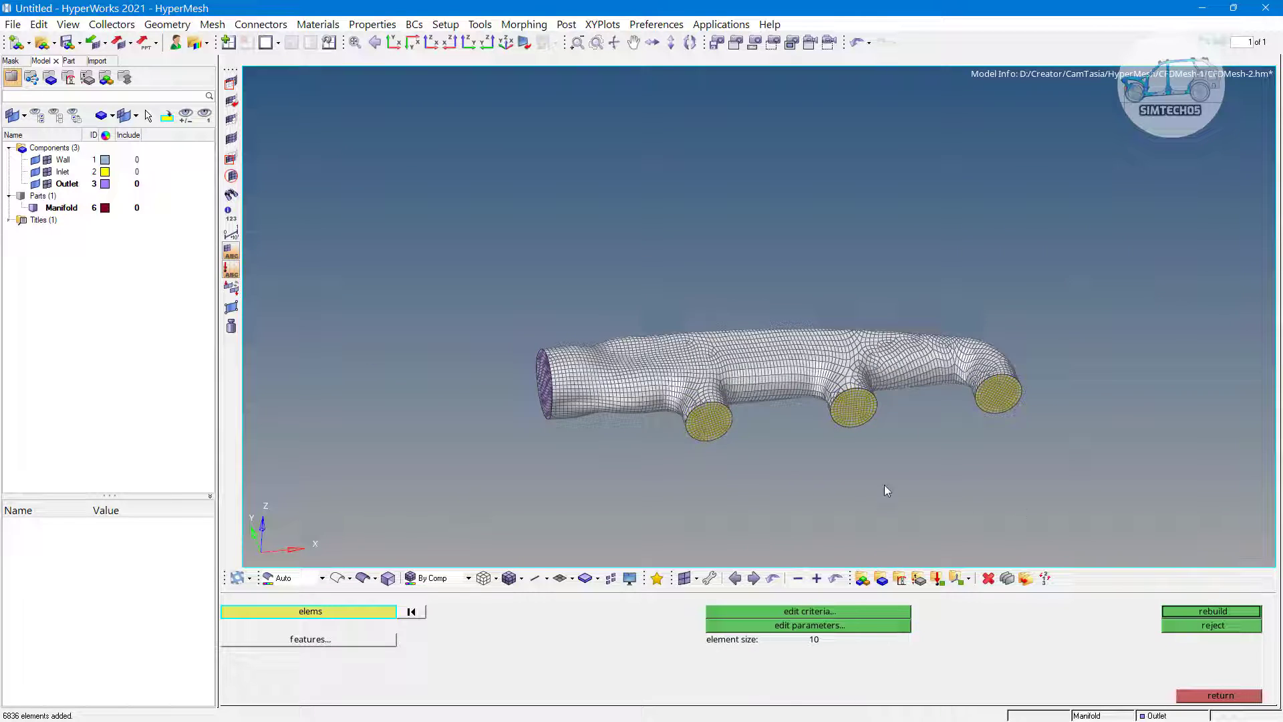
pyautogui.scroll(4, 939, 464)
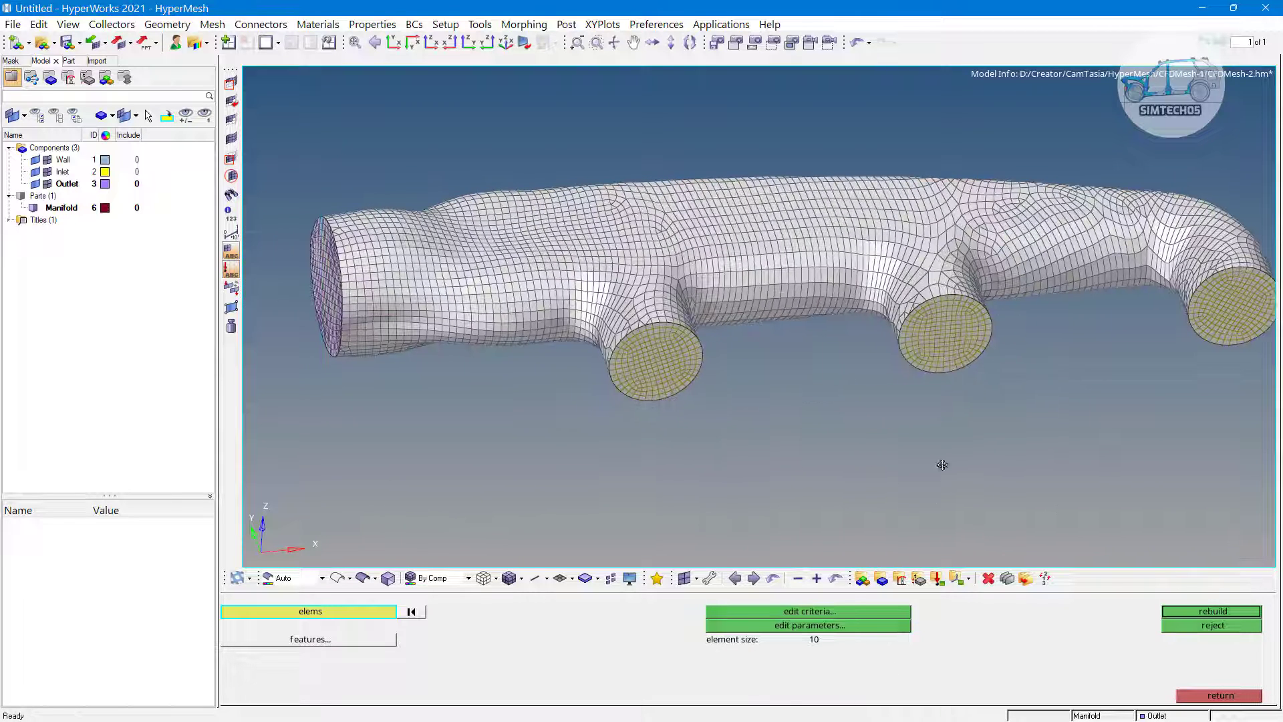
# Step: Open the Rebuild Mesh element quality criteria and set the target element size to 2
pyautogui.click(797, 611)
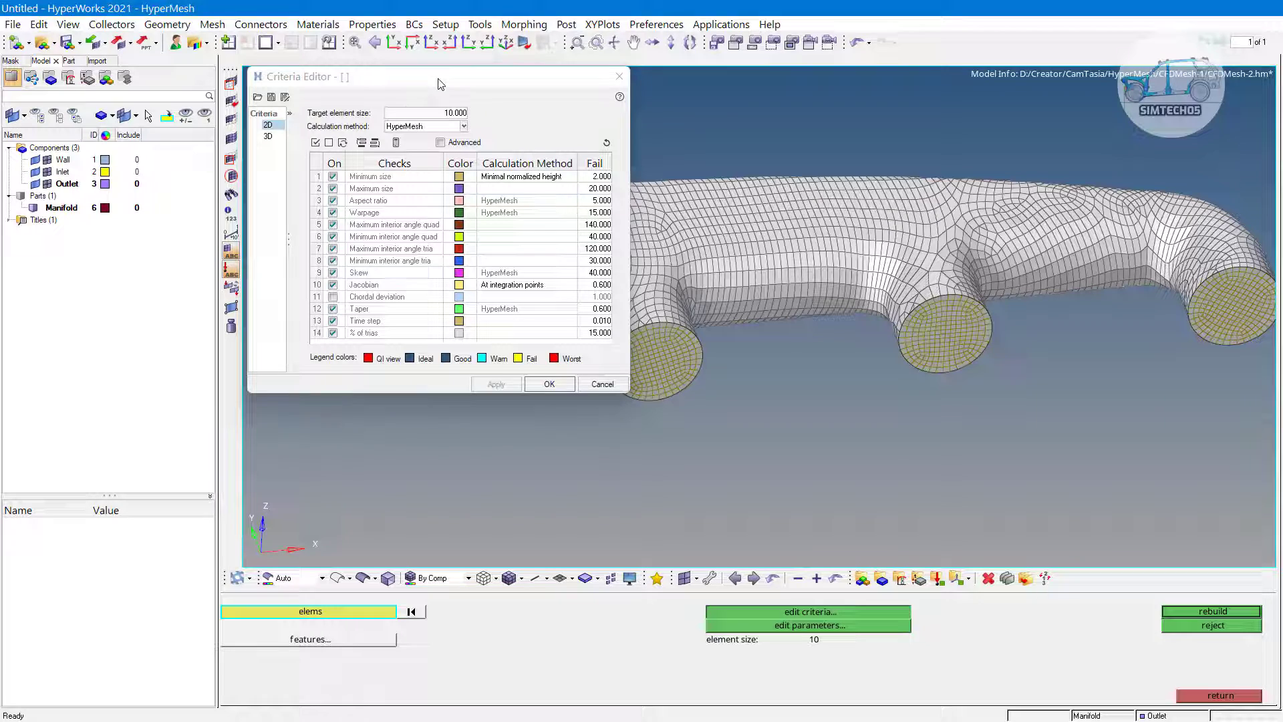
pyautogui.moveTo(448, 76); pyautogui.dragTo(518, 87)
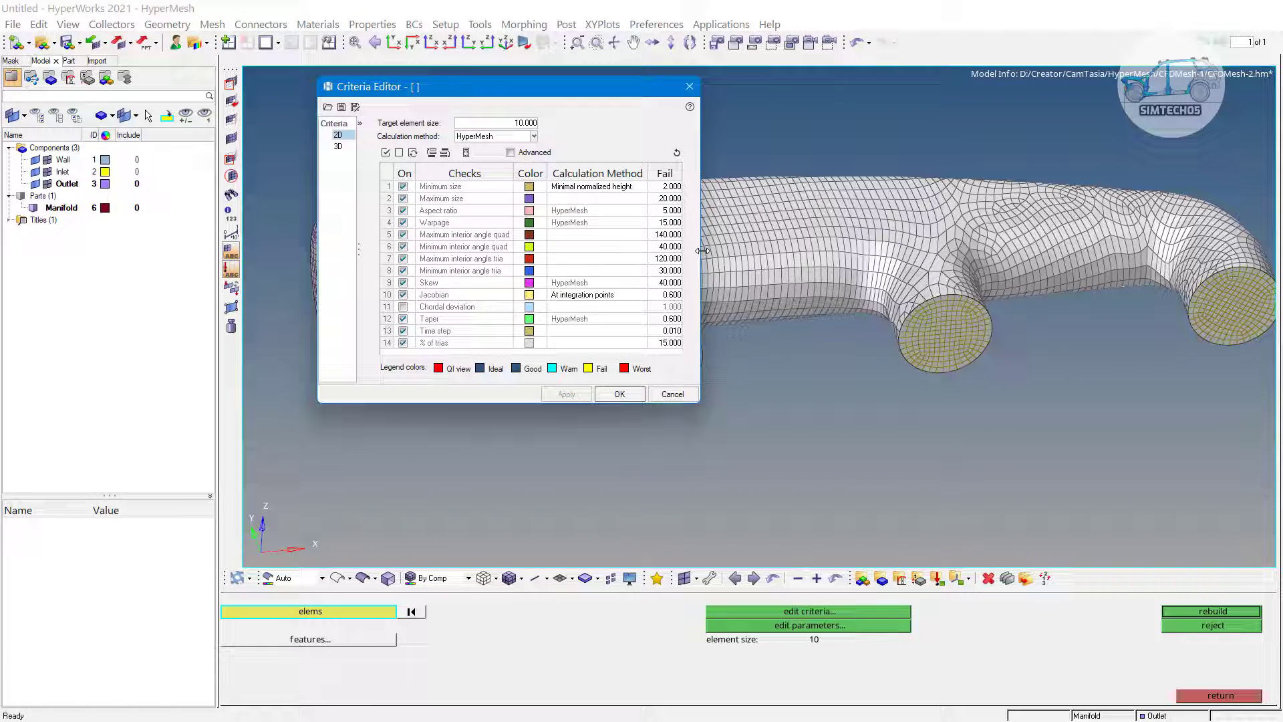
pyautogui.moveTo(703, 249); pyautogui.dragTo(751, 248)
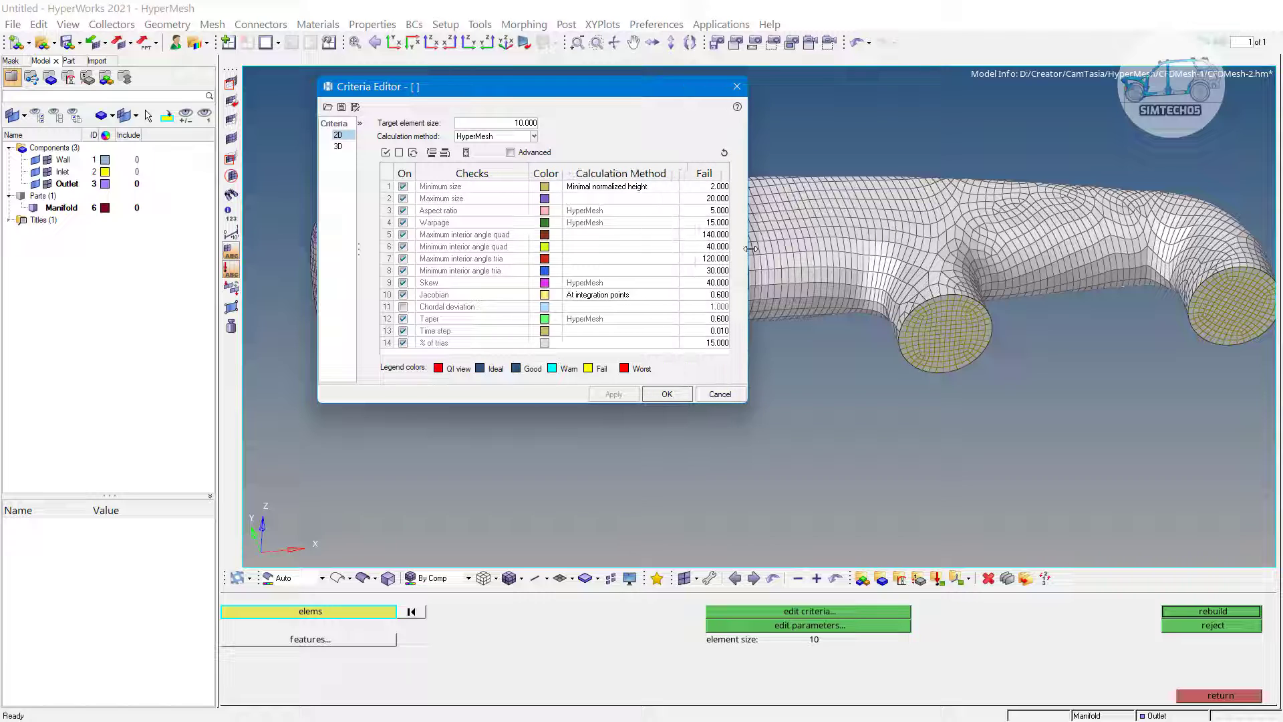
pyautogui.doubleClick(531, 125)
pyautogui.write('2')
pyautogui.press('Tab')
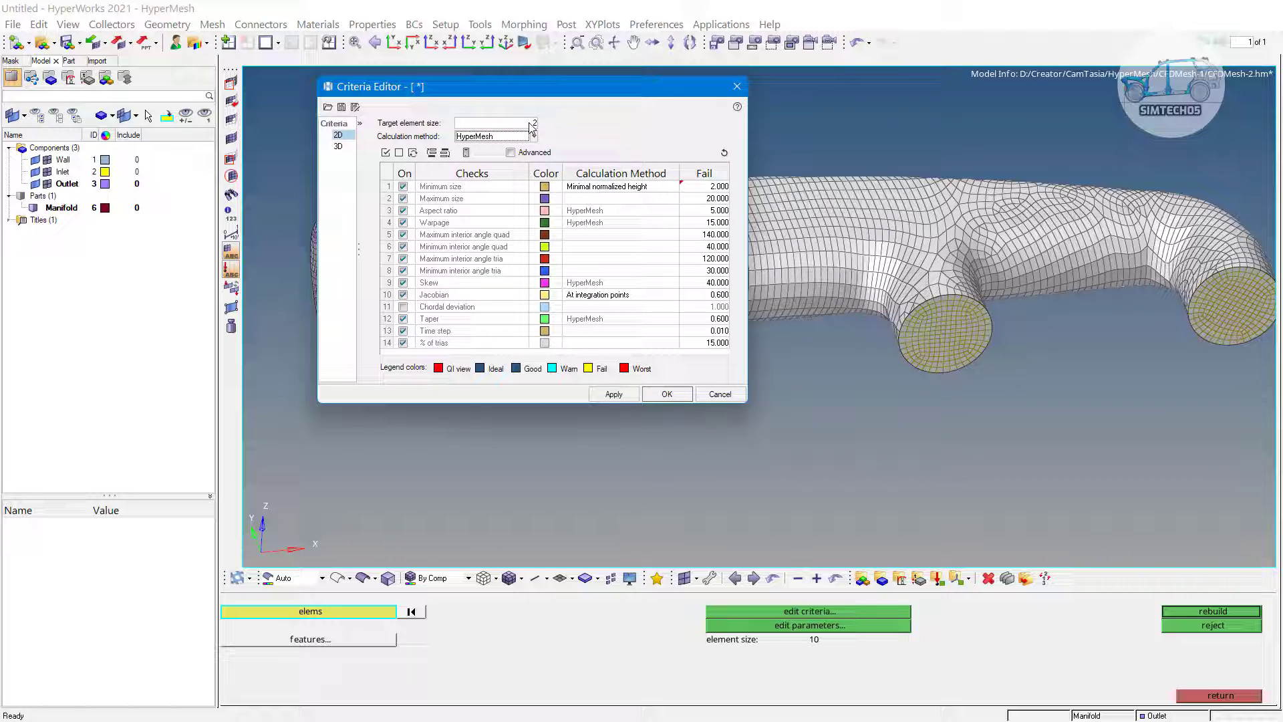
# Step: Set the criteria's minimum size fail limit to 0.5 and maximum size fail limit to 4.0, and accept them
pyautogui.doubleClick(703, 188)
pyautogui.write('1')
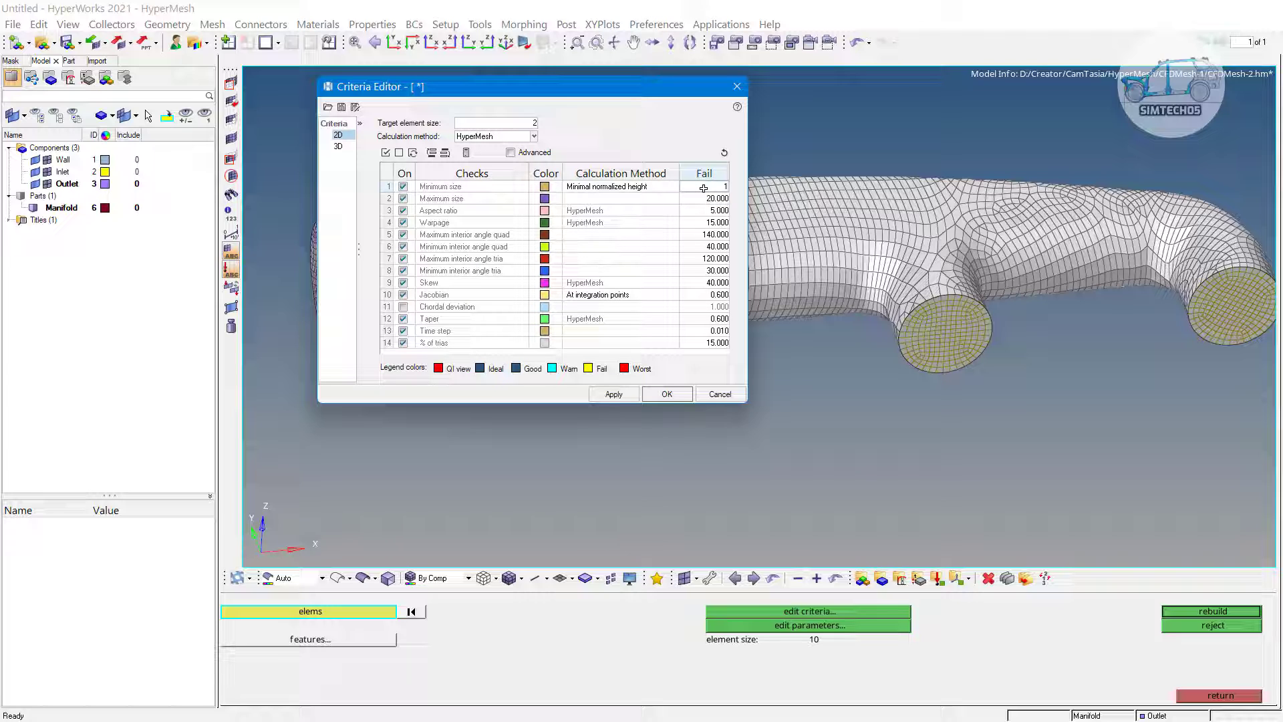
pyautogui.write('0.5')
pyautogui.press('Return')
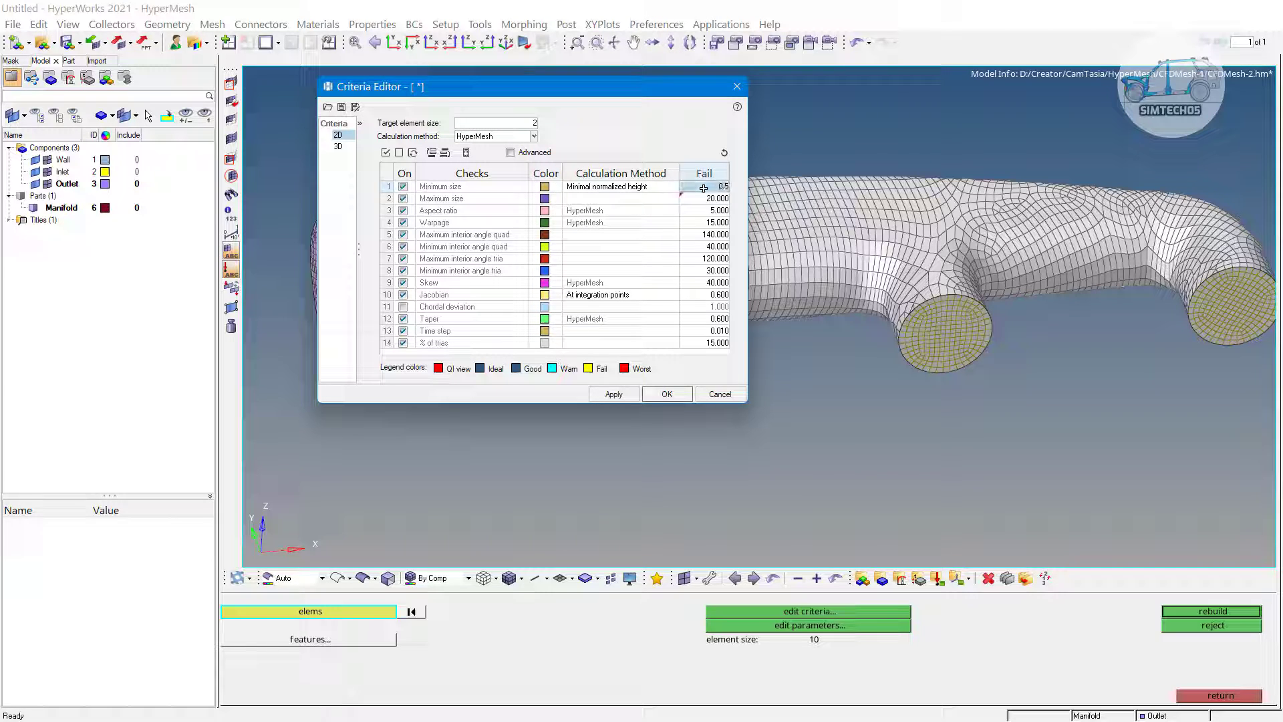
pyautogui.doubleClick(708, 202)
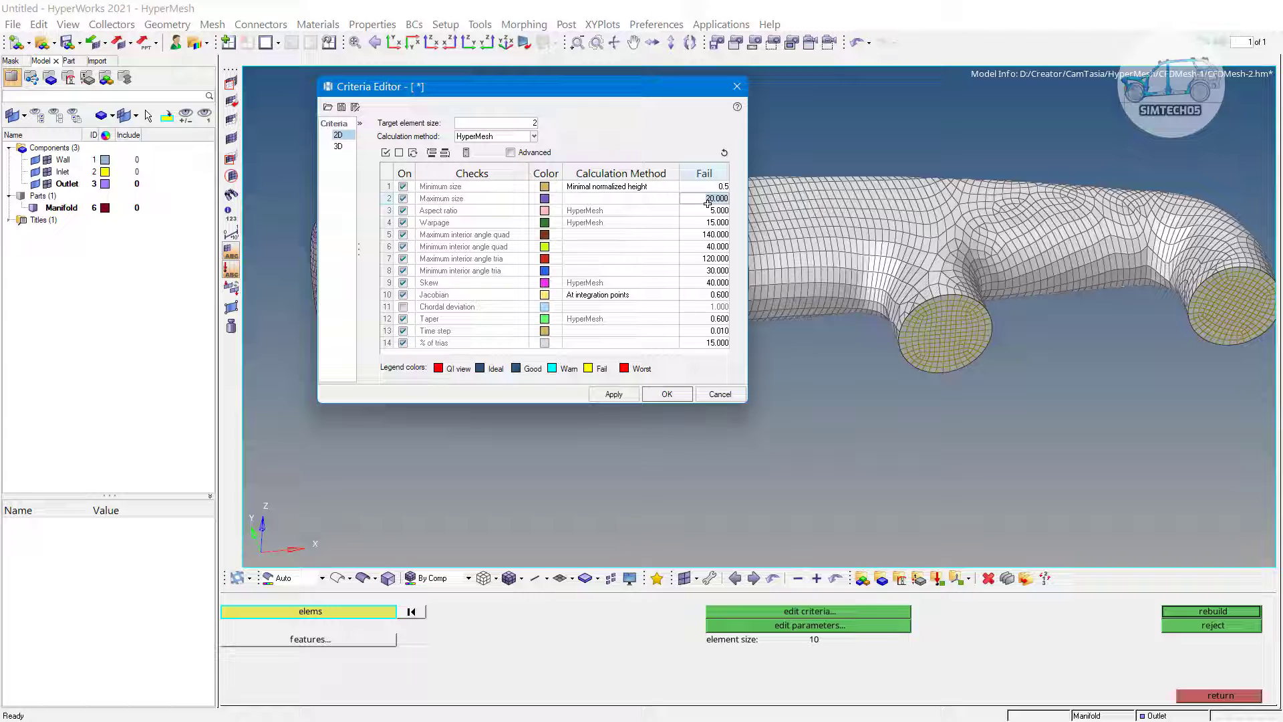
pyautogui.write('4.0')
pyautogui.press('Return')
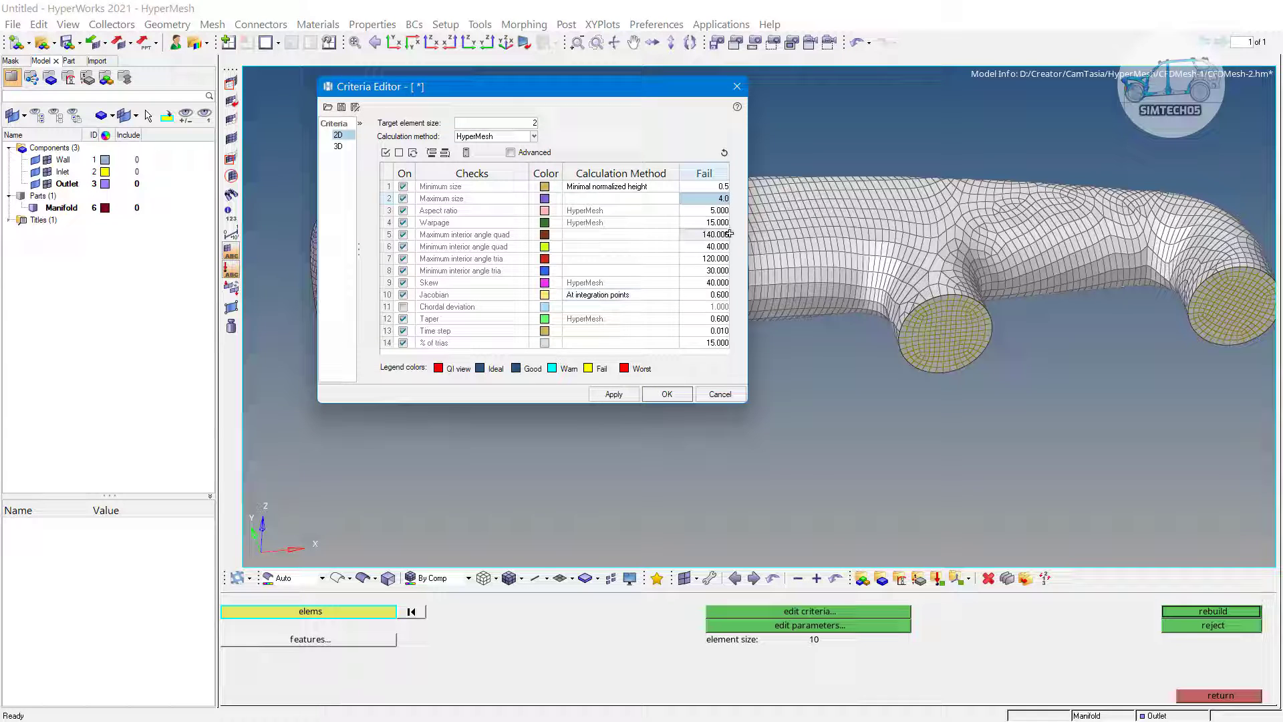
pyautogui.click(614, 394)
pyautogui.click(666, 394)
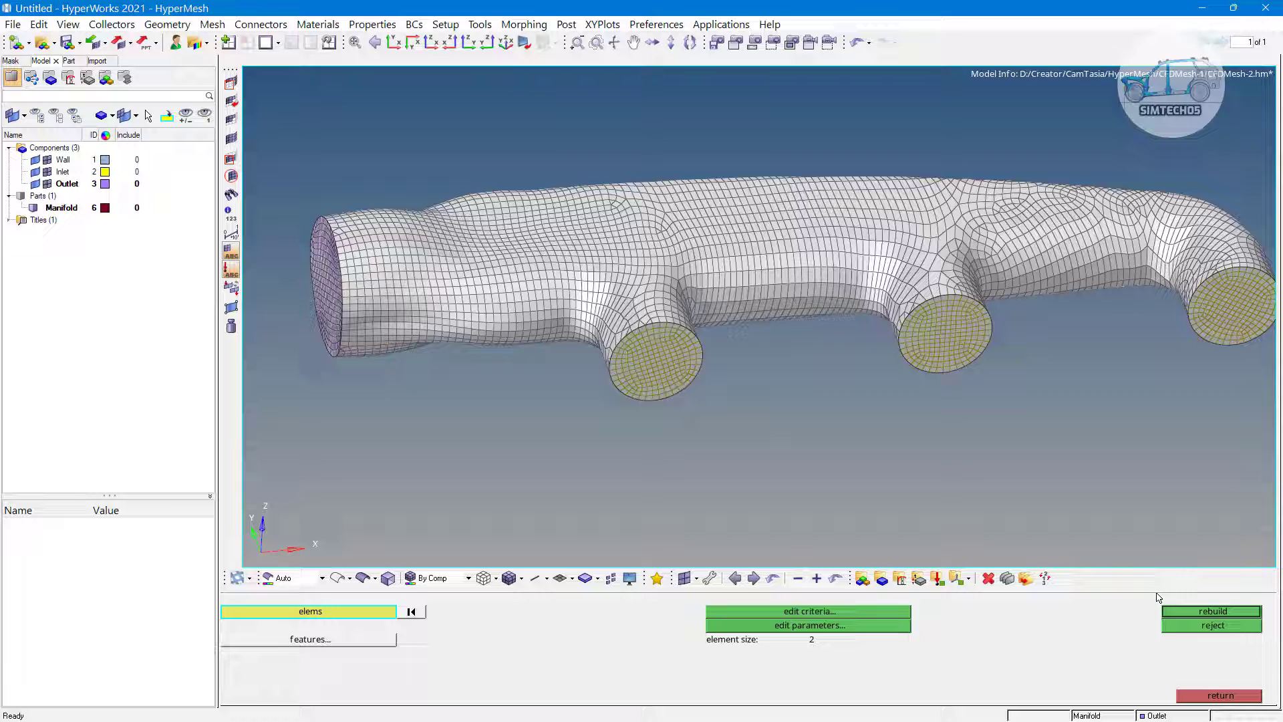
# Step: Rebuild the selected surface elements and examine the new mesh on the wall and around the inlet branches
pyautogui.click(1206, 613)
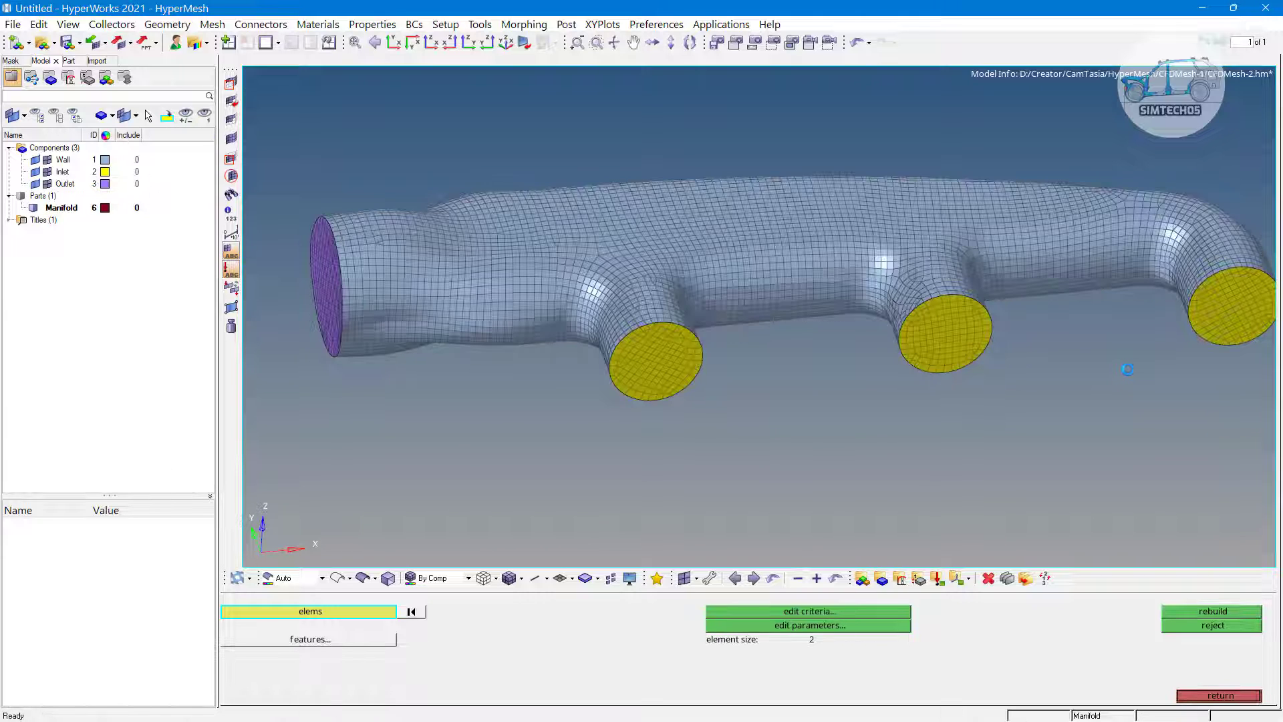
pyautogui.moveTo(939, 274)
pyautogui.keyDown('ctrl'); pyautogui.mouseDown()
pyautogui.moveTo(908, 354)
pyautogui.moveTo(1068, 306)
pyautogui.moveTo(940, 353)
pyautogui.moveTo(902, 321)
pyautogui.moveTo(796, 331)
pyautogui.moveTo(945, 350)
pyautogui.moveTo(954, 382)
pyautogui.moveTo(899, 355)
pyautogui.moveTo(962, 354)
pyautogui.moveTo(899, 358)
pyautogui.moveTo(1032, 332)
pyautogui.moveTo(782, 338)
pyautogui.moveTo(915, 298)
pyautogui.mouseUp(); pyautogui.keyUp('ctrl')
pyautogui.press('Escape')
pyautogui.keyDown('ctrl'); pyautogui.scroll(3, 915, 298); pyautogui.keyUp('ctrl')
pyautogui.moveTo(774, 341)
pyautogui.keyDown('ctrl'); pyautogui.mouseDown()
pyautogui.moveTo(854, 307)
pyautogui.moveTo(848, 341)
pyautogui.moveTo(788, 335)
pyautogui.mouseUp(); pyautogui.keyUp('ctrl')
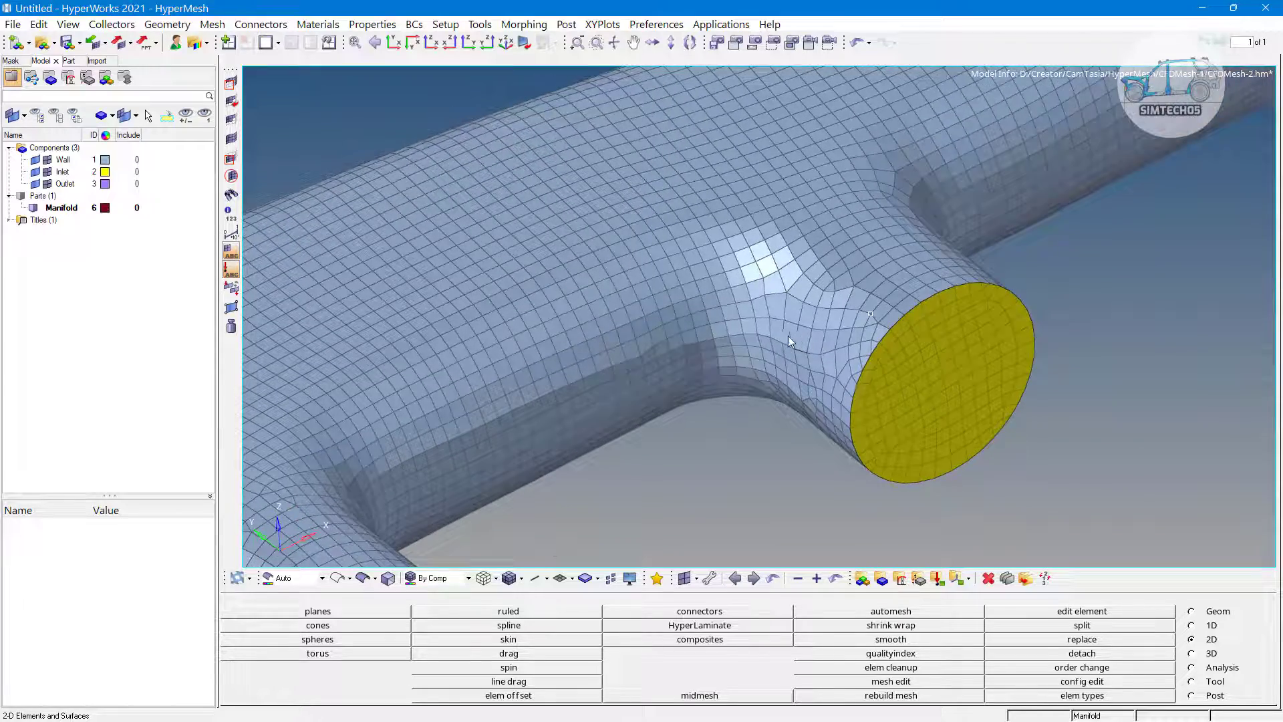
pyautogui.keyDown('ctrl'); pyautogui.scroll(-3, 788, 335); pyautogui.keyUp('ctrl')
pyautogui.keyDown('ctrl'); pyautogui.moveTo(872, 299); pyautogui.dragTo(881, 270, button='right'); pyautogui.keyUp('ctrl')
pyautogui.keyDown('ctrl'); pyautogui.moveTo(878, 296); pyautogui.dragTo(879, 296, button='right'); pyautogui.keyUp('ctrl')
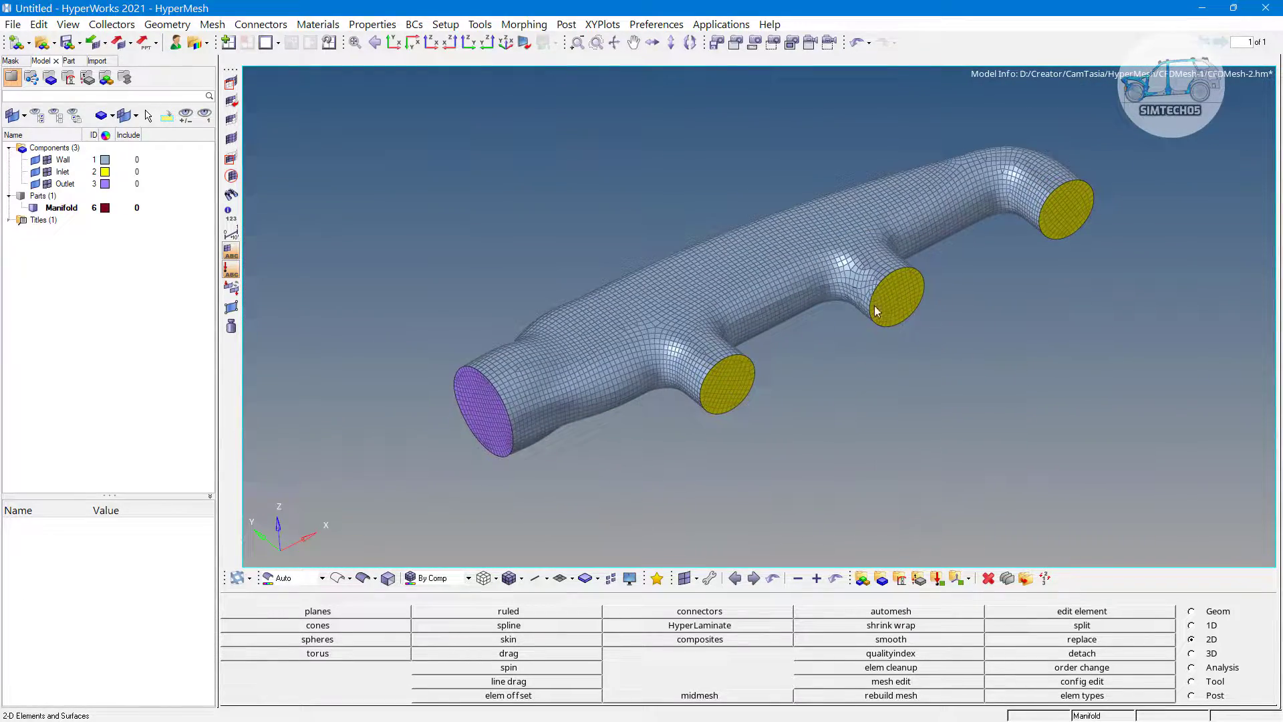
pyautogui.keyDown('ctrl'); pyautogui.moveTo(723, 349); pyautogui.dragTo(783, 338); pyautogui.keyUp('ctrl')
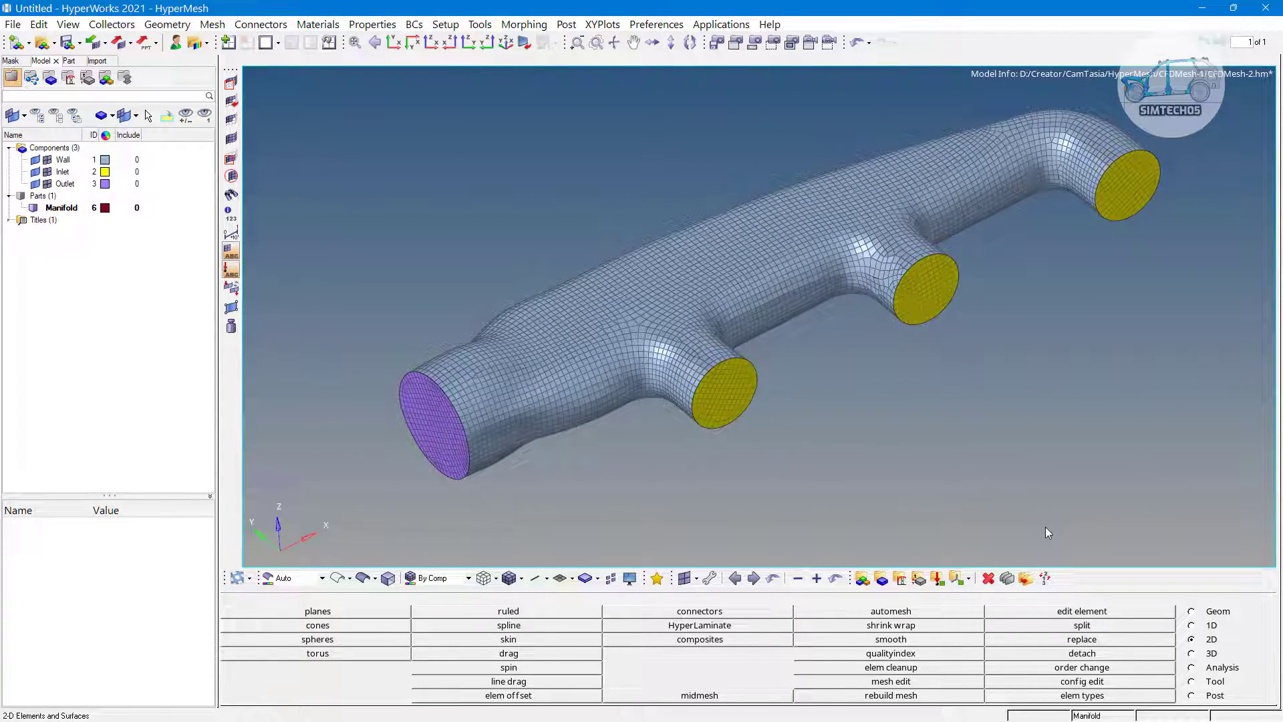
pyautogui.keyDown('ctrl'); pyautogui.moveTo(1048, 532); pyautogui.dragTo(768, 463); pyautogui.keyUp('ctrl')
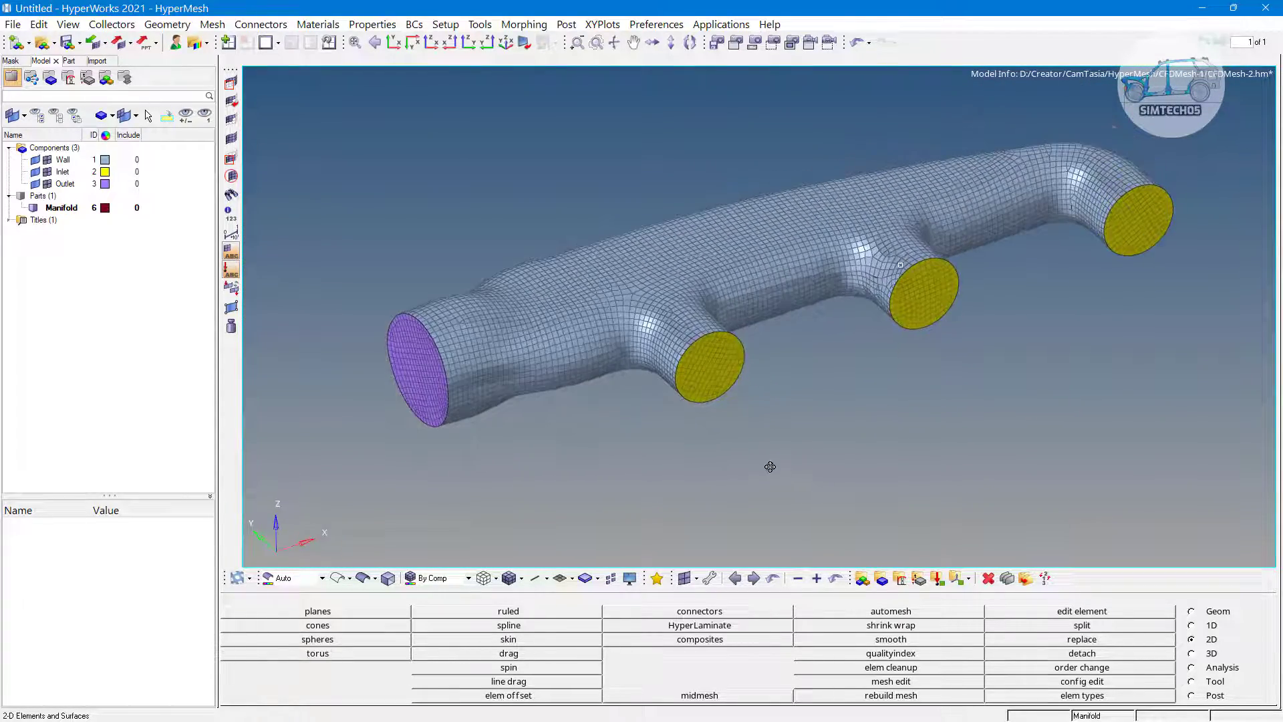
# Step: Start CFD tetramesh and select the wall component as the fixed boundary with a boundary layer
pyautogui.click(1190, 653)
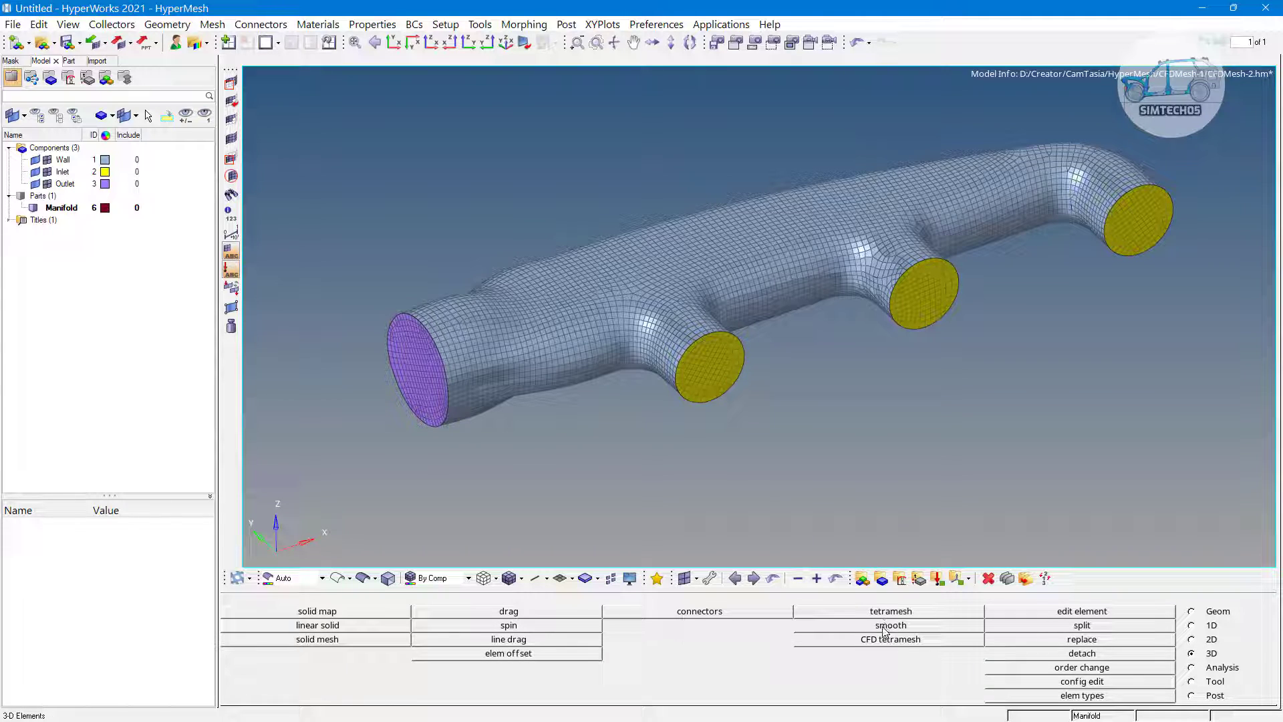
pyautogui.click(1129, 653)
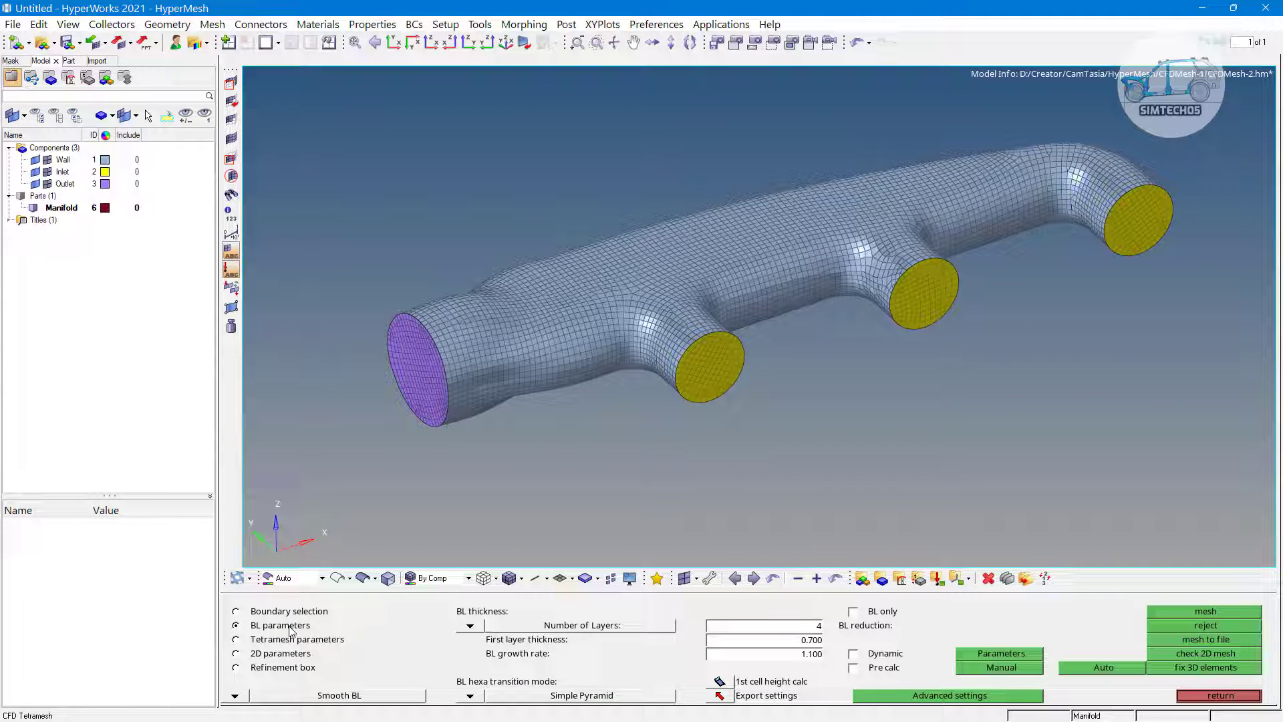
pyautogui.click(281, 612)
pyautogui.keyDown('ctrl'); pyautogui.moveTo(561, 471); pyautogui.dragTo(595, 478); pyautogui.keyUp('ctrl')
pyautogui.click(572, 625)
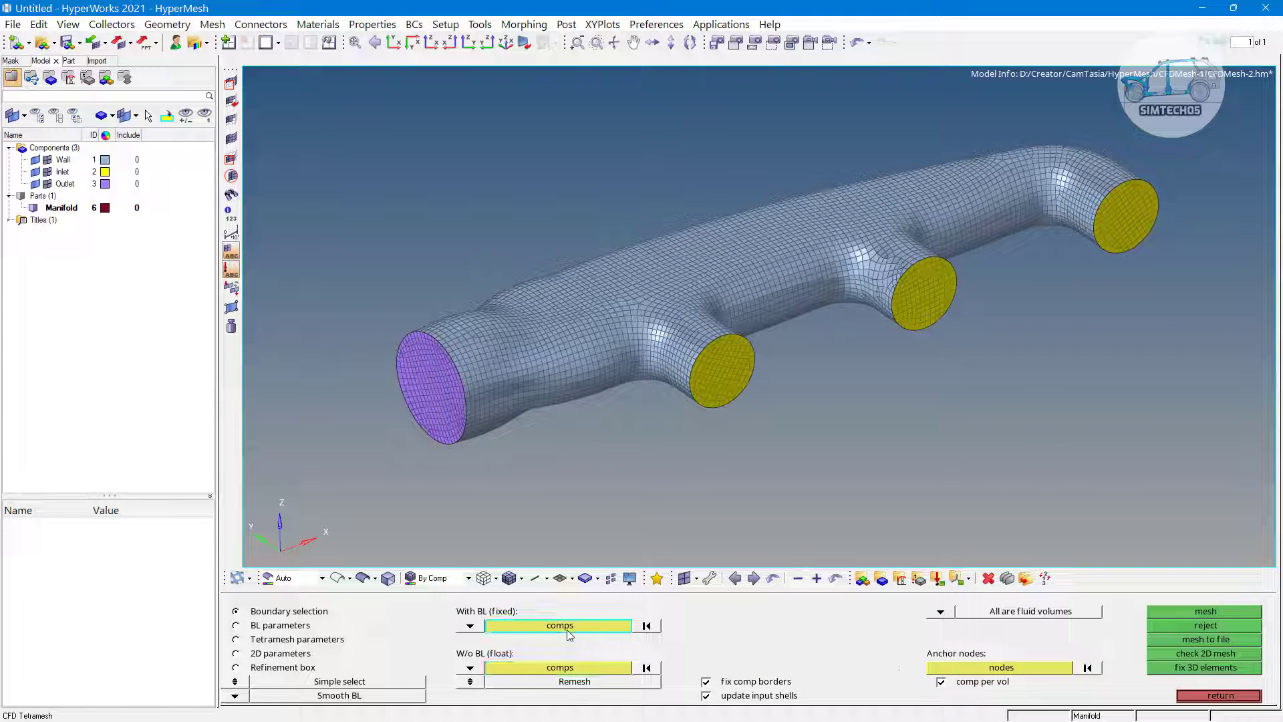
pyautogui.click(556, 357)
# Step: Check the wall mesh, and select the inlet and outlet components as the float boundaries without a boundary layer
pyautogui.scroll(3, 538, 341)
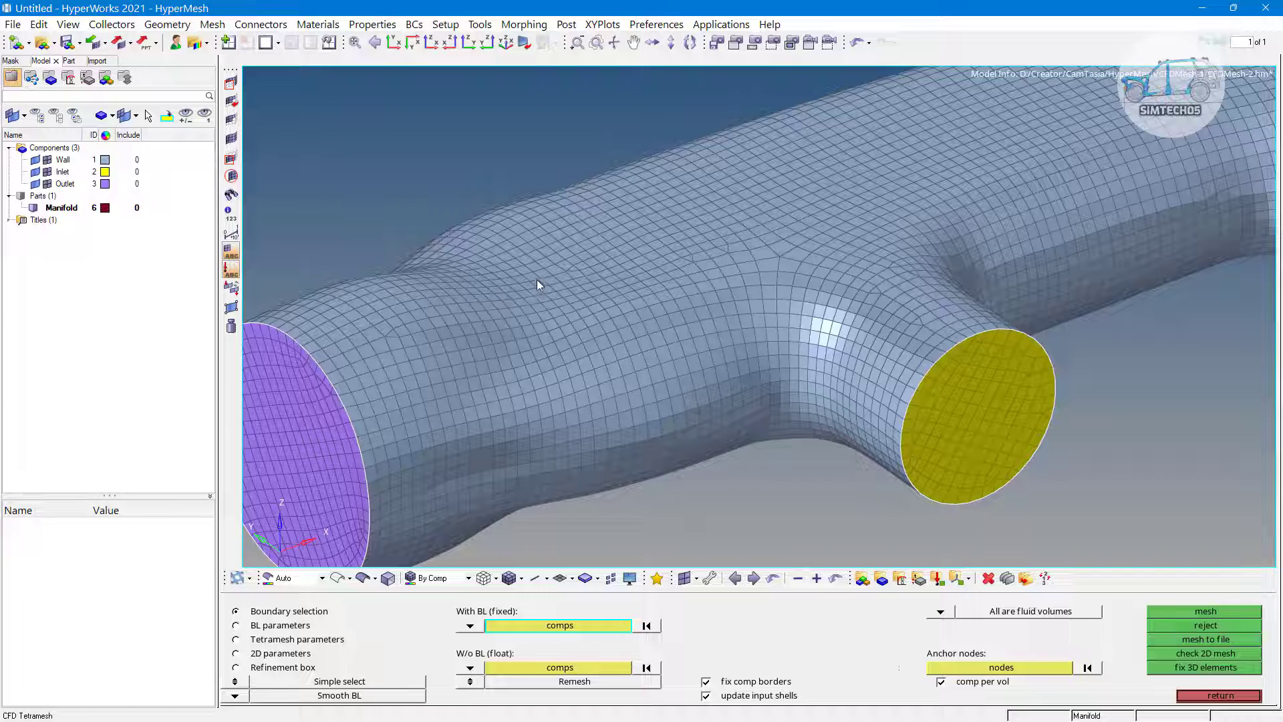
pyautogui.keyDown('ctrl'); pyautogui.scroll(-3, 715, 273); pyautogui.keyUp('ctrl')
pyautogui.keyDown('ctrl'); pyautogui.moveTo(896, 247); pyautogui.dragTo(698, 356, button='right'); pyautogui.keyUp('ctrl')
pyautogui.scroll(3, 846, 311)
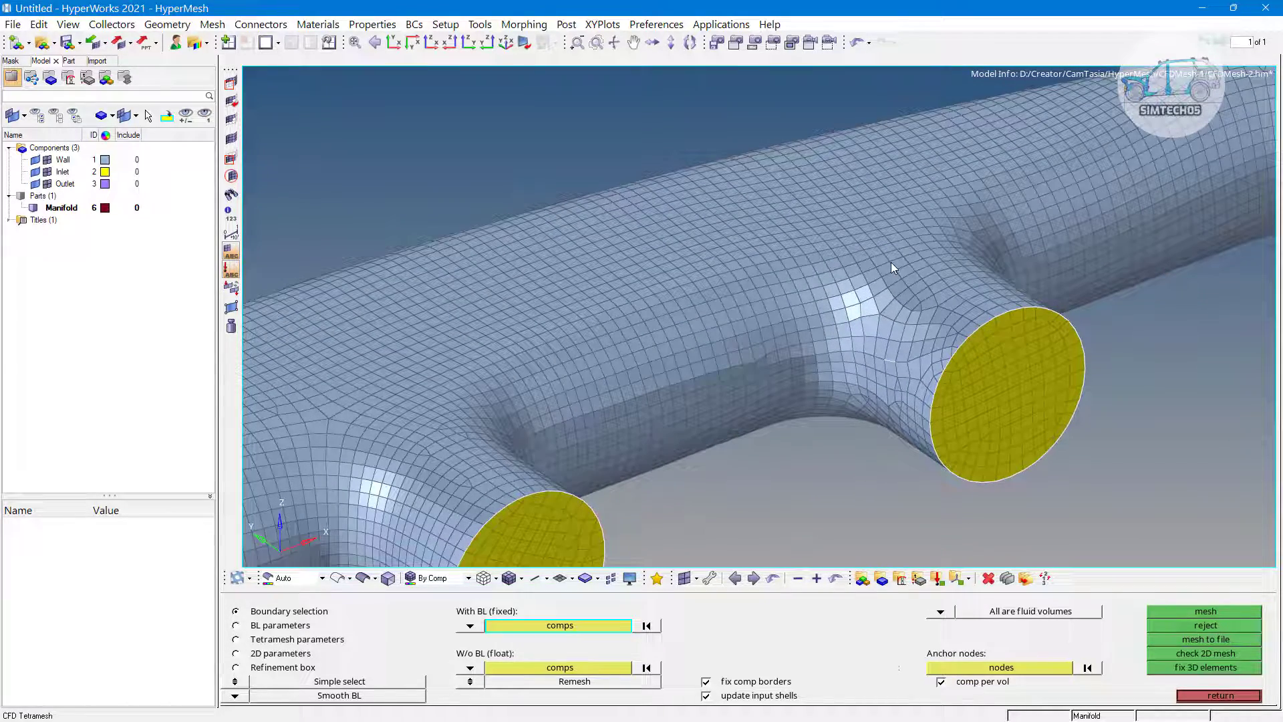
pyautogui.scroll(-3, 675, 312)
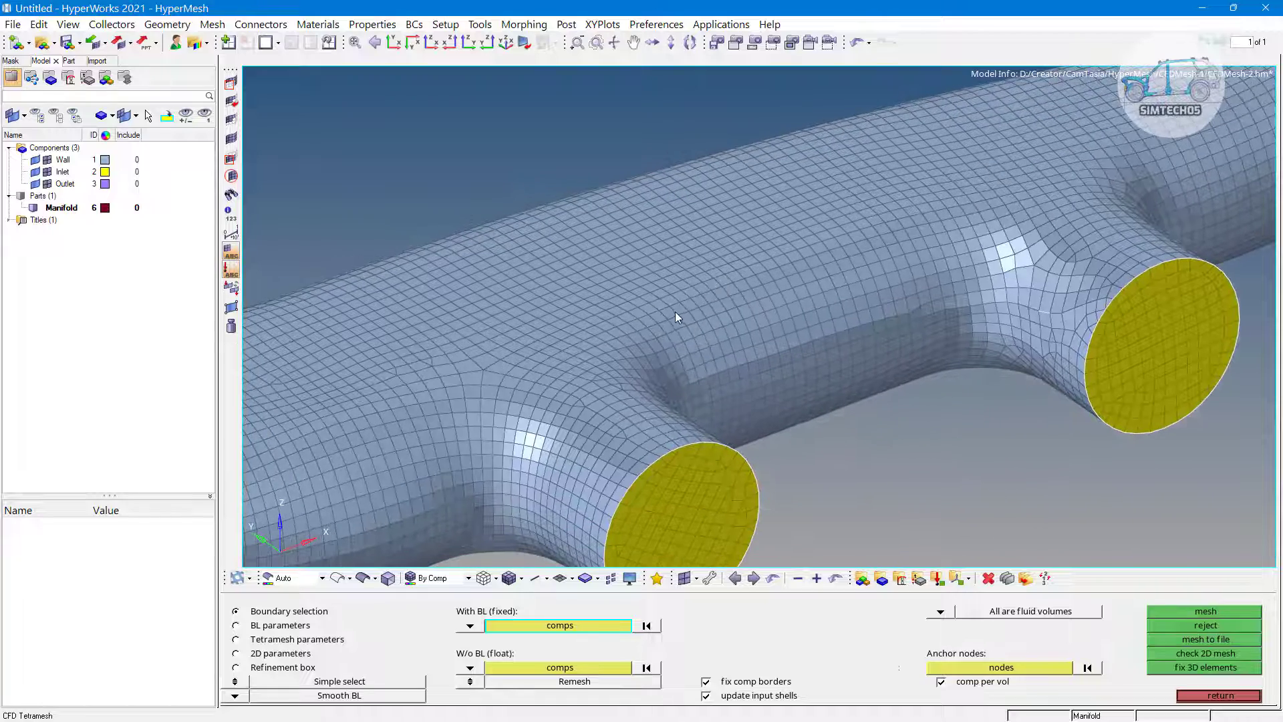
pyautogui.scroll(5, 673, 314)
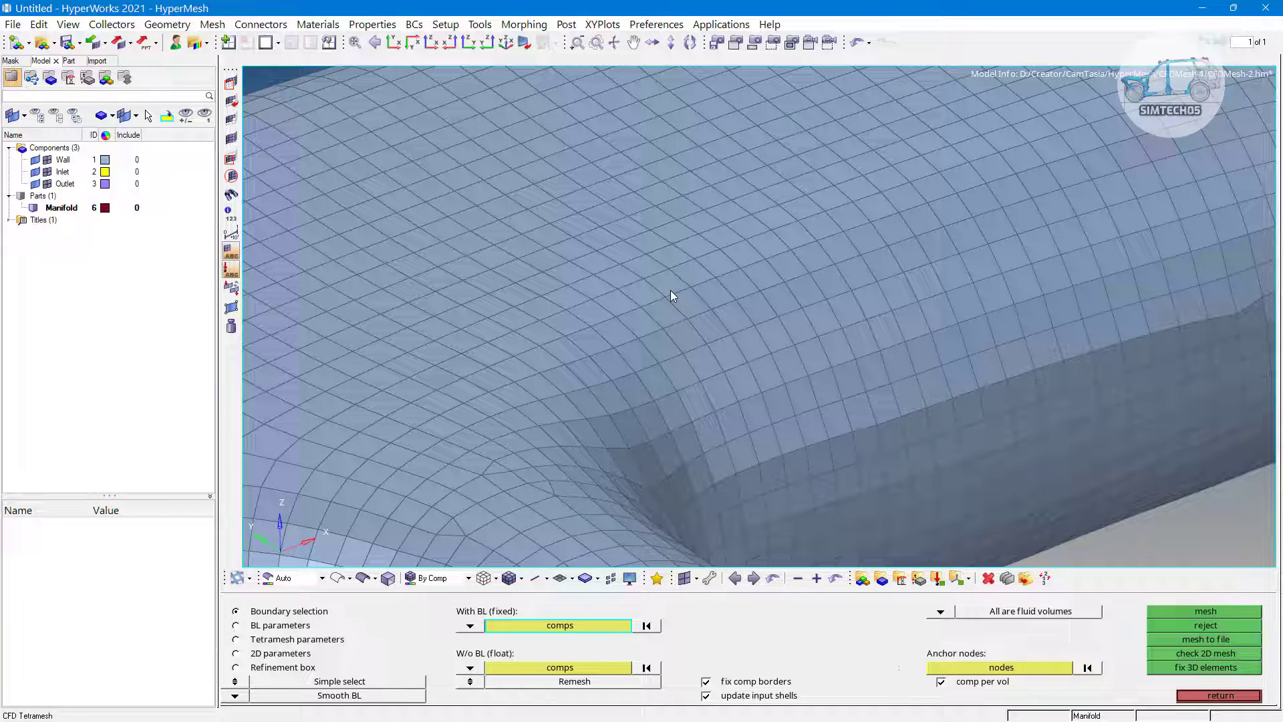
pyautogui.scroll(-5, 660, 314)
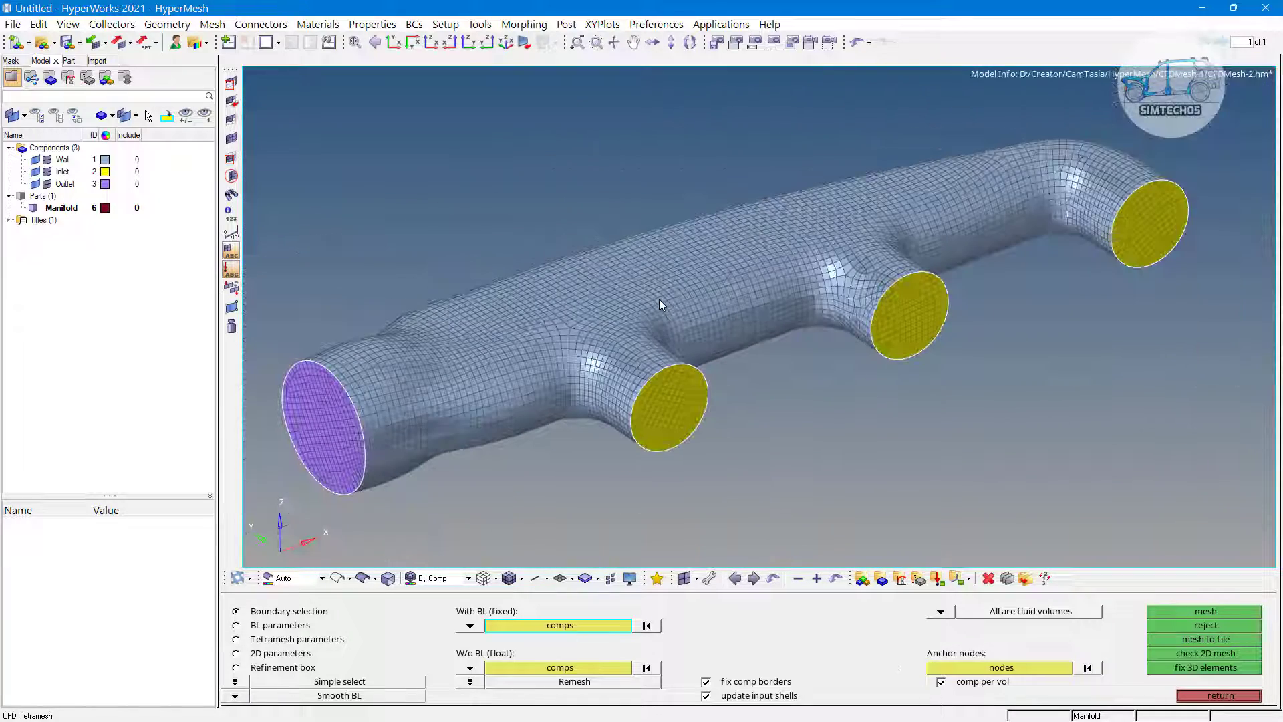
pyautogui.click(518, 667)
pyautogui.click(635, 401)
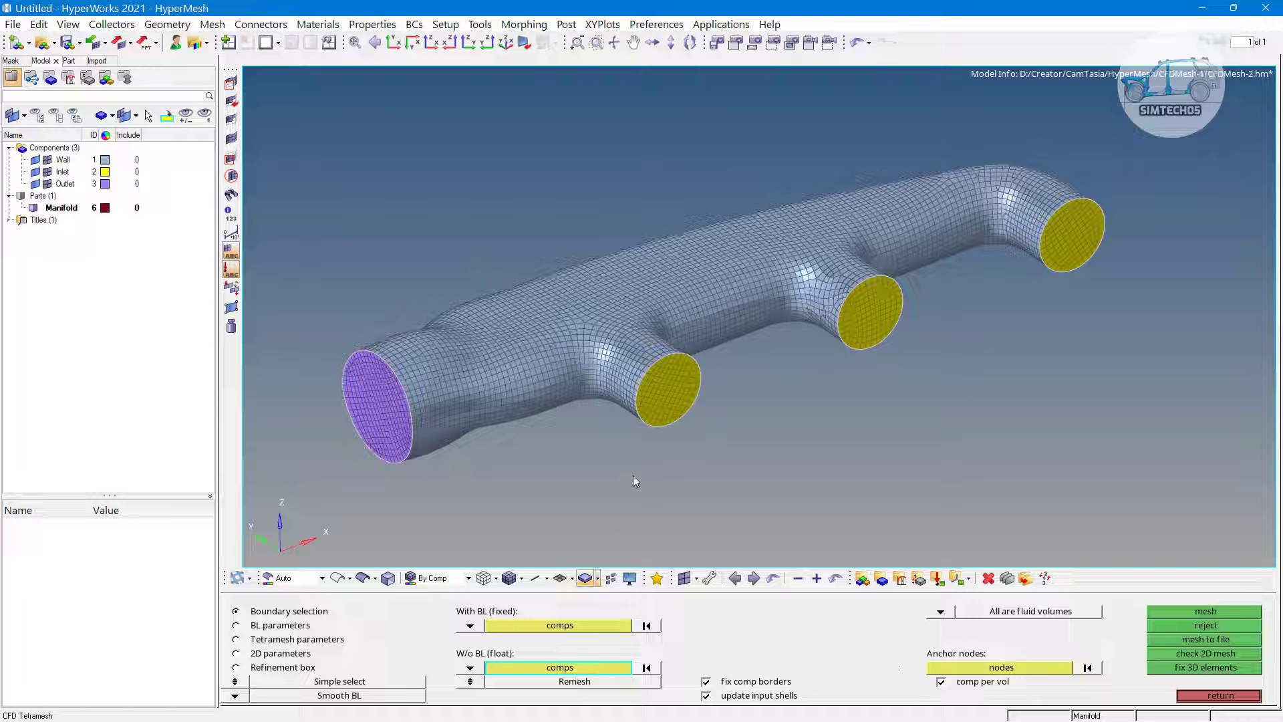
pyautogui.keyDown('ctrl'); pyautogui.moveTo(661, 445); pyautogui.dragTo(721, 423, button='right'); pyautogui.keyUp('ctrl')
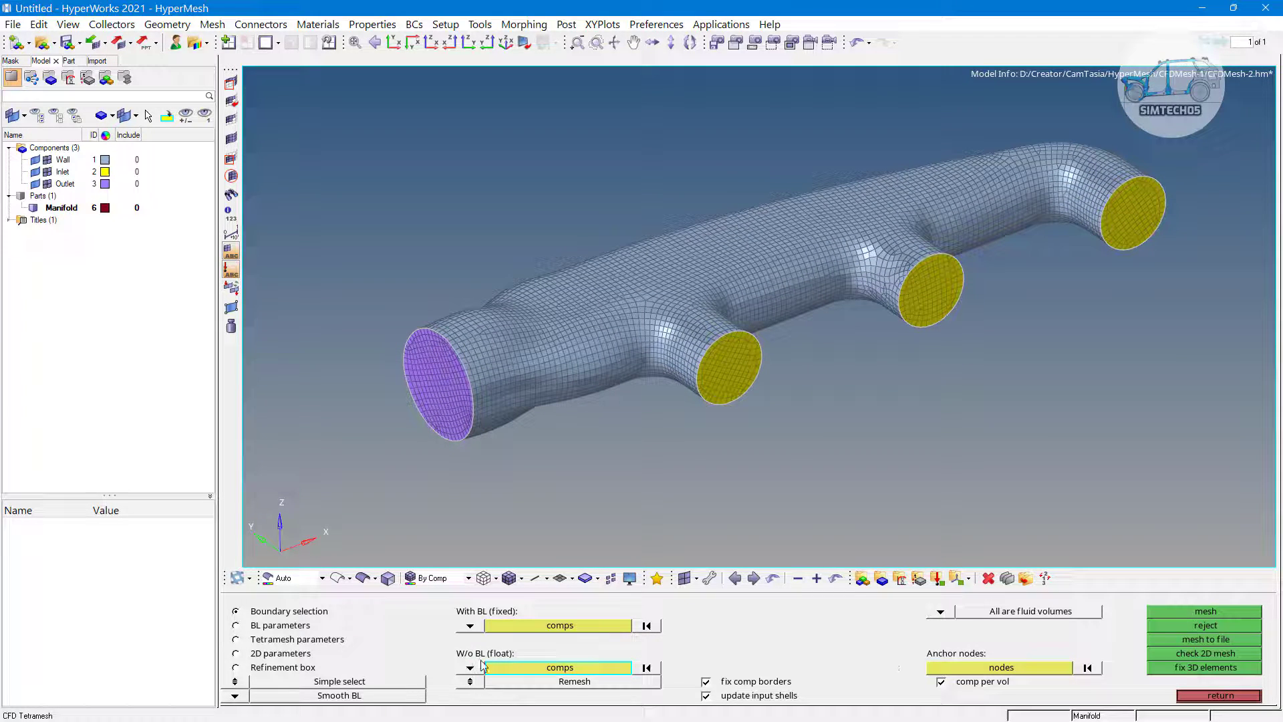
# Step: Set the boundary layer to 5 layers with a first layer thickness of 0.5 and growth rate 1
pyautogui.click(282, 626)
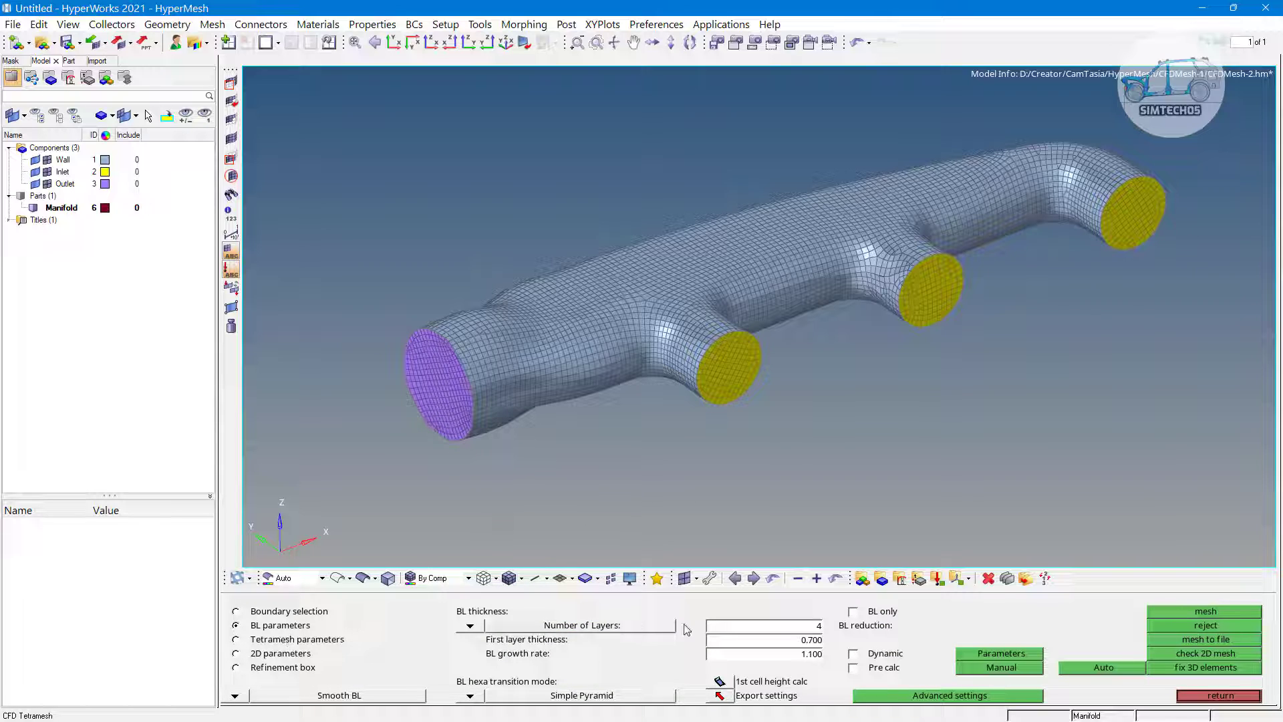
pyautogui.click(800, 631)
pyautogui.write('5')
pyautogui.press('Tab')
pyautogui.write('0.5')
pyautogui.press('Tab')
pyautogui.write('1')
# Step: Review the tetramesh parameters and generate the CFD tetramesh from the selected boundaries
pyautogui.click(314, 643)
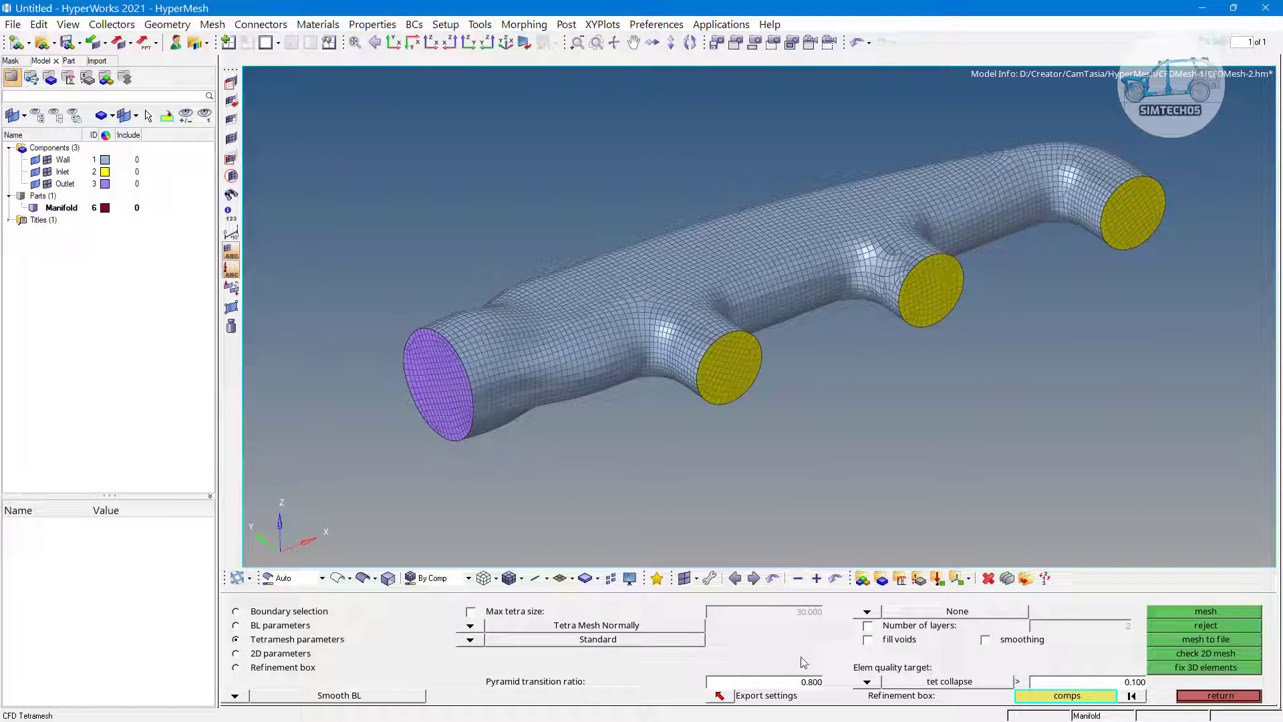
pyautogui.click(292, 610)
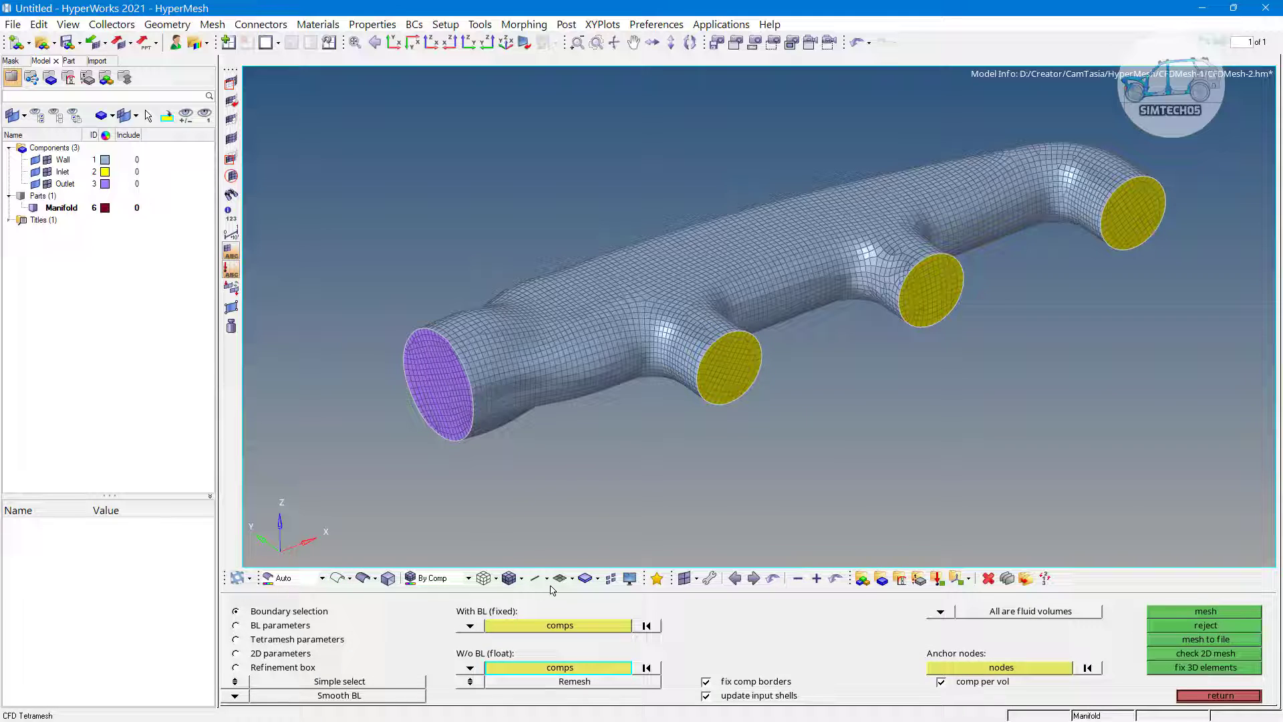
pyautogui.click(1215, 611)
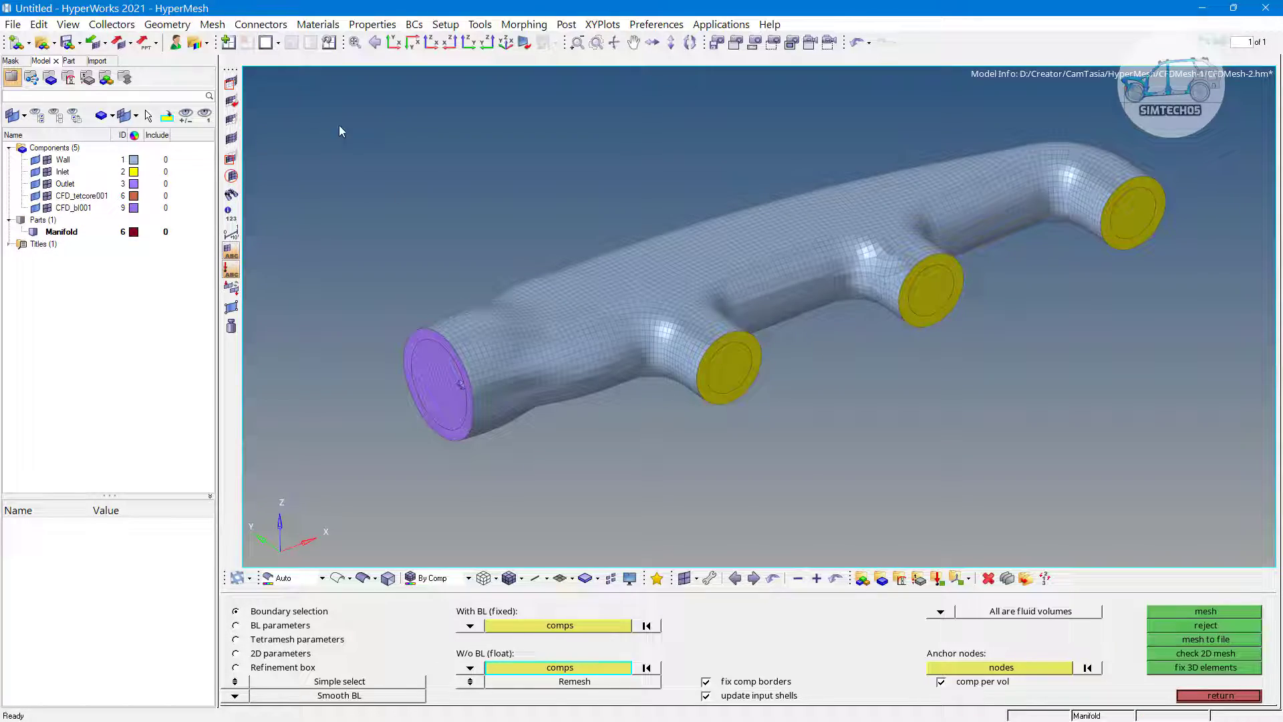
# Step: Examine the boundary layer rings and tetra core elements on the outlet and inlet faces
pyautogui.scroll(3, 454, 383)
pyautogui.scroll(5, 470, 405)
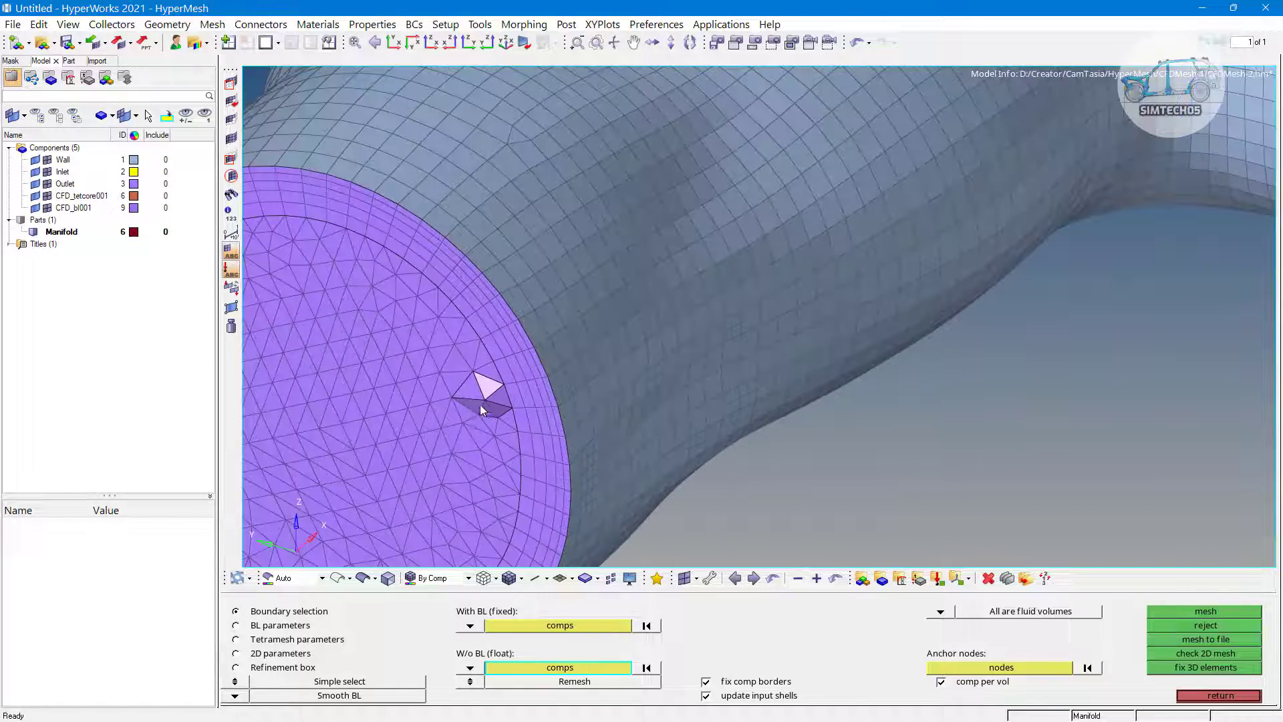
pyautogui.scroll(-8, 452, 360)
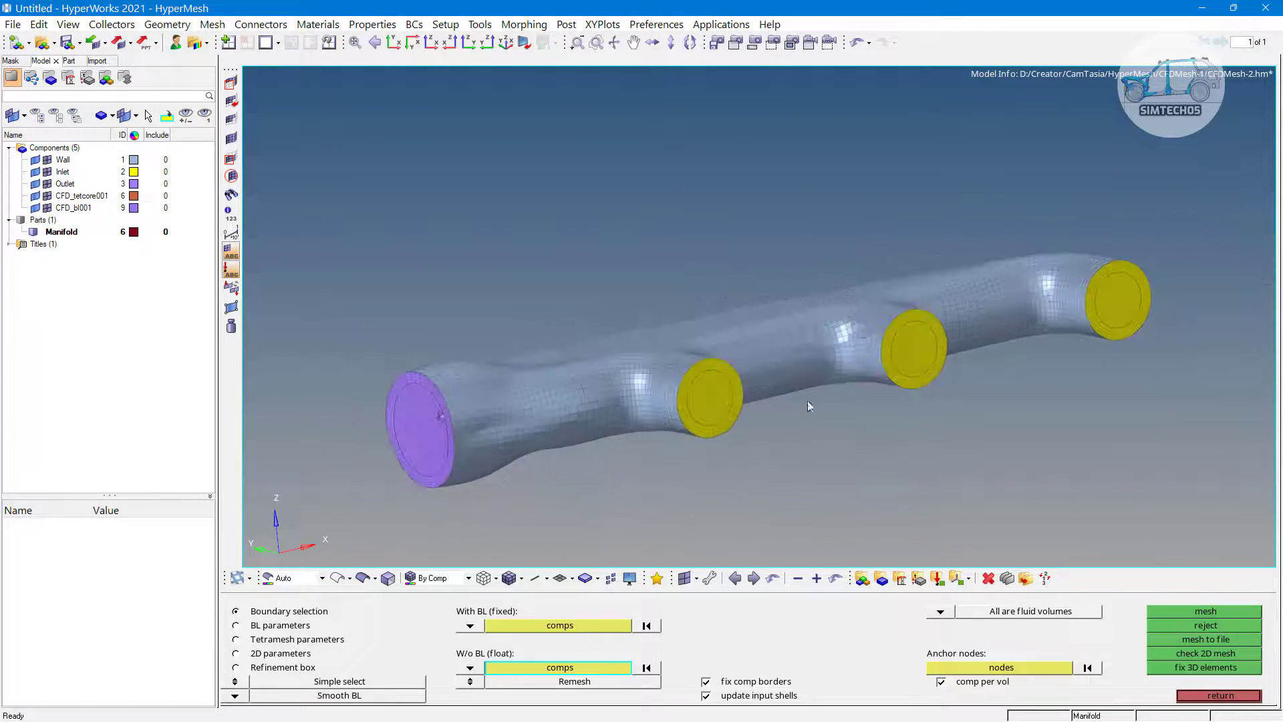
pyautogui.keyDown('ctrl'); pyautogui.moveTo(807, 405); pyautogui.dragTo(674, 431, button='right'); pyautogui.keyUp('ctrl')
pyautogui.scroll(4, 882, 363)
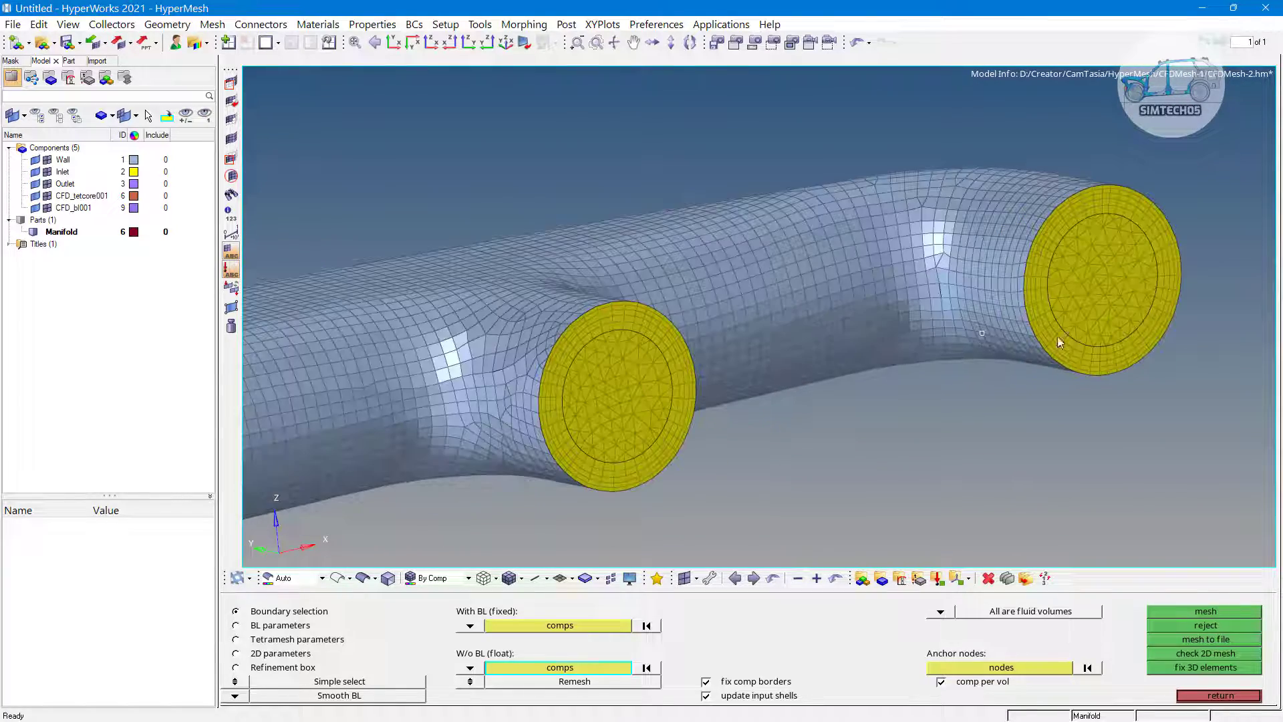
pyautogui.keyDown('ctrl'); pyautogui.moveTo(1057, 338); pyautogui.dragTo(835, 362); pyautogui.keyUp('ctrl')
pyautogui.scroll(-4, 821, 361)
pyautogui.keyDown('ctrl'); pyautogui.moveTo(735, 449); pyautogui.dragTo(893, 235, button='right'); pyautogui.keyUp('ctrl')
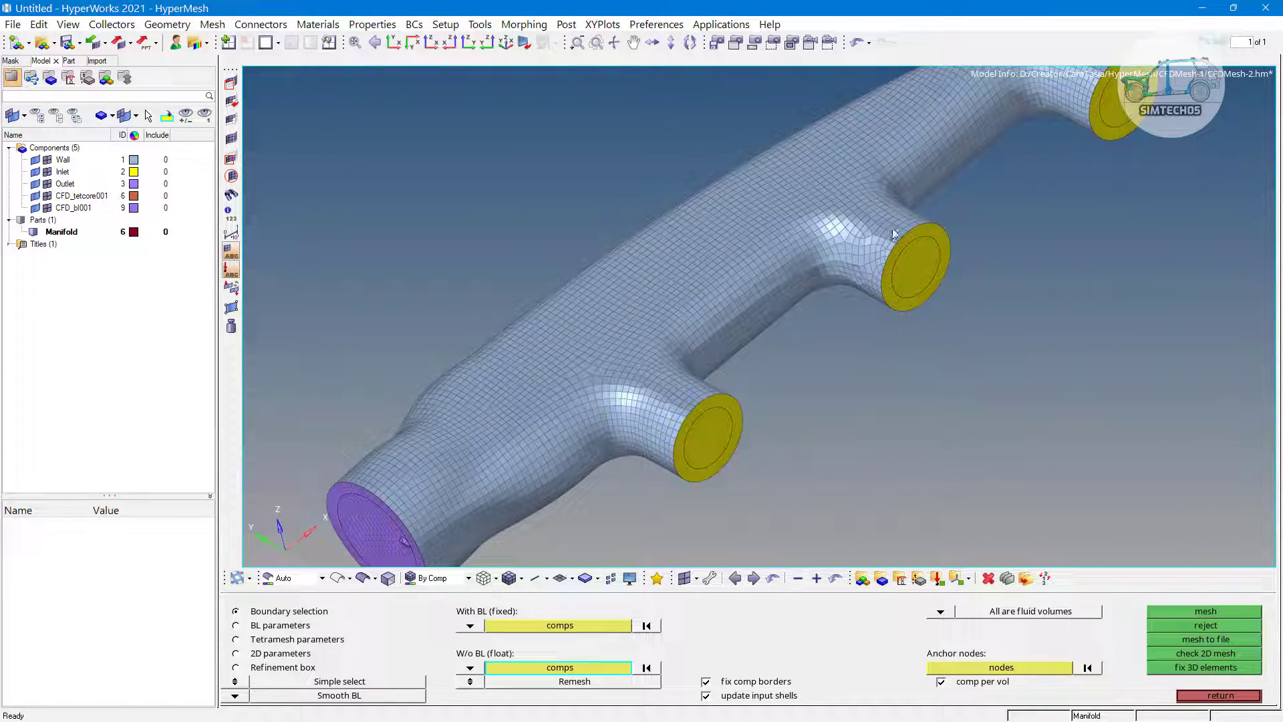
# Step: Inspect the outlet face elements next to the boundary layer up close and reject the generated CFD mesh
pyautogui.keyDown('ctrl'); pyautogui.moveTo(701, 284); pyautogui.dragTo(561, 348); pyautogui.keyUp('ctrl')
pyautogui.scroll(4, 459, 411)
pyautogui.scroll(3, 460, 411)
pyautogui.keyDown('ctrl'); pyautogui.moveTo(535, 408); pyautogui.dragTo(589, 367, button='right'); pyautogui.keyUp('ctrl')
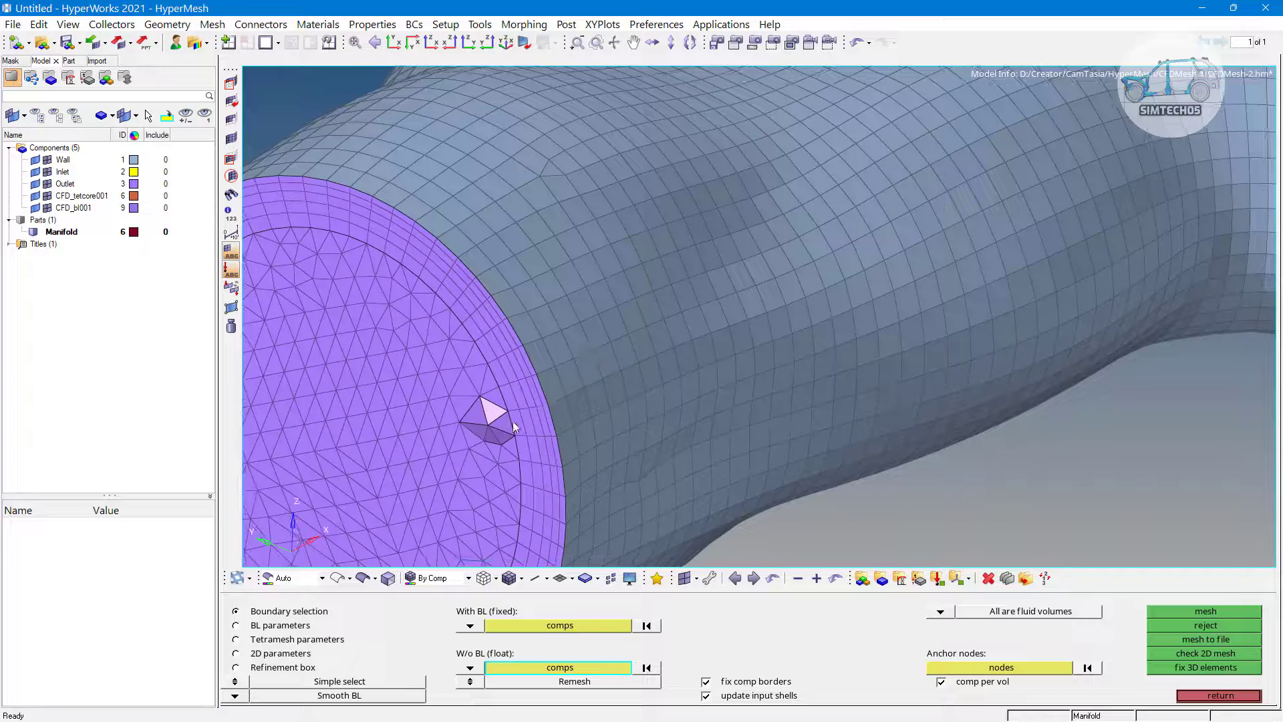
pyautogui.keyDown('ctrl'); pyautogui.moveTo(512, 421); pyautogui.dragTo(642, 326); pyautogui.keyUp('ctrl')
pyautogui.scroll(5, 548, 371)
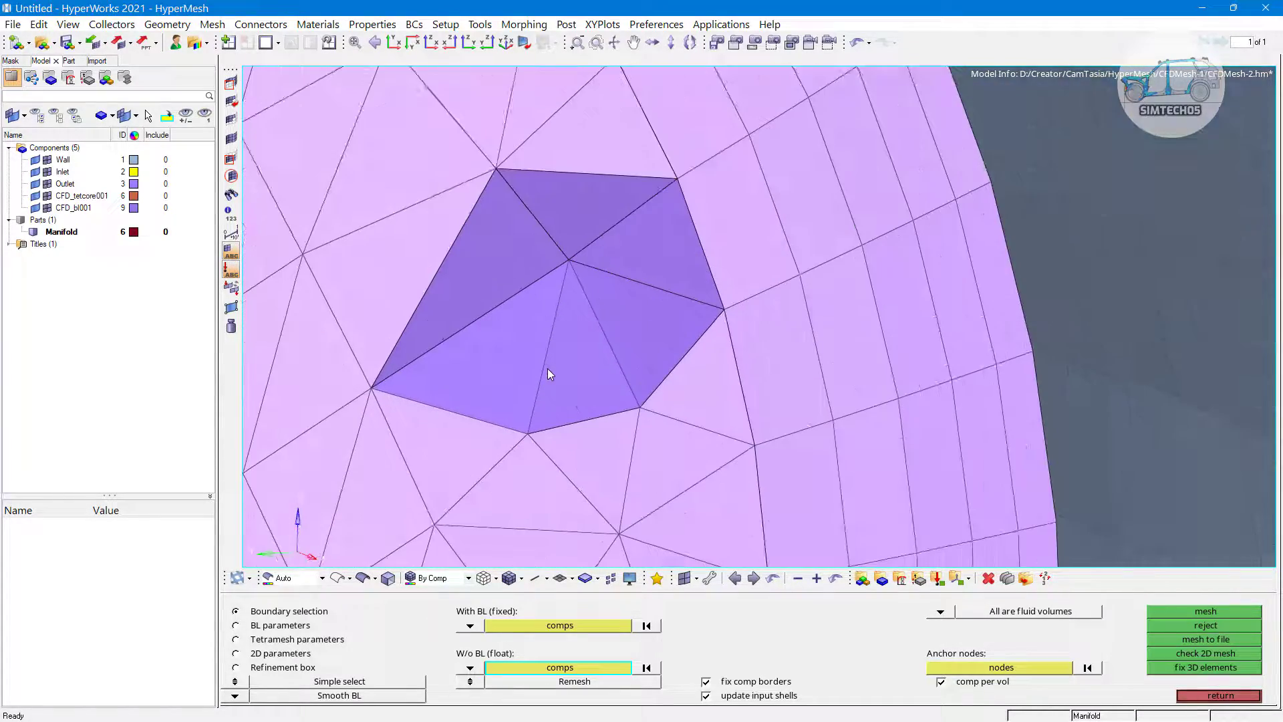
pyautogui.scroll(-3, 574, 378)
pyautogui.click(1184, 626)
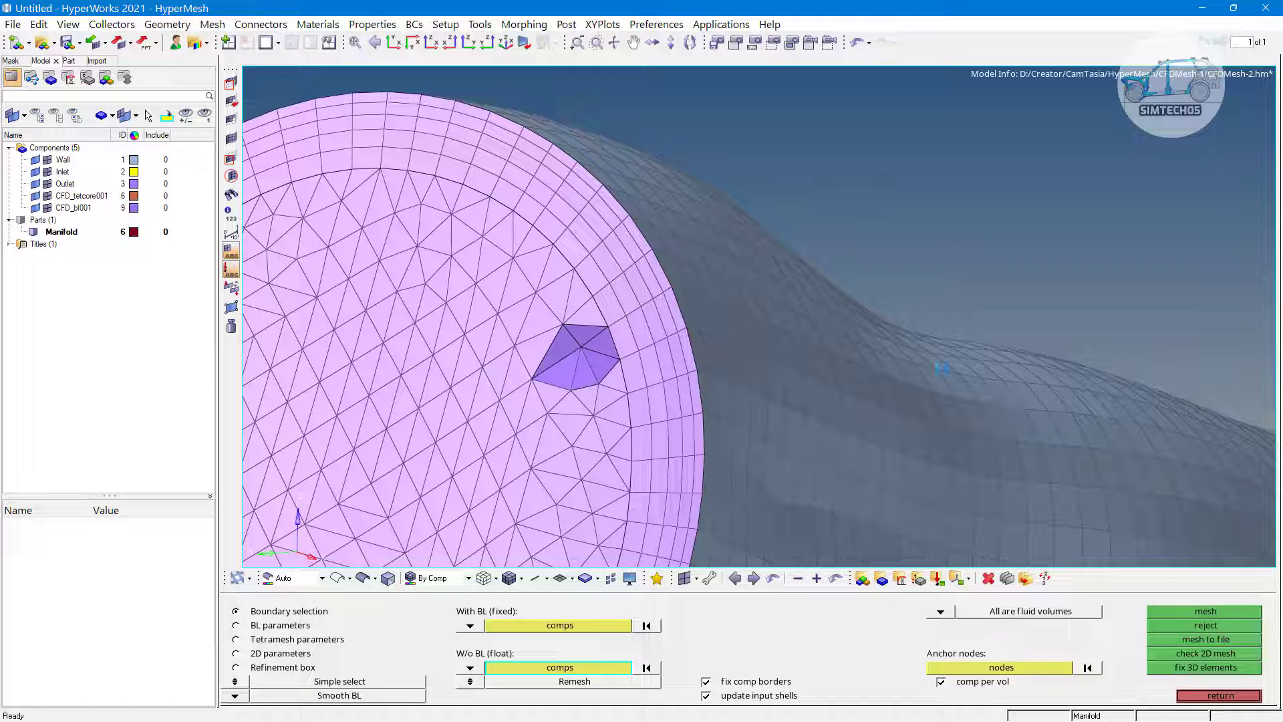
# Step: Select the boundary components with a fixed boundary layer, and pick the outlet and inlet faces as floating without boundary layer
pyautogui.scroll(-2, 807, 316)
pyautogui.scroll(-3, 807, 315)
pyautogui.keyDown('ctrl'); pyautogui.moveTo(807, 315); pyautogui.dragTo(773, 372); pyautogui.keyUp('ctrl')
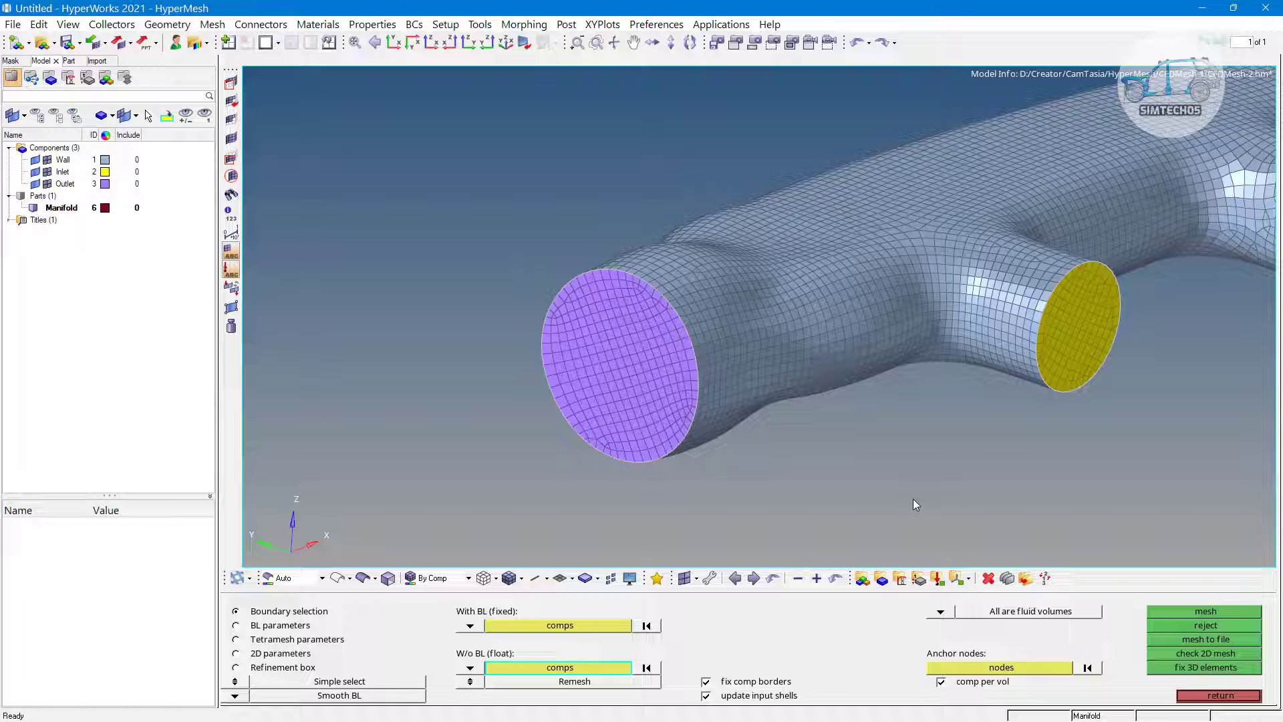
pyautogui.click(552, 625)
pyautogui.scroll(-5, 582, 478)
pyautogui.click(536, 433)
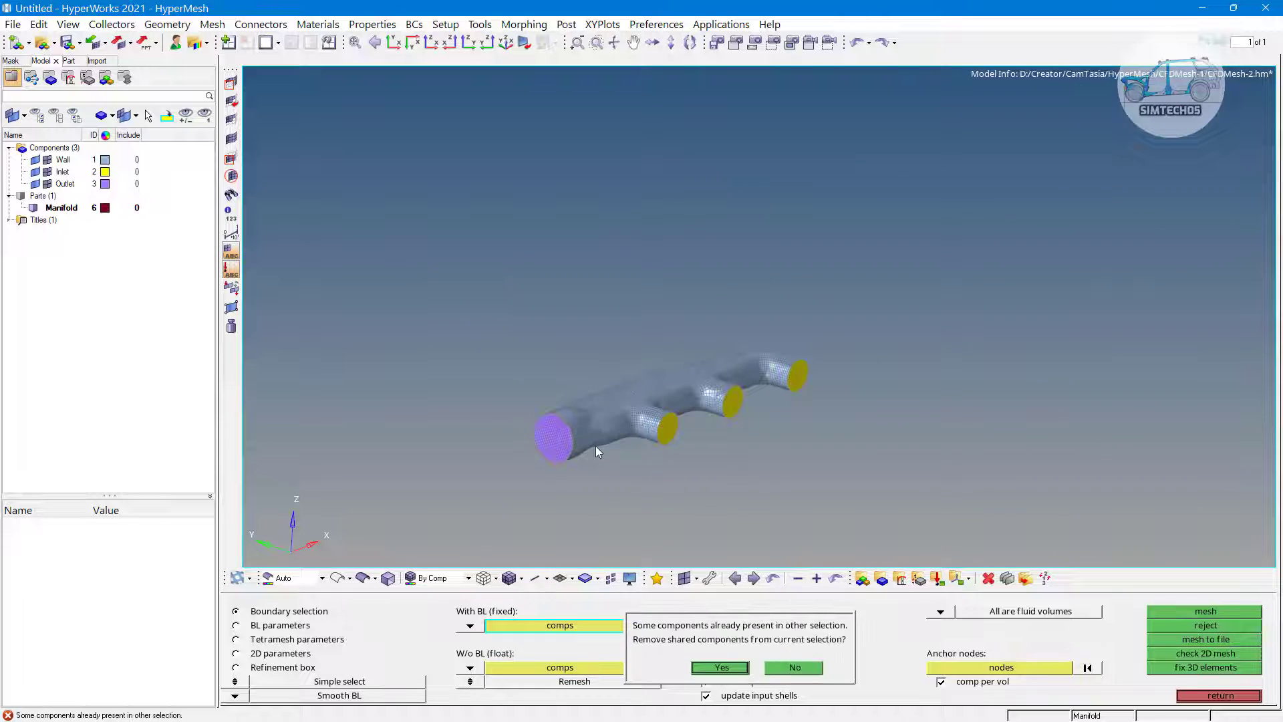
pyautogui.click(795, 667)
pyautogui.scroll(3, 621, 555)
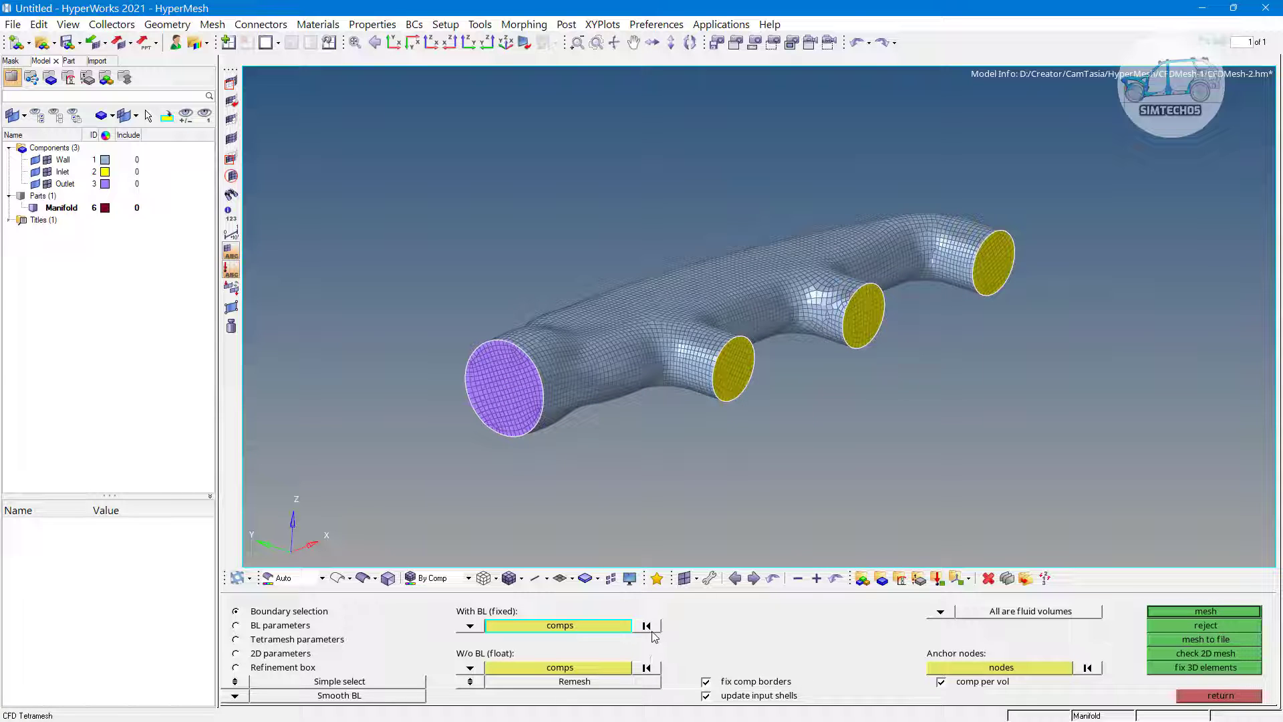
pyautogui.scroll(5, 600, 389)
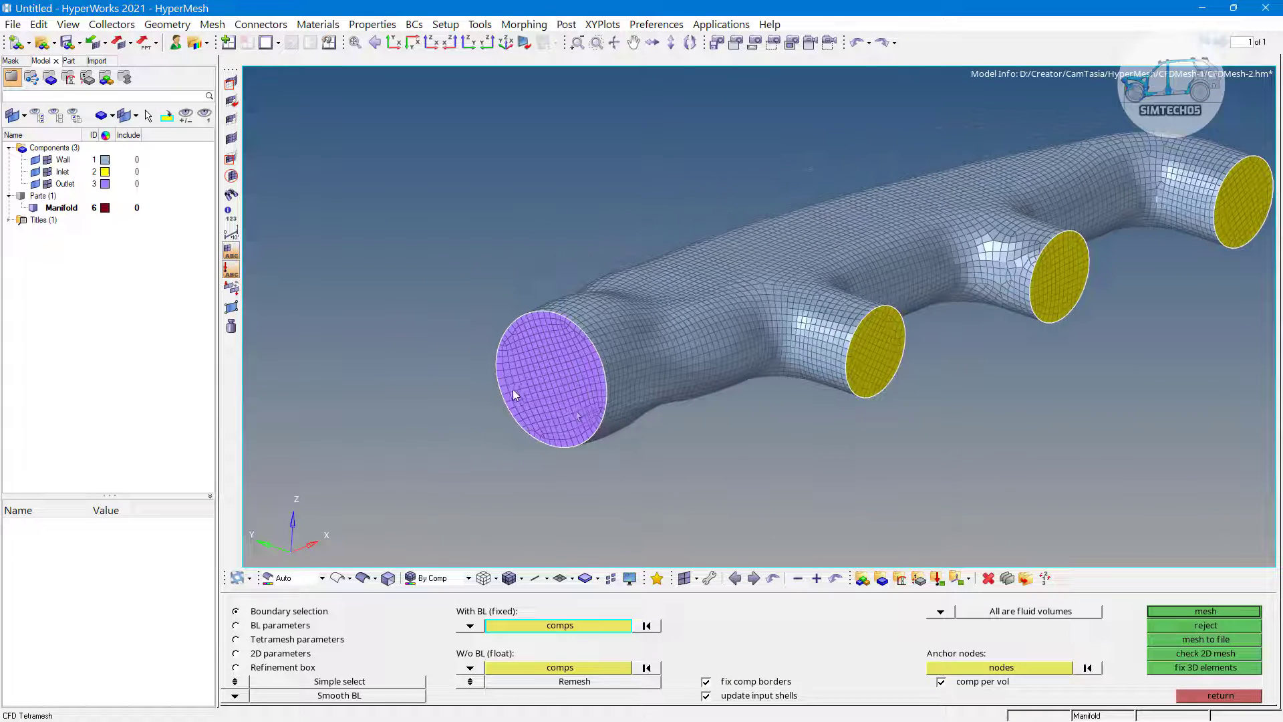
pyautogui.click(574, 668)
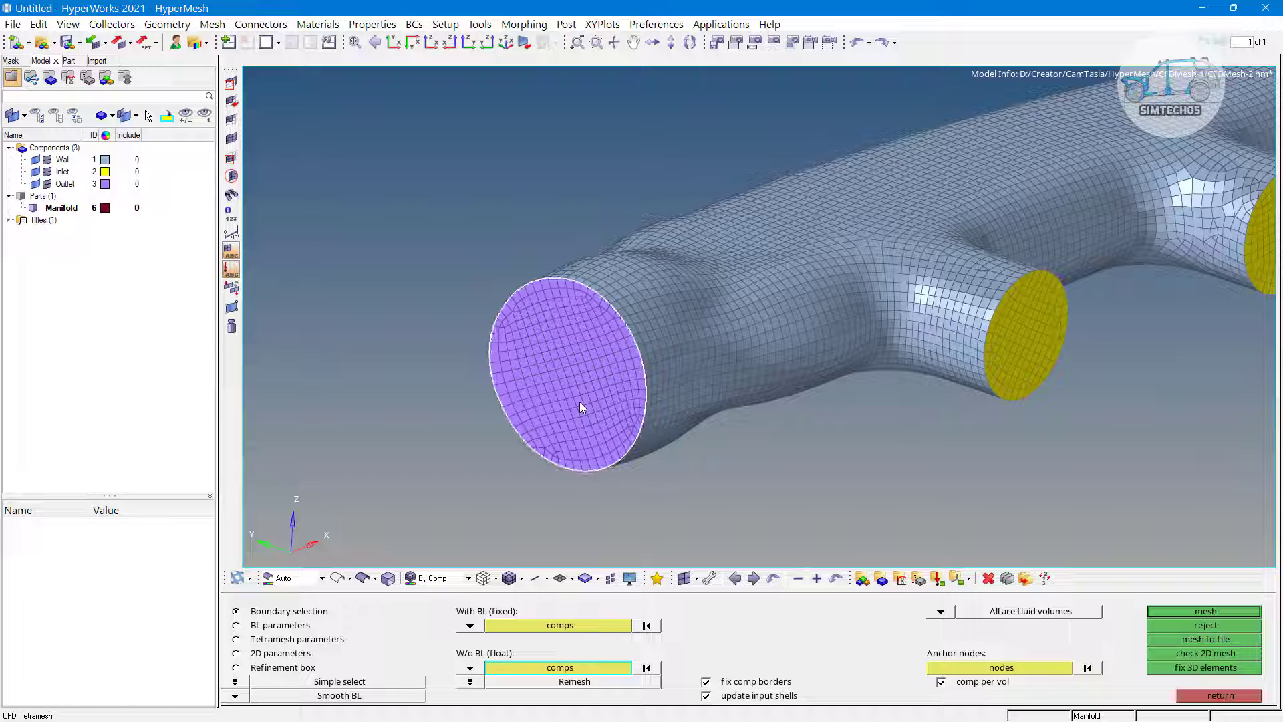
pyautogui.click(1004, 354)
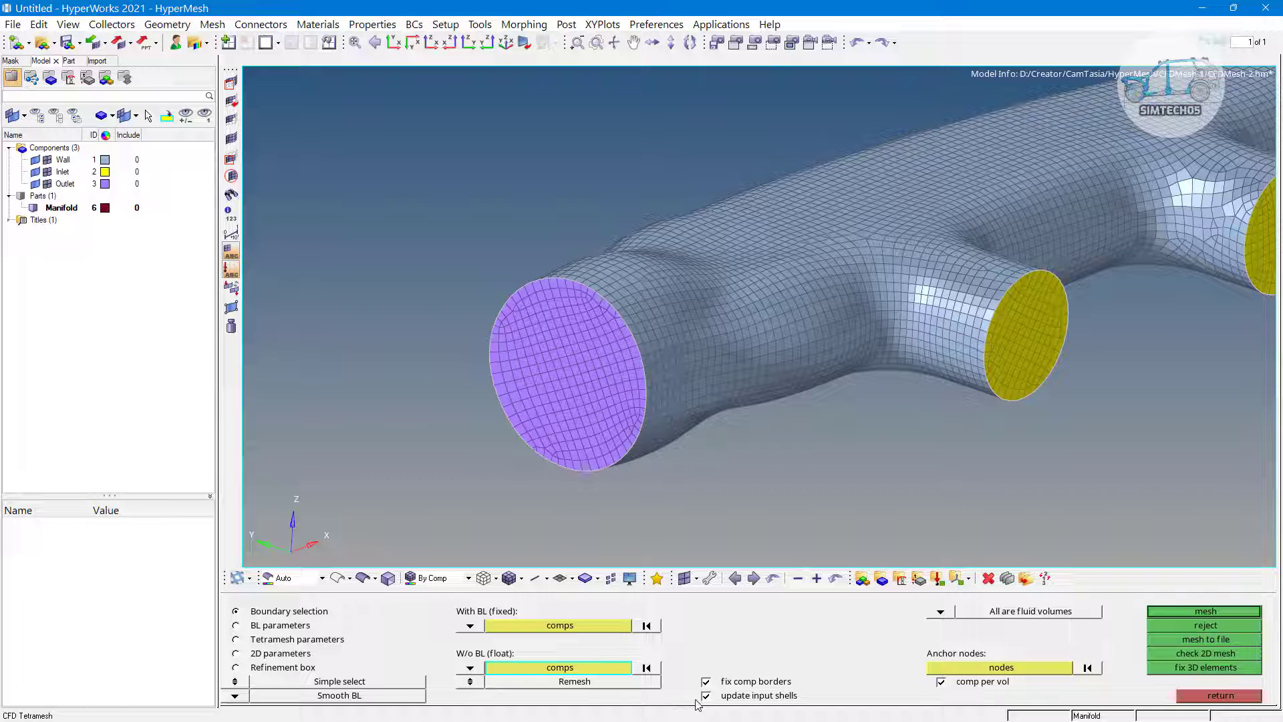
# Step: Set the tetra growth type to Interpolate and generate the CFD tetramesh
pyautogui.click(283, 626)
pyautogui.click(295, 640)
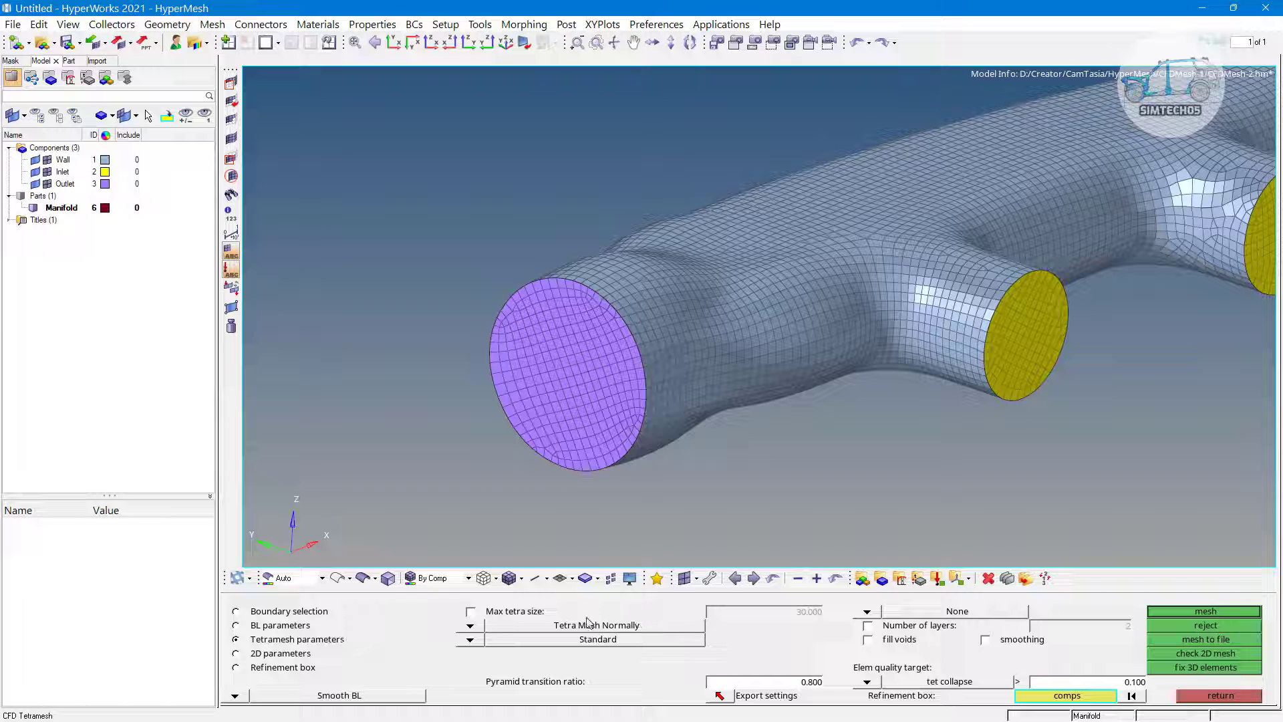
pyautogui.click(469, 639)
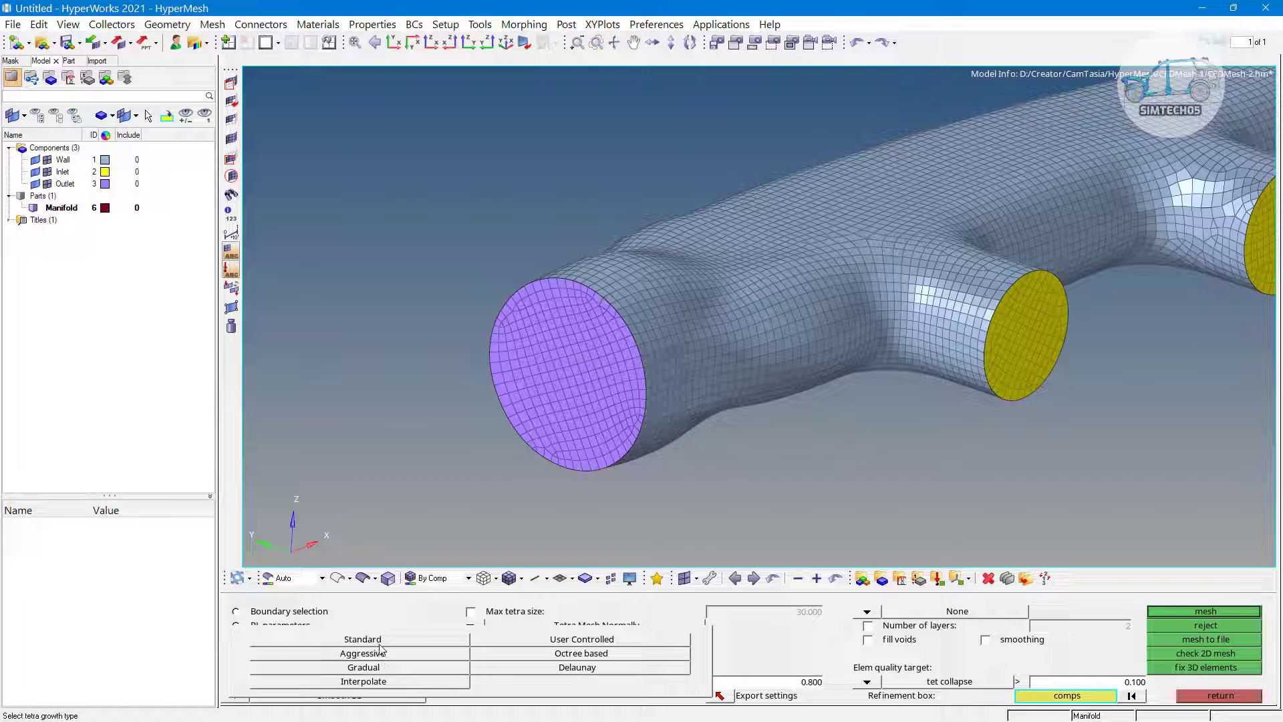
pyautogui.click(381, 680)
pyautogui.click(1220, 611)
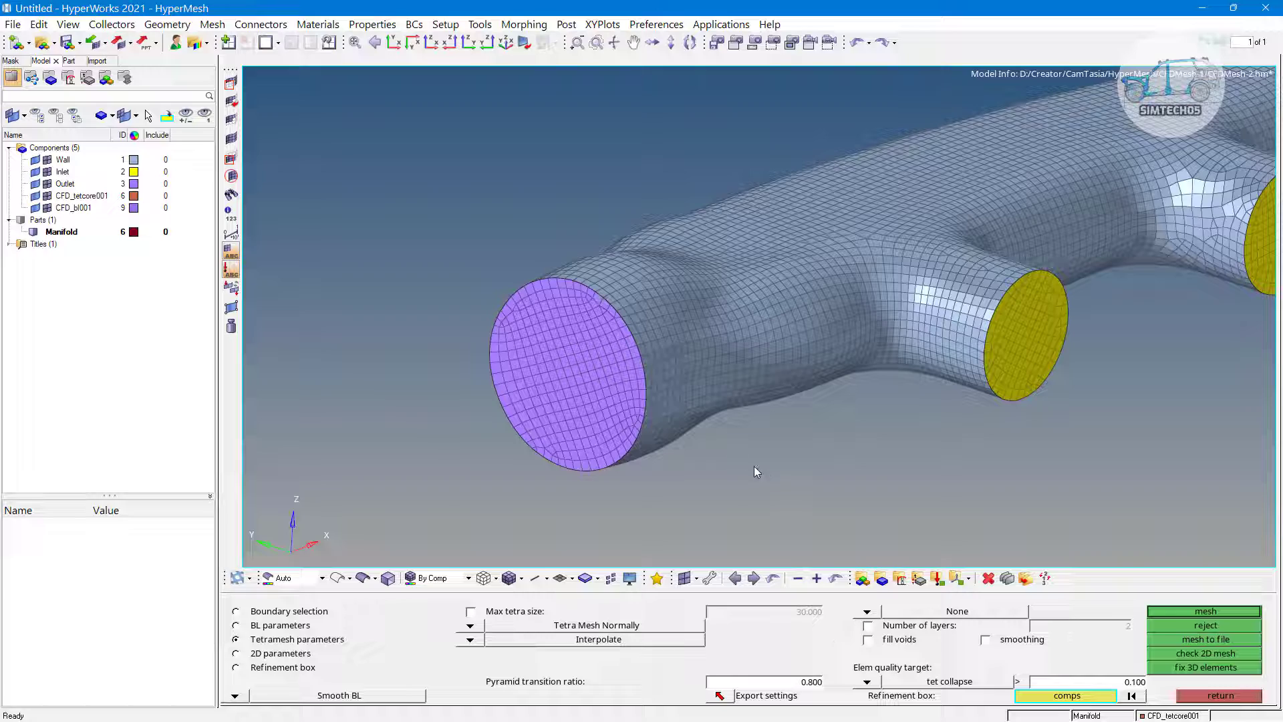
# Step: Examine the boundary layer rings and core triangles on the outlet and inlet faces of the regenerated mesh
pyautogui.scroll(-3, 607, 381)
pyautogui.scroll(6, 608, 381)
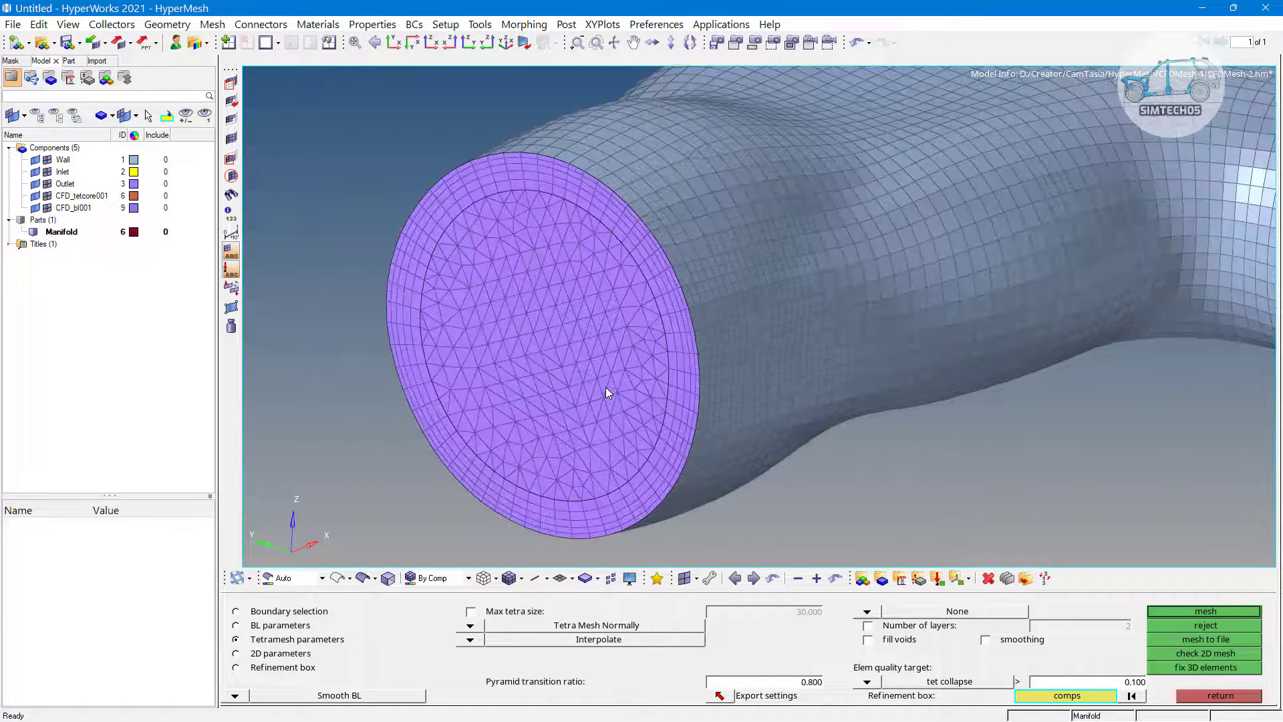
pyautogui.keyDown('ctrl'); pyautogui.scroll(-4, 673, 403); pyautogui.keyUp('ctrl')
pyautogui.keyDown('ctrl'); pyautogui.moveTo(1000, 329); pyautogui.dragTo(722, 378, button='right'); pyautogui.keyUp('ctrl')
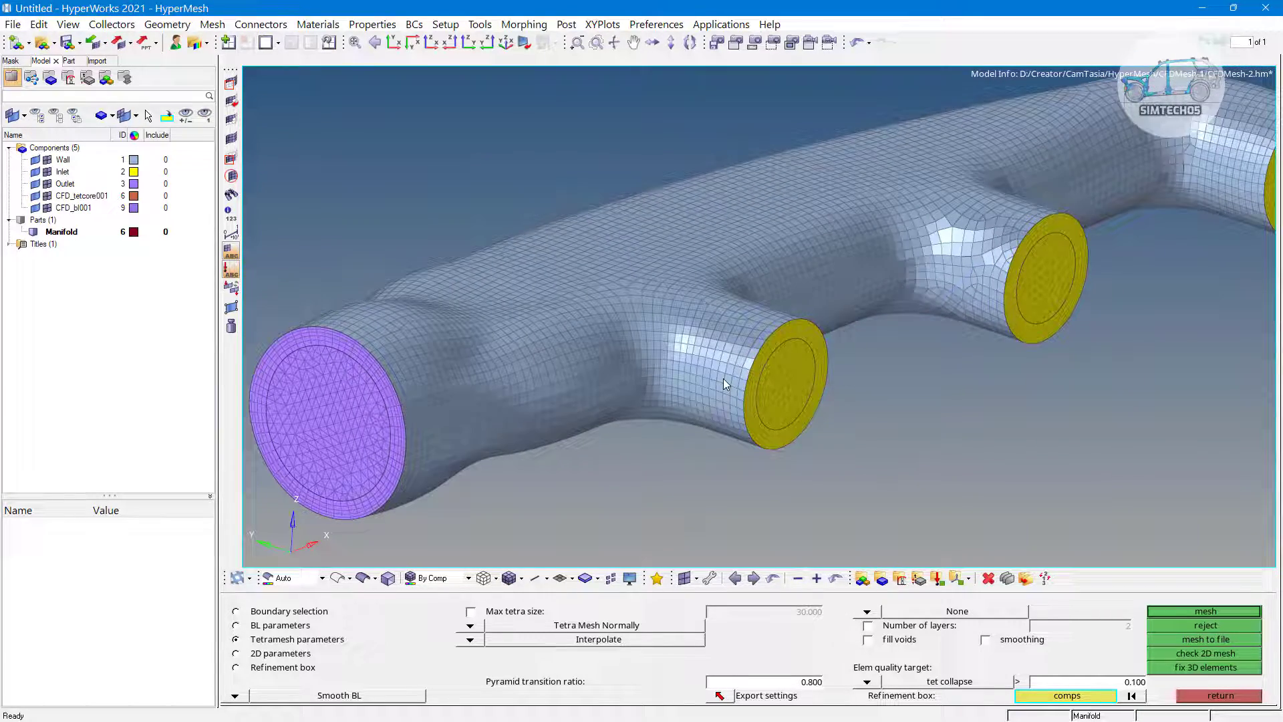
pyautogui.moveTo(723, 378)
pyautogui.keyDown('ctrl'); pyautogui.mouseDown()
pyautogui.moveTo(696, 376)
pyautogui.moveTo(740, 361)
pyautogui.mouseUp(); pyautogui.keyUp('ctrl')
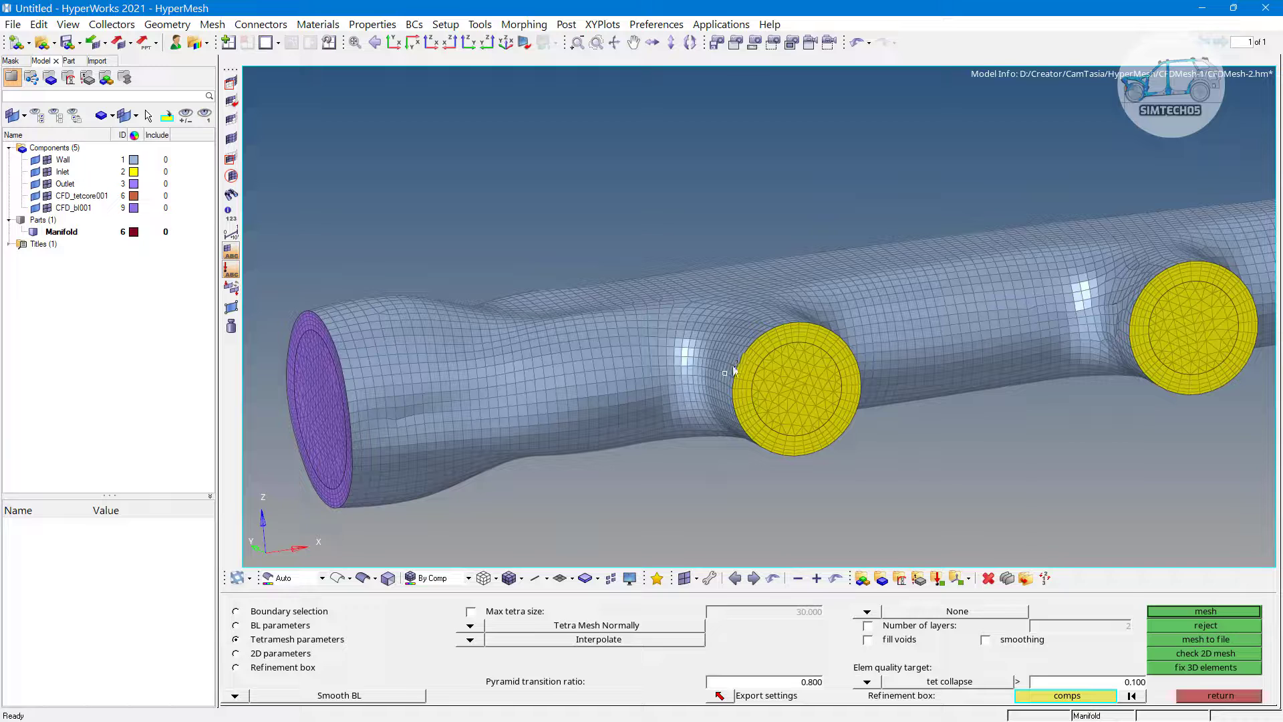
pyautogui.keyDown('ctrl'); pyautogui.scroll(-3, 663, 382); pyautogui.keyUp('ctrl')
pyautogui.keyDown('ctrl'); pyautogui.moveTo(663, 382); pyautogui.dragTo(741, 356); pyautogui.keyUp('ctrl')
pyautogui.scroll(2, 586, 363)
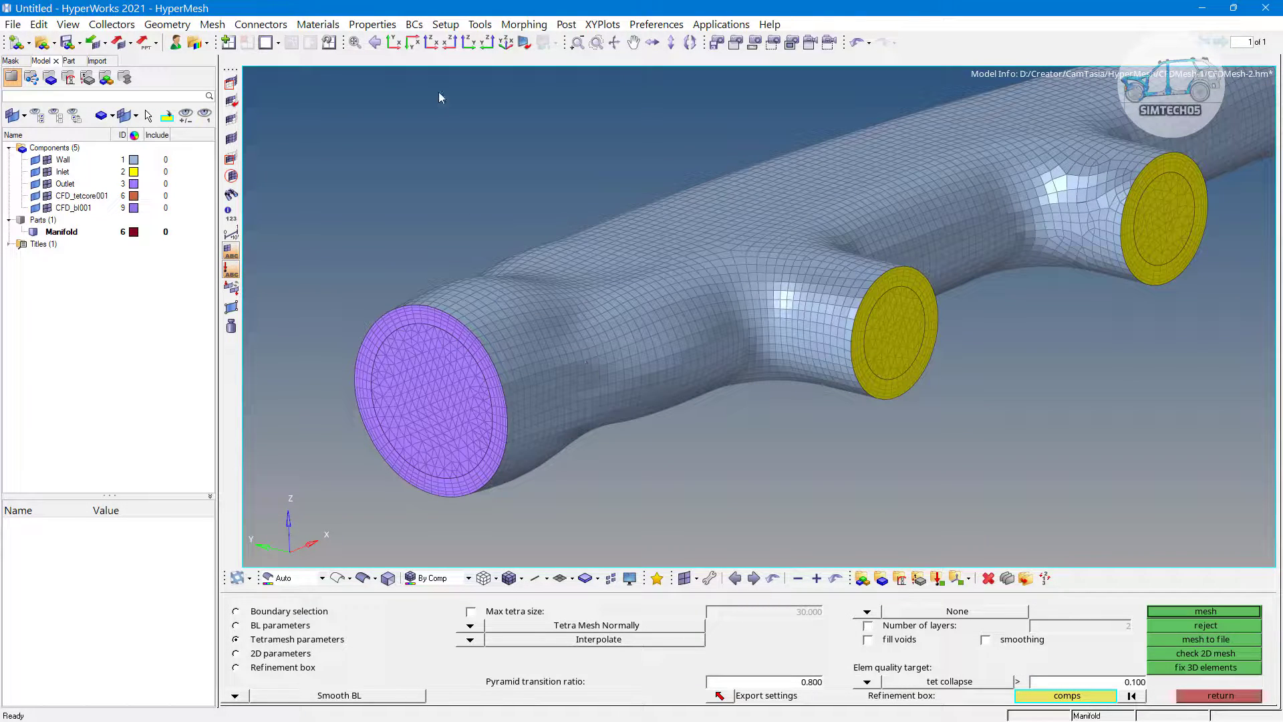
# Step: Mask the lower half of the manifold's elements in a side view to cut the volume mesh open lengthwise
pyautogui.click(412, 42)
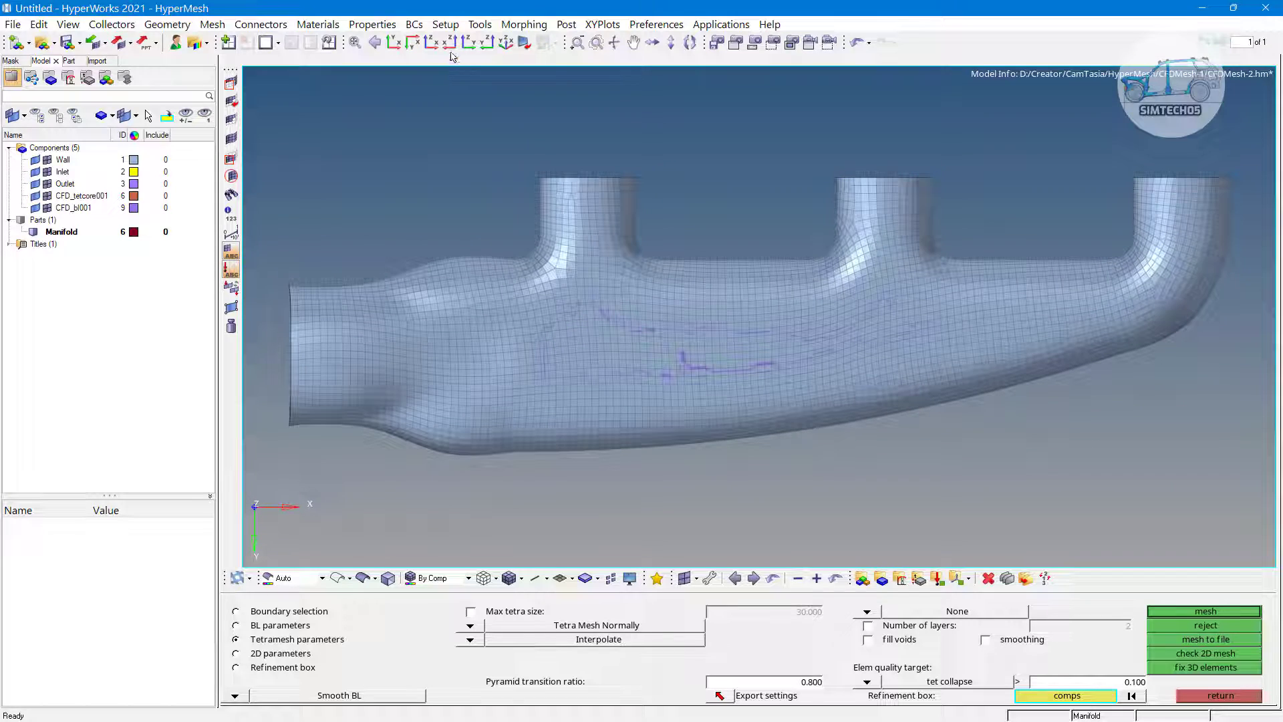
pyautogui.click(450, 43)
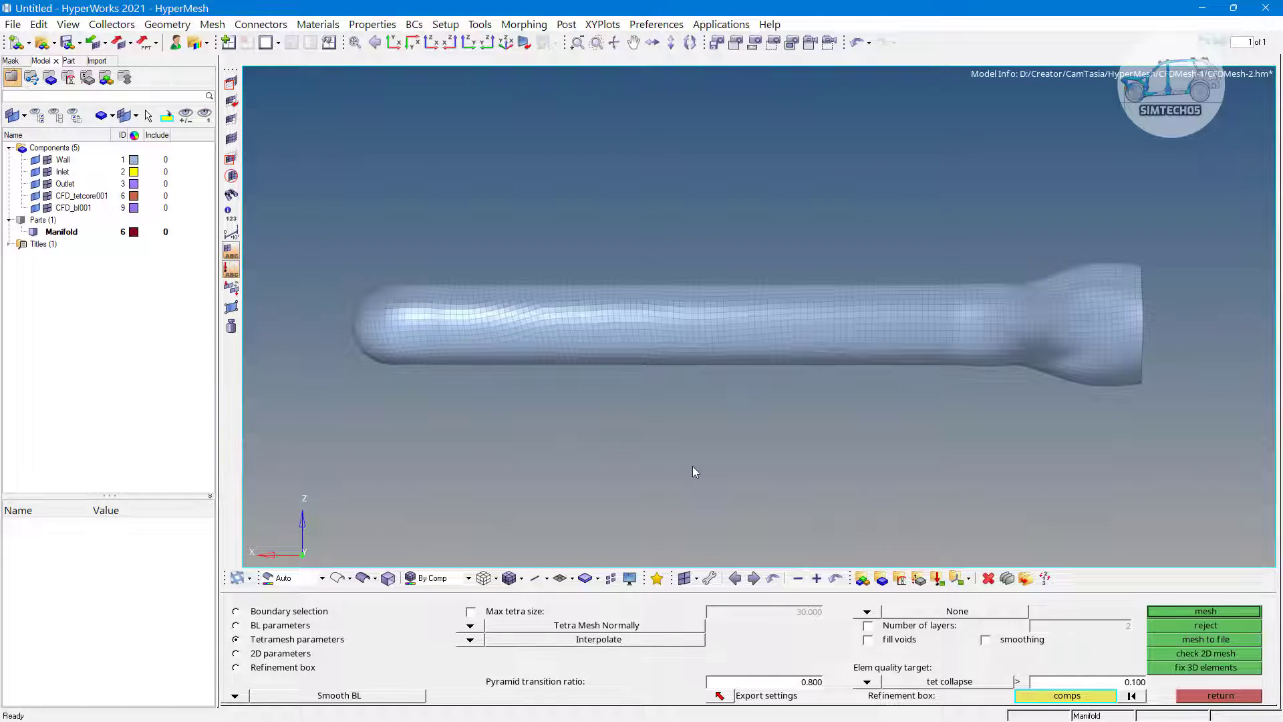
pyautogui.press('F5')
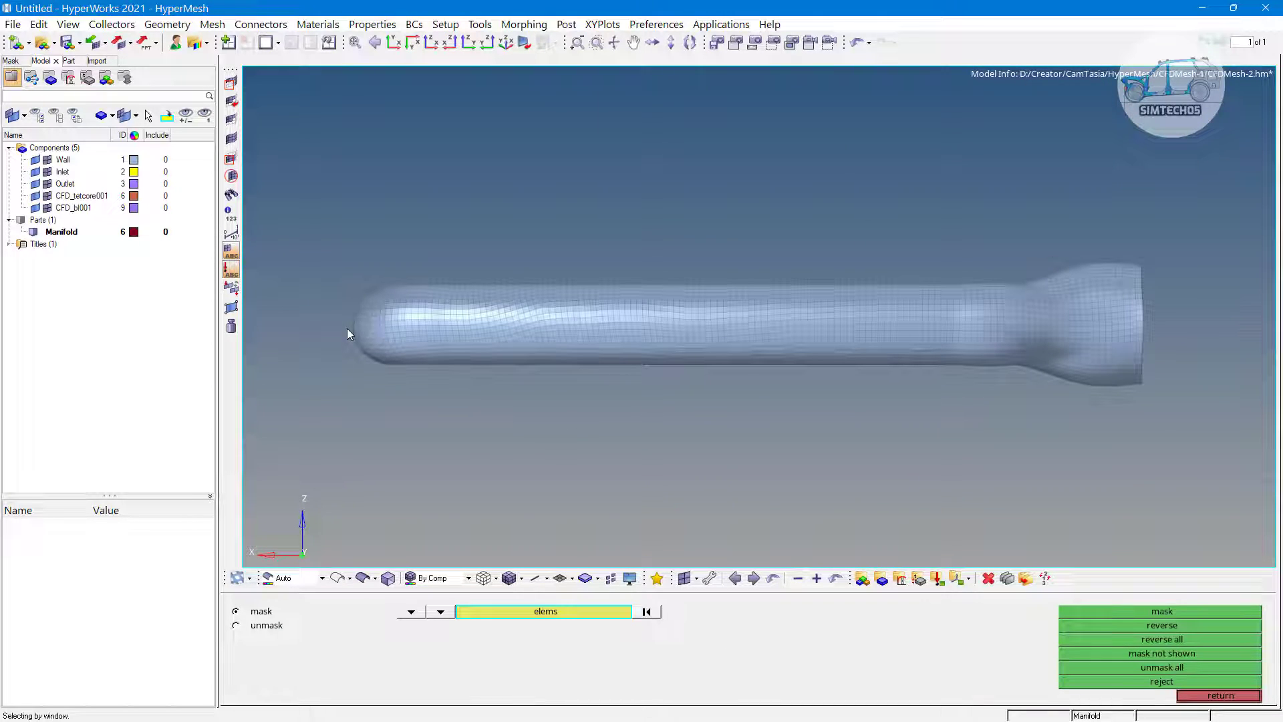
pyautogui.keyDown('shift'); pyautogui.moveTo(347, 328); pyautogui.dragTo(1239, 496); pyautogui.keyUp('shift')
pyautogui.middleClick(944, 448)
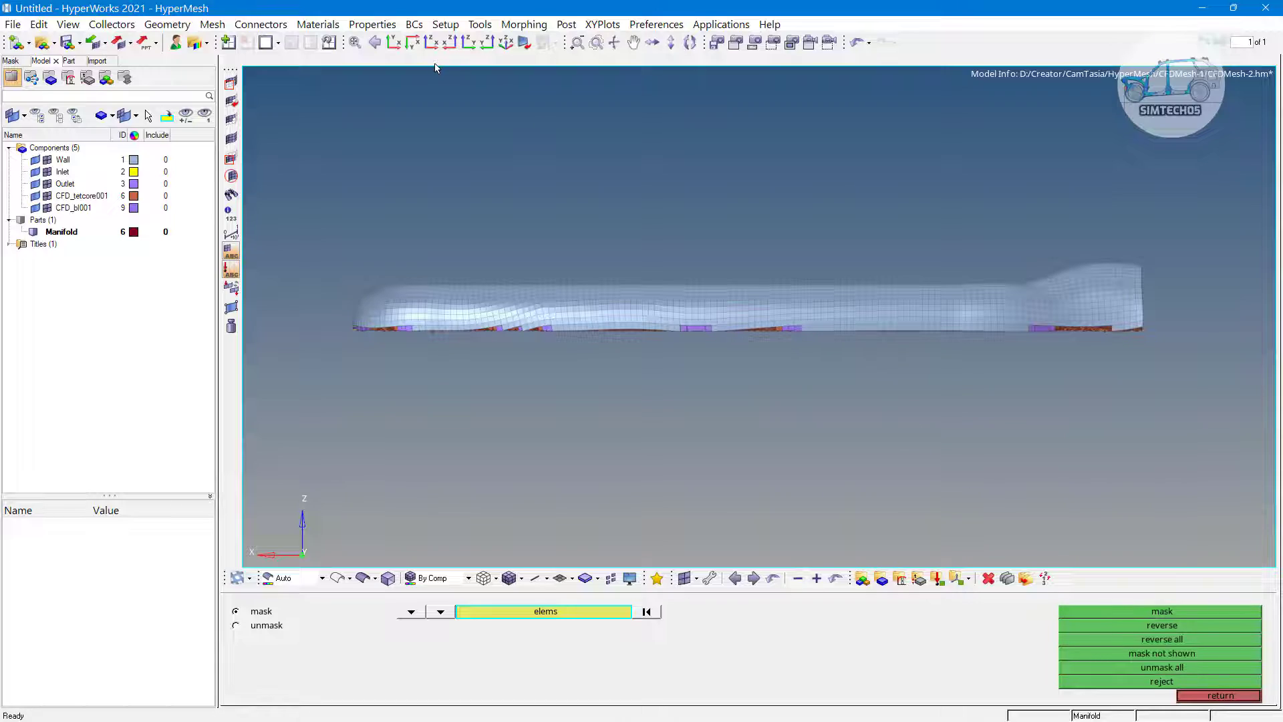
# Step: Examine the cut section's boundary layers and tetra core from the manifold body to the outlet edge
pyautogui.click(376, 42)
pyautogui.click(394, 42)
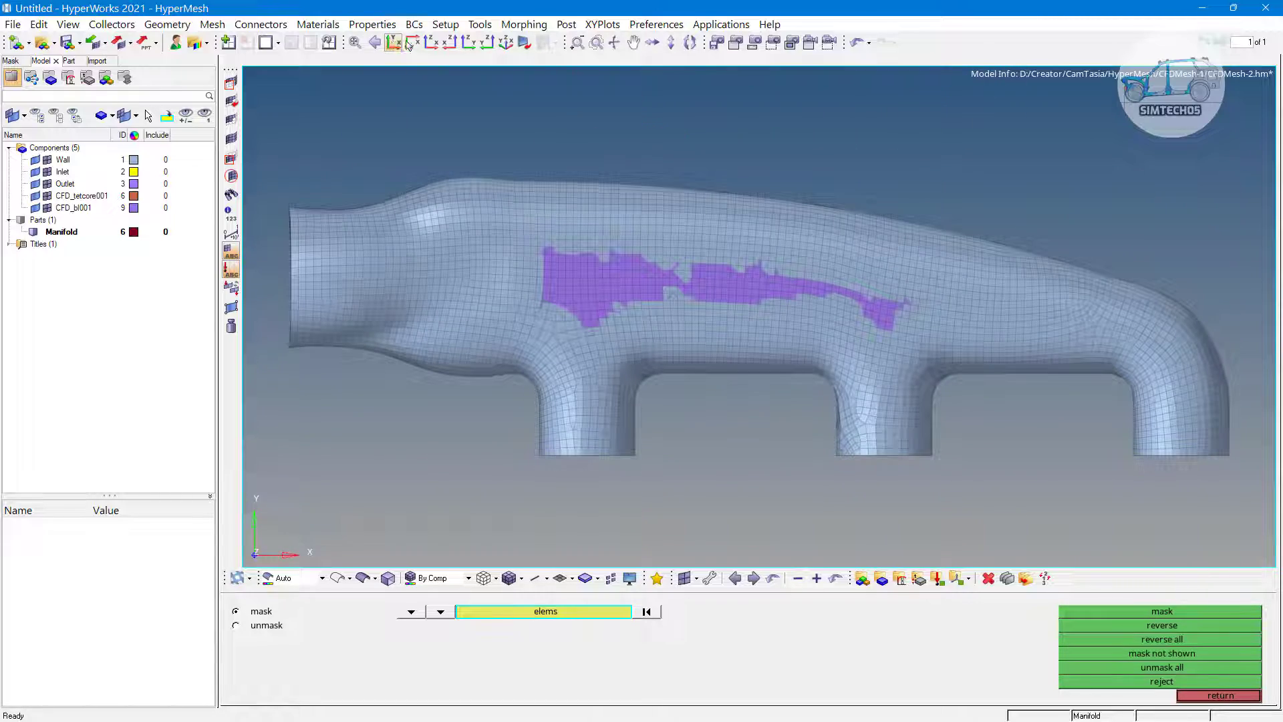
pyautogui.click(412, 42)
pyautogui.scroll(5, 529, 267)
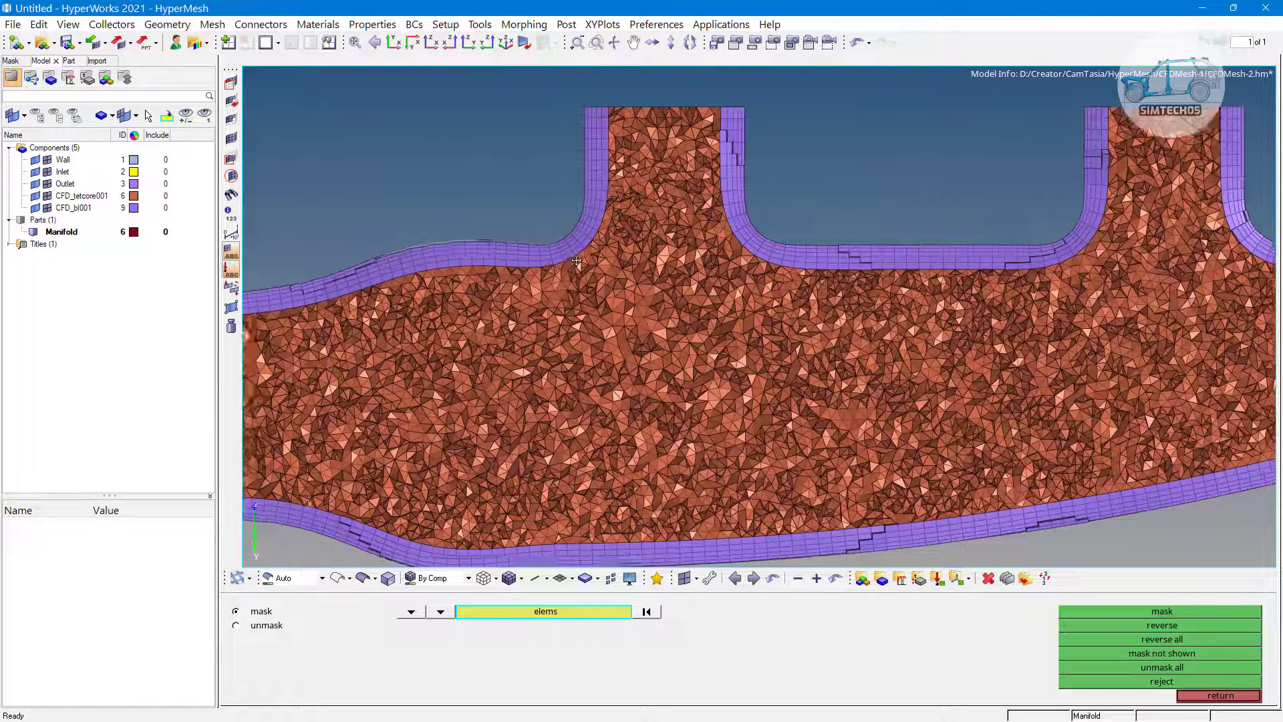
pyautogui.keyDown('ctrl'); pyautogui.moveTo(576, 261); pyautogui.dragTo(839, 245, button='right'); pyautogui.keyUp('ctrl')
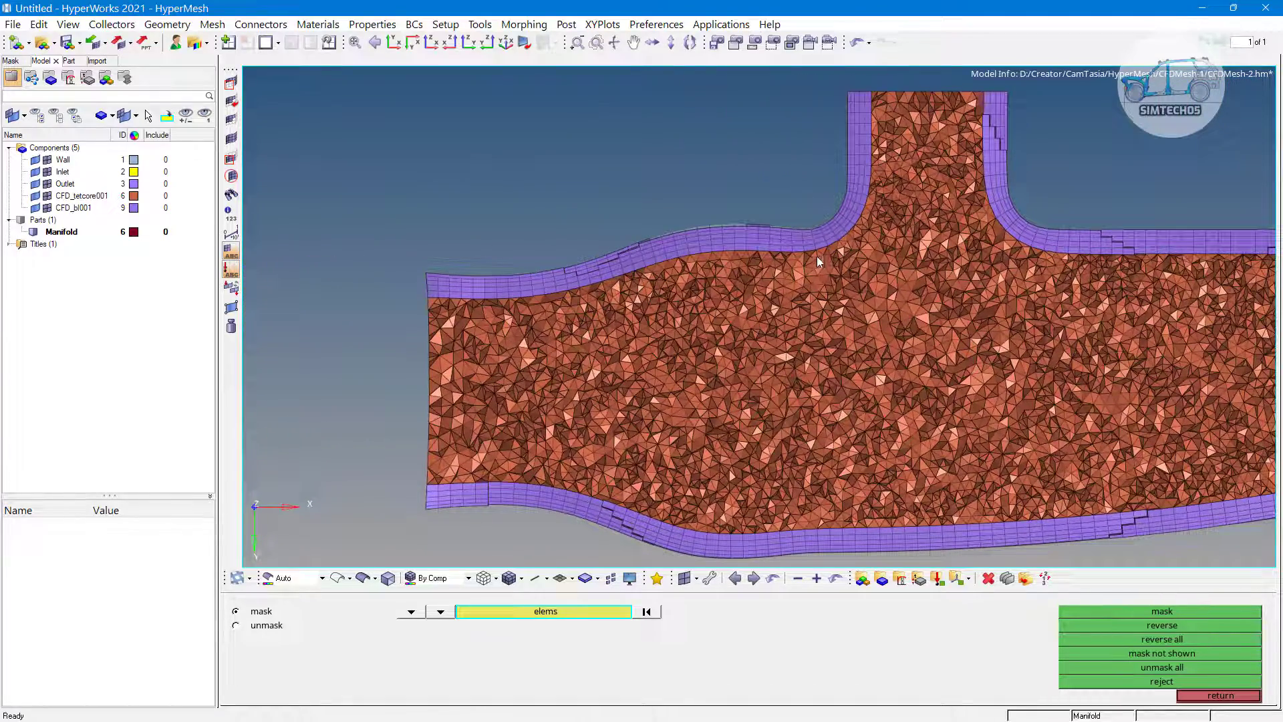
pyautogui.scroll(5, 451, 300)
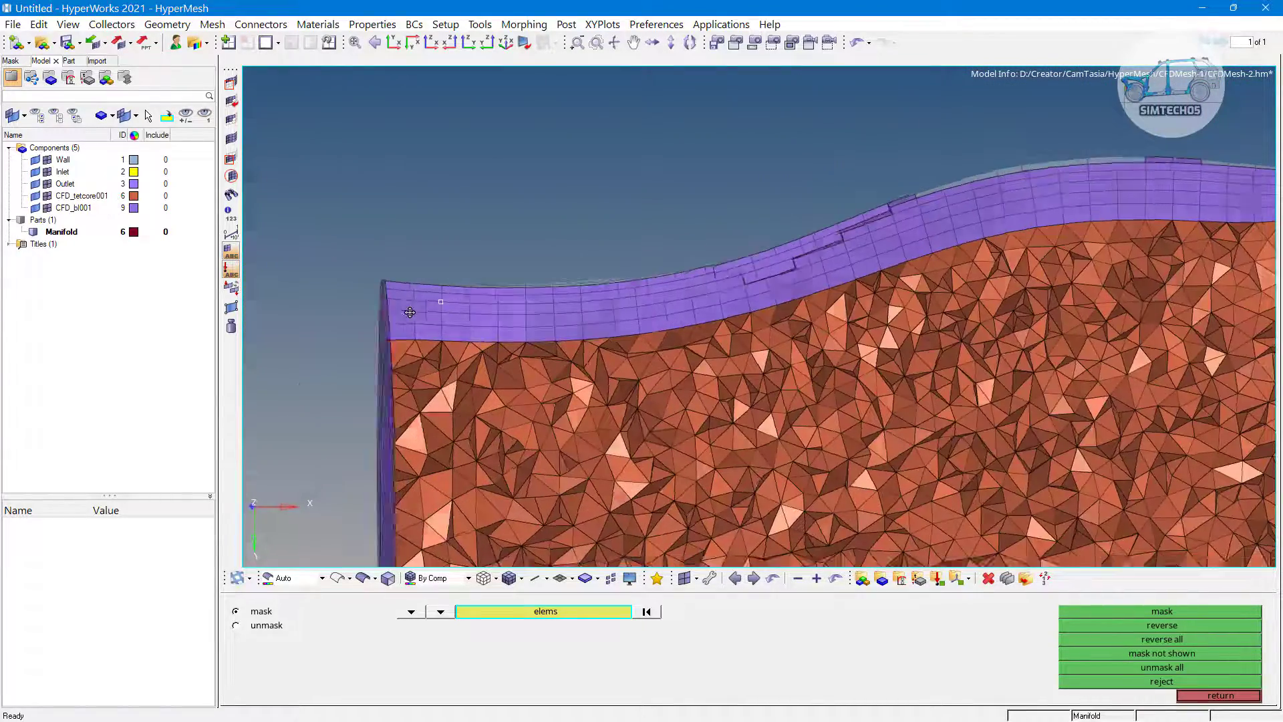
pyautogui.keyDown('ctrl'); pyautogui.moveTo(409, 312); pyautogui.dragTo(527, 335); pyautogui.keyUp('ctrl')
pyautogui.keyDown('ctrl'); pyautogui.scroll(5, 408, 309); pyautogui.keyUp('ctrl')
pyautogui.keyDown('ctrl'); pyautogui.moveTo(408, 308); pyautogui.dragTo(571, 295, button='right'); pyautogui.keyUp('ctrl')
pyautogui.keyDown('ctrl'); pyautogui.scroll(2, 571, 294); pyautogui.keyUp('ctrl')
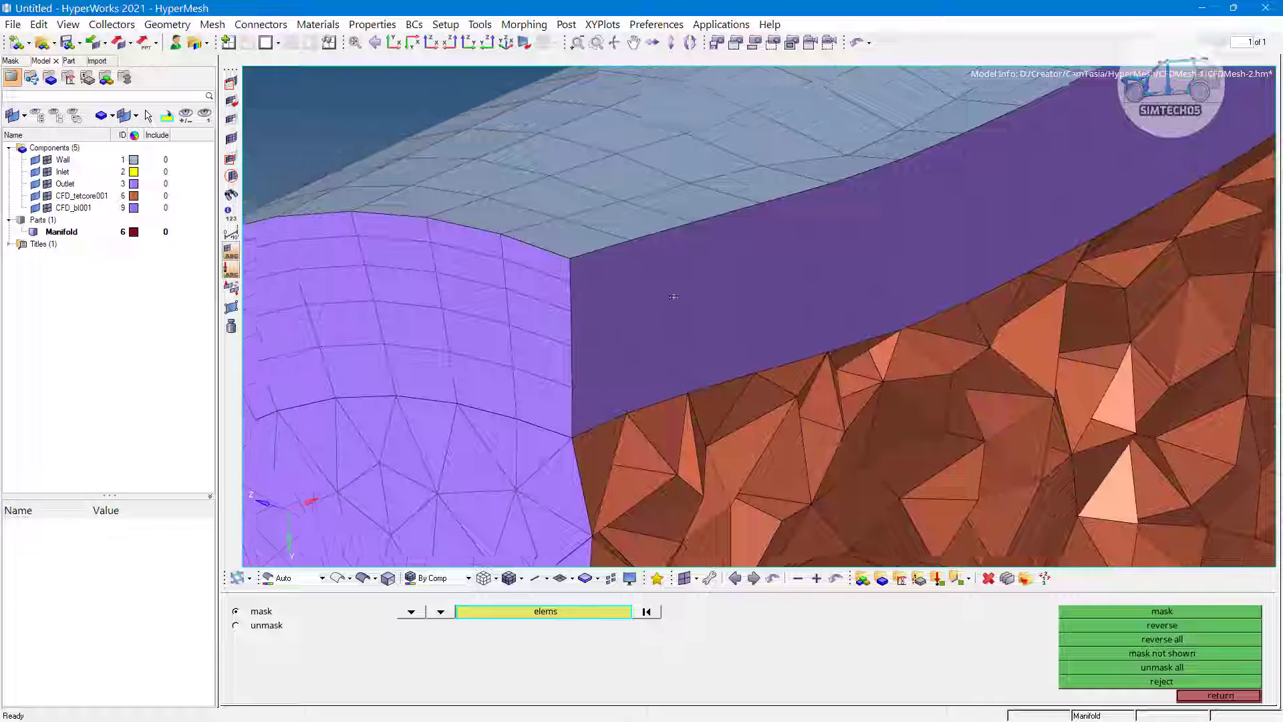
# Step: Mask the wall element and the stack of boundary layer elements beneath it at the outlet's cut corner
pyautogui.keyDown('ctrl'); pyautogui.moveTo(672, 296); pyautogui.dragTo(600, 242); pyautogui.keyUp('ctrl')
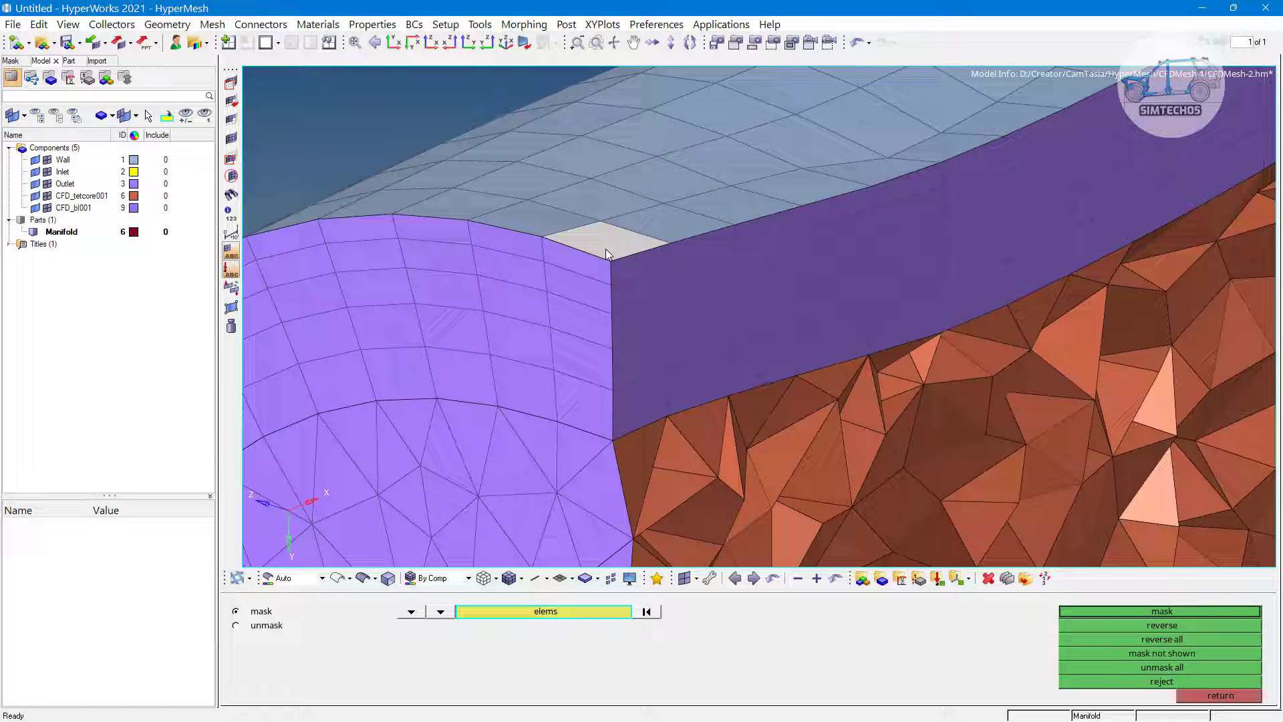
pyautogui.click(606, 251)
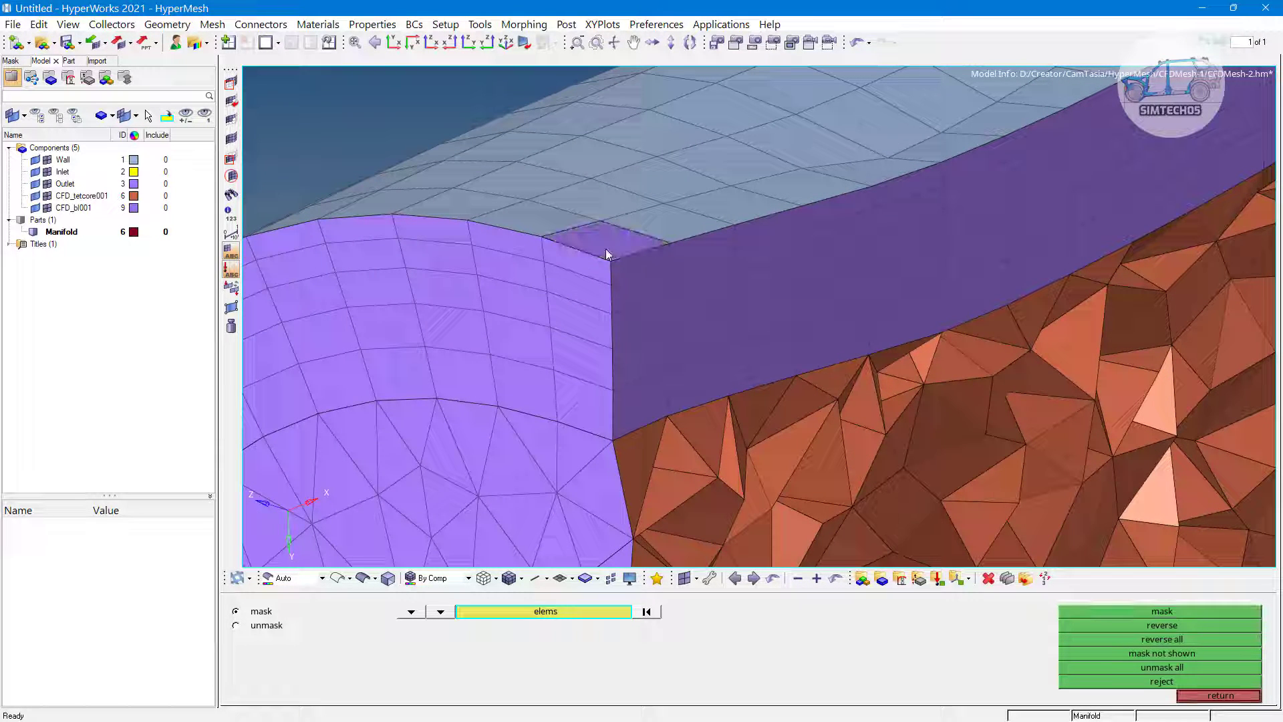
pyautogui.click(624, 296)
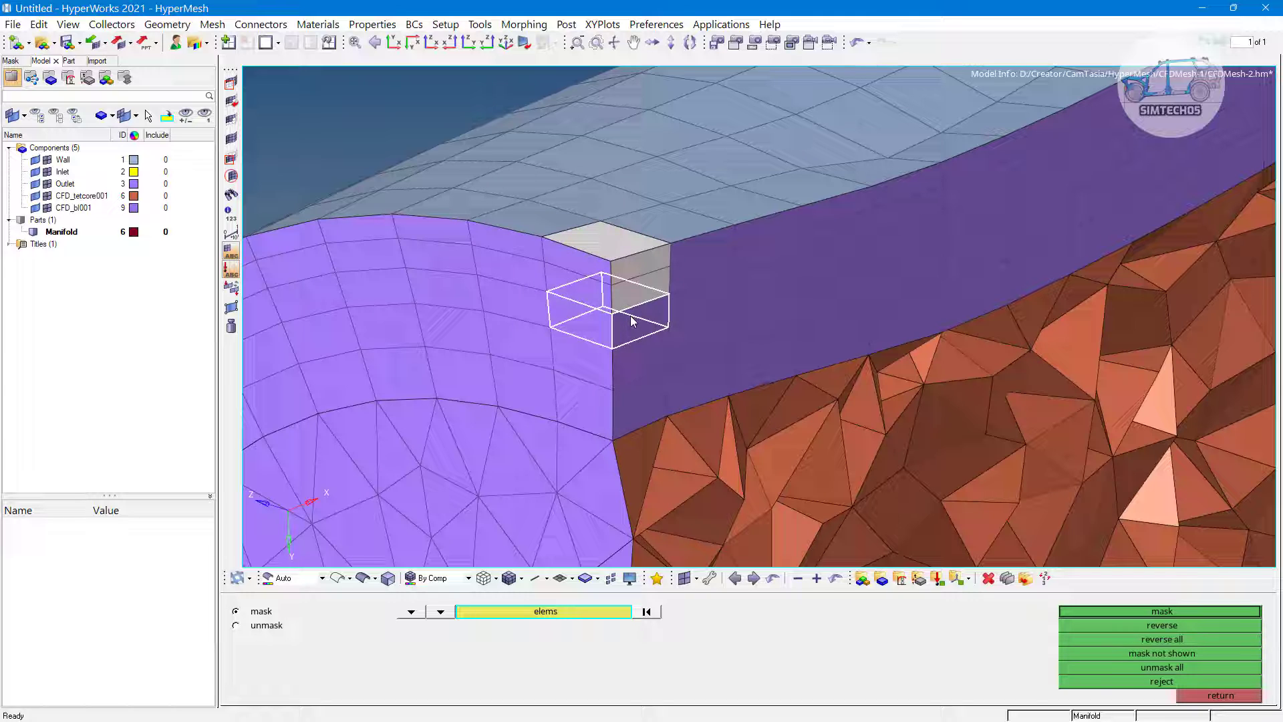
pyautogui.click(631, 316)
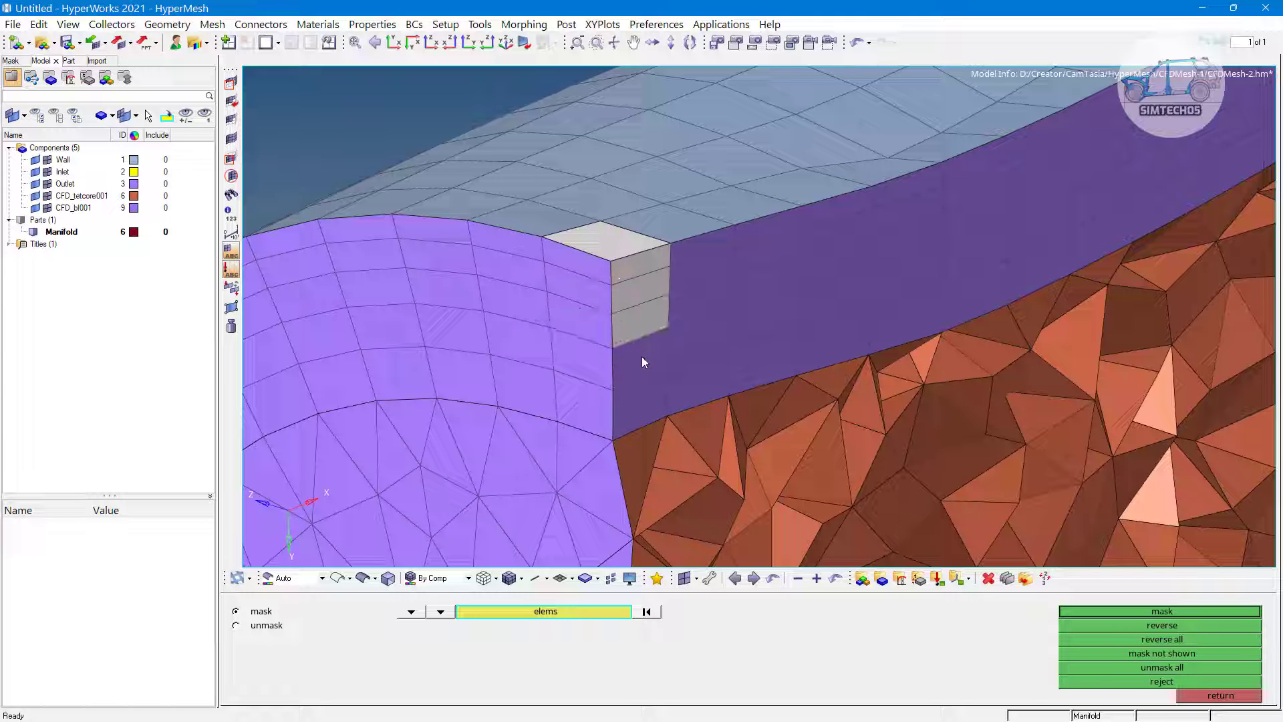
pyautogui.click(636, 396)
pyautogui.middleClick(664, 387)
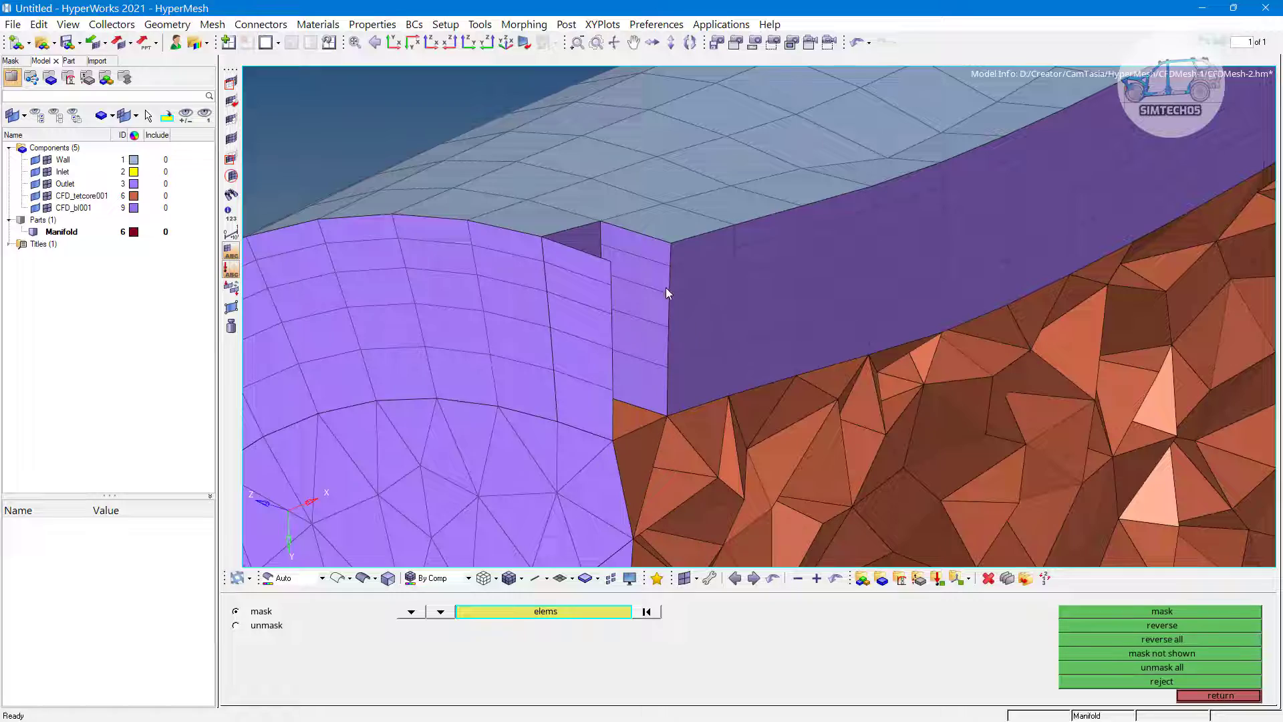
# Step: Change the Outlet component's color to light orange
pyautogui.scroll(-3, 663, 262)
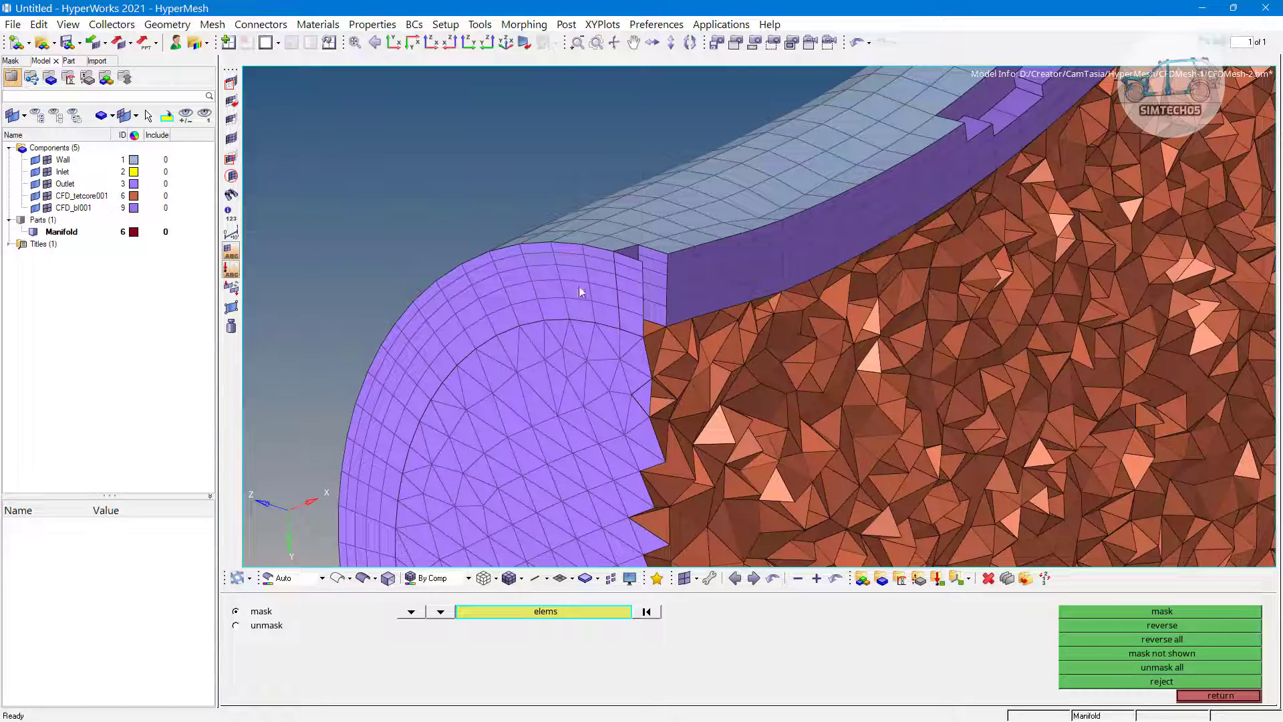
pyautogui.scroll(-5, 648, 294)
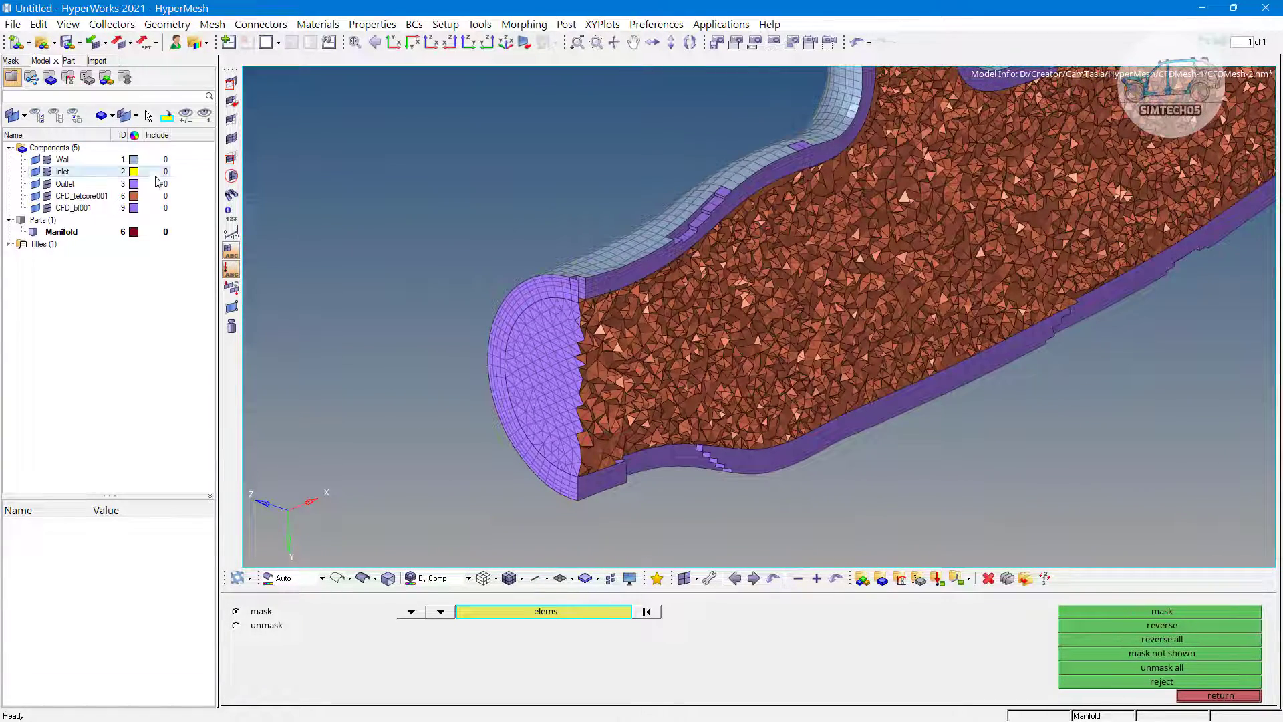
pyautogui.click(133, 184)
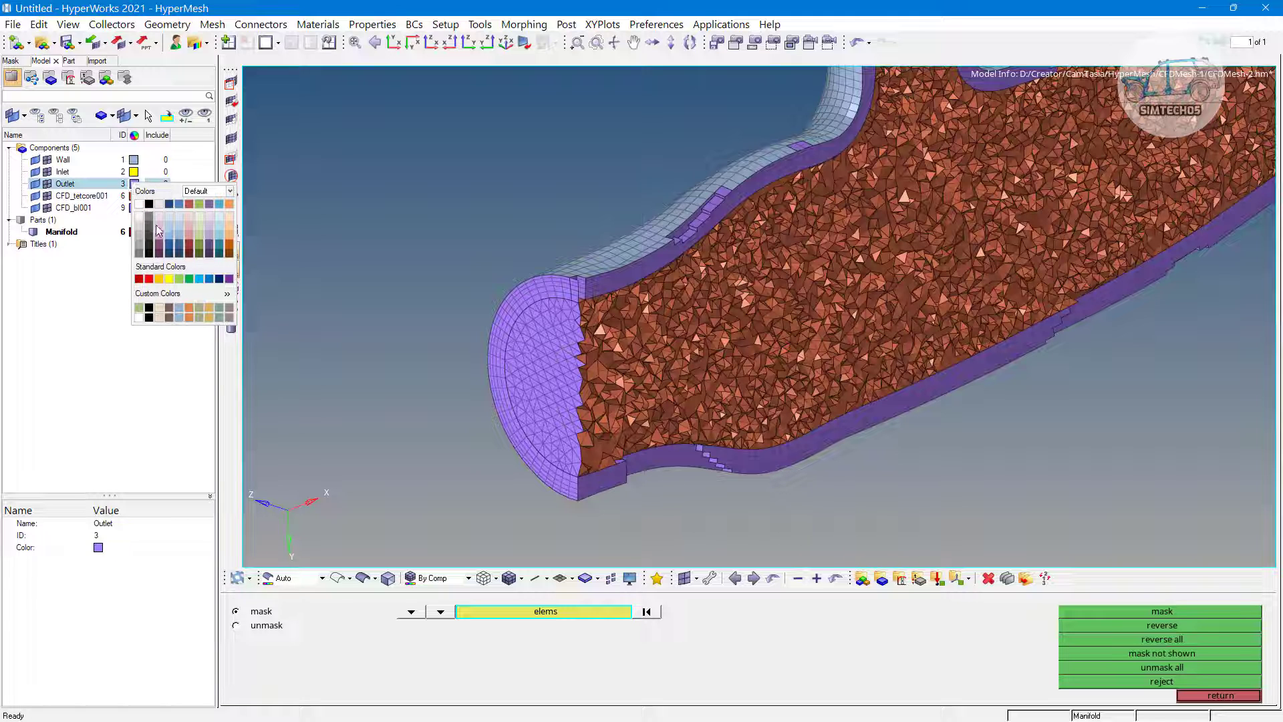
pyautogui.click(229, 233)
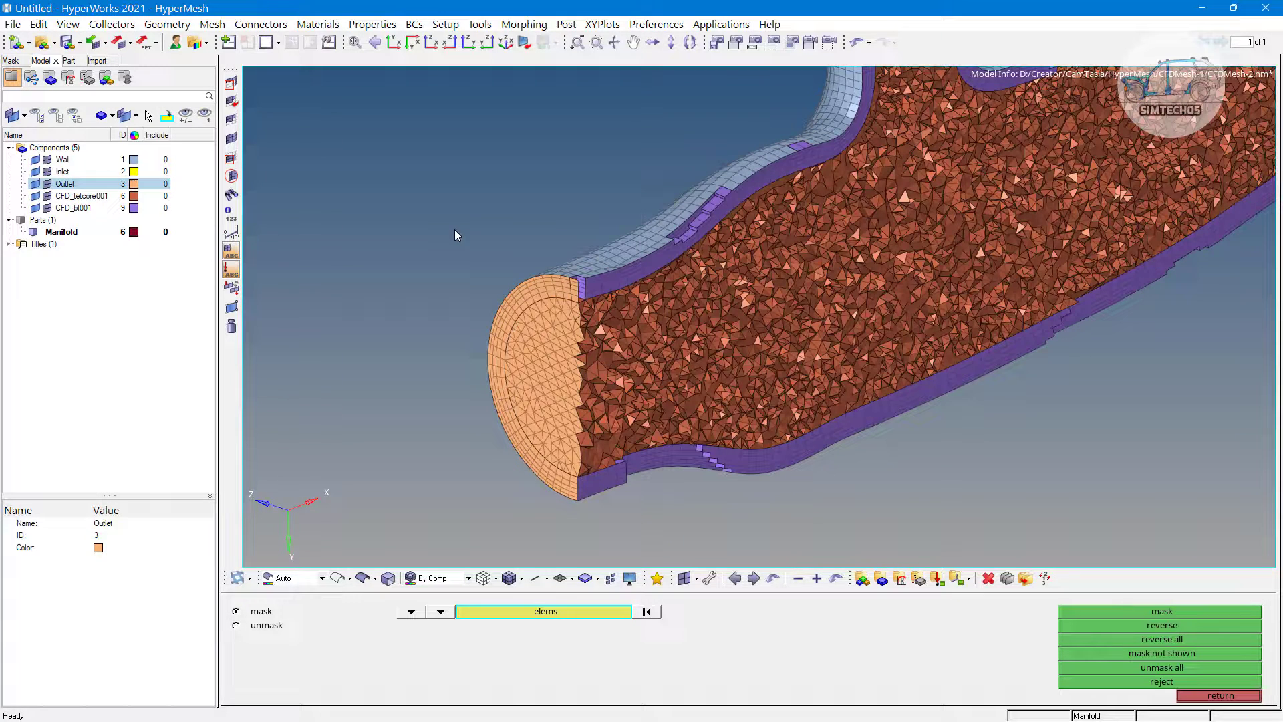
# Step: Examine the whole cut manifold, comparing the boundary layer and tetra core along the outlet and inlet branches
pyautogui.scroll(-5, 864, 380)
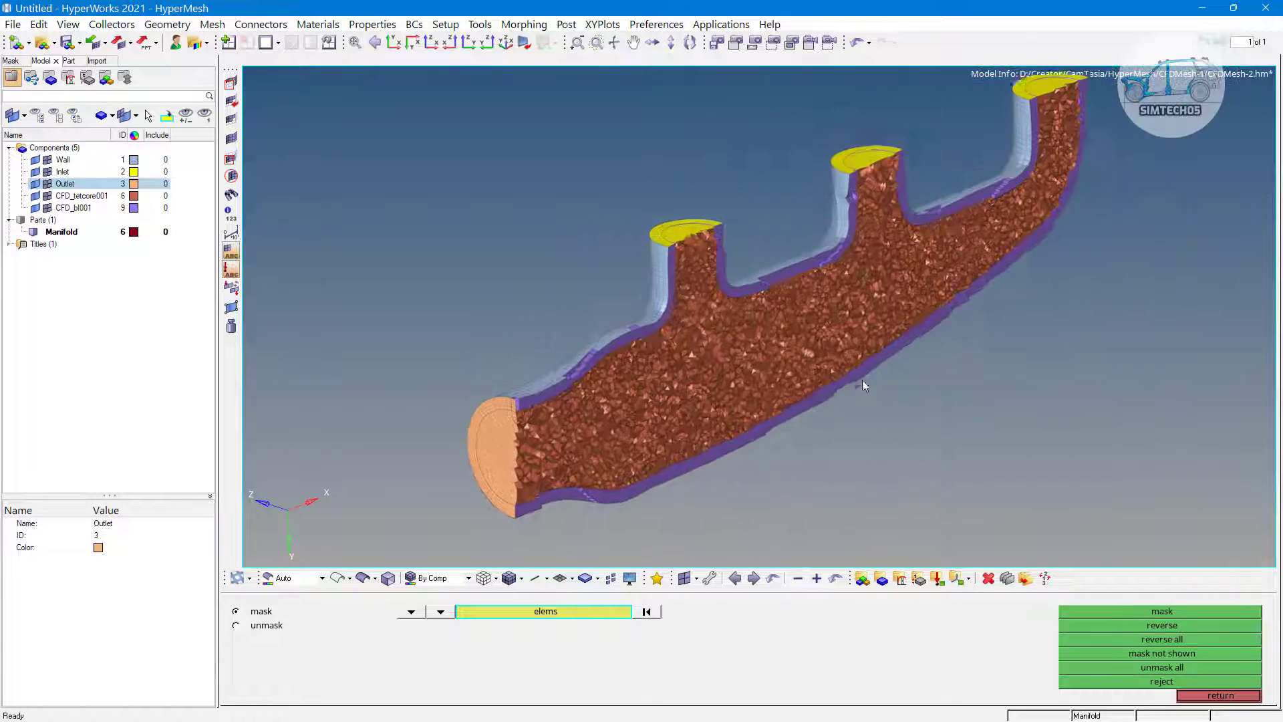
pyautogui.keyDown('ctrl'); pyautogui.moveTo(743, 375); pyautogui.dragTo(742, 393); pyautogui.keyUp('ctrl')
pyautogui.keyDown('ctrl'); pyautogui.moveTo(742, 393); pyautogui.dragTo(699, 375, button='right'); pyautogui.keyUp('ctrl')
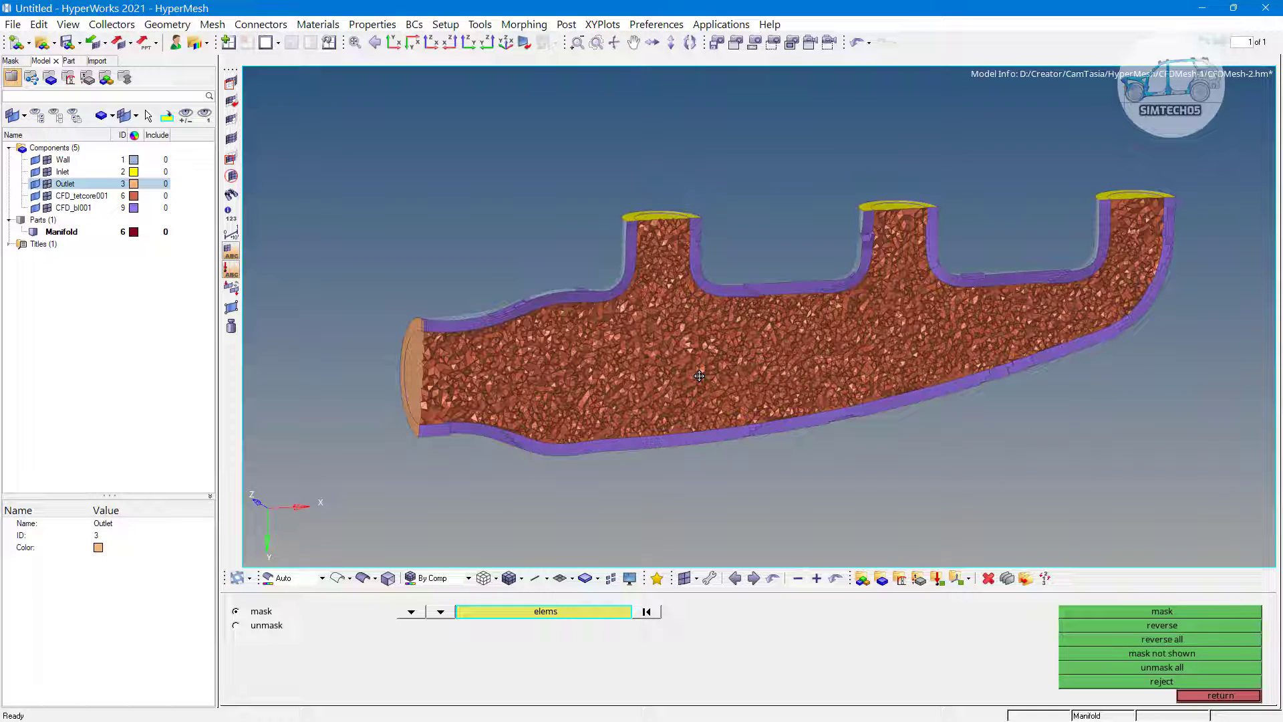